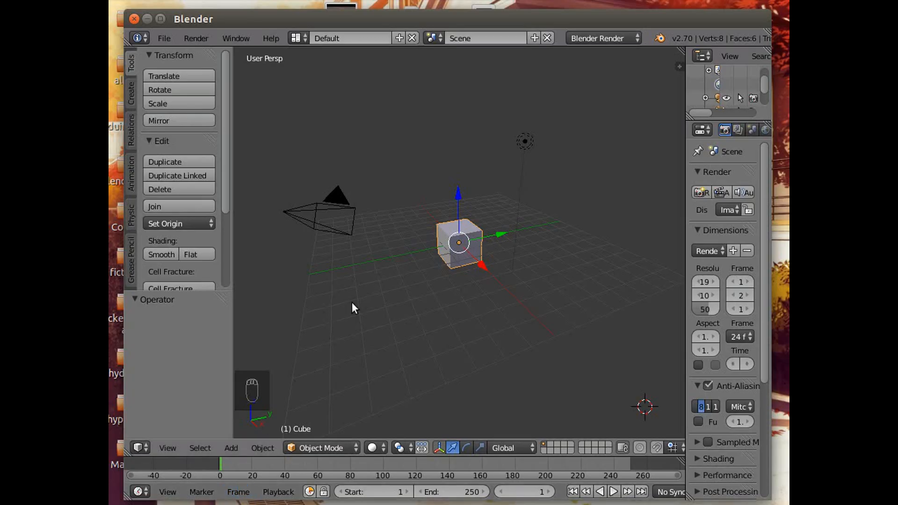
Switch to the image viewer to examine flag-blowing.jpg, and open skystormypanorama.jpg from the Desktop's 3d folder
key("alt+Tab")
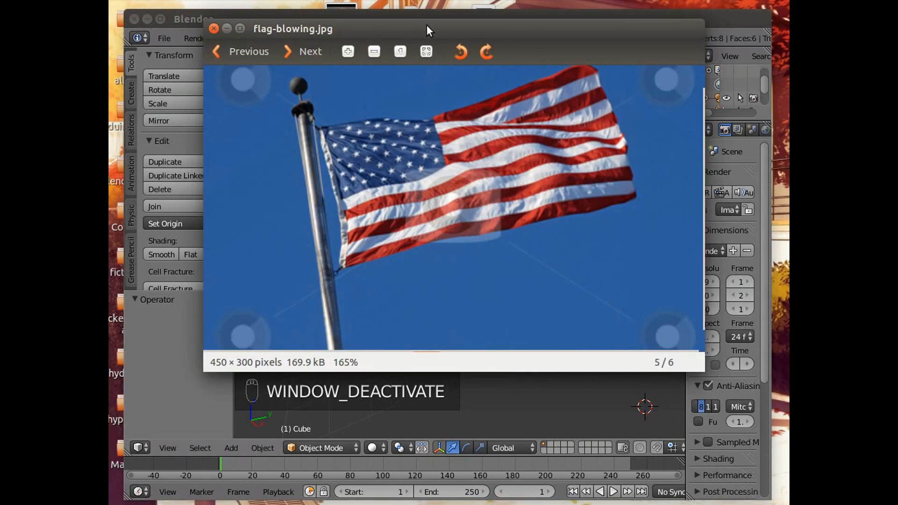
left_click_drag(427, 26, 416, 85)
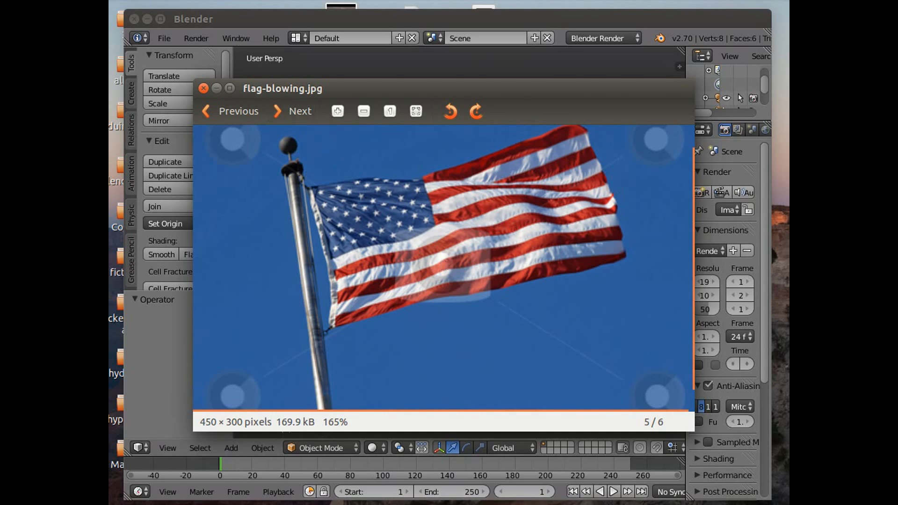
left_click(144, 0)
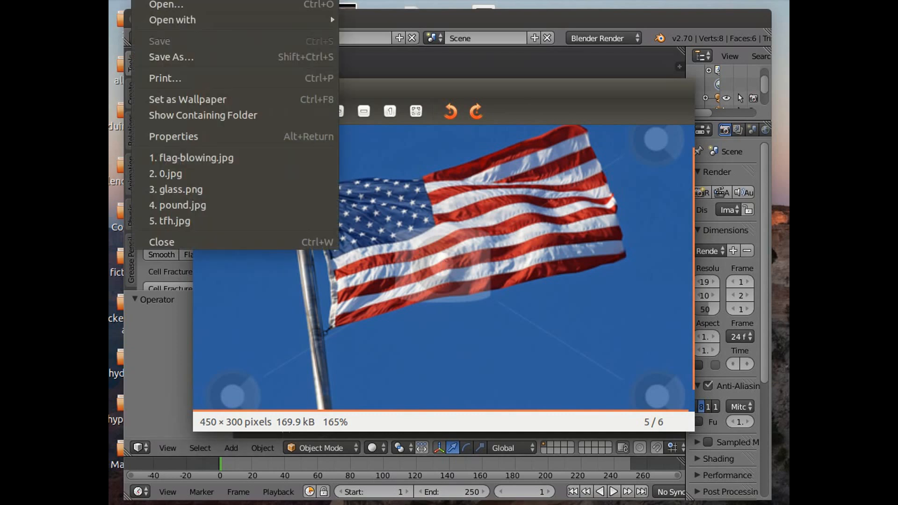
left_click(164, 4)
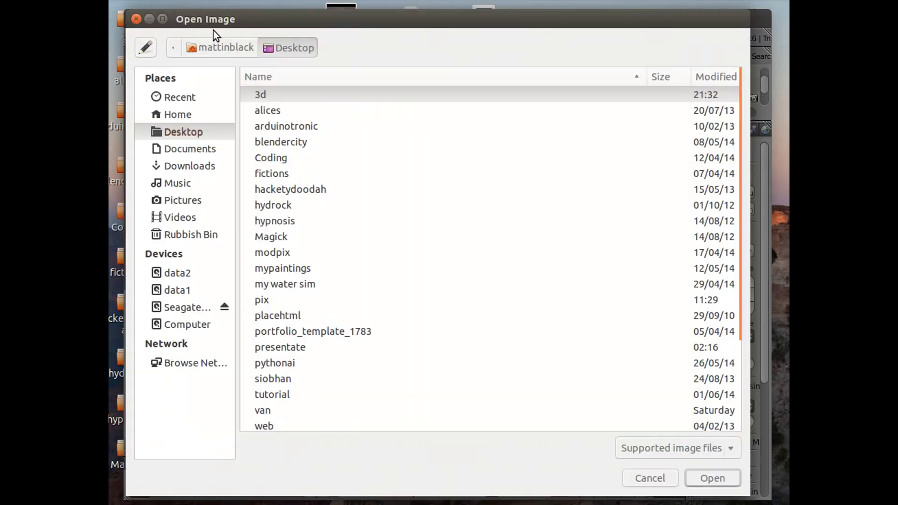
double_click(271, 100)
scroll(405, 350, "down", 12)
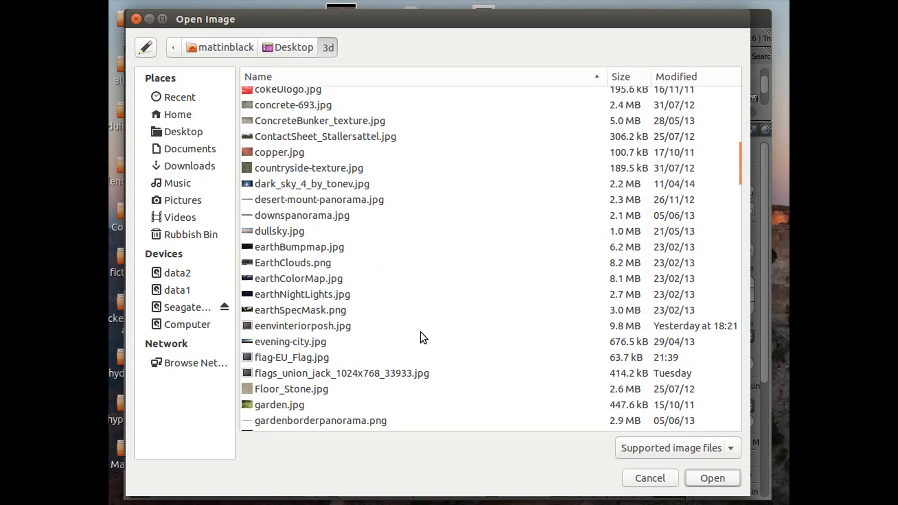
scroll(420, 333, "down", 18)
scroll(422, 332, "down", 14)
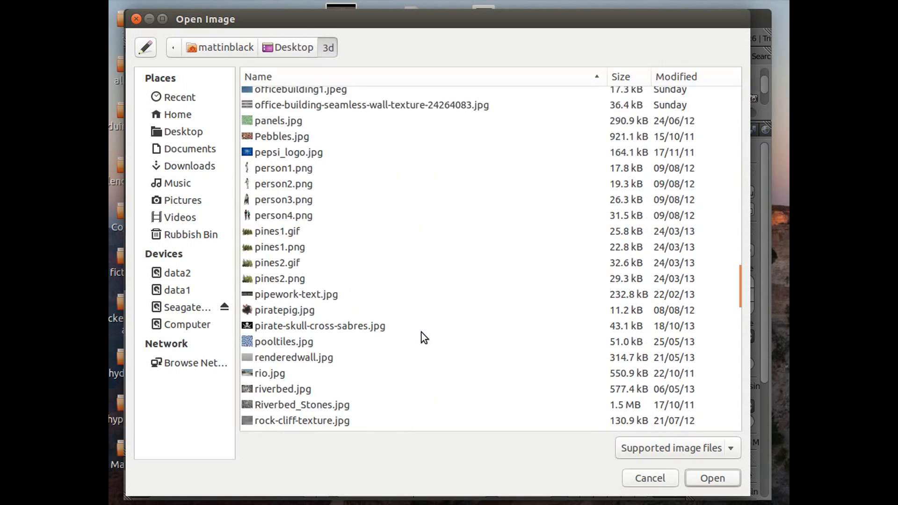
scroll(422, 333, "down", 6)
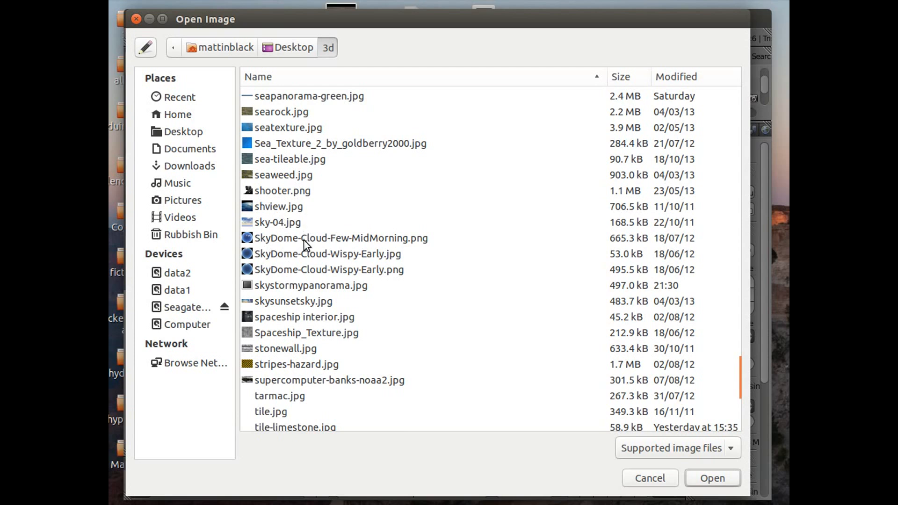
double_click(327, 285)
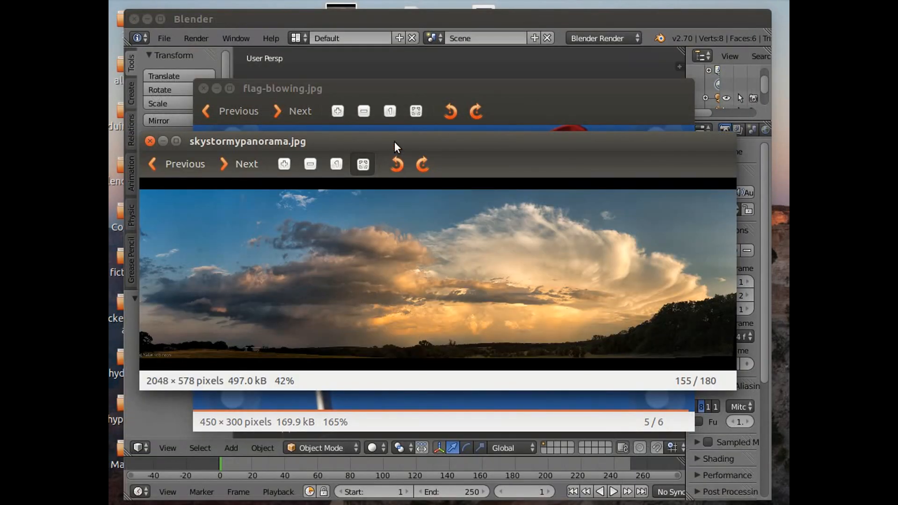
View the stormy sky panorama and close both reference images to return to Blender
left_click_drag(395, 142, 402, 115)
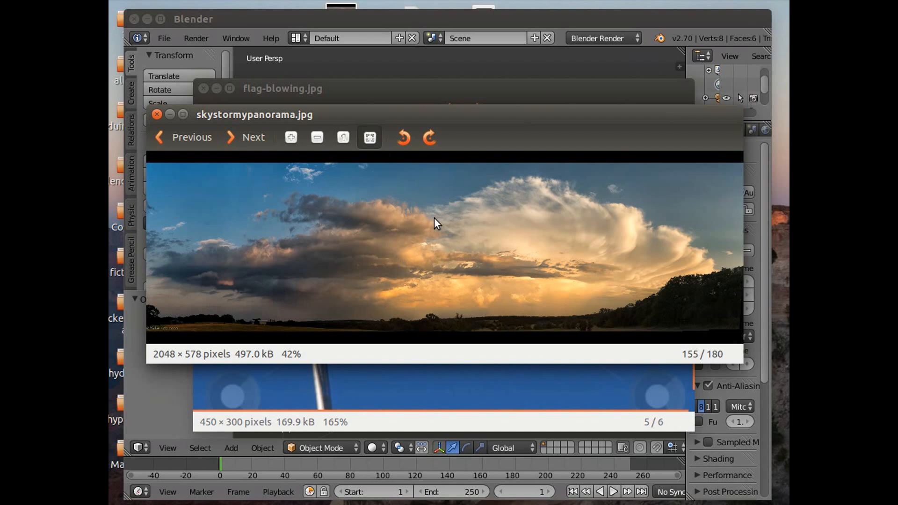
left_click(157, 114)
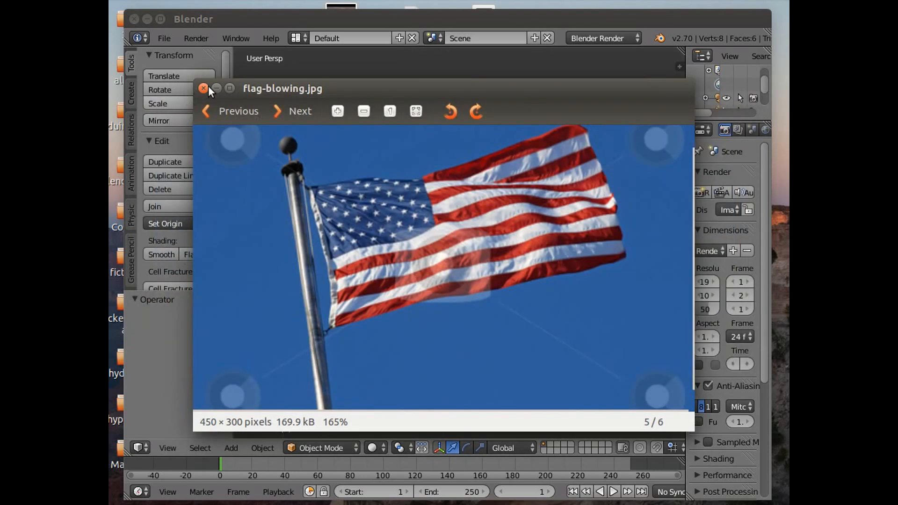
left_click(203, 88)
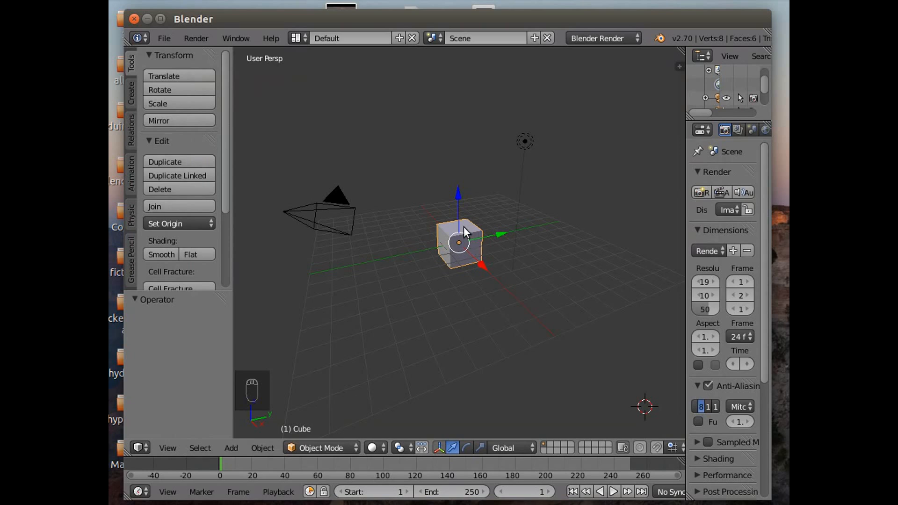
Delete the default cube and add a cylinder mesh in its place
key("x")
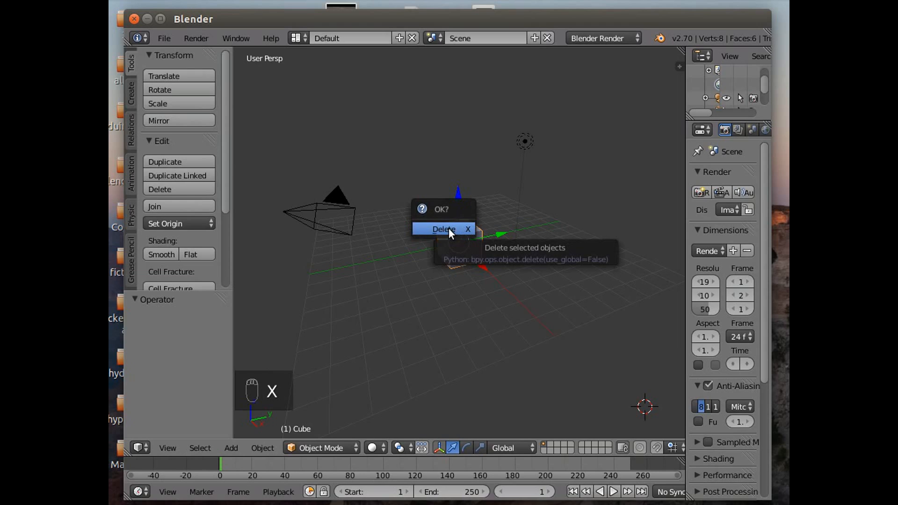
left_click(448, 228)
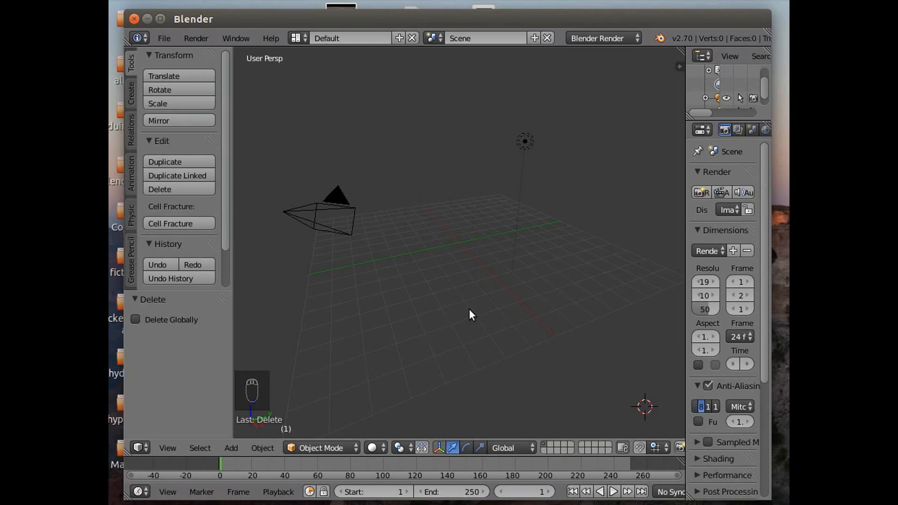
left_click(228, 448)
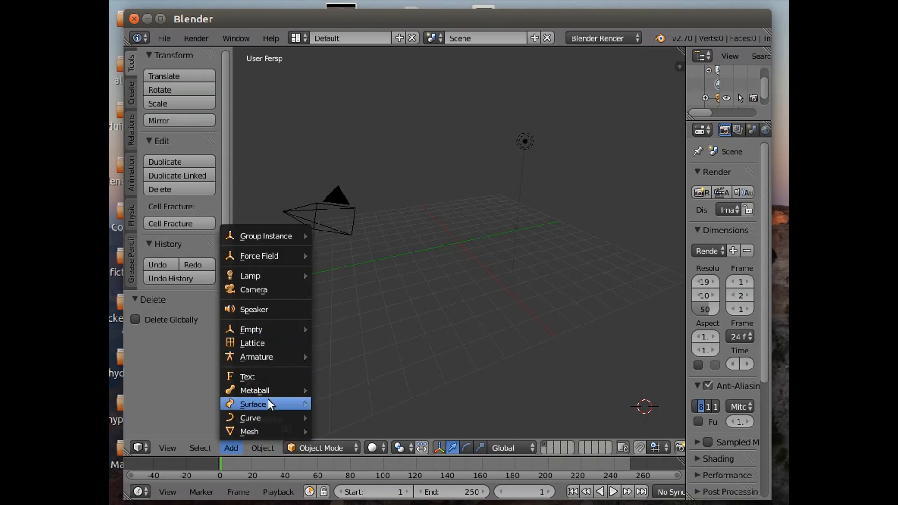
mouse_move(271, 427)
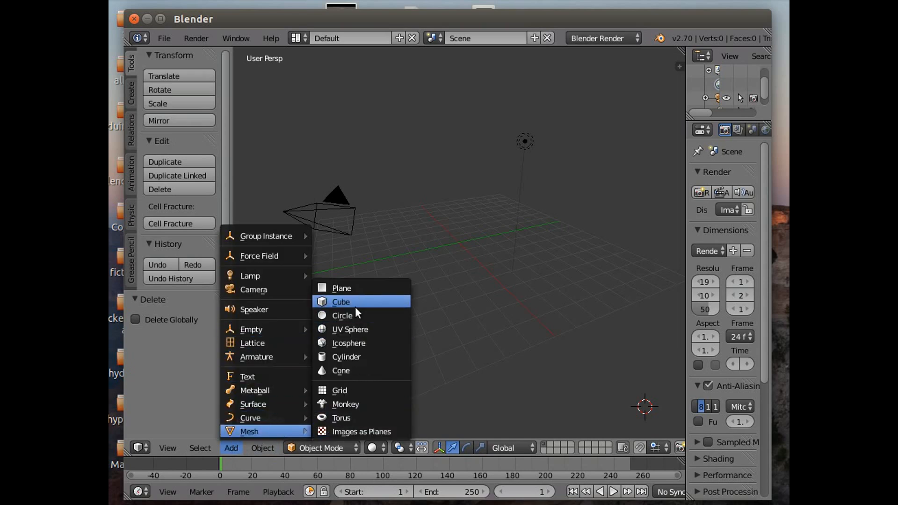
left_click(353, 357)
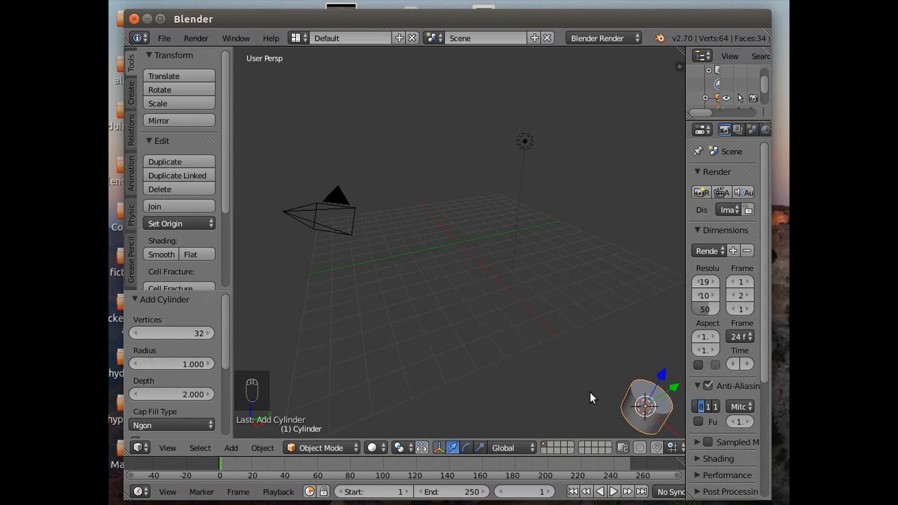
Move the cylinder about -27.25 units along the X axis, near the middle of the grid
scroll(662, 403, "down", 3)
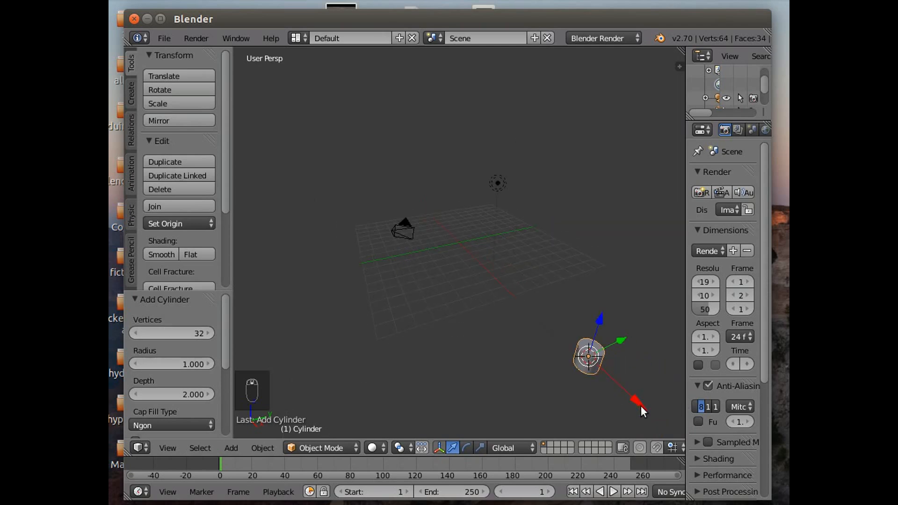
key("g")
key("x")
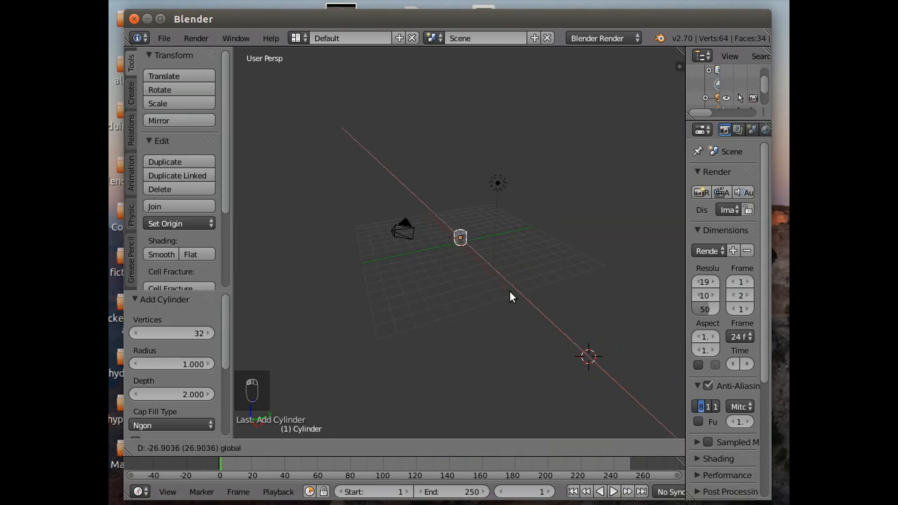
left_click(507, 293)
scroll(487, 369, "up", 5)
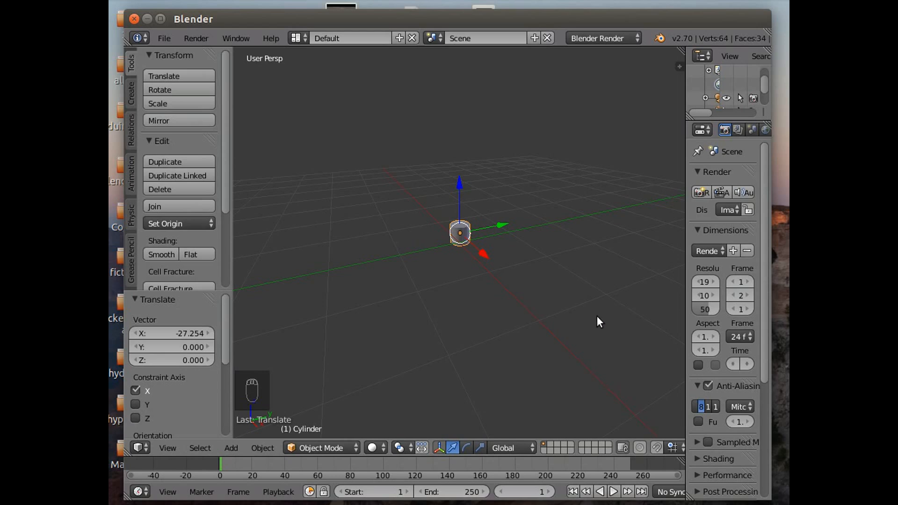
Scale the cylinder uniformly by about 0.19 and stretch it along Z by about 5.96, 3.98 and 2.13 into a tall, thin pole
key("s")
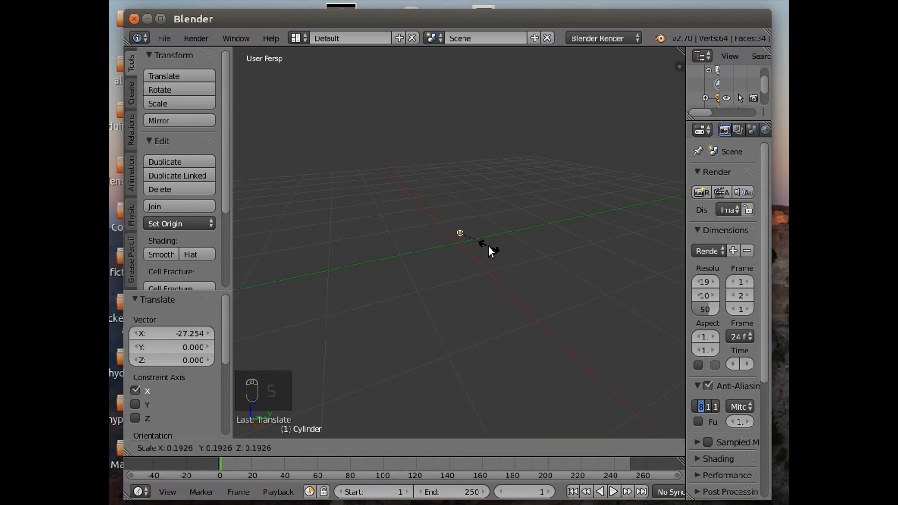
left_click(488, 245)
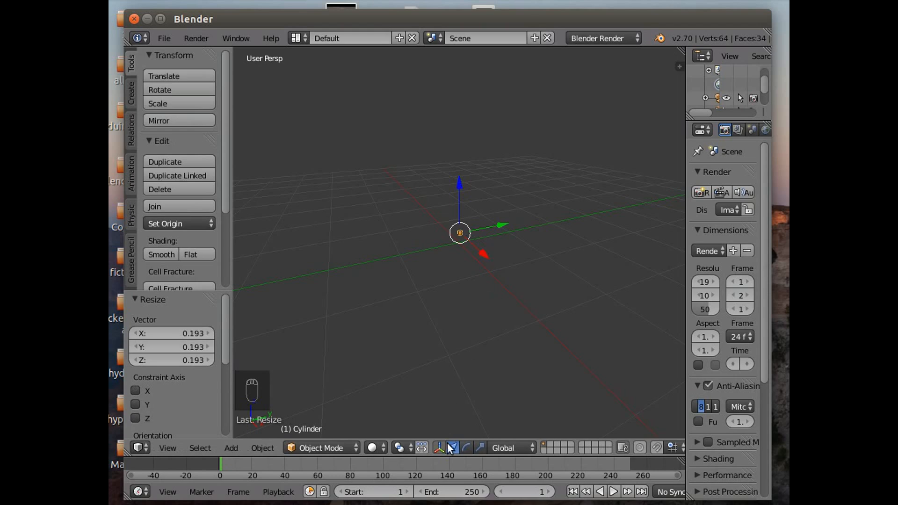
left_click(481, 448)
left_click_drag(459, 181, 465, 396)
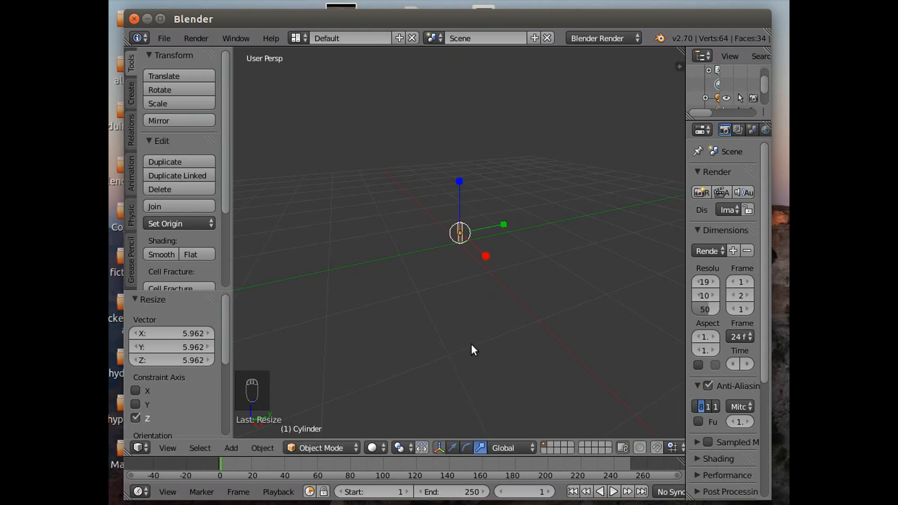
left_click_drag(457, 180, 453, 411)
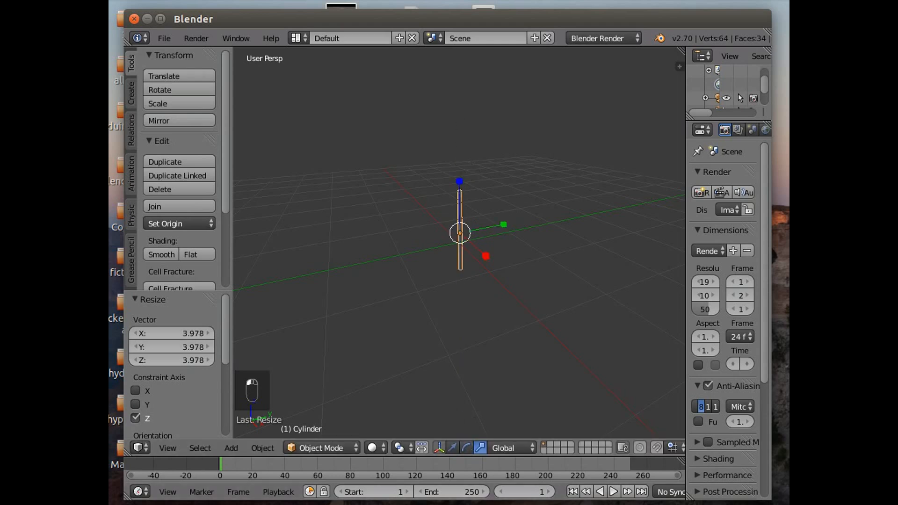
left_click_drag(459, 182, 456, 125)
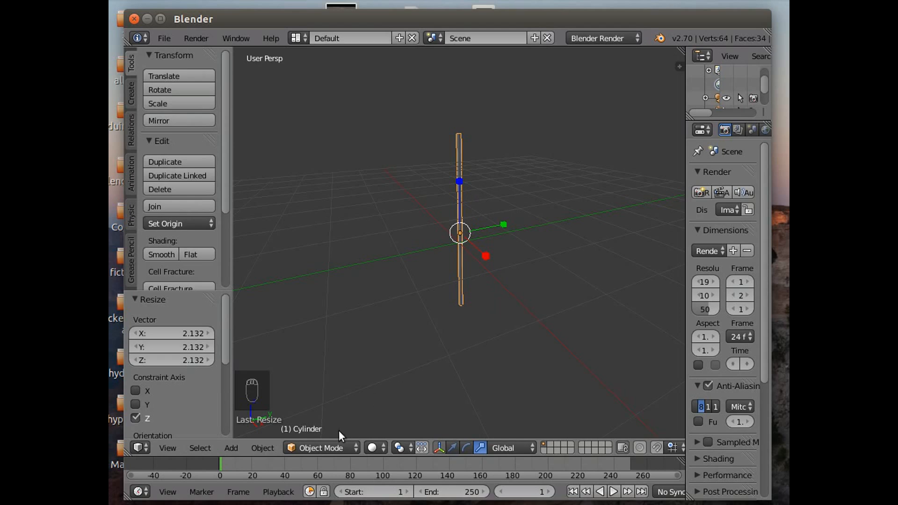
Snap the 3D cursor to the selected pole and add a UV sphere at that point
left_click(334, 446)
left_click(259, 448)
mouse_move(302, 329)
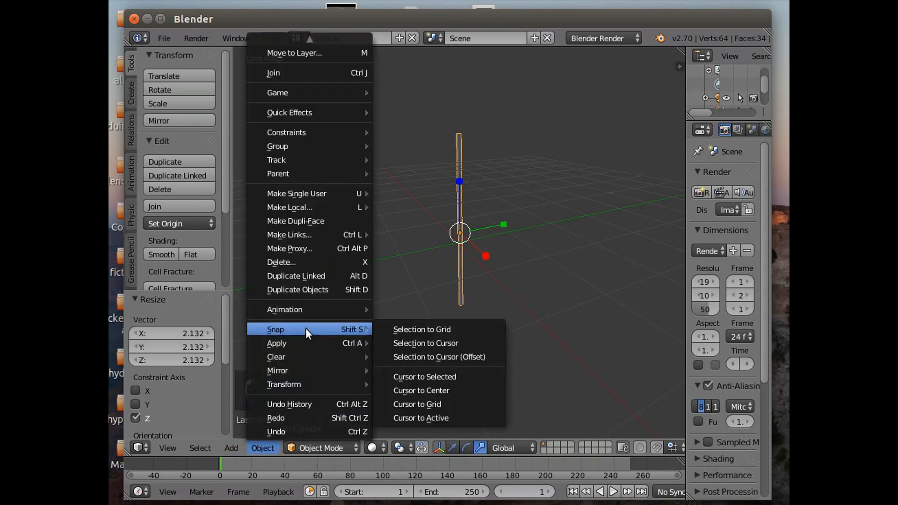
left_click(429, 374)
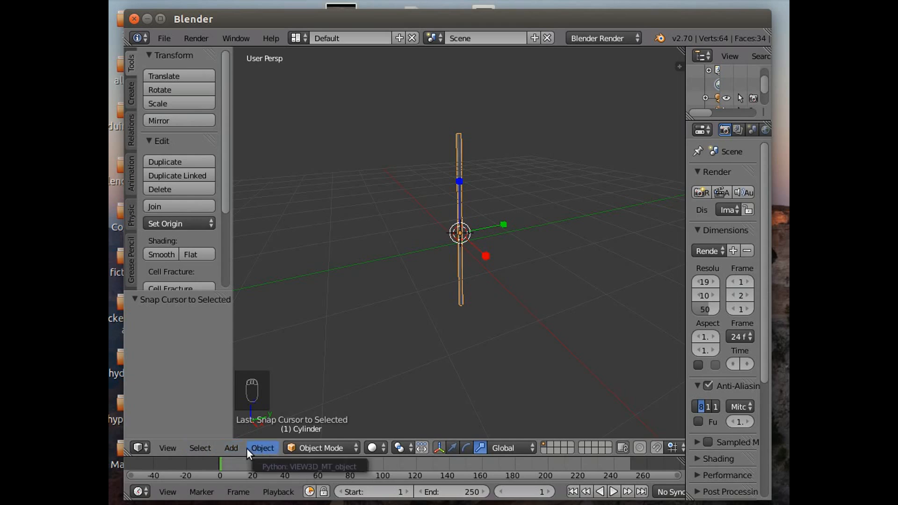
left_click(230, 447)
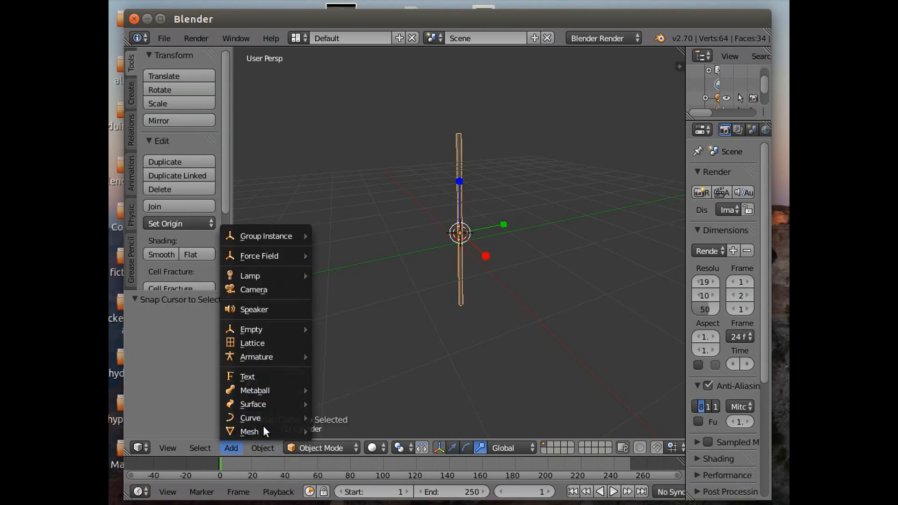
mouse_move(263, 431)
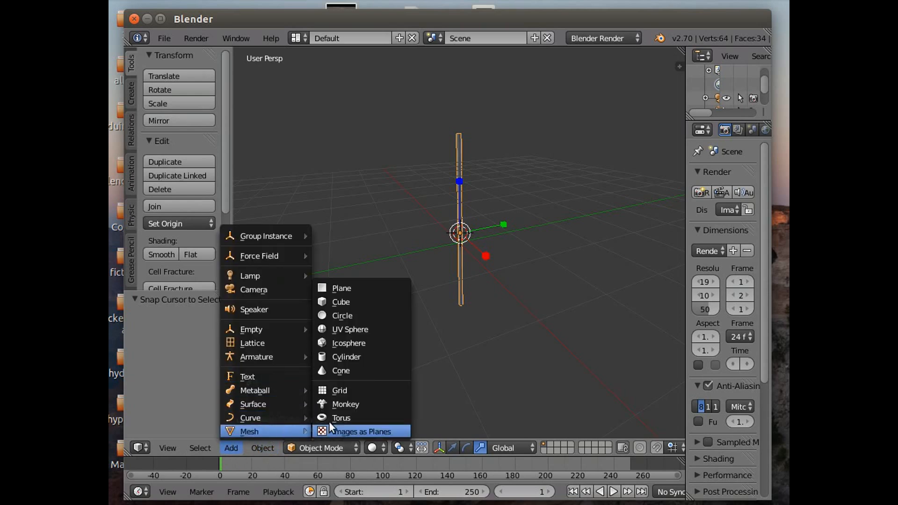
left_click(352, 327)
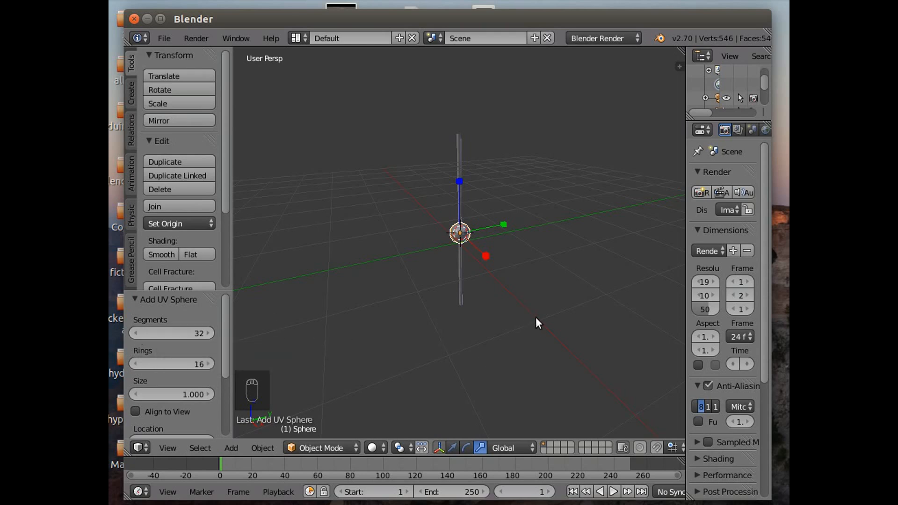
Scale the sphere by 0.25 and move it up about 10.27 units along Z to the top of the pole
key("s")
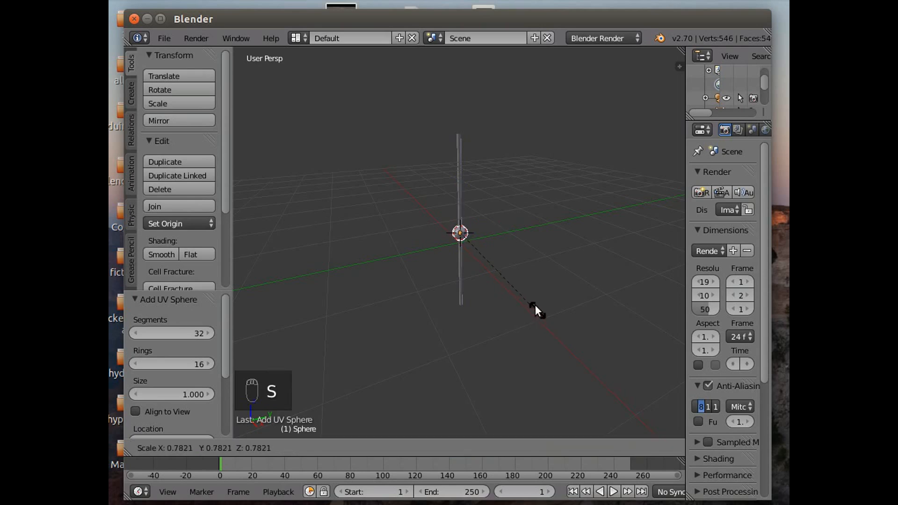
left_click(487, 255)
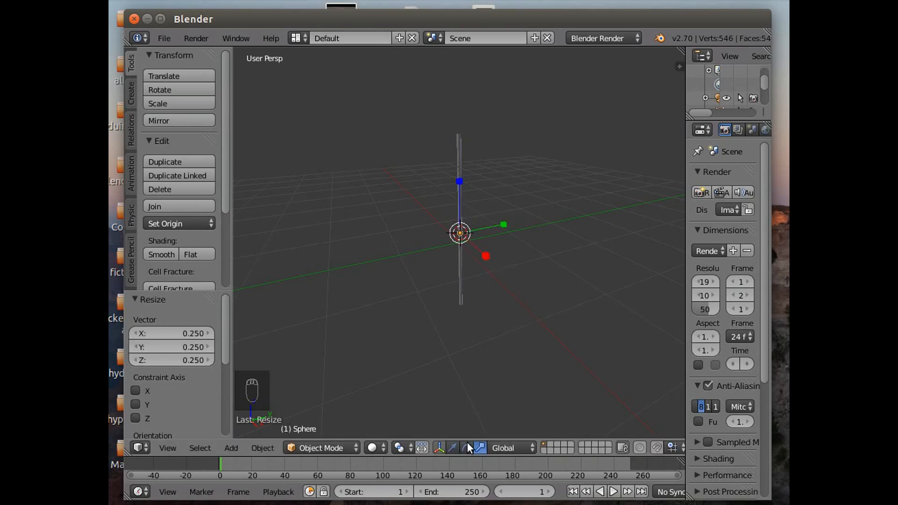
left_click(452, 448)
left_click_drag(458, 188, 459, 83)
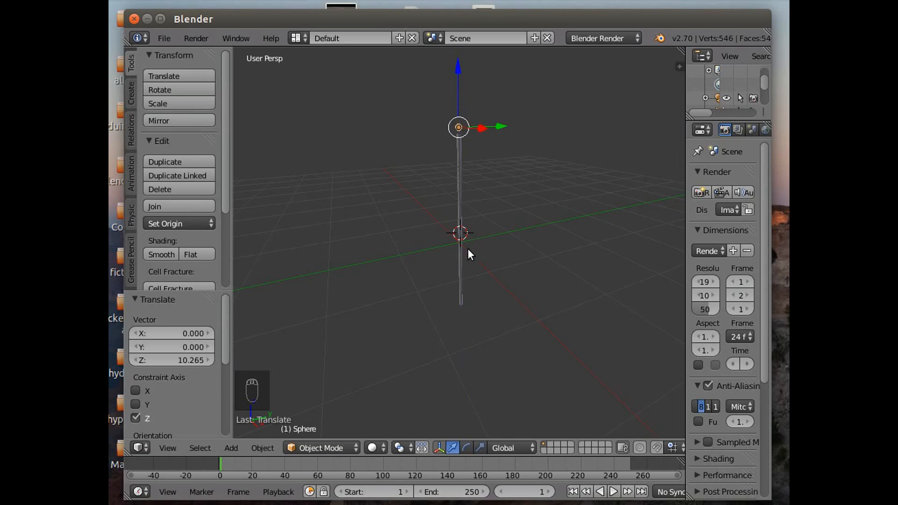
Widen the properties editor and rename the pole cylinder object to "flagpole"
right_click(459, 257)
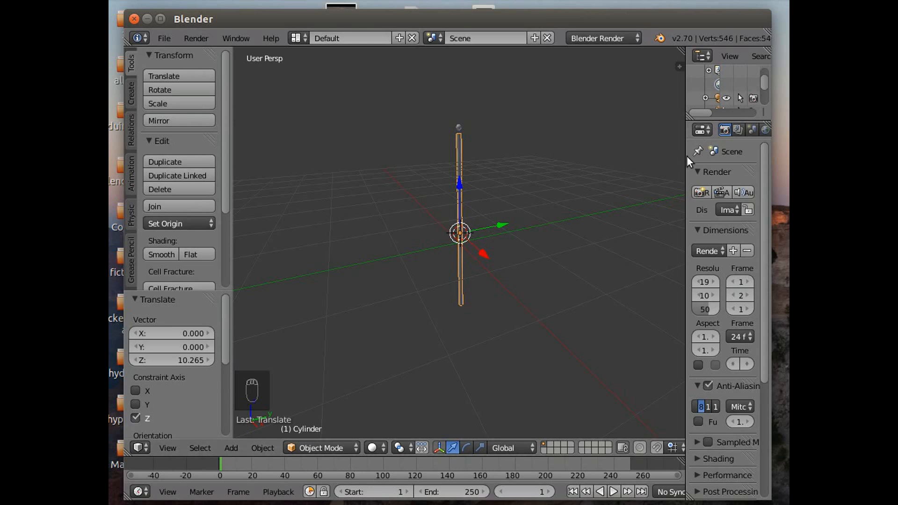
left_click_drag(684, 156, 622, 157)
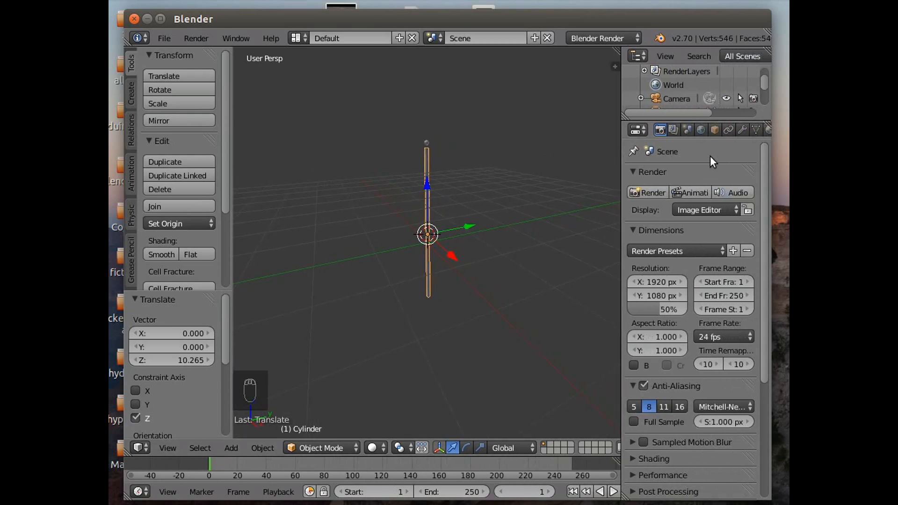
right_click(716, 131)
left_click(716, 130)
left_click(715, 129)
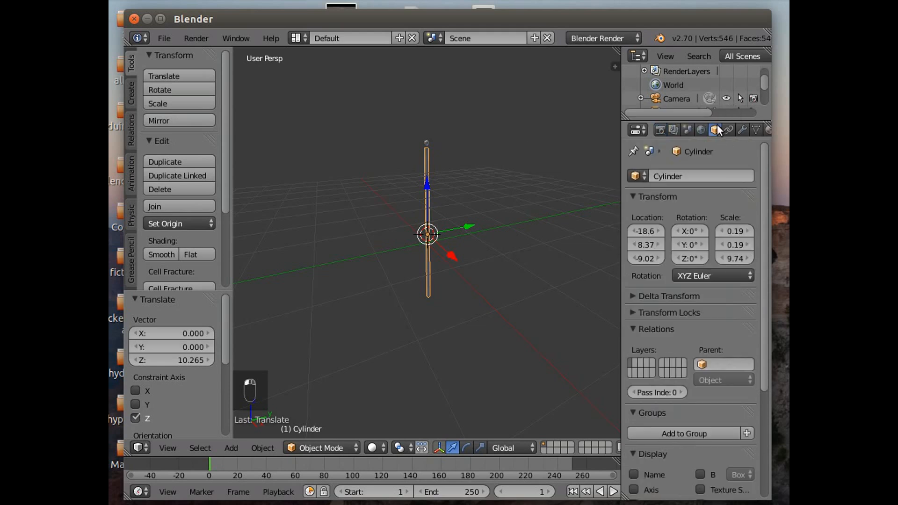
left_click(655, 176)
type("Flagpole")
key("Return")
Select the small sphere together with the flagpole and join them into one object with the flagpole active
right_click(427, 141)
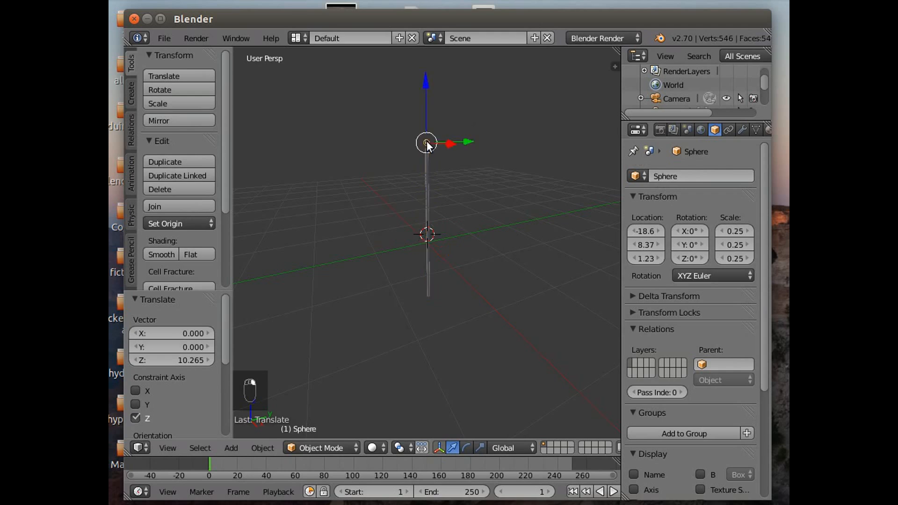
right_click(425, 173)
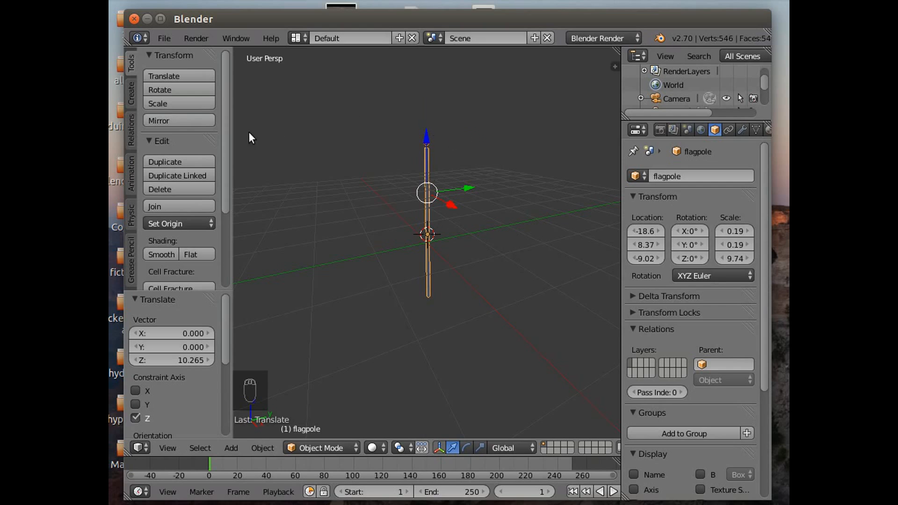
scroll(225, 141, "down", 1)
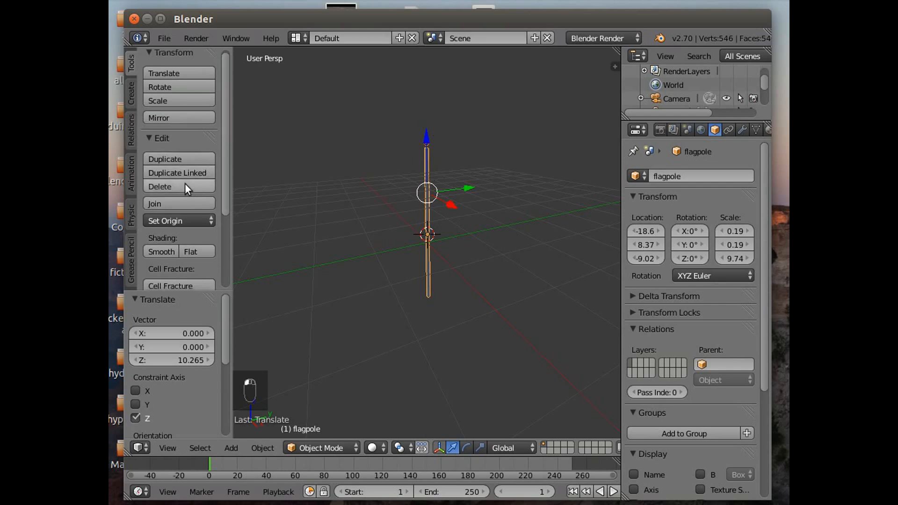
left_click(158, 202)
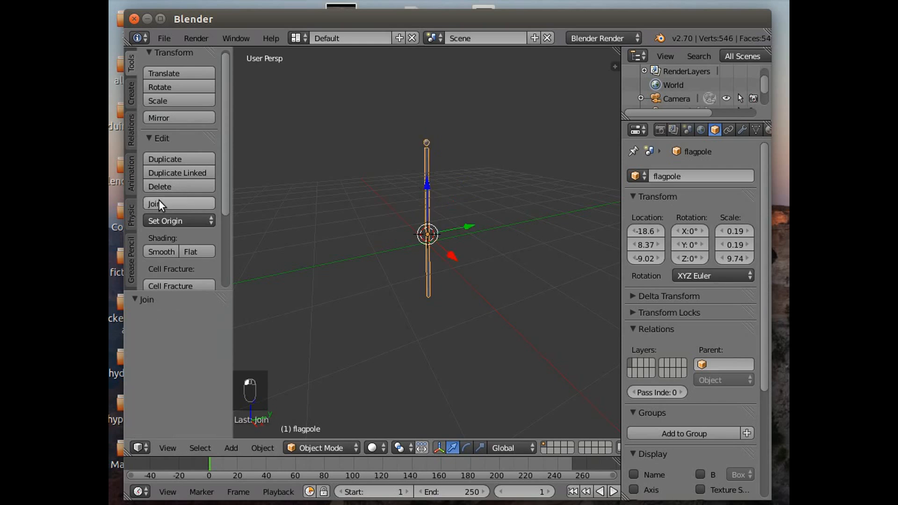
Switch the joined flagpole to Edit Mode and frame its whole mesh in the view
left_click(331, 449)
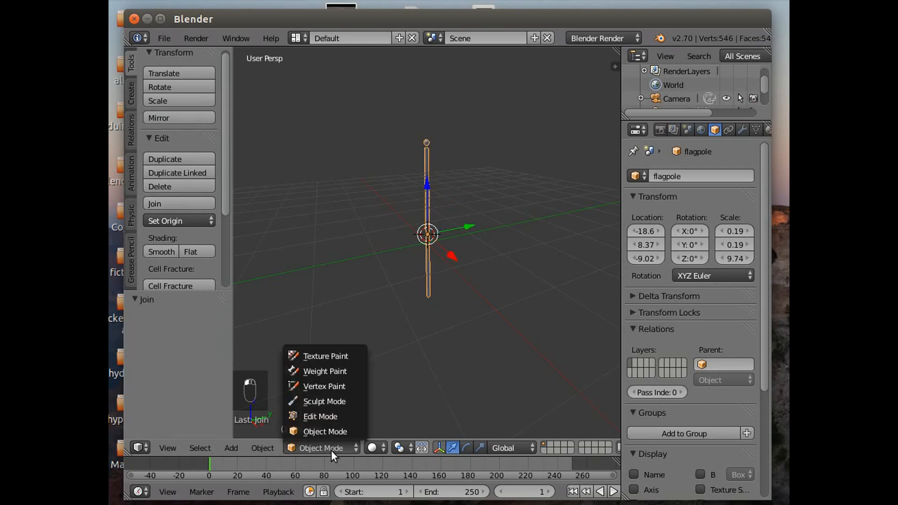
left_click(336, 413)
middle_click_drag(426, 380, 402, 373)
middle_click_drag(454, 361, 471, 289)
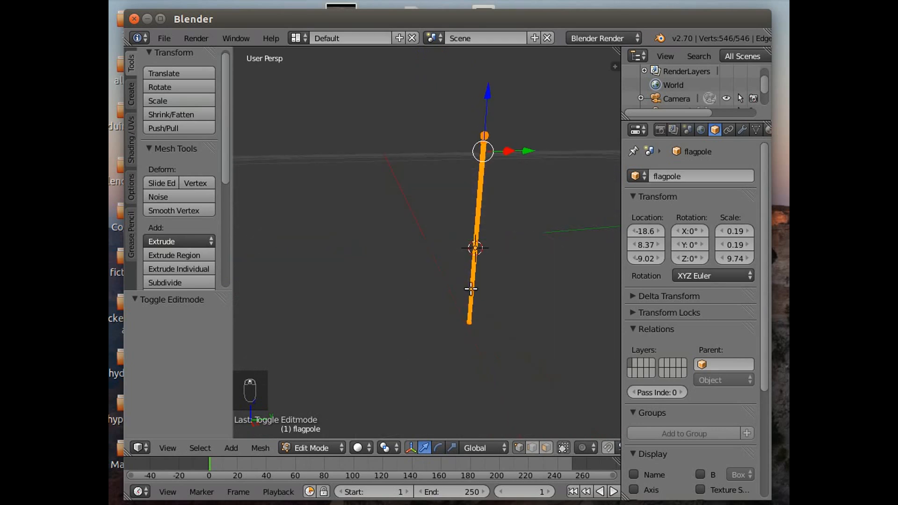
left_click(174, 447)
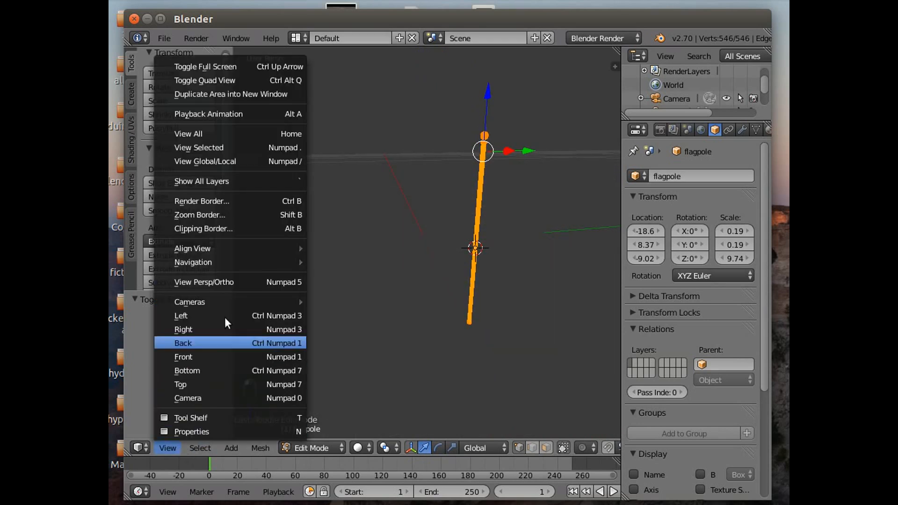
mouse_move(236, 248)
mouse_move(367, 248)
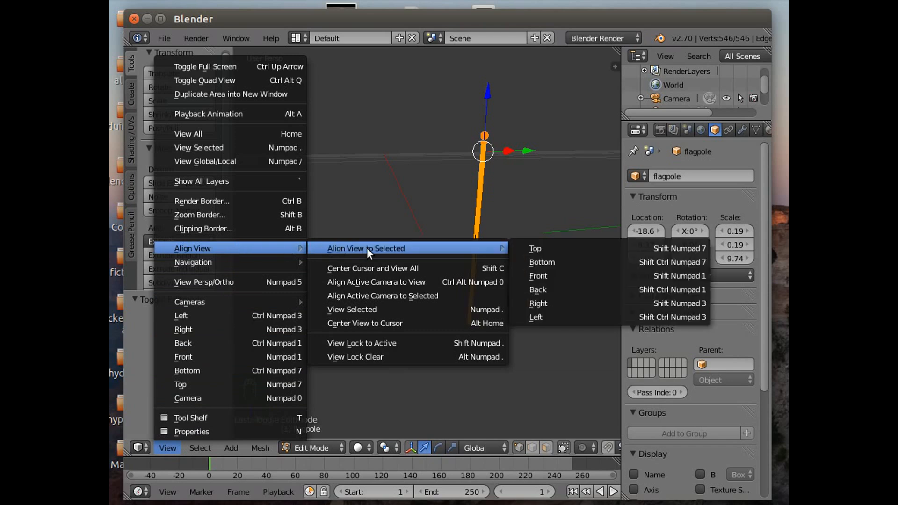
left_click(367, 309)
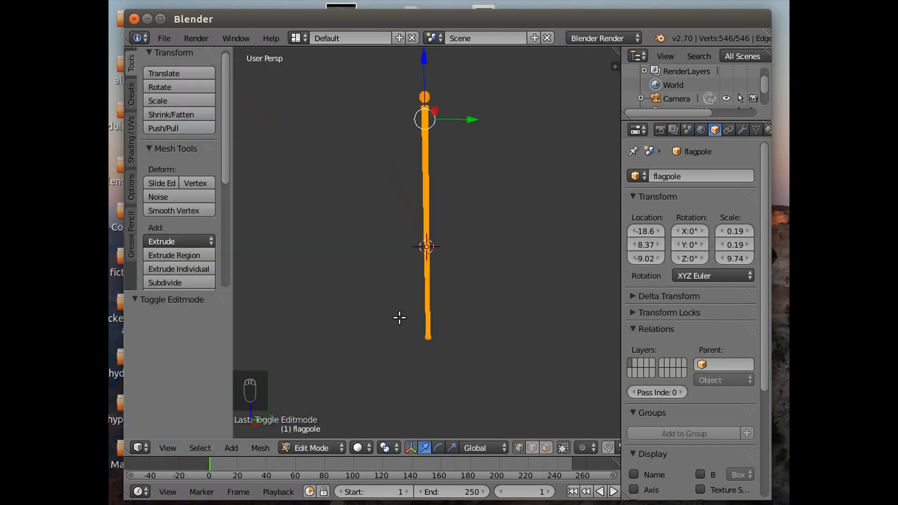
Select a vertex on the sphere and frame the view on it, showing the sphere's underside up close
right_click(425, 97)
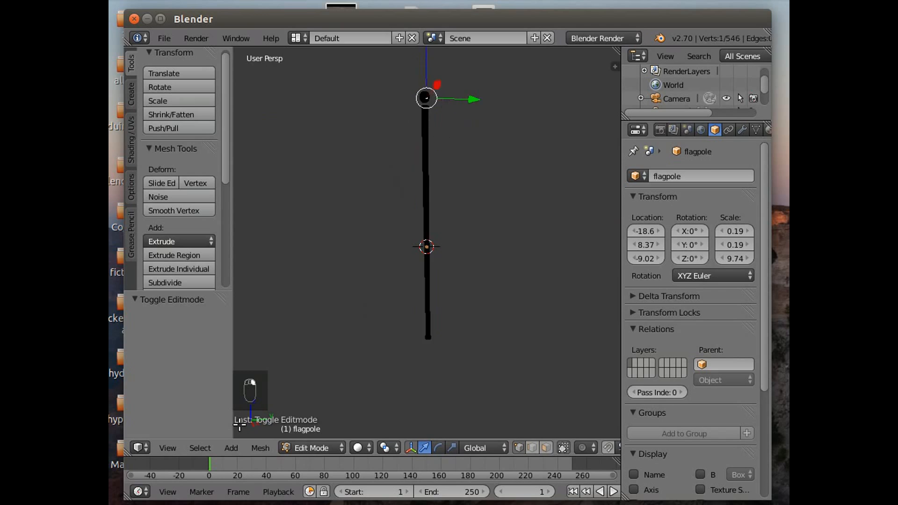
left_click(200, 447)
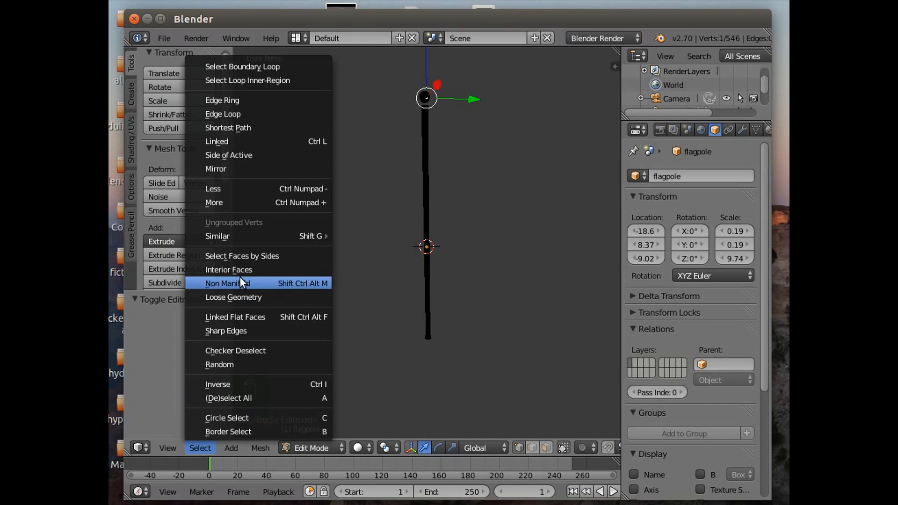
mouse_move(164, 449)
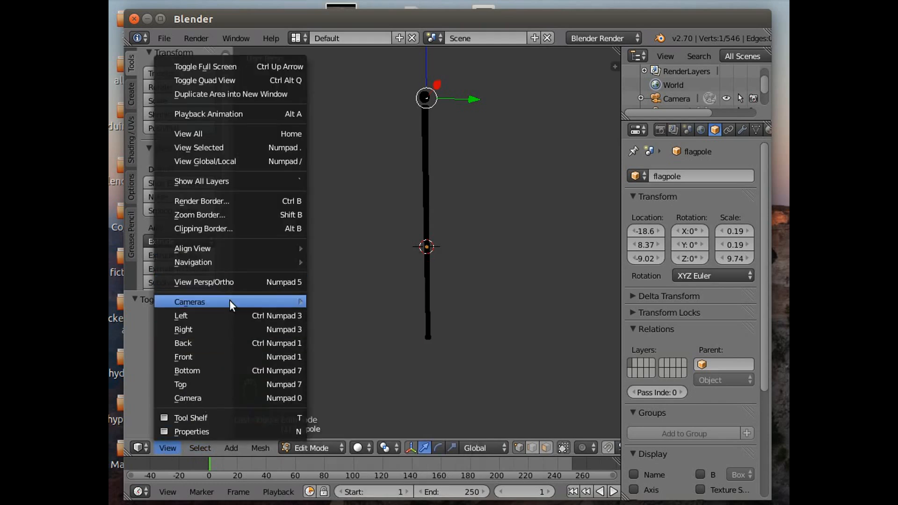
mouse_move(246, 248)
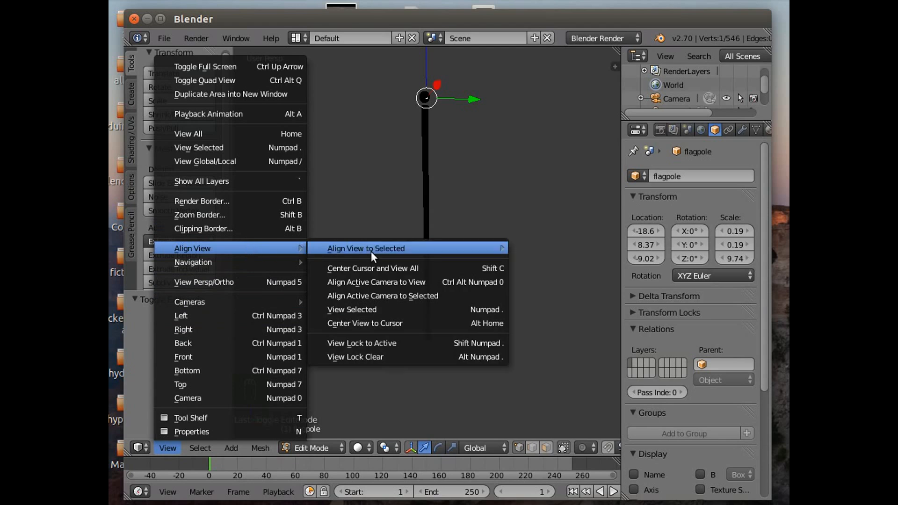
left_click(369, 305)
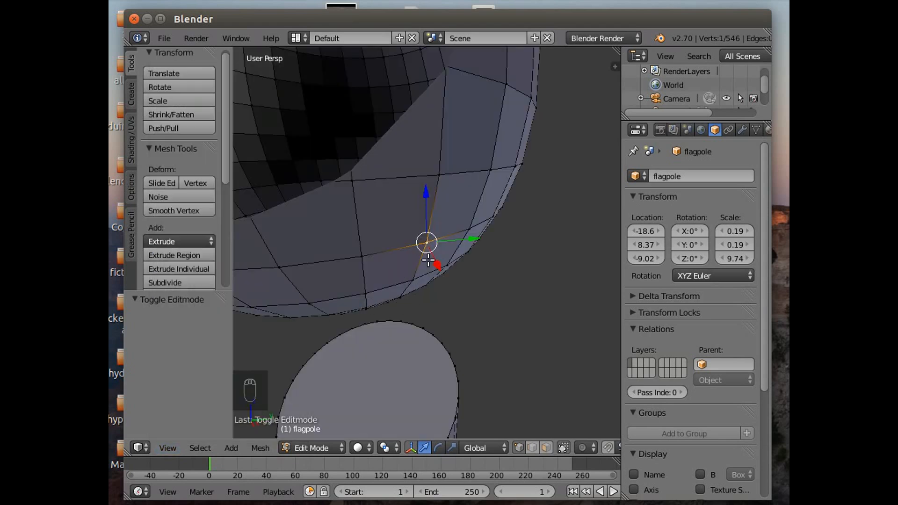
scroll(435, 294, "down", 5)
middle_click_drag(449, 302, 445, 262)
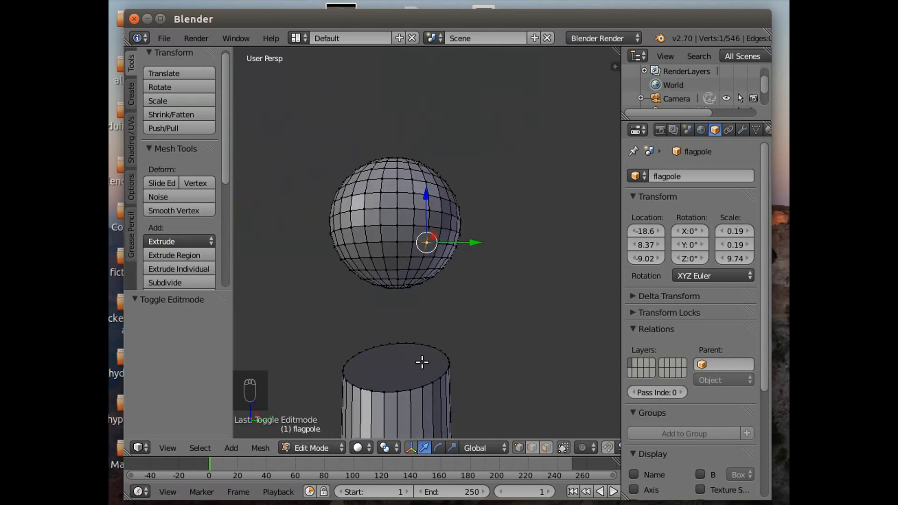
middle_click_drag(420, 355, 422, 283)
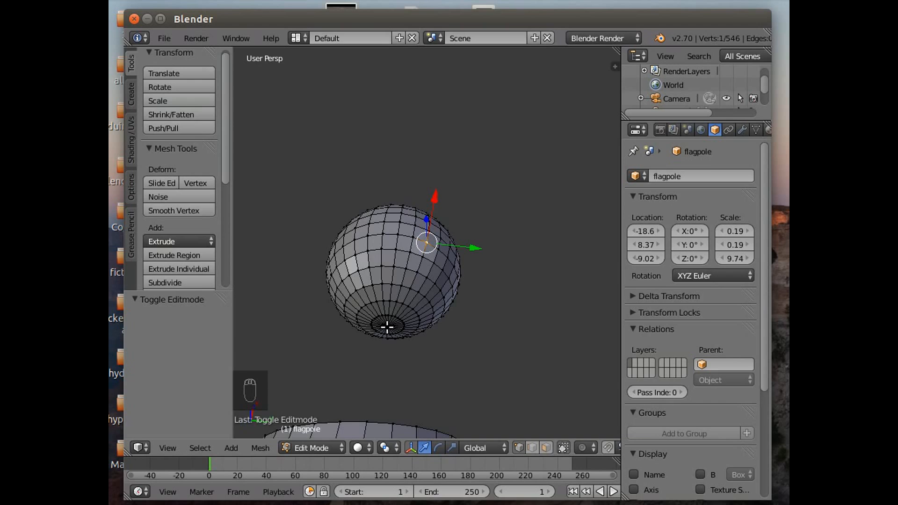
key("c")
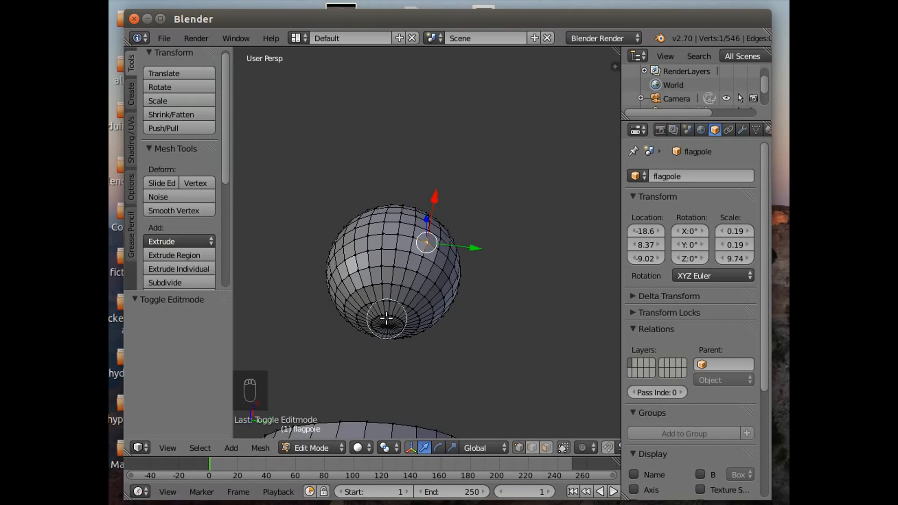
left_click(387, 321)
left_click(386, 323)
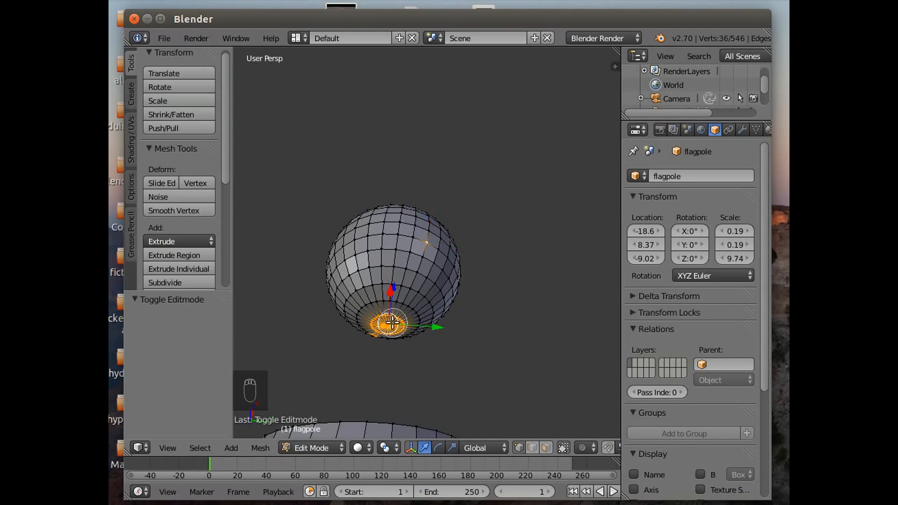
right_click(383, 377)
Clear the selection, then circle-select the vertices around the sphere's lowest point and delete them to open a hole
key("a")
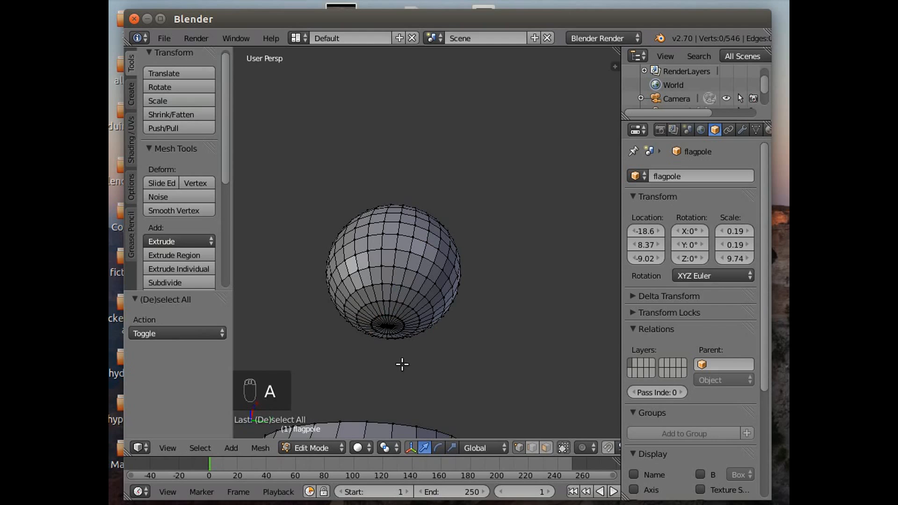
key("c")
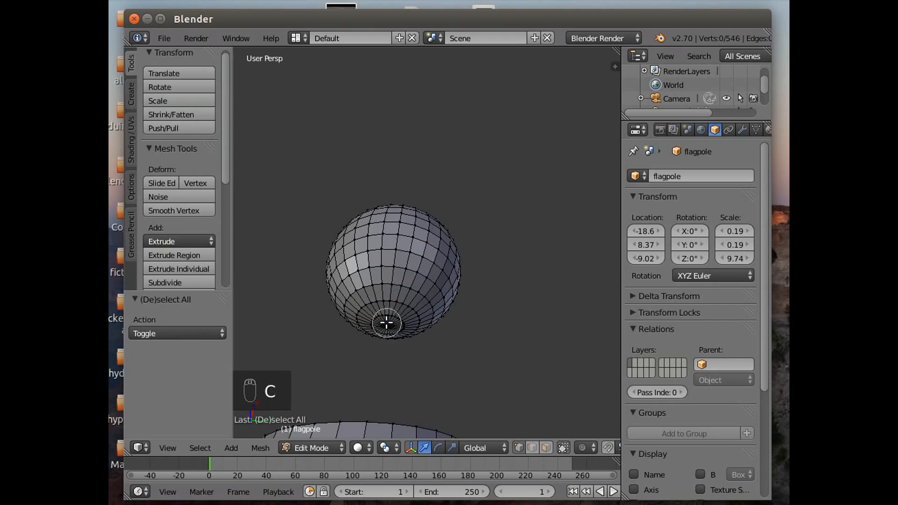
left_click_drag(384, 323, 393, 325)
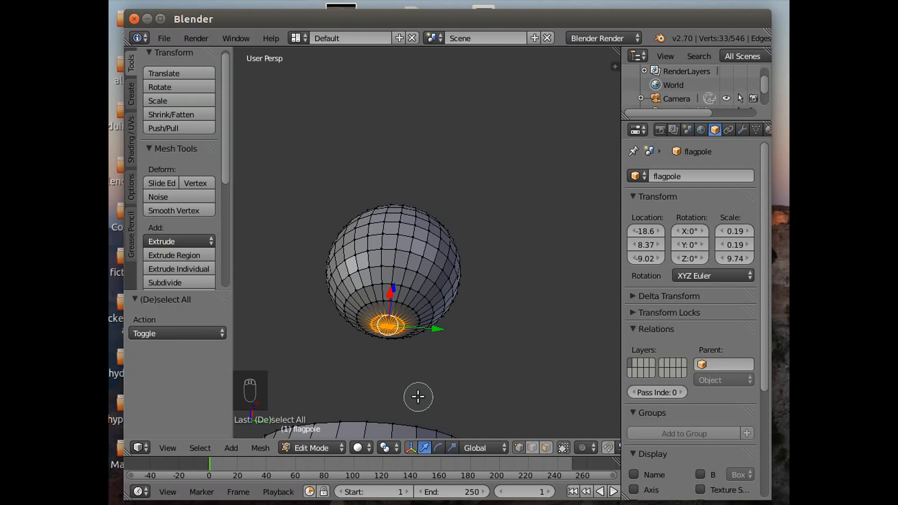
key("Escape")
key("x")
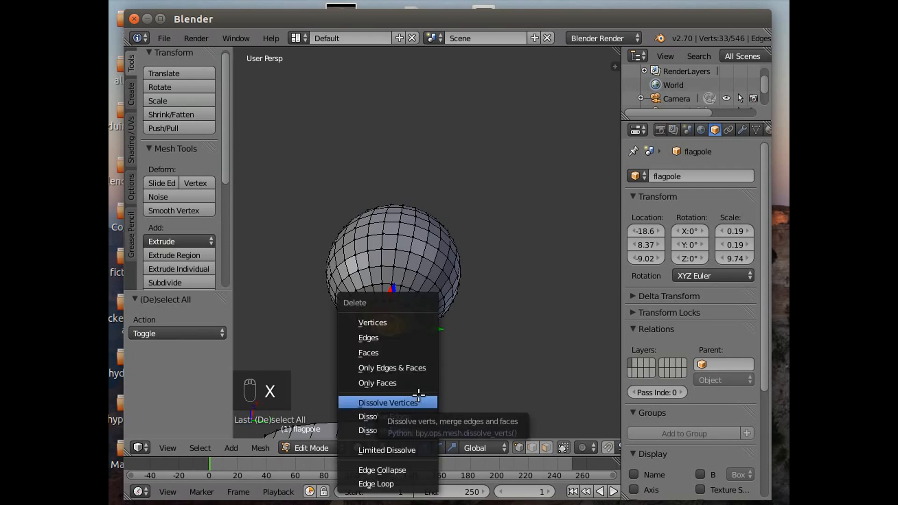
left_click(408, 323)
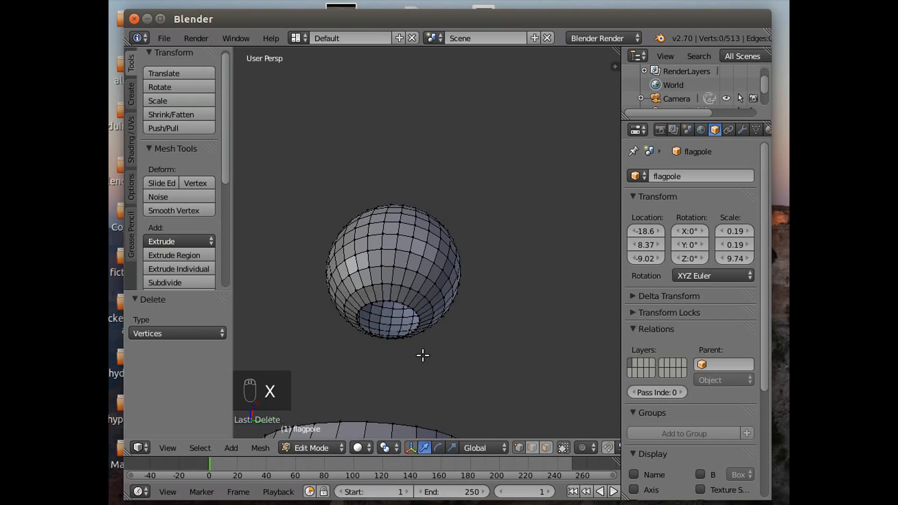
Select the edge loop around the hole in the sphere's underside, extrude it and move it -0.085 units along Z
right_click(403, 302)
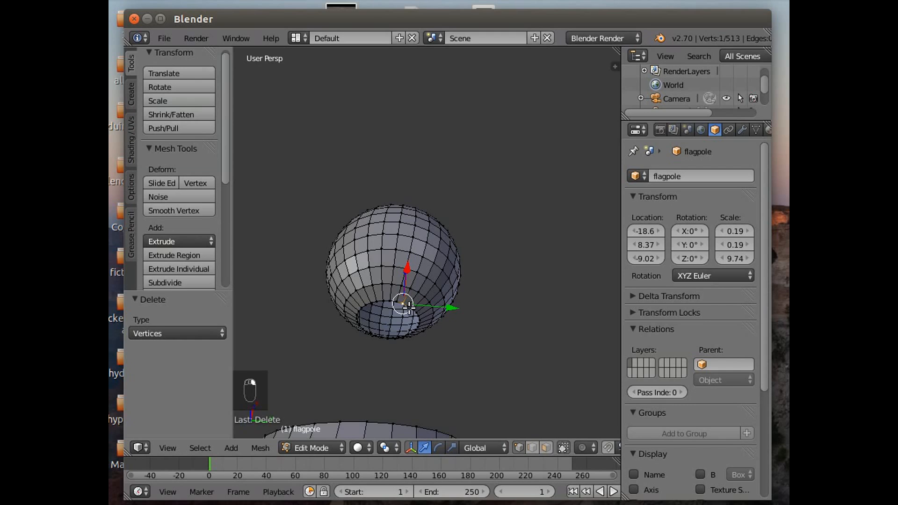
right_click(407, 304, "shift")
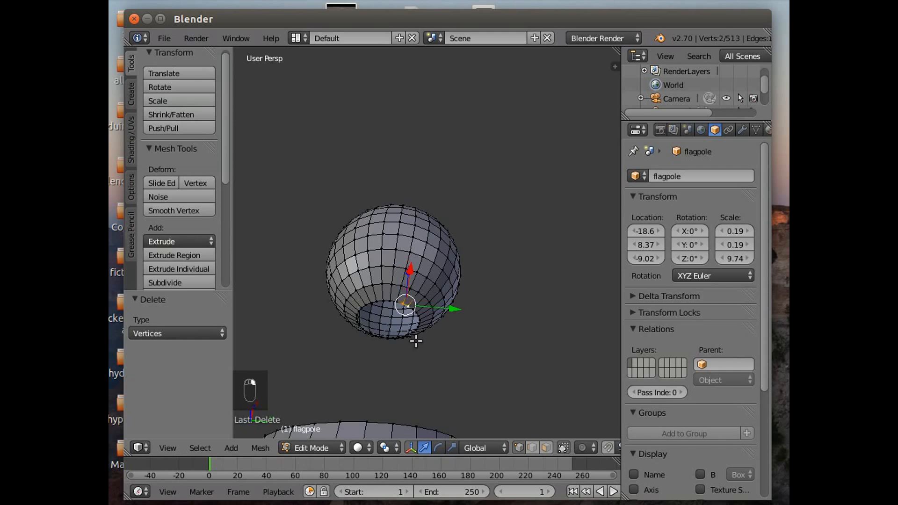
left_click(200, 449)
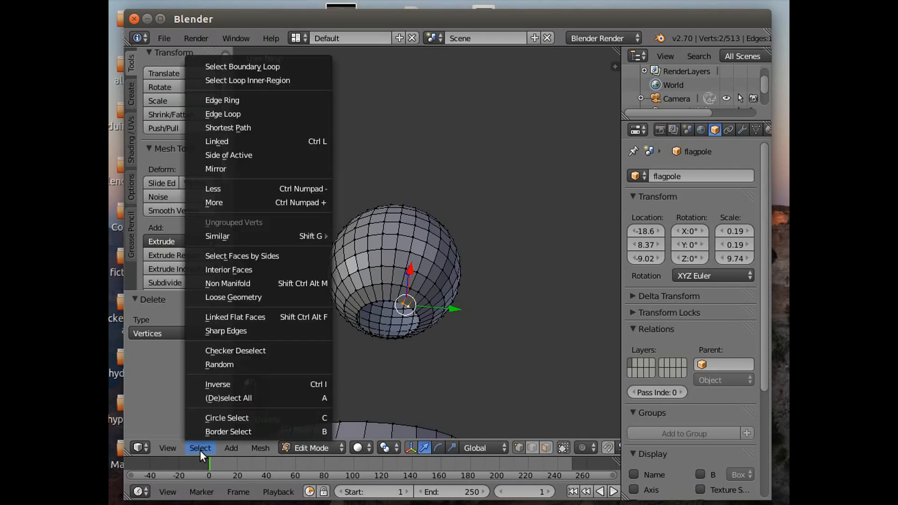
left_click(241, 114)
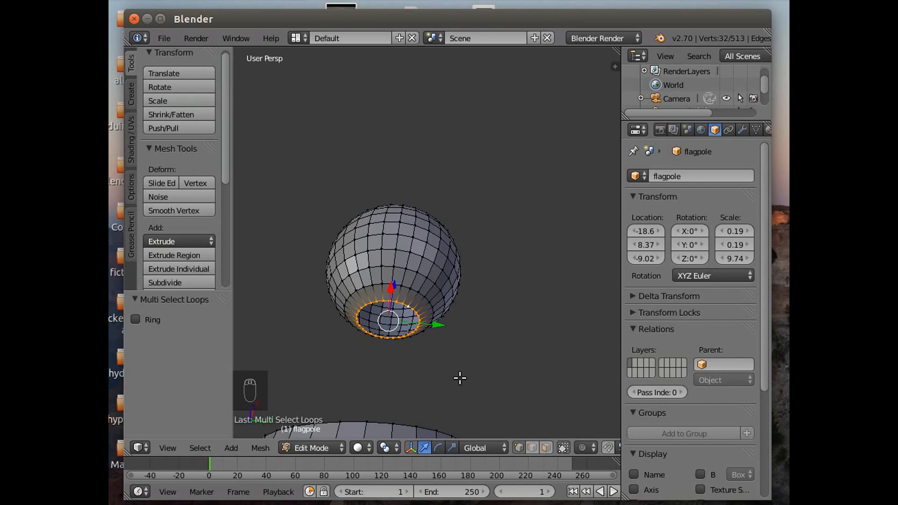
key("e")
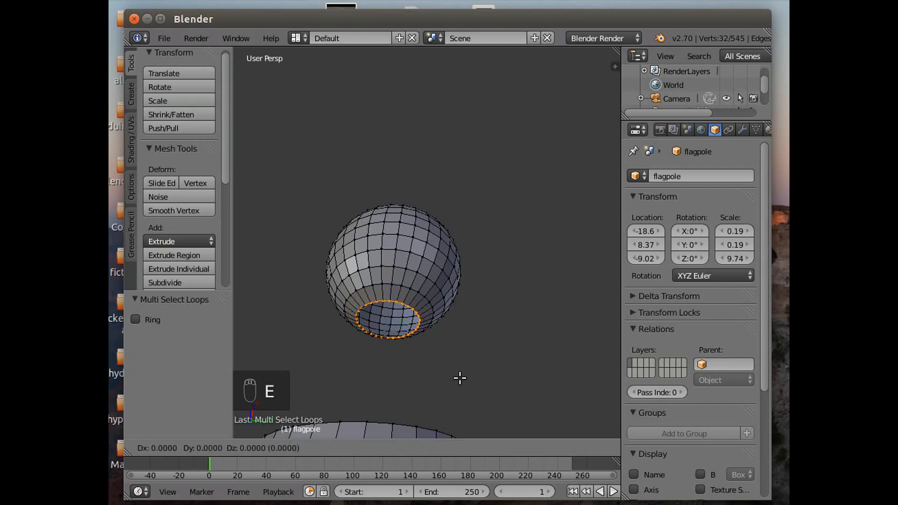
right_click(460, 379)
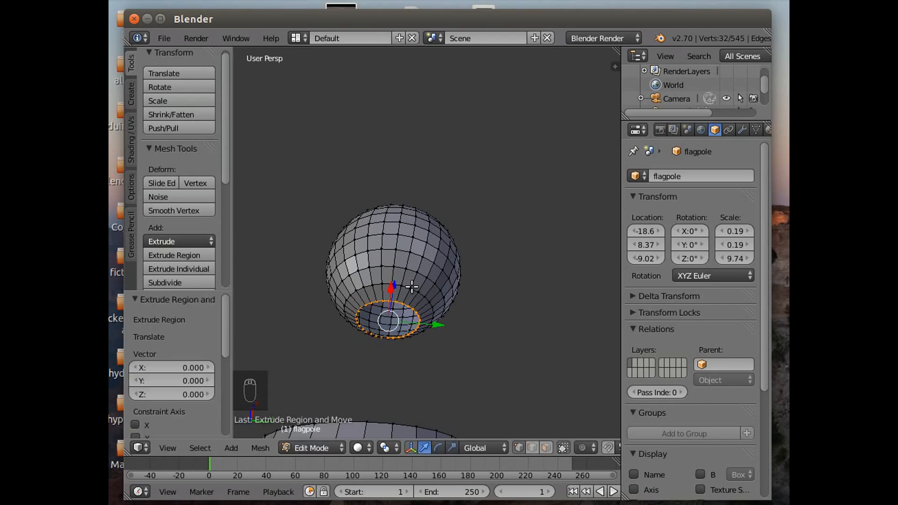
middle_click_drag(473, 361, 474, 382)
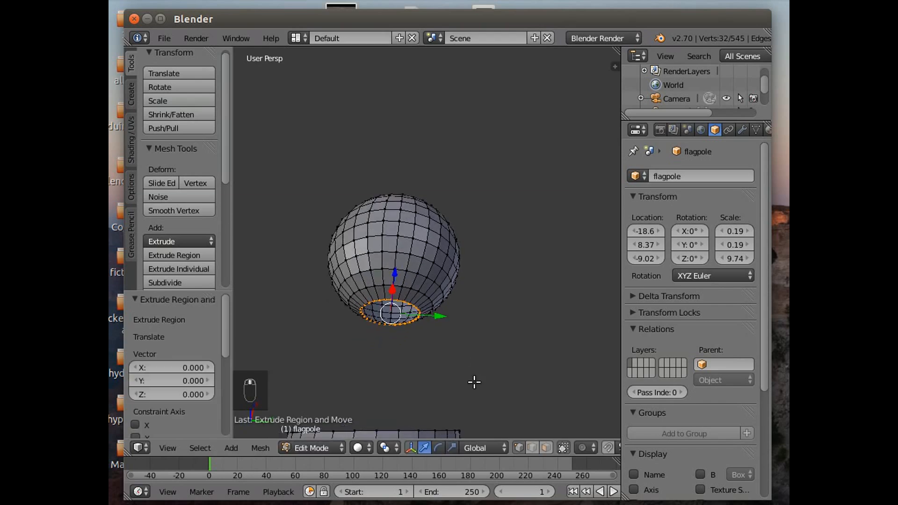
key("g")
key("z")
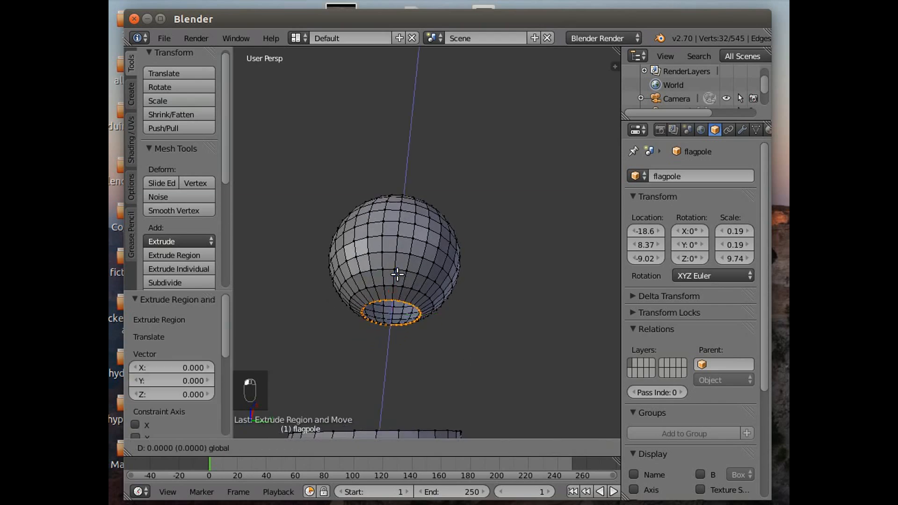
left_click(398, 299)
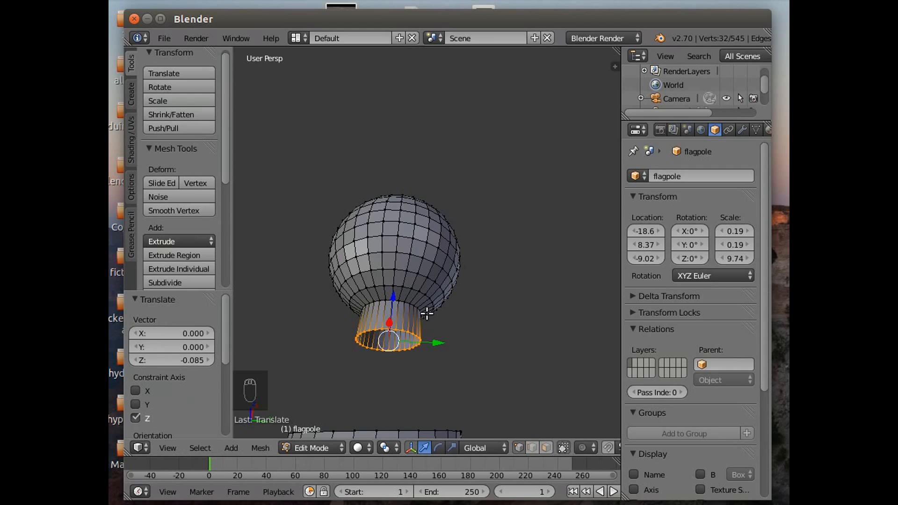
Switch to the desktop, open flag-blowing.jpg to examine the top of the real flagpole, and return to Blender
key("alt+Tab")
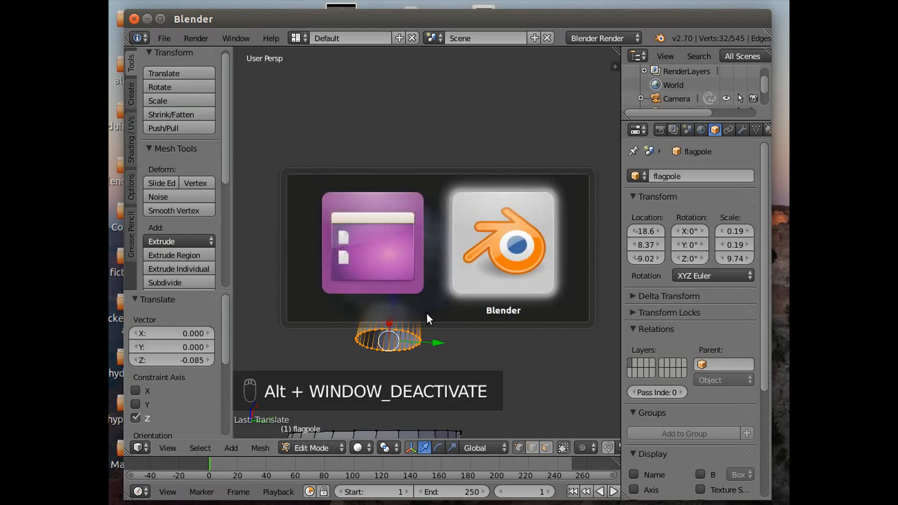
key("alt+Tab")
key("alt+Tab")
key("alt+Tab")
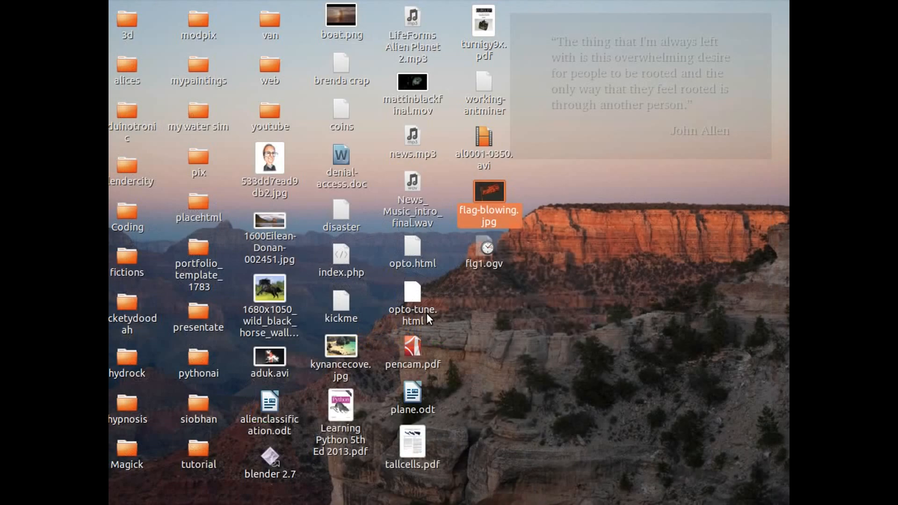
double_click(490, 191)
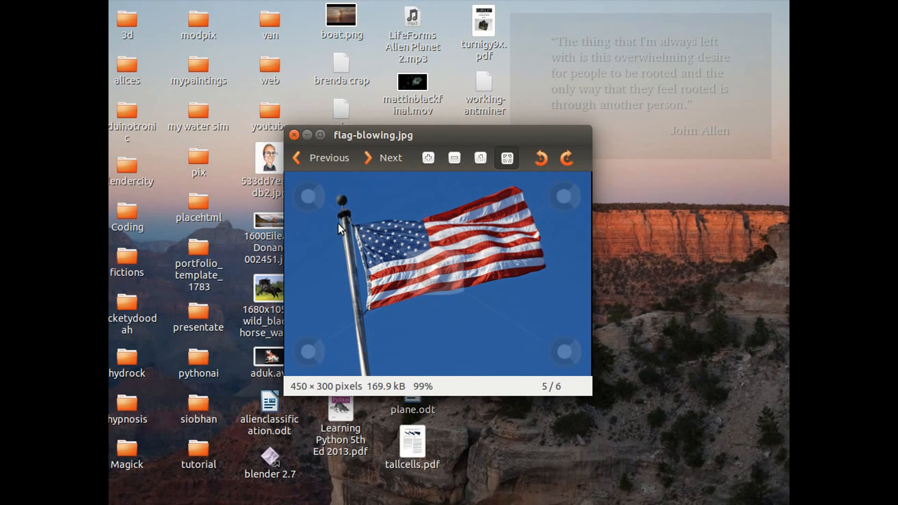
key("alt+Tab")
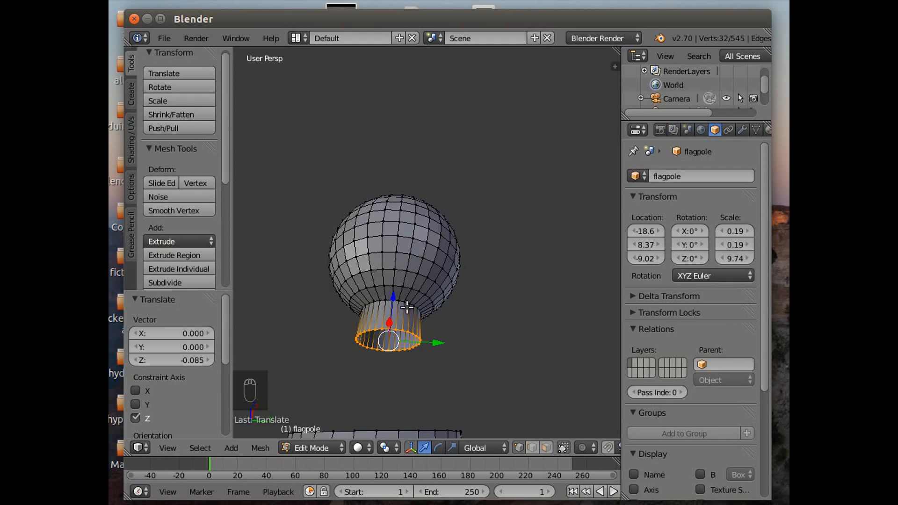
Move the neck's open edge loop -0.037 units along Z and scale it to 0.571 to taper the neck
left_click_drag(393, 299, 394, 311)
key("s")
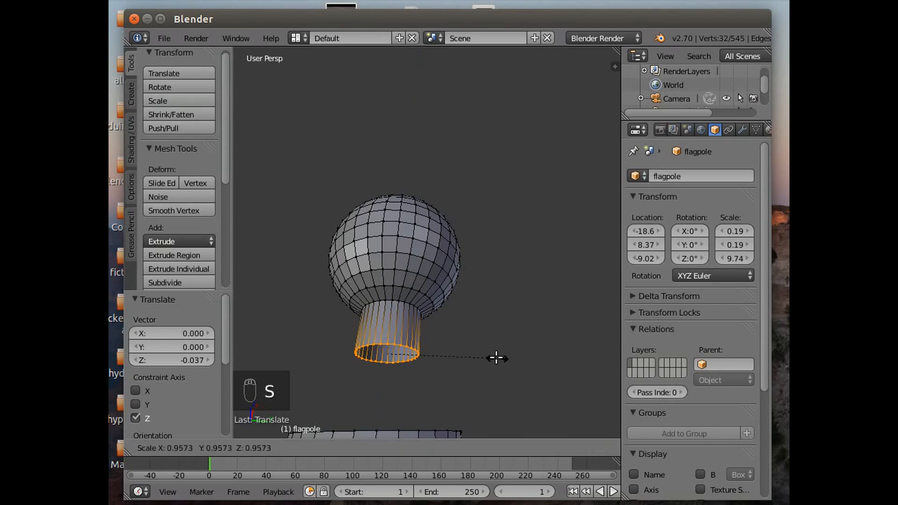
left_click(449, 362)
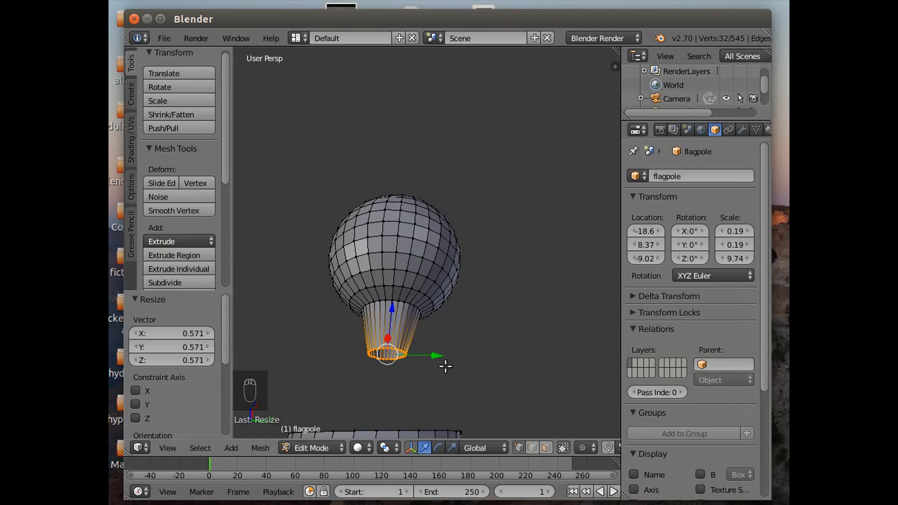
Extrude the narrowed neck loop and move the new ring -0.141 units along Z towards the pole
key("e")
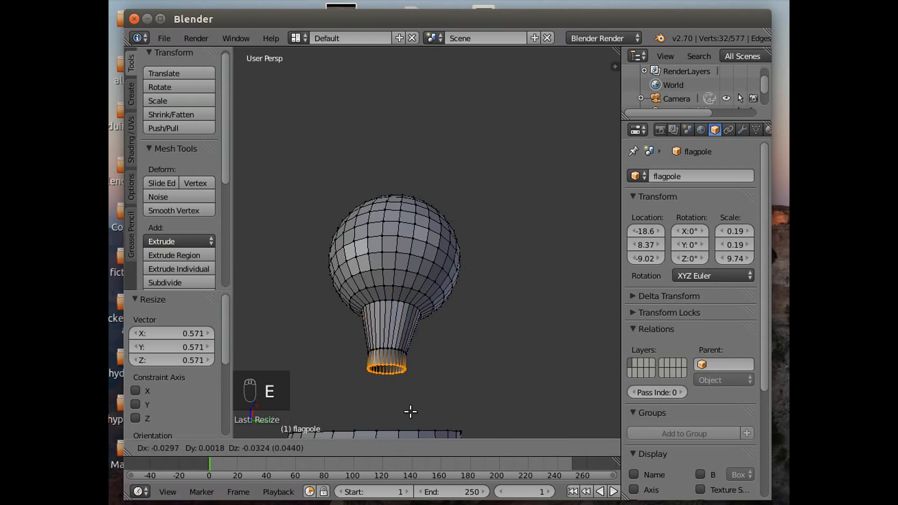
right_click(406, 407)
left_click_drag(391, 309, 393, 353)
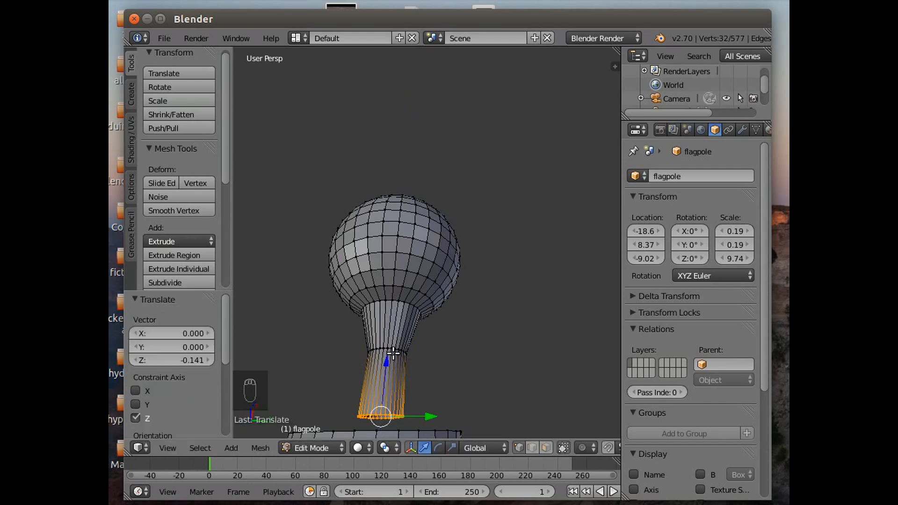
Extrude the neck's lower ring in place and scale it by 5.039 into a flat disc wider than the pole
scroll(424, 384, "up", 3)
middle_click_drag(423, 386, 425, 424)
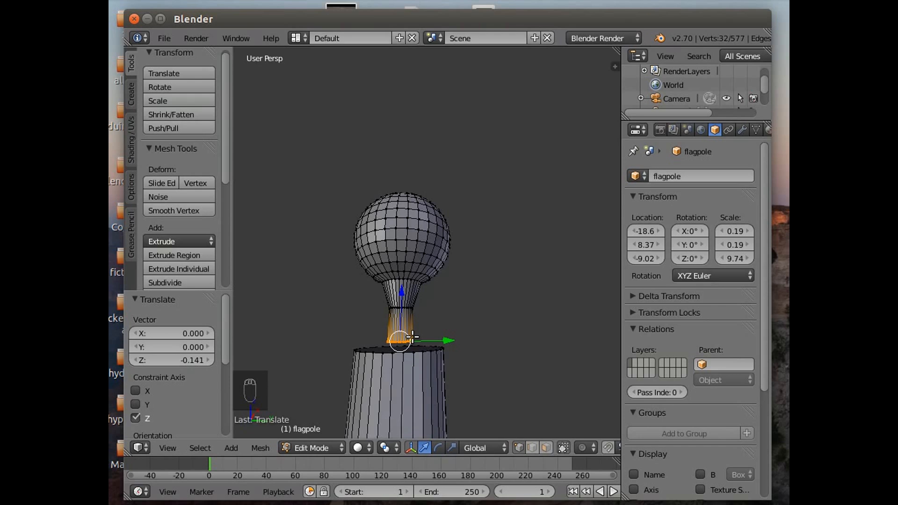
key("e")
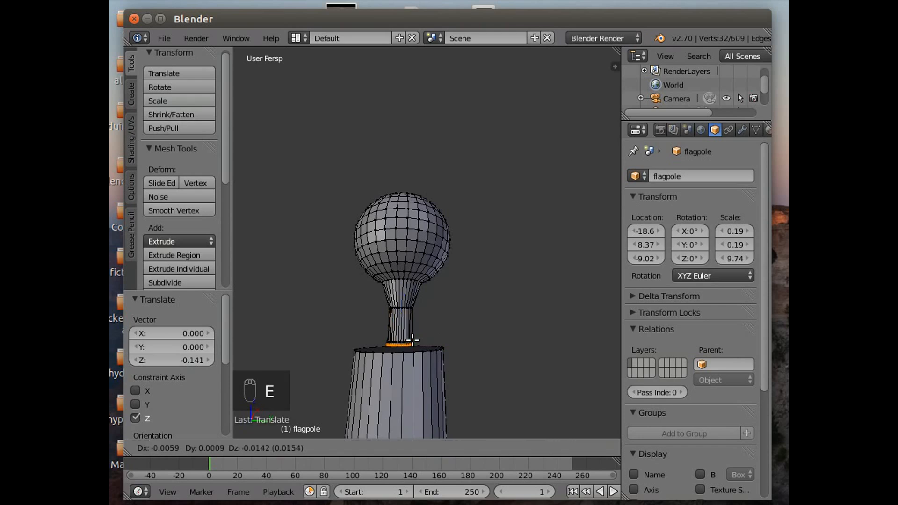
right_click(413, 340)
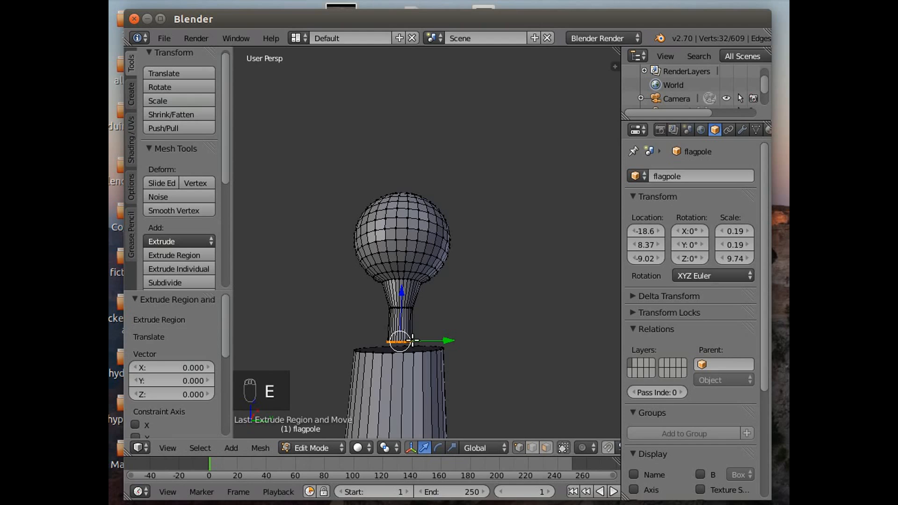
key("s")
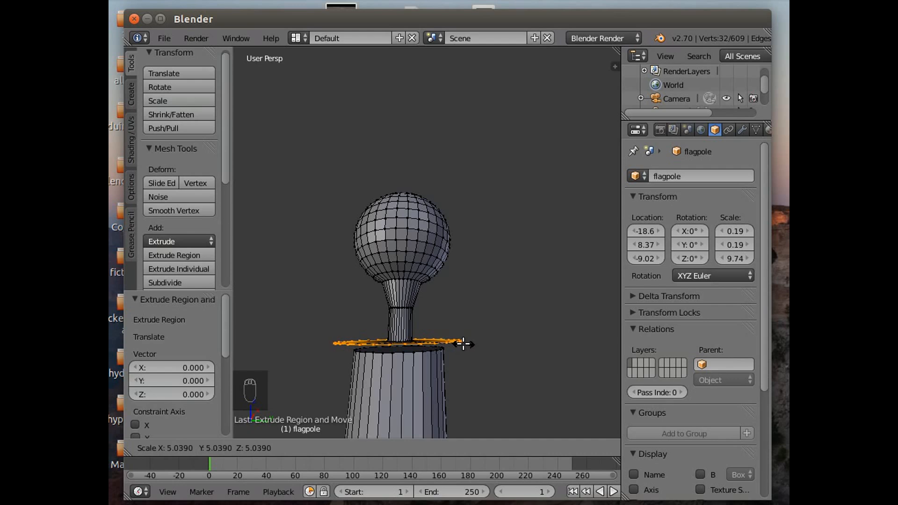
left_click(463, 344)
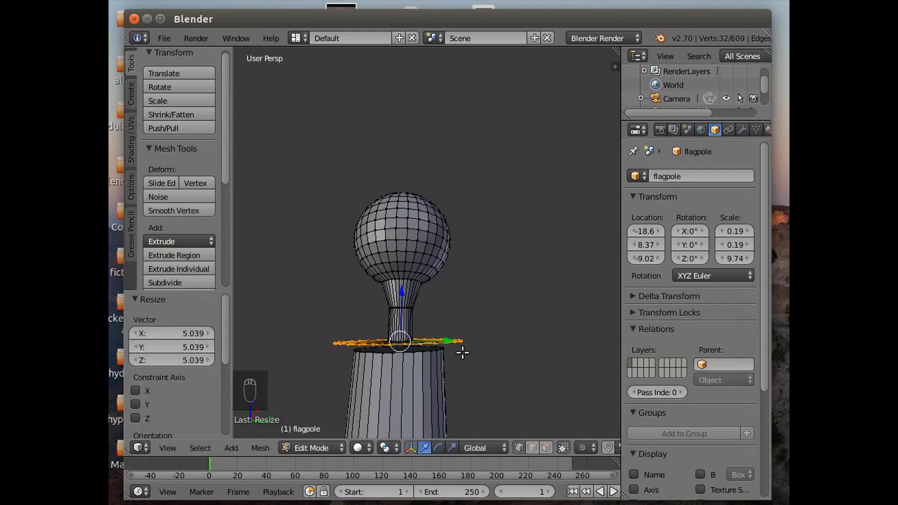
Extrude the disc's outer edge, move it -0.014 units along Z and scale it by 1.047 to form a slight bevel
key("e")
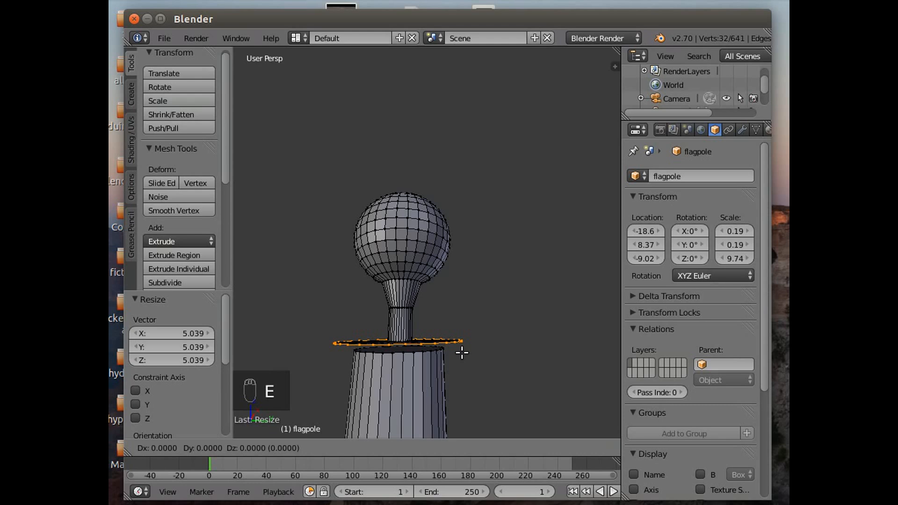
right_click(462, 353)
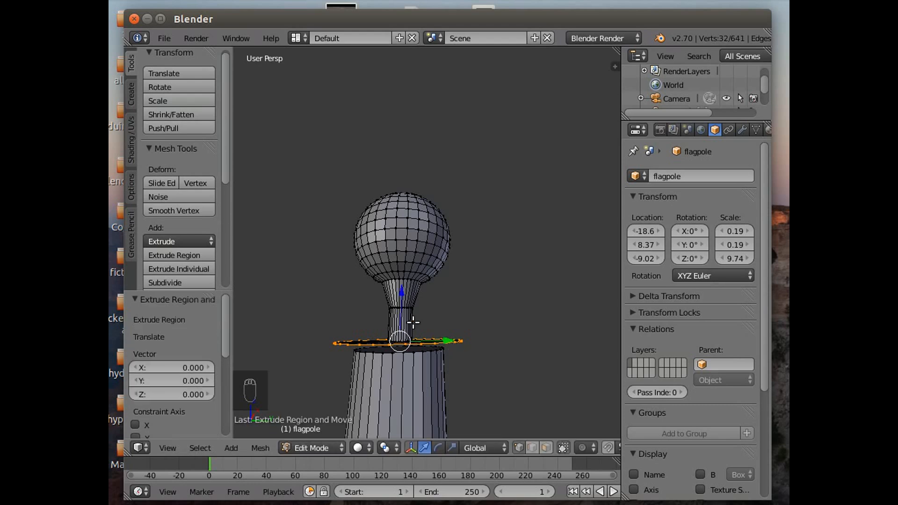
left_click(400, 293)
left_click_drag(400, 294, 400, 296)
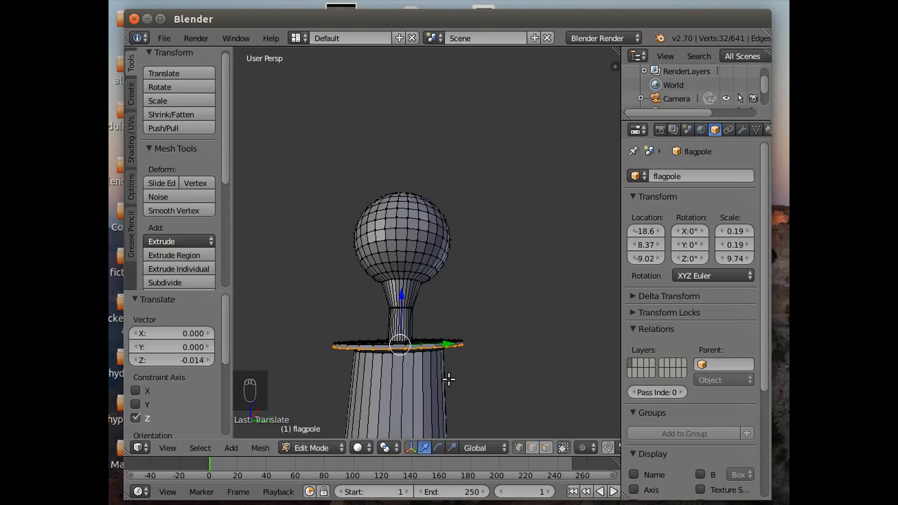
key("s")
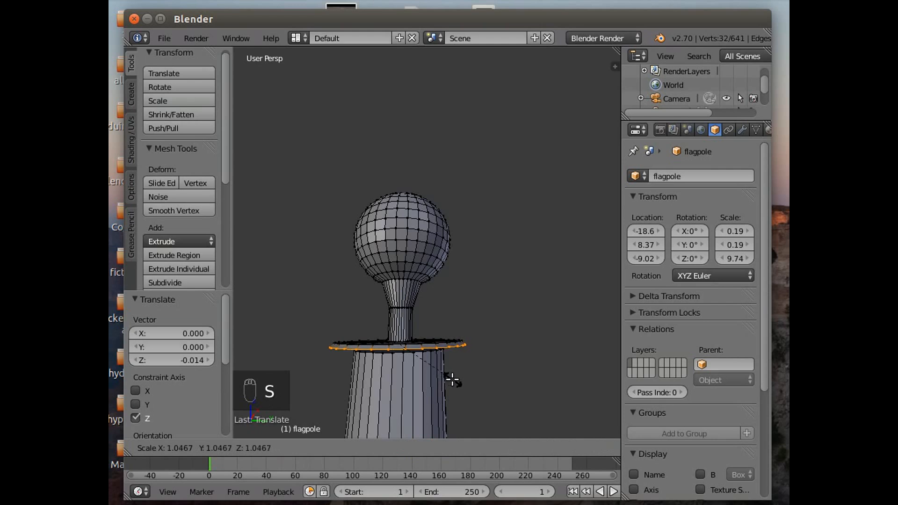
left_click(452, 379)
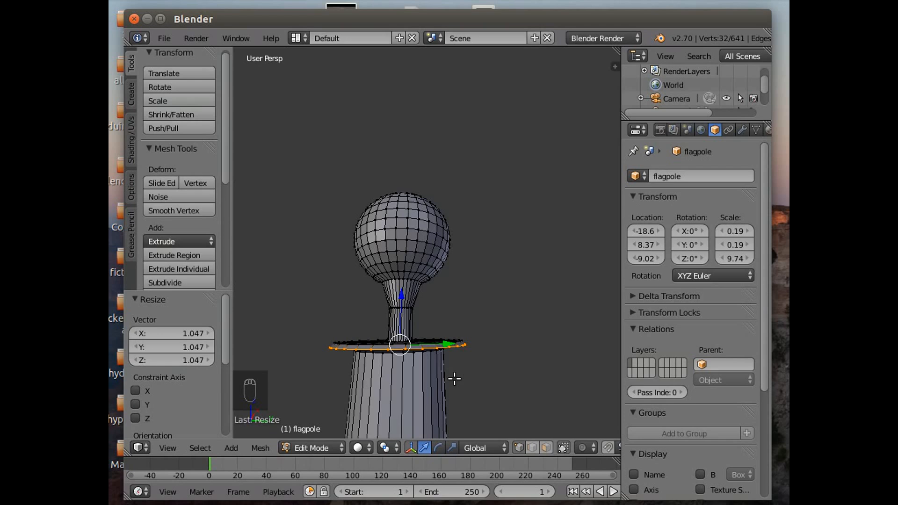
Extrude the disc's rim and move it -0.125 units along Z to form the collar wall around the pole
key("e")
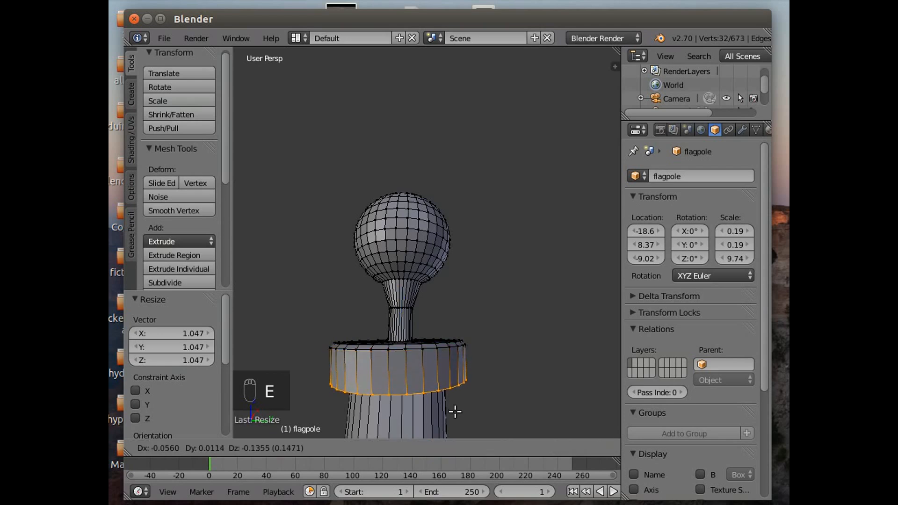
right_click(453, 408)
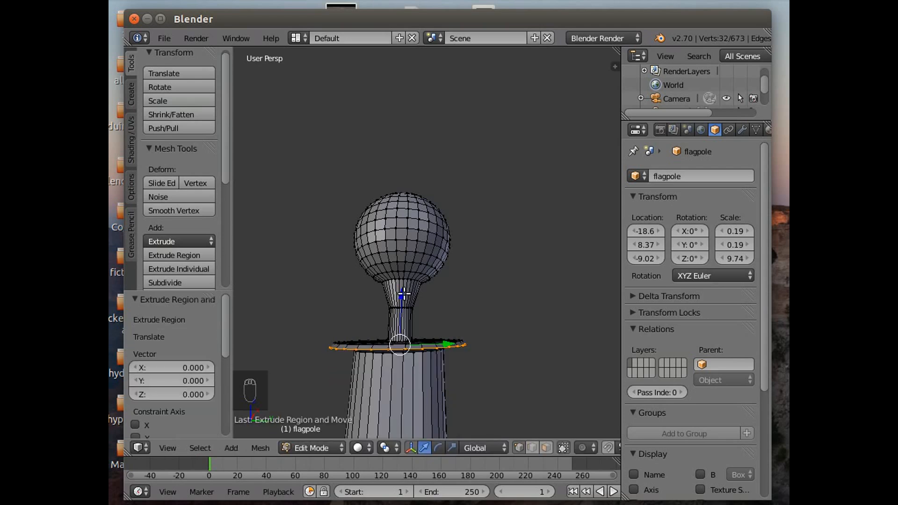
left_click_drag(402, 296, 403, 327)
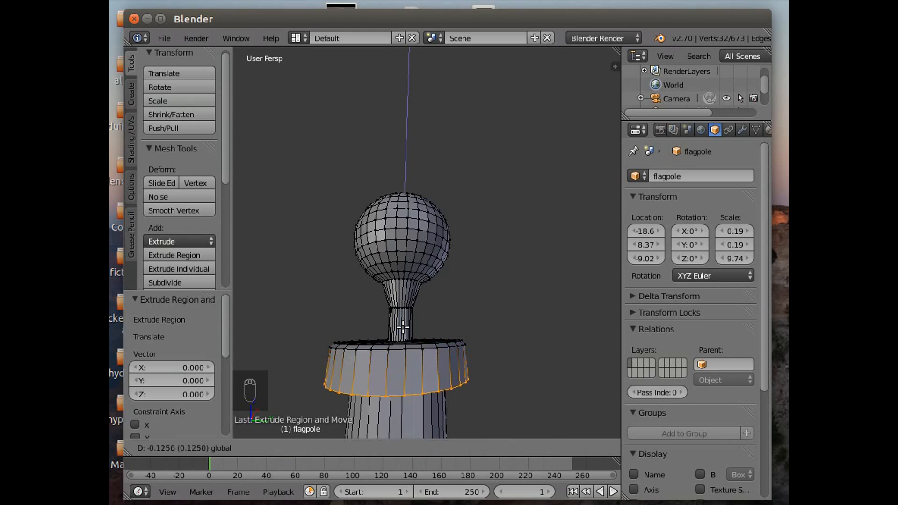
left_click(403, 327)
Extrude the collar's lower edge, move it -0.023 units along Z and scale it by 0.917 to bevel it inward
middle_click_drag(471, 403, 484, 379)
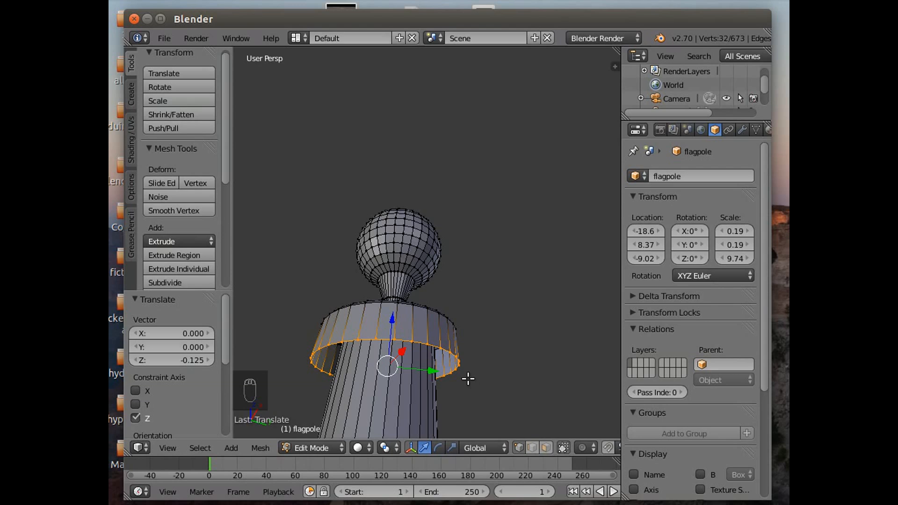
key("e")
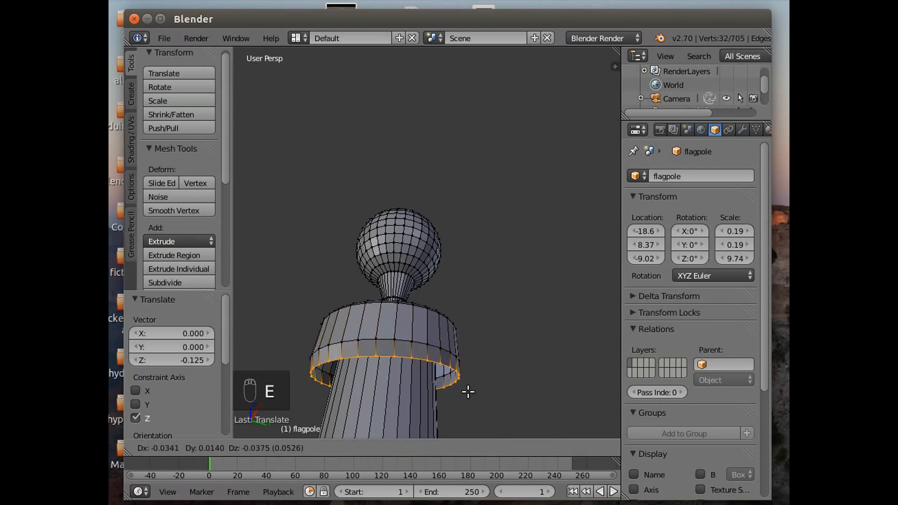
right_click(468, 391)
left_click_drag(394, 317, 394, 322)
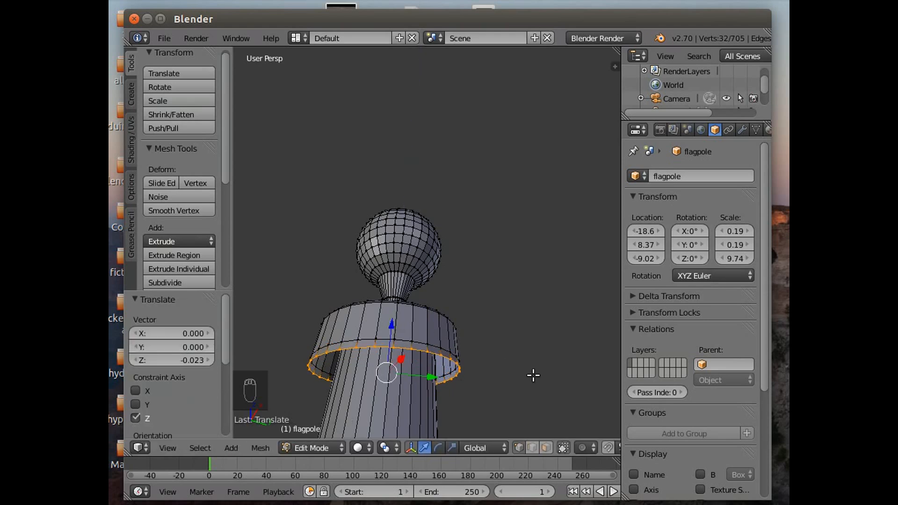
key("s")
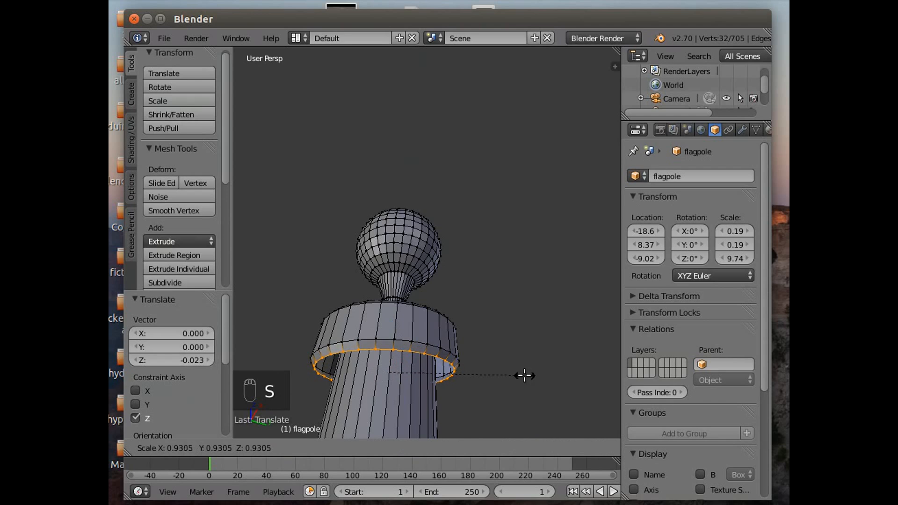
left_click(523, 375)
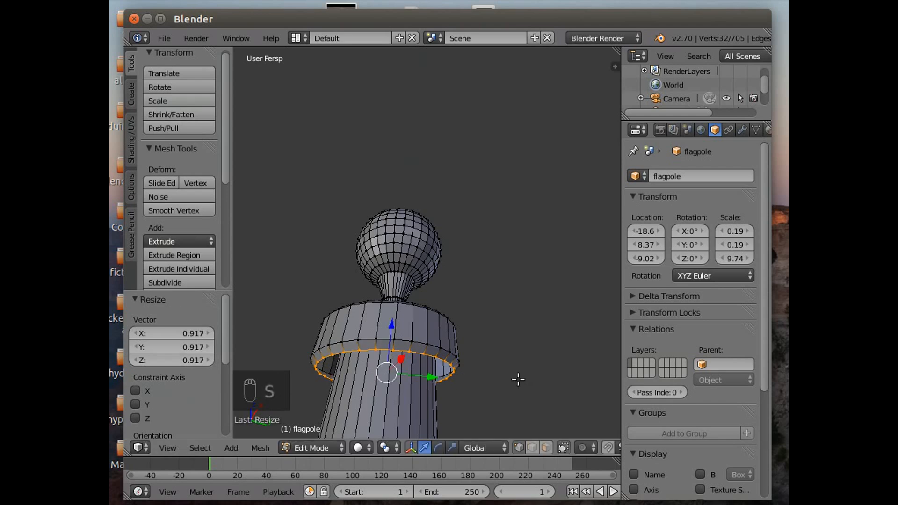
Extrude the collar's bottom loop in place and scale it by 0.834 to close the underside in towards the pole
key("e")
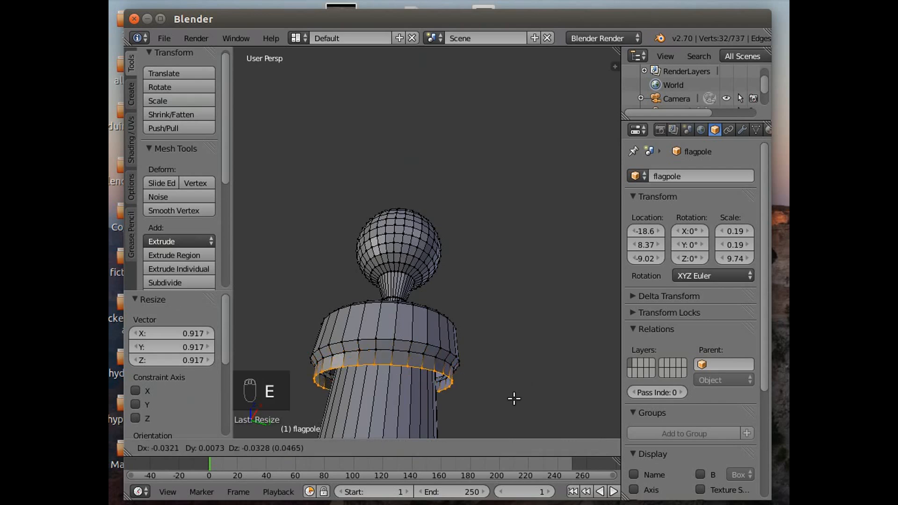
right_click(514, 399)
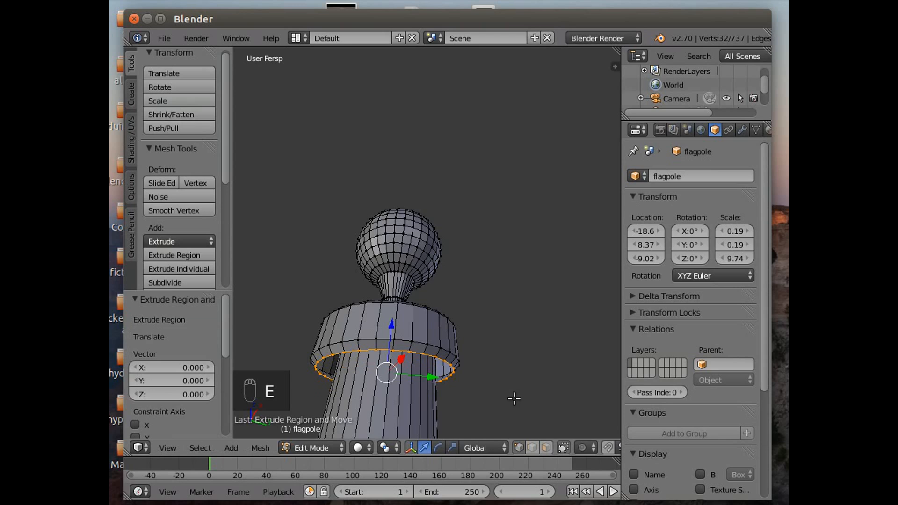
key("s")
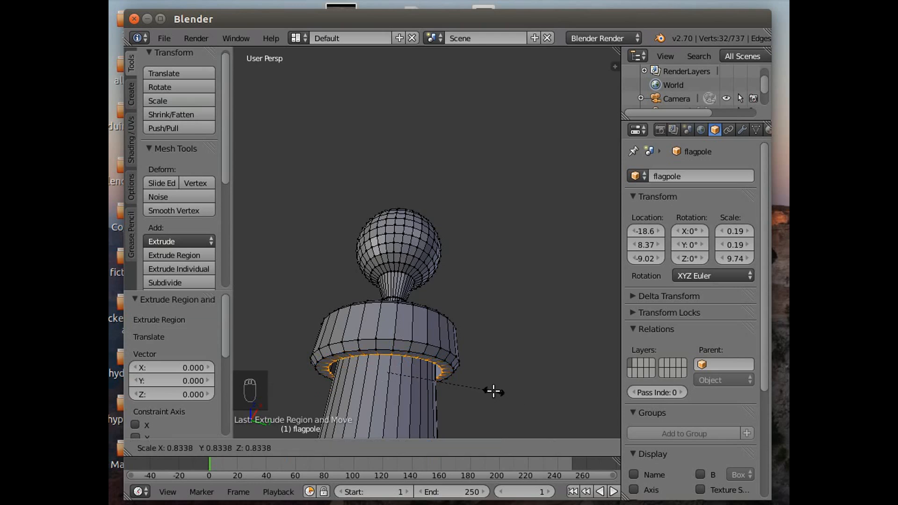
left_click(493, 392)
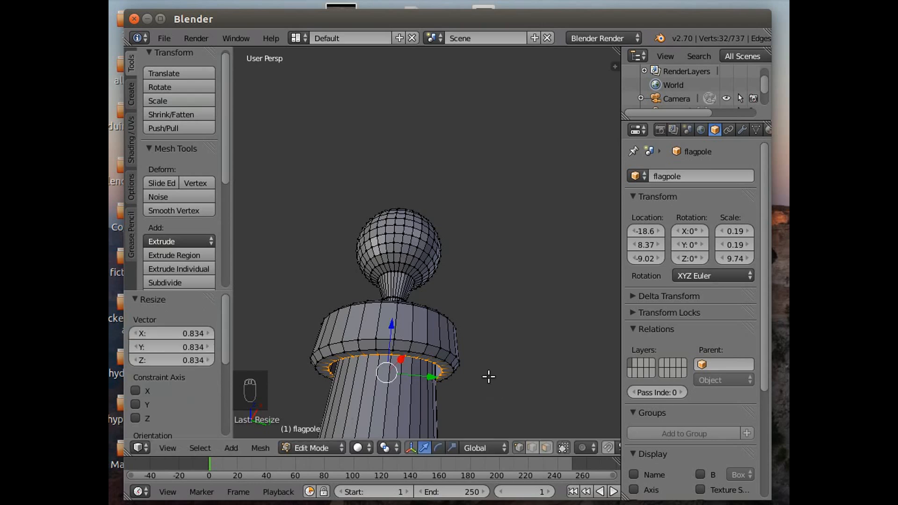
Extrude the collar's inner bottom loop and move it 0.044 units up along Z, inside the collar
key("e")
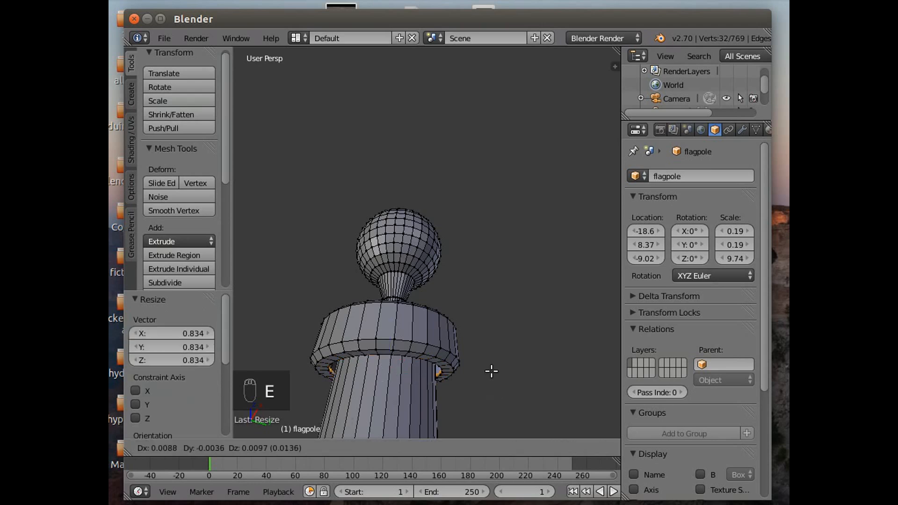
right_click(492, 371)
left_click_drag(391, 325, 393, 312)
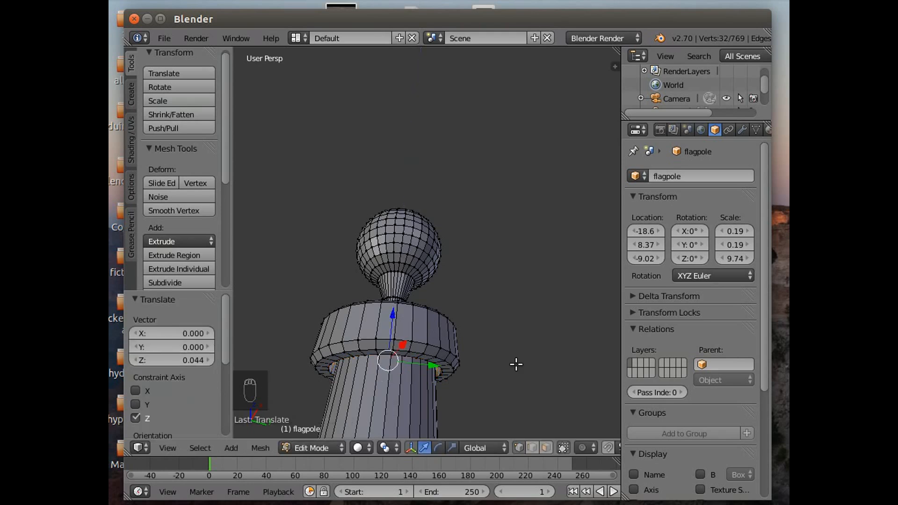
key("Escape")
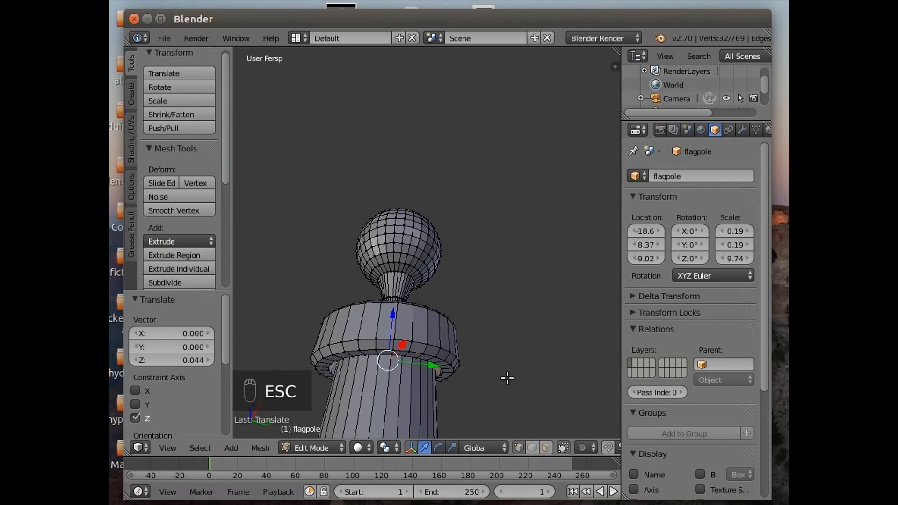
Show the finished flagpole top from the side and switch the flagpole back to Object Mode
scroll(489, 325, "down", 2)
scroll(488, 324, "down", 1)
middle_click_drag(487, 325, 539, 371)
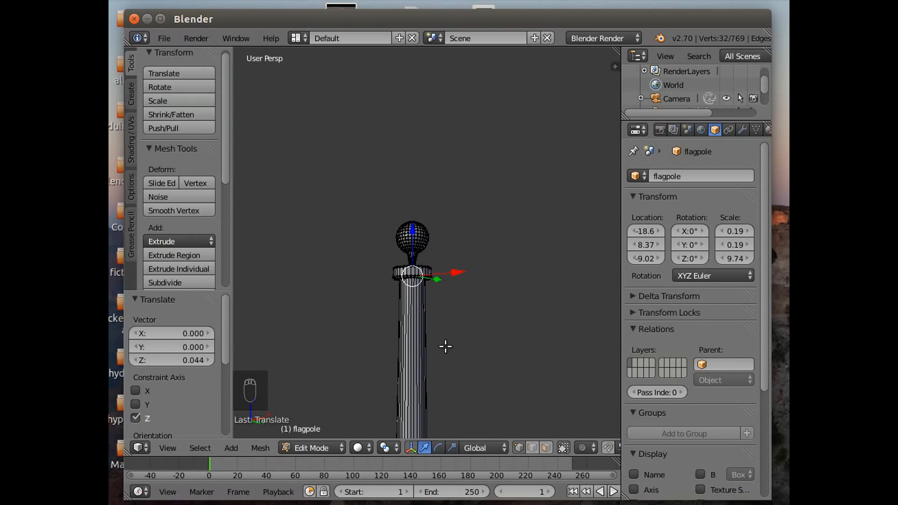
left_click(316, 445)
left_click(320, 427)
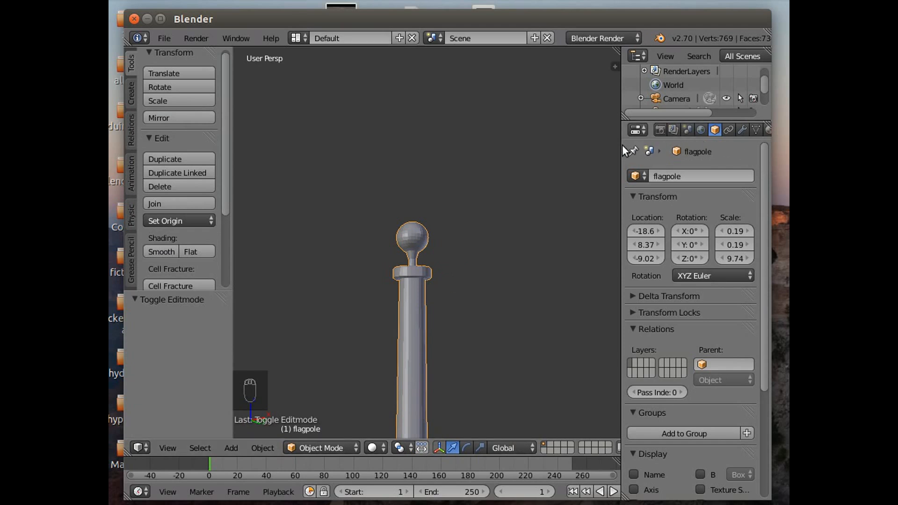
Widen the properties area, give the flagpole a new material and shade the pole smooth
left_click_drag(622, 144, 555, 159)
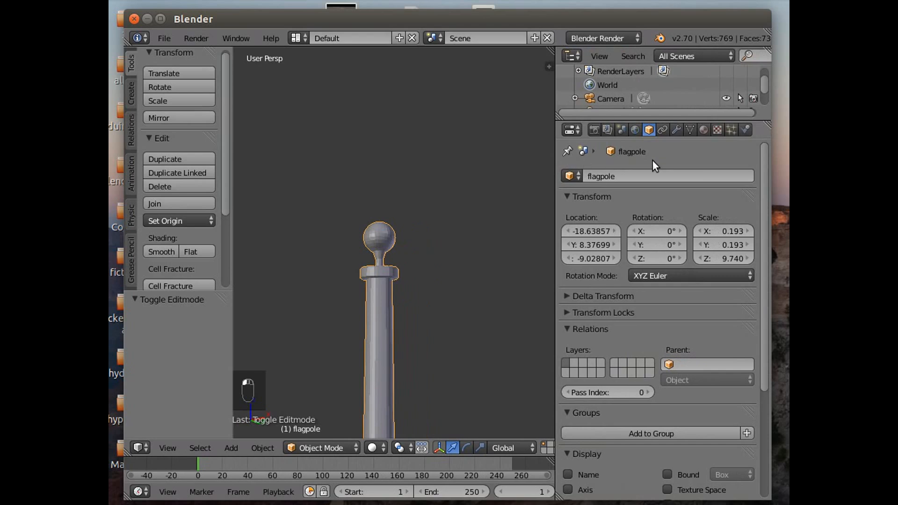
left_click(703, 129)
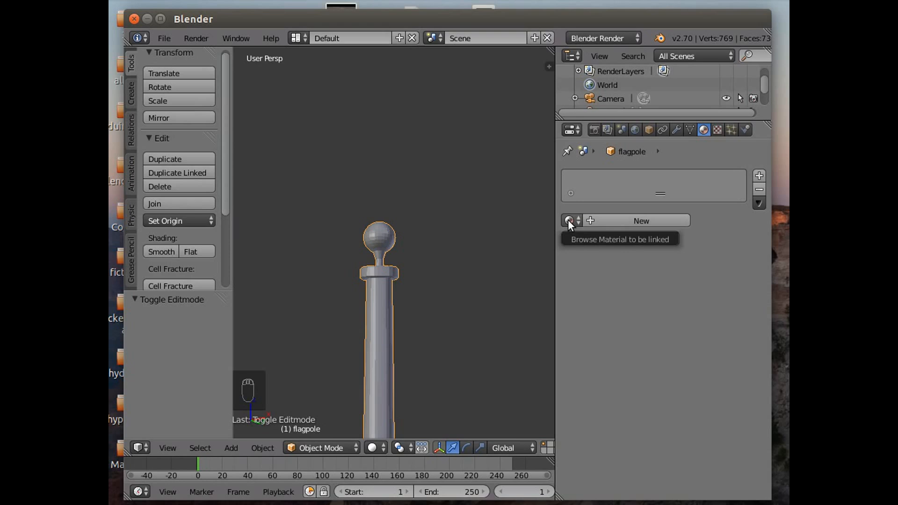
left_click(601, 222)
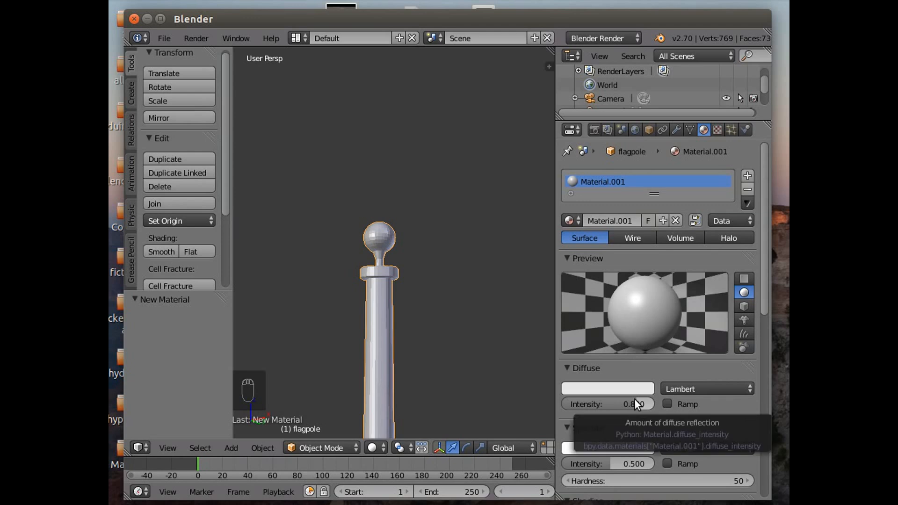
left_click(162, 251)
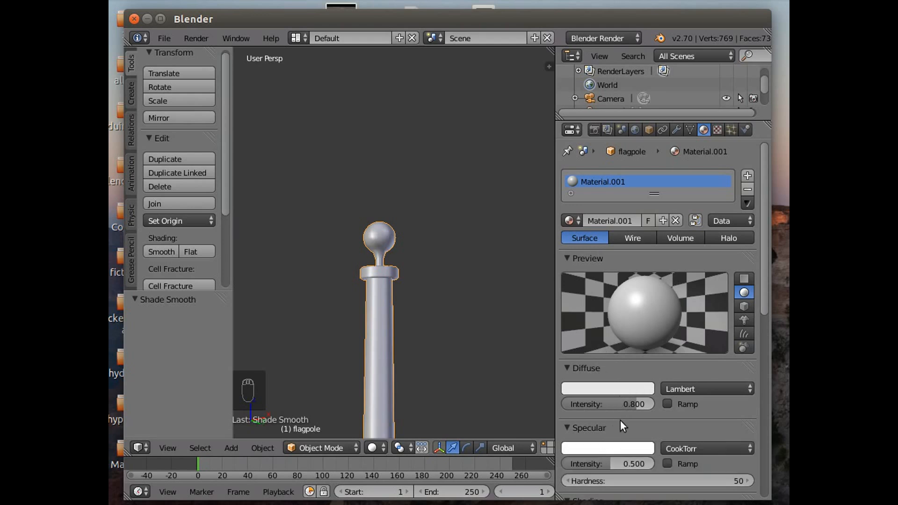
scroll(627, 418, "down", 2)
scroll(630, 417, "down", 3)
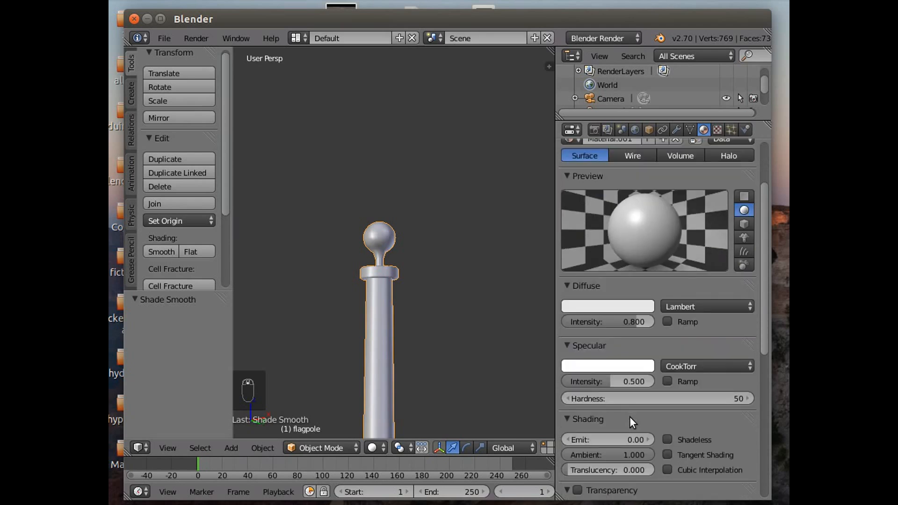
scroll(627, 410, "down", 2)
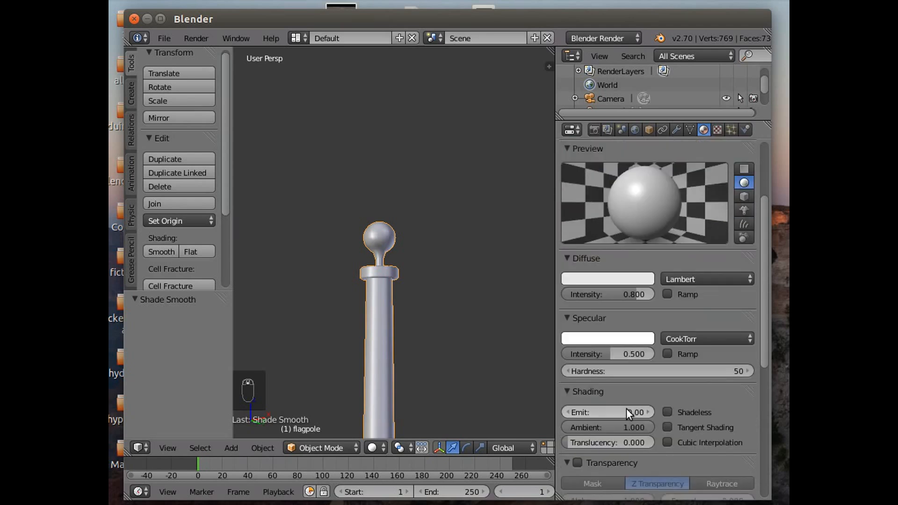
scroll(627, 392, "down", 1)
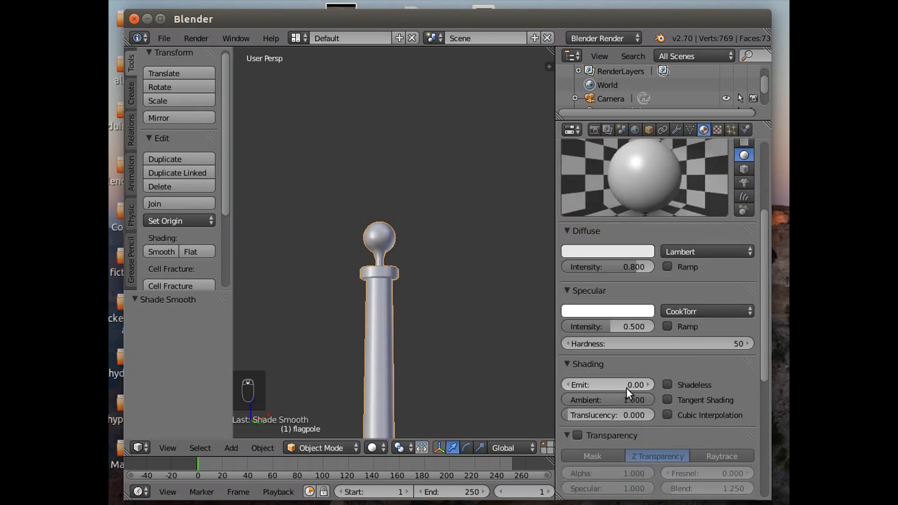
scroll(644, 388, "up", 3)
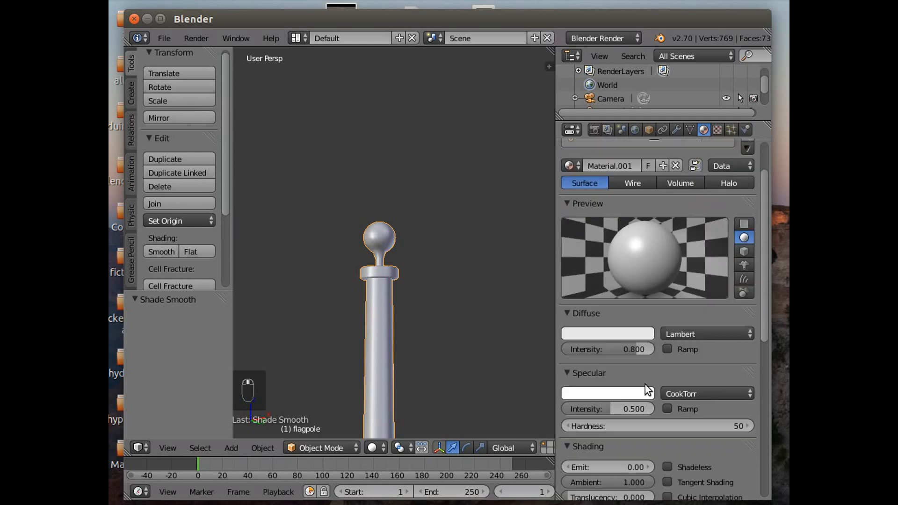
Add a new texture to the flagpole's material and set its type to Image or Movie
left_click(718, 129)
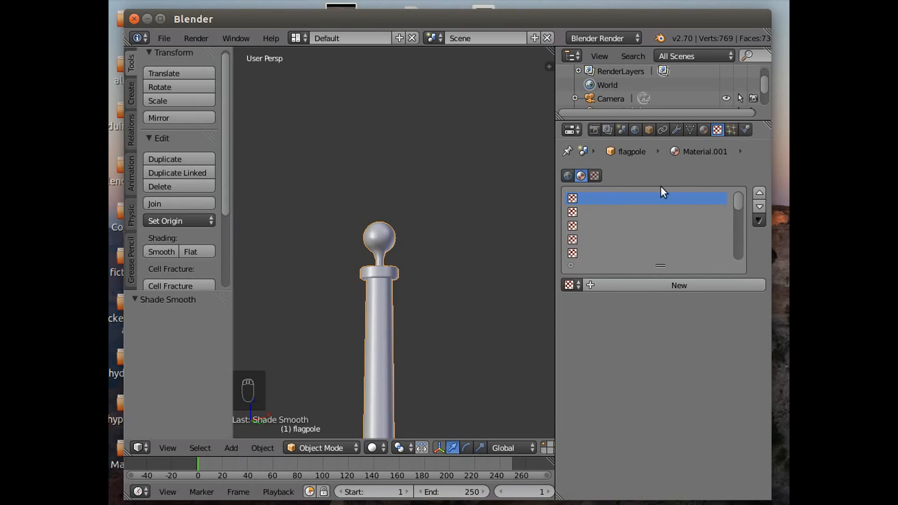
left_click(590, 285)
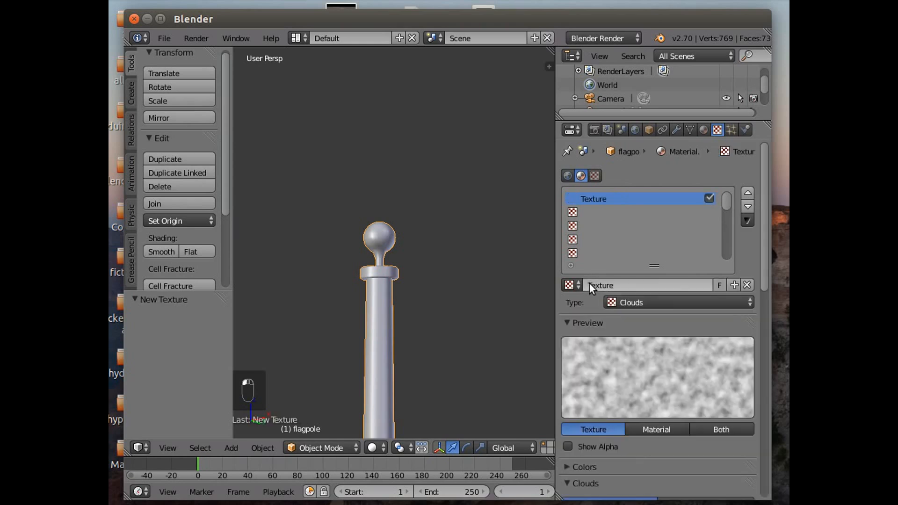
left_click(682, 302)
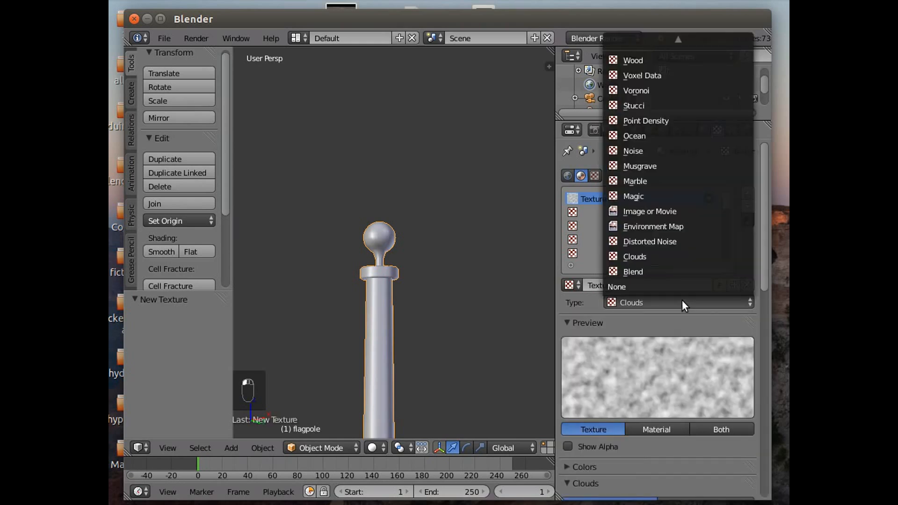
left_click(654, 211)
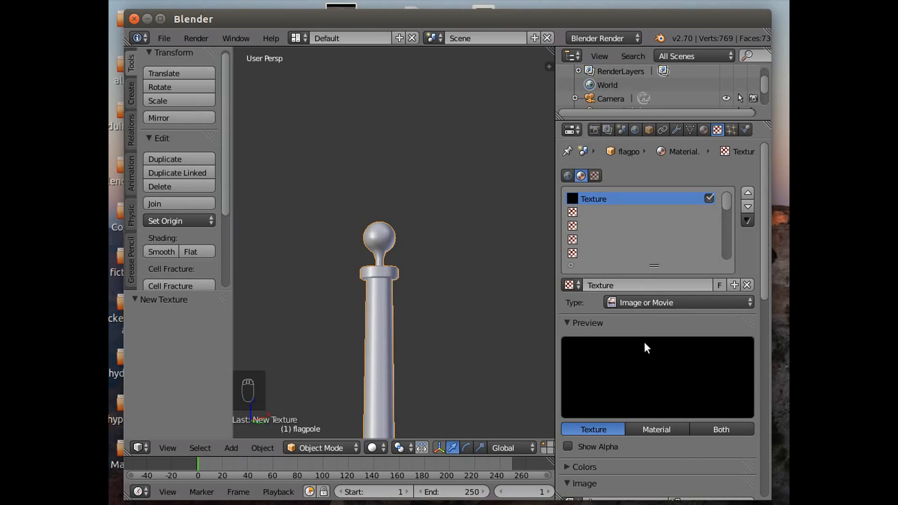
Load grungez_3837.jpg from the 3d folder as the texture's image
scroll(671, 422, "down", 3)
left_click(719, 450)
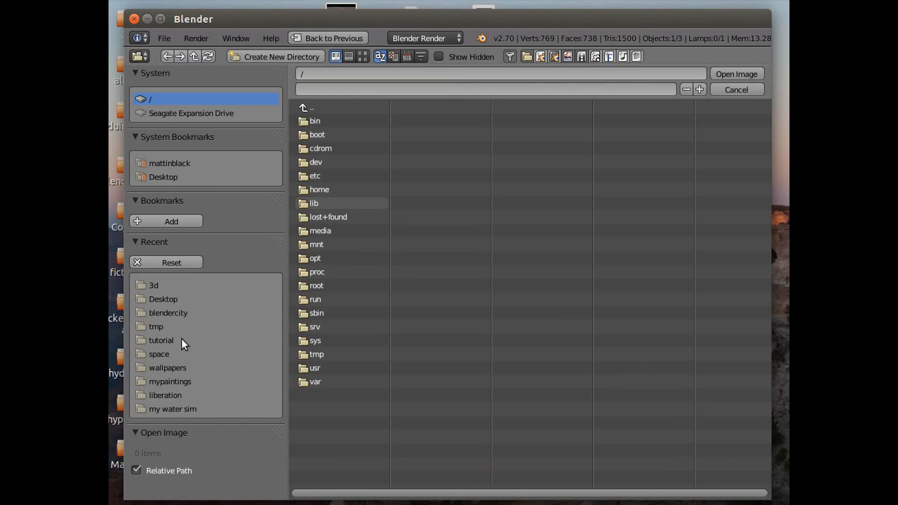
left_click(162, 283)
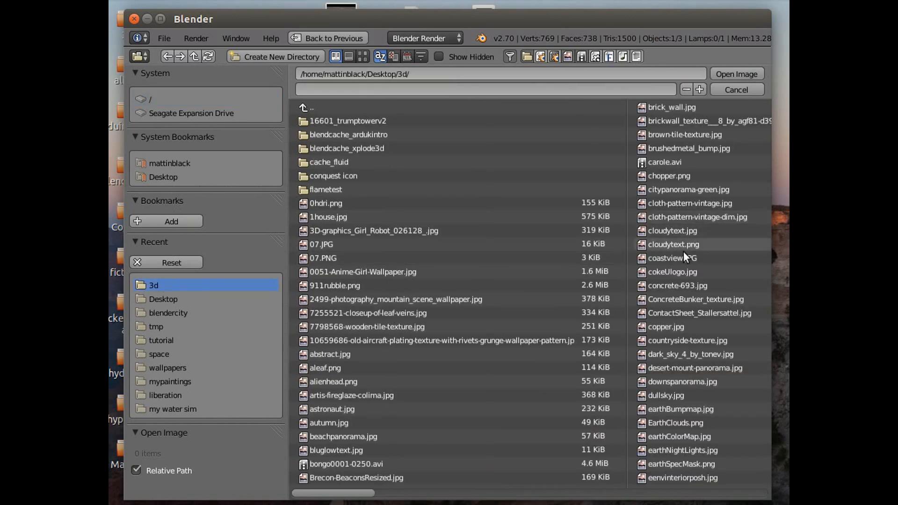
left_click_drag(357, 493, 463, 496)
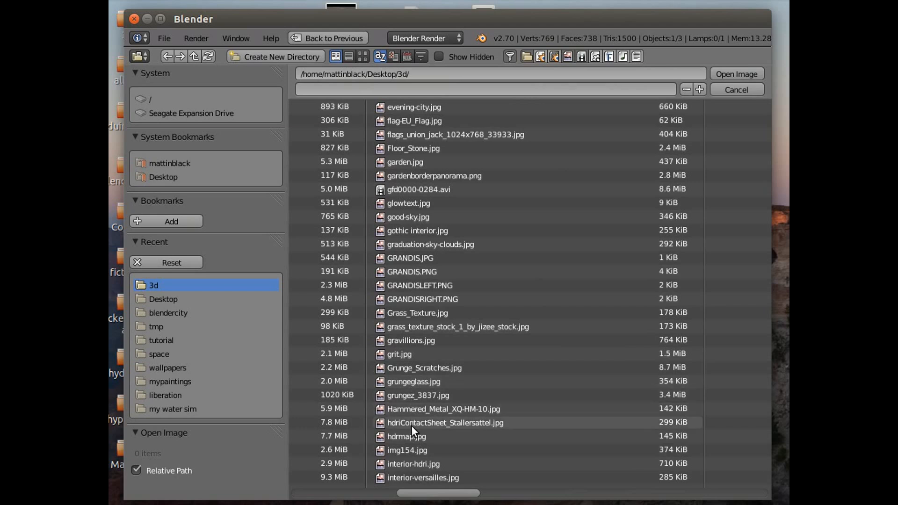
left_click(414, 394)
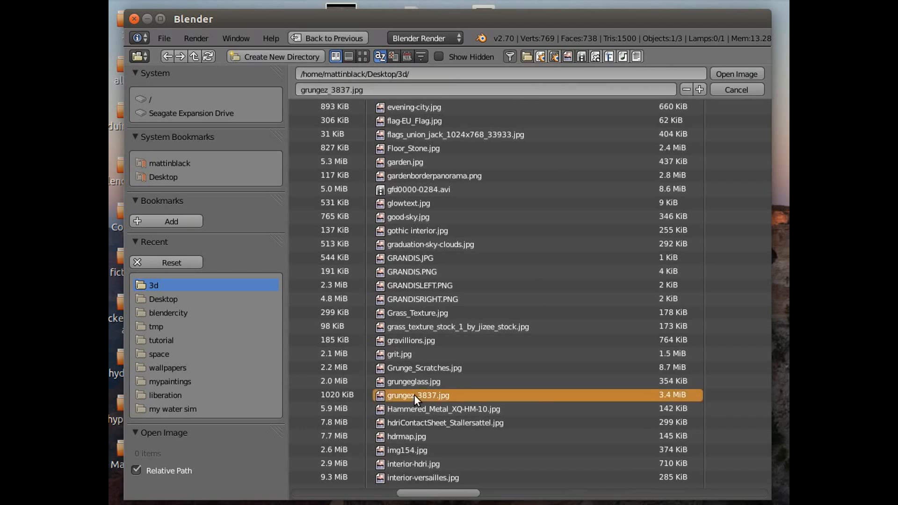
double_click(414, 394)
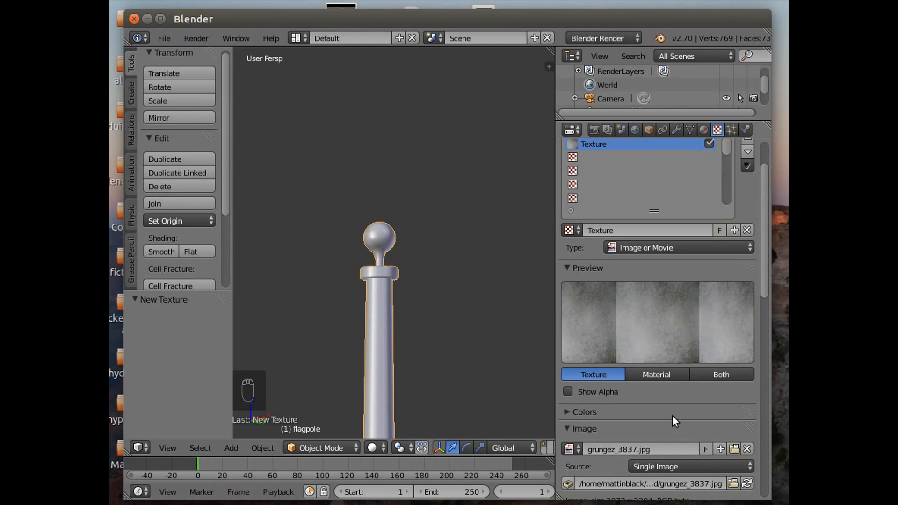
Set the grunge texture's mapping projection to Tube
left_click_drag(764, 200, 759, 280)
left_click(641, 383)
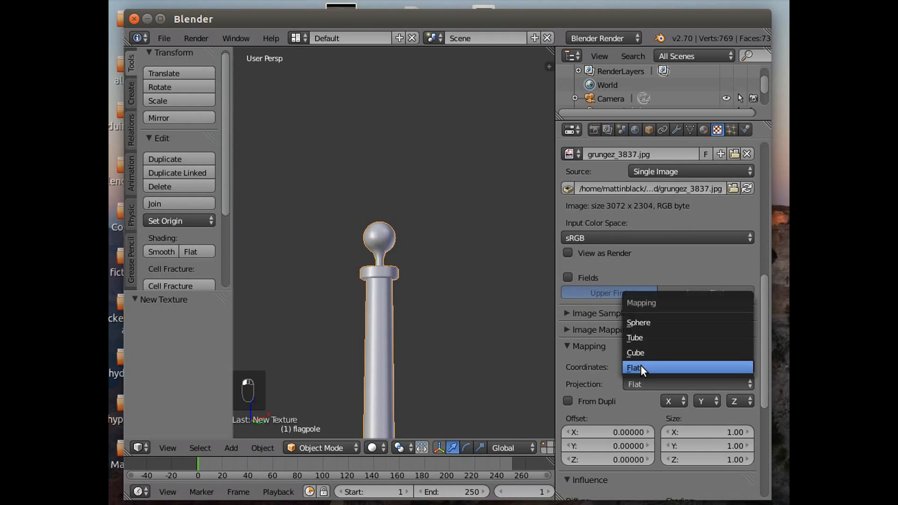
left_click(647, 333)
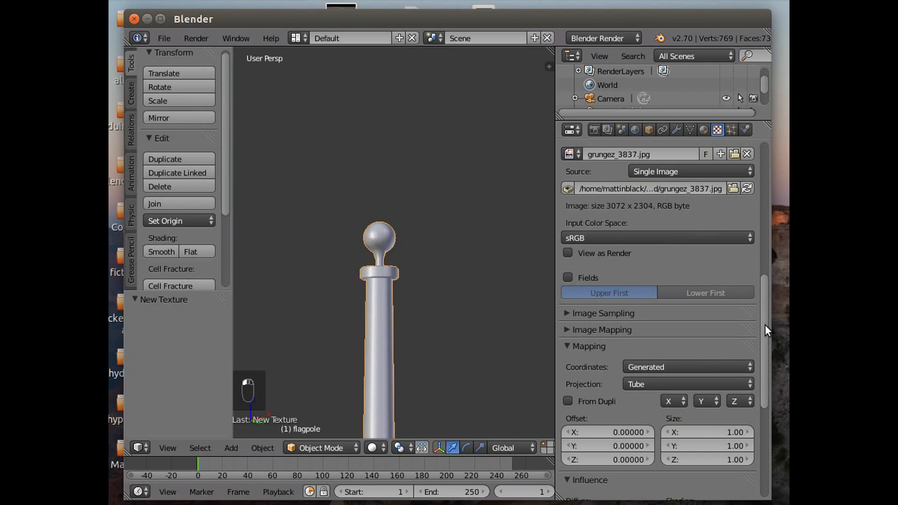
Preview both the texture and the material, and set the texture's diffuse color influence to 0.140
left_click_drag(766, 328, 765, 169)
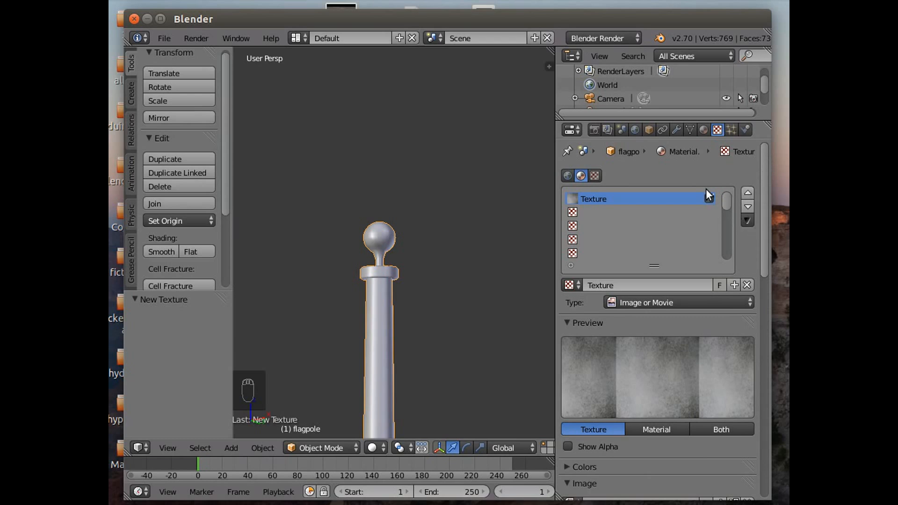
left_click(718, 430)
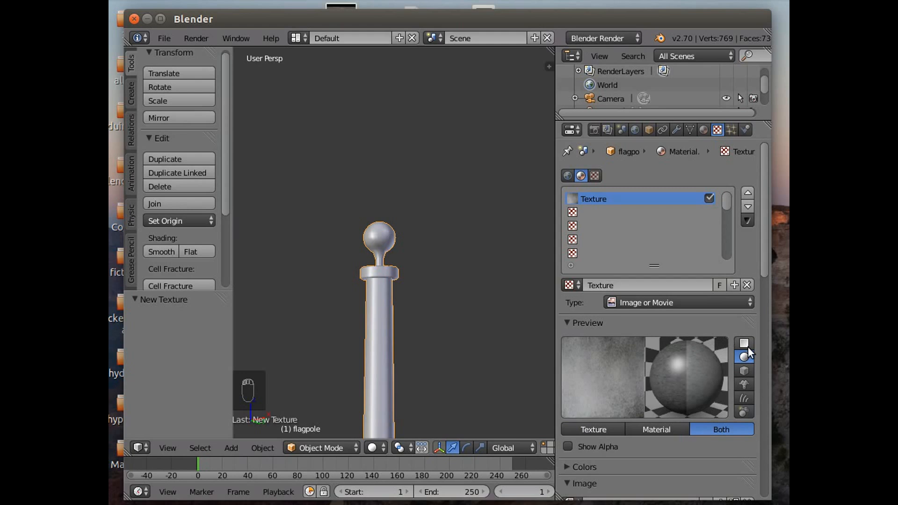
left_click_drag(764, 253, 766, 504)
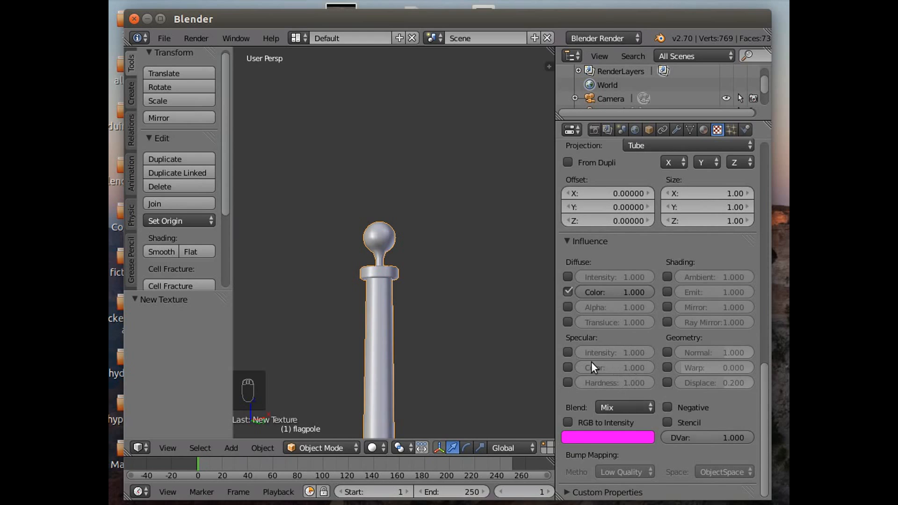
left_click_drag(634, 292, 567, 292)
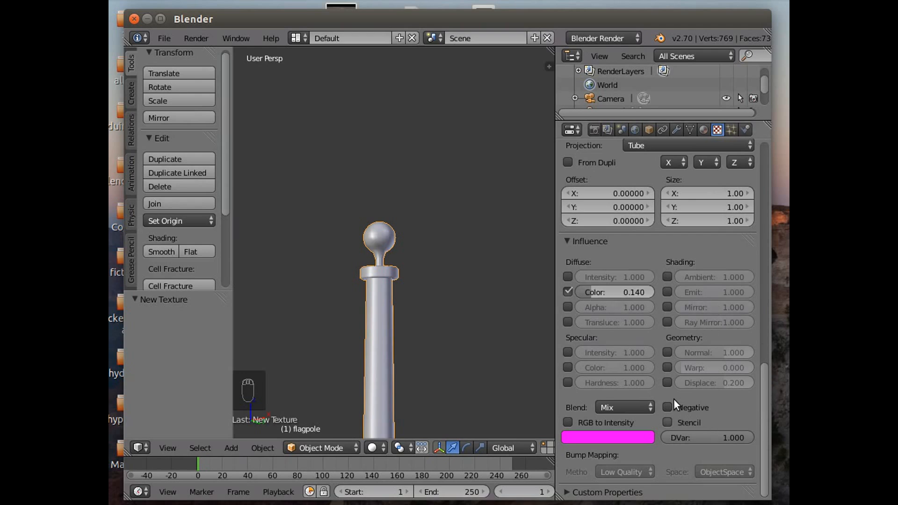
Enable the texture's normal influence and set it to 0.193, checking the material preview along the way
left_click(667, 352)
mouse_move(722, 353)
left_mouse_down()
mouse_move(683, 353)
mouse_move(713, 352)
left_mouse_up()
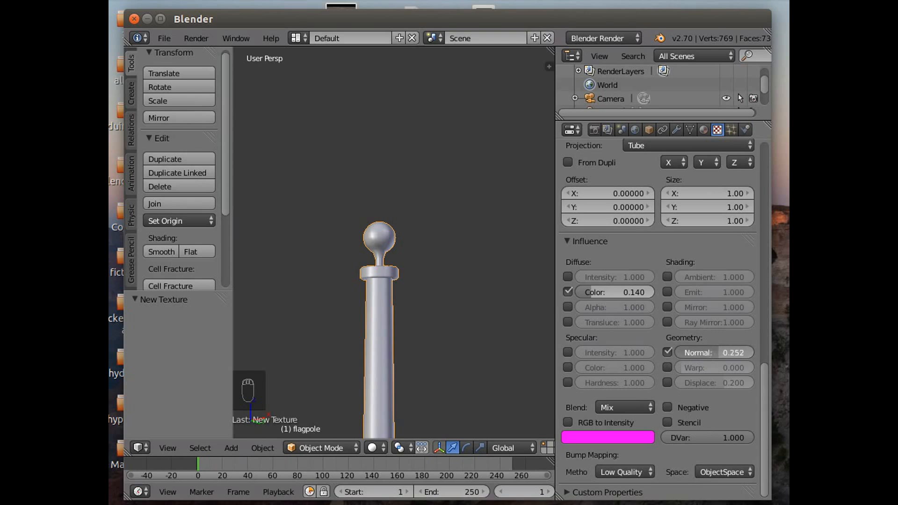
left_click_drag(714, 352, 731, 359)
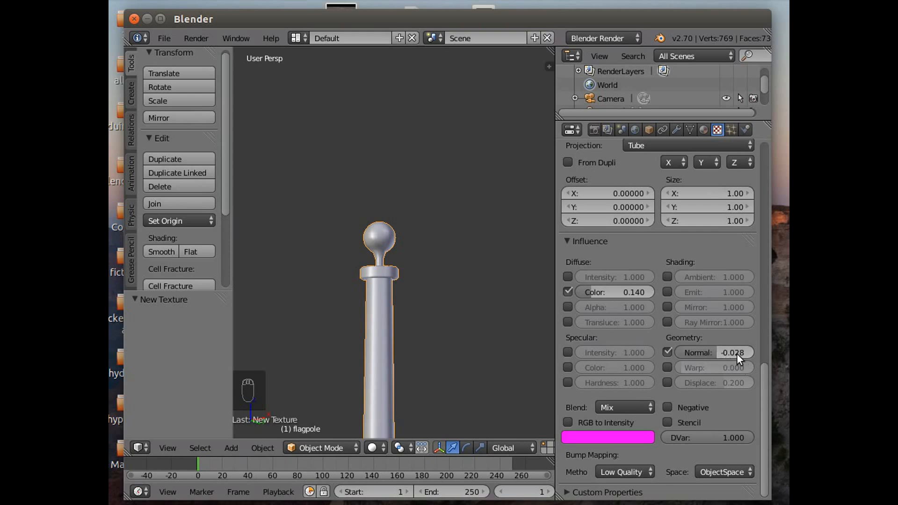
left_click(717, 353)
type("0.1")
key("Return")
left_click_drag(766, 379, 759, 164)
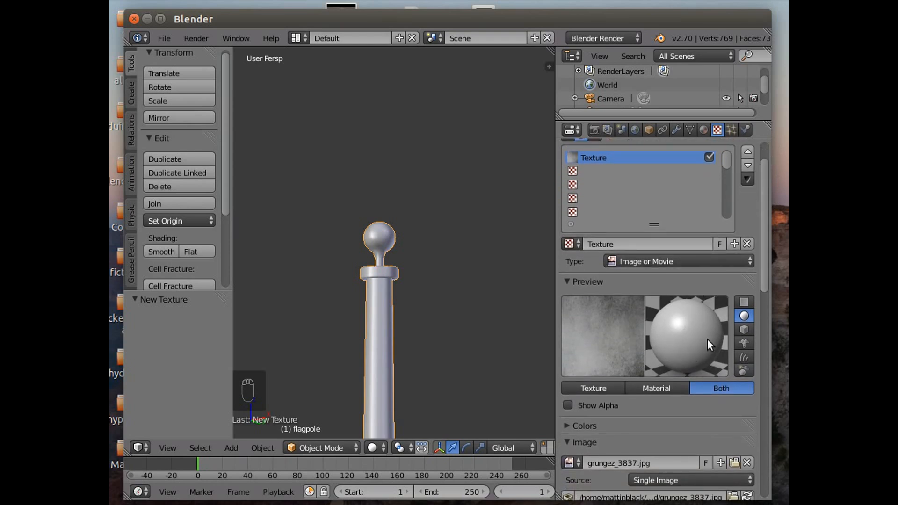
left_click_drag(764, 277, 762, 471)
left_click(718, 399)
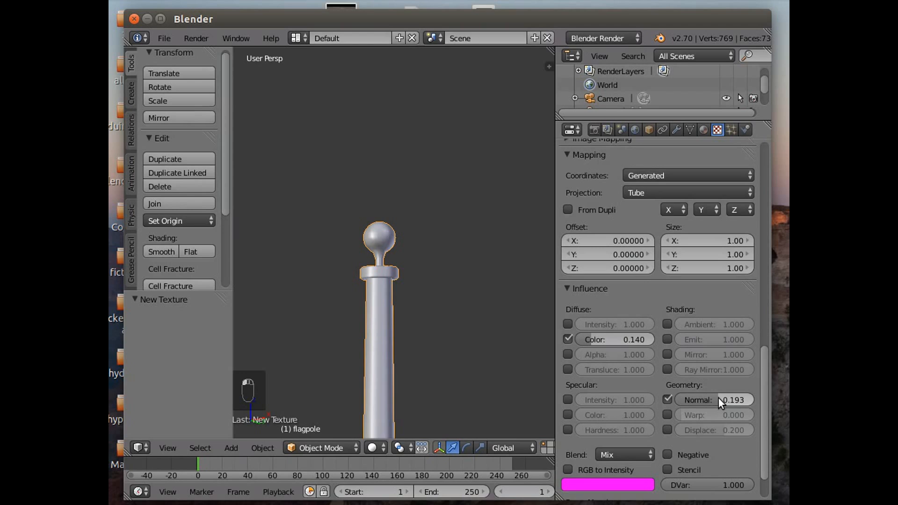
Raise the texture's diffuse color influence and check the result in the material preview
left_click(591, 338)
left_click_drag(592, 338, 622, 338)
left_click_drag(766, 355, 753, 180)
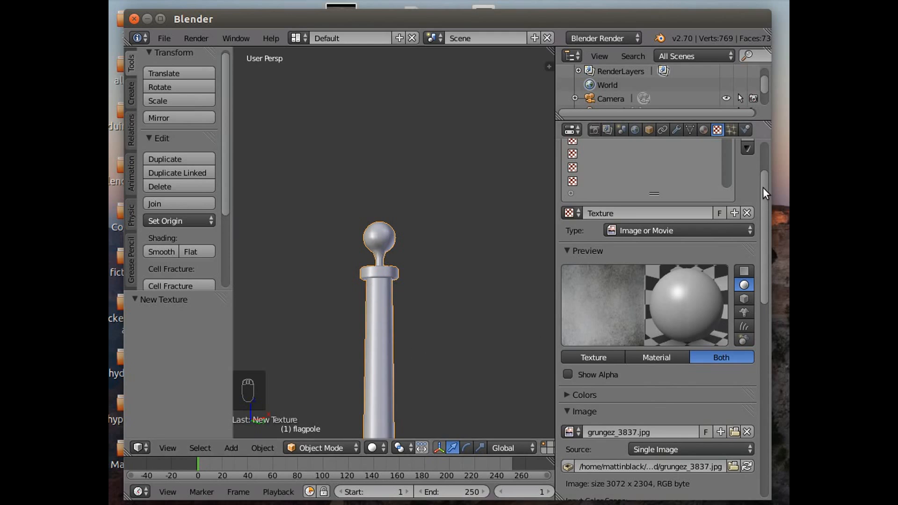
left_click_drag(762, 188, 764, 127)
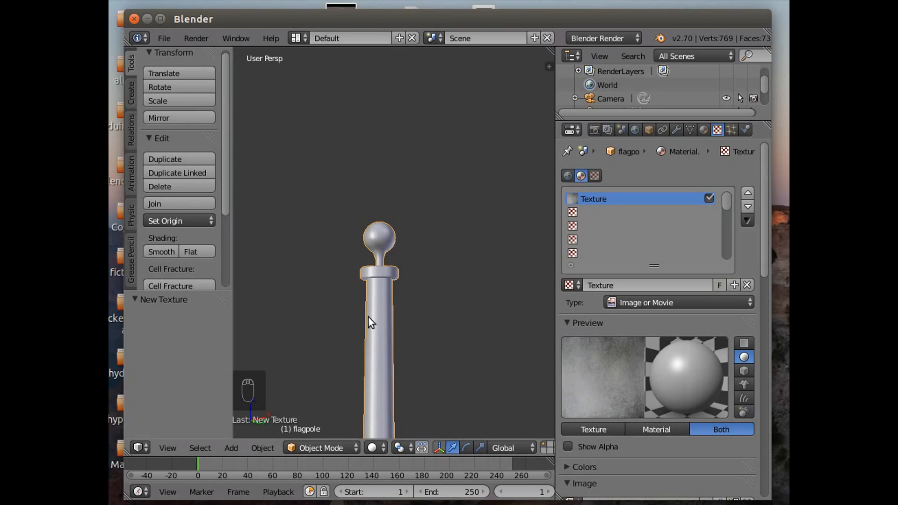
Enter Edit Mode on the flagpole, select the vertex at the top of the sphere and grow the selection once
left_click(331, 450)
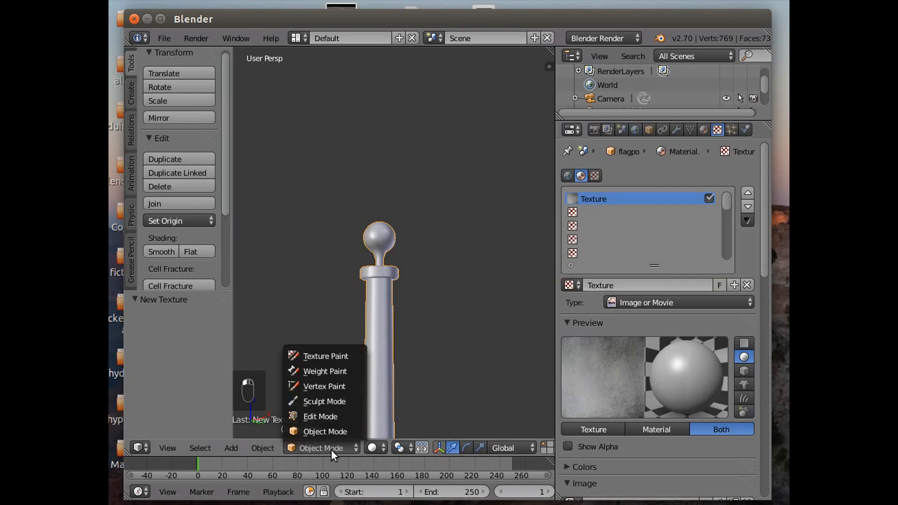
left_click(331, 417)
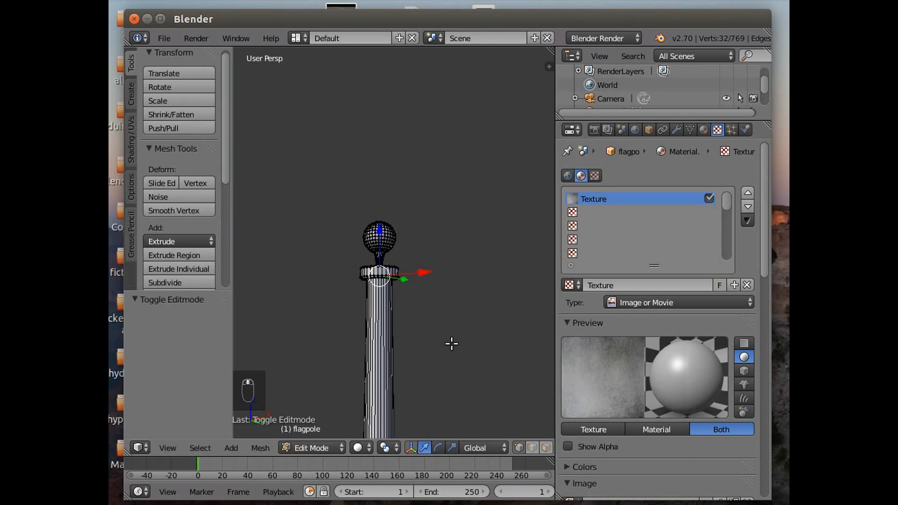
middle_click_drag(452, 357, 417, 57)
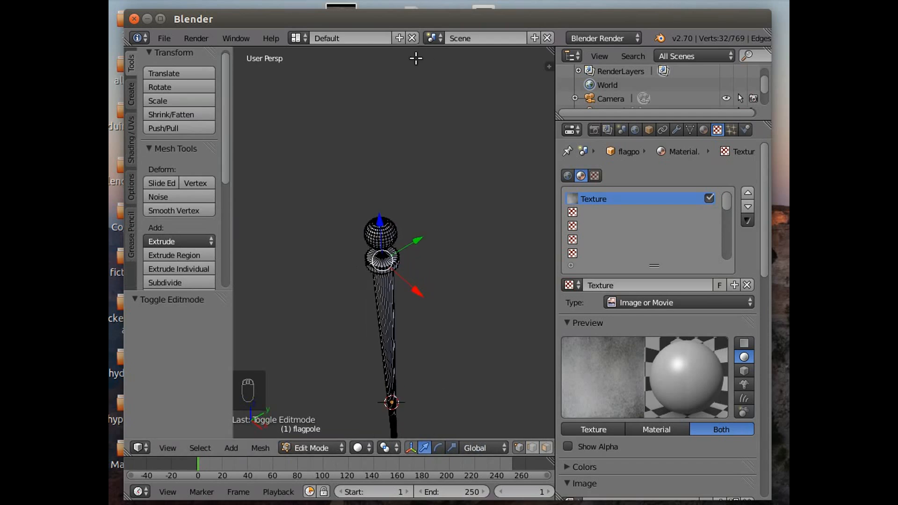
right_click(379, 221)
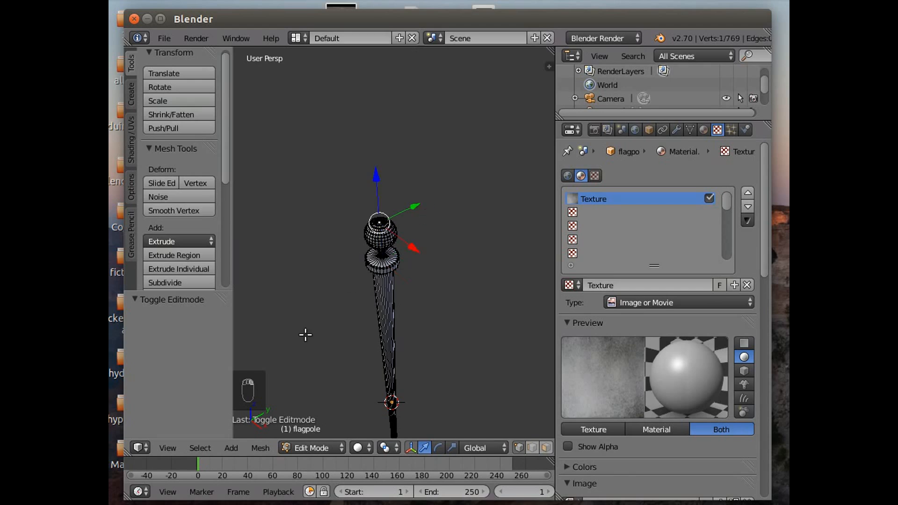
left_click(199, 448)
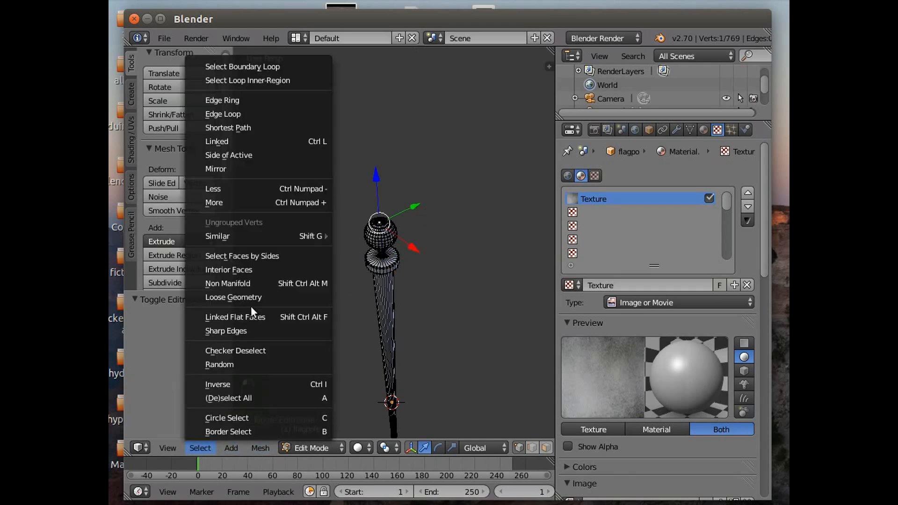
left_click(251, 200)
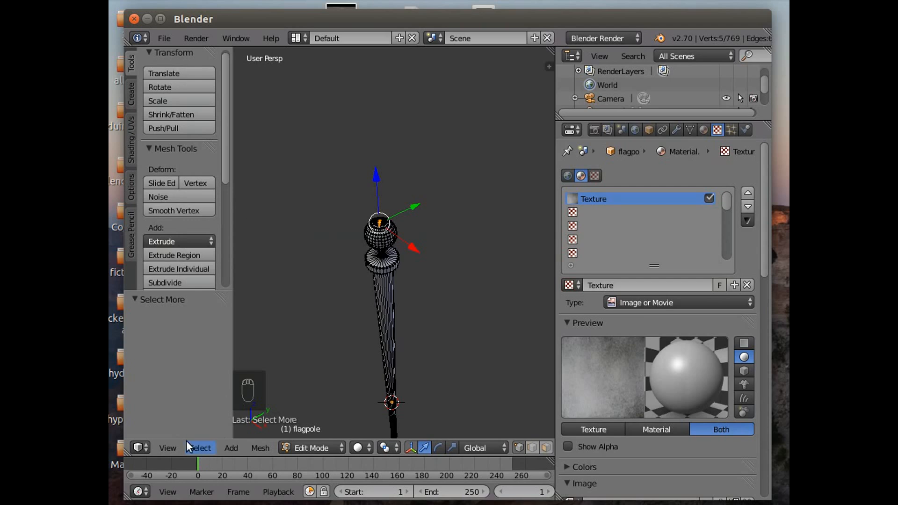
Switch to face selection with hidden geometry selectable, and box-select the sphere, its neck and the upper part of the collar
middle_click_drag(465, 256, 465, 168)
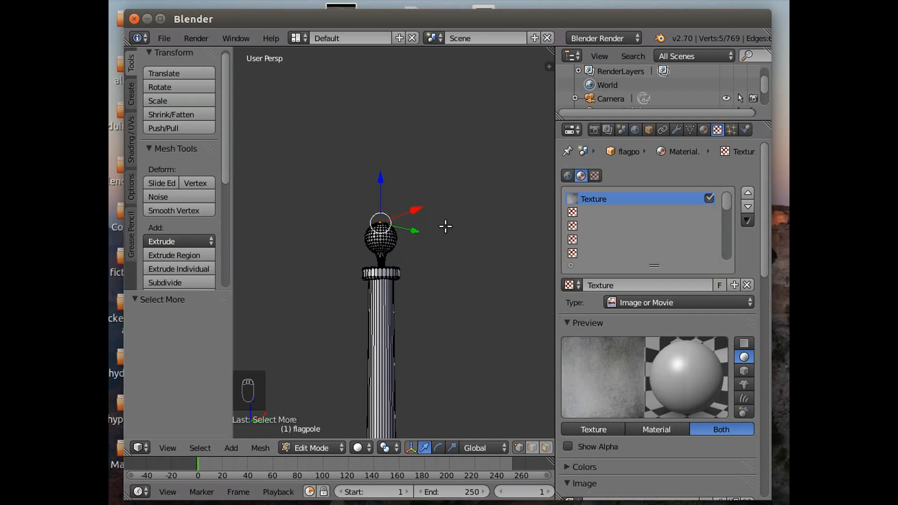
left_click(546, 448)
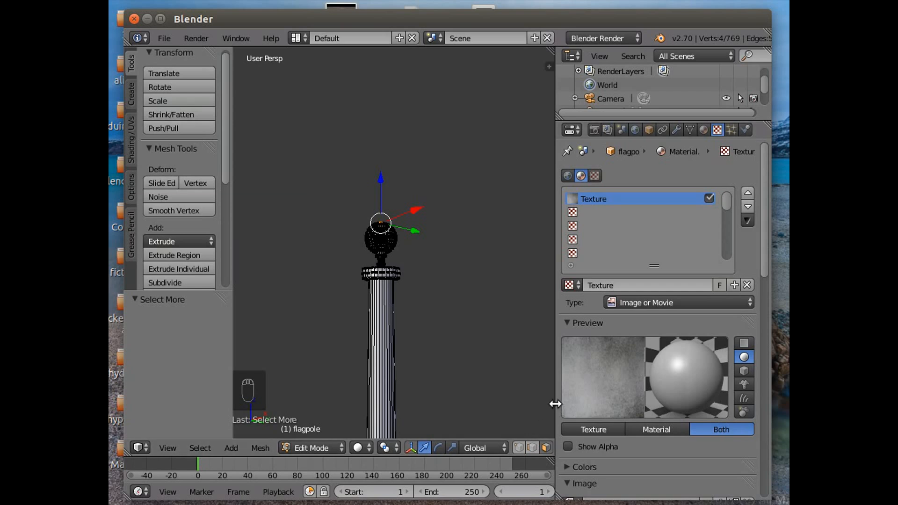
left_click_drag(557, 405, 596, 406)
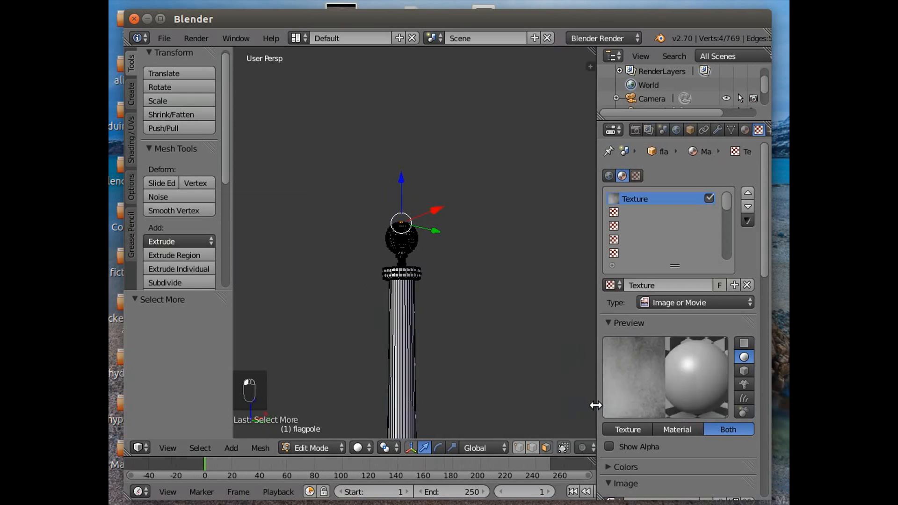
left_click(563, 447)
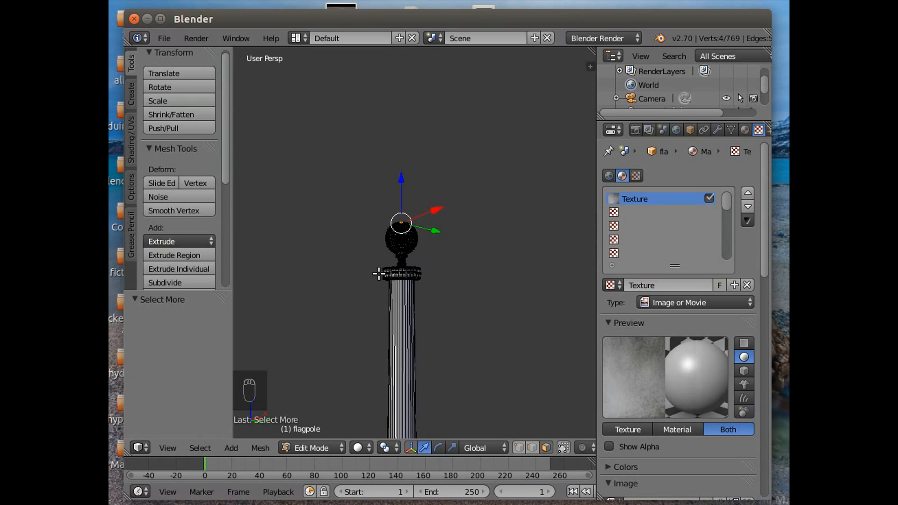
key("b")
left_click_drag(378, 273, 437, 196)
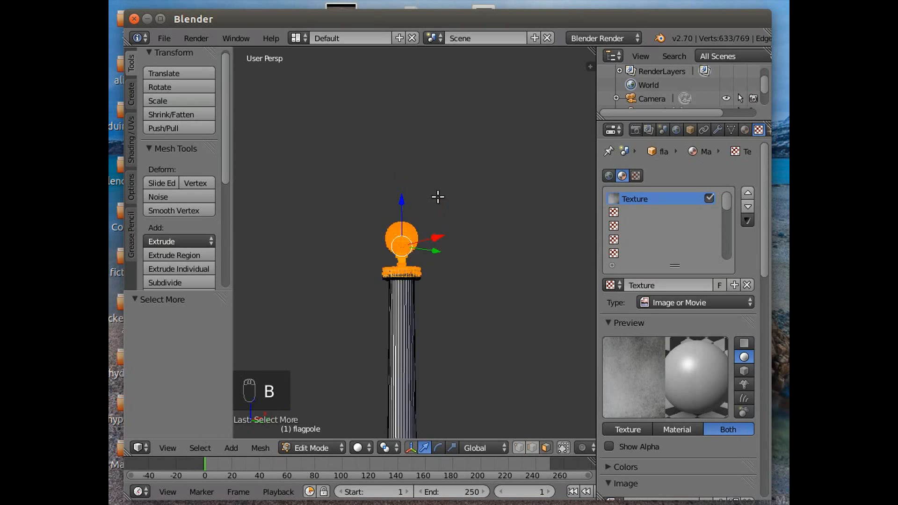
Extend the selection with a box around the collar below the sphere to add its missed faces
middle_click_drag(343, 350, 243, 376)
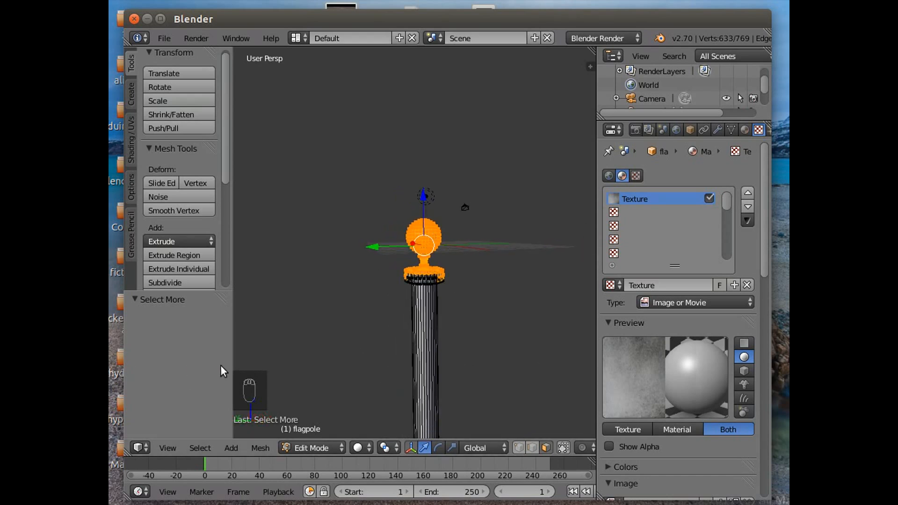
middle_click_drag(312, 362, 318, 343)
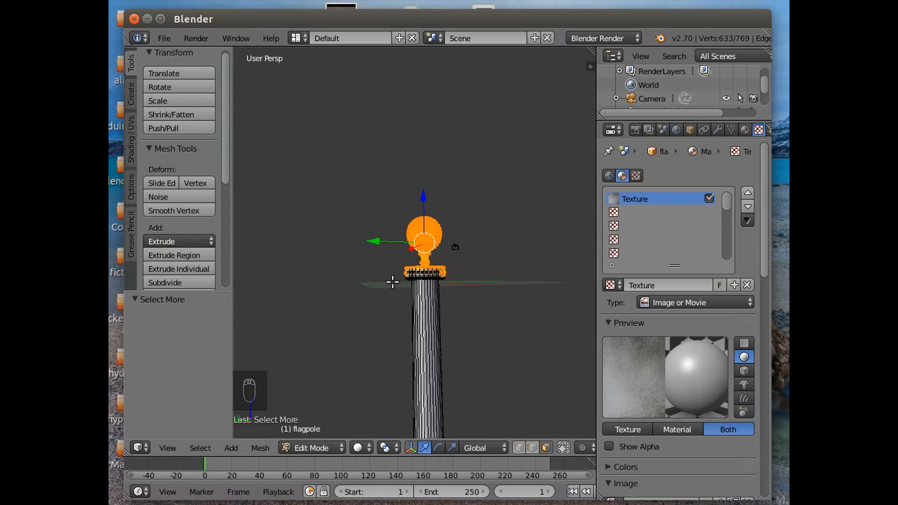
key("b")
left_click_drag(391, 275, 455, 251)
Try to grow the selection onto the underside of the collar, and undo it
middle_click_drag(458, 324, 459, 258)
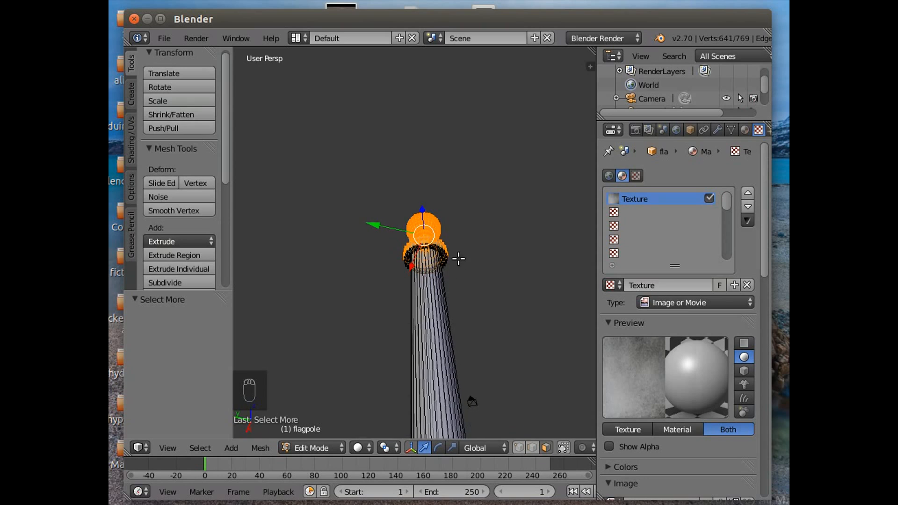
scroll(459, 283, "up", 6)
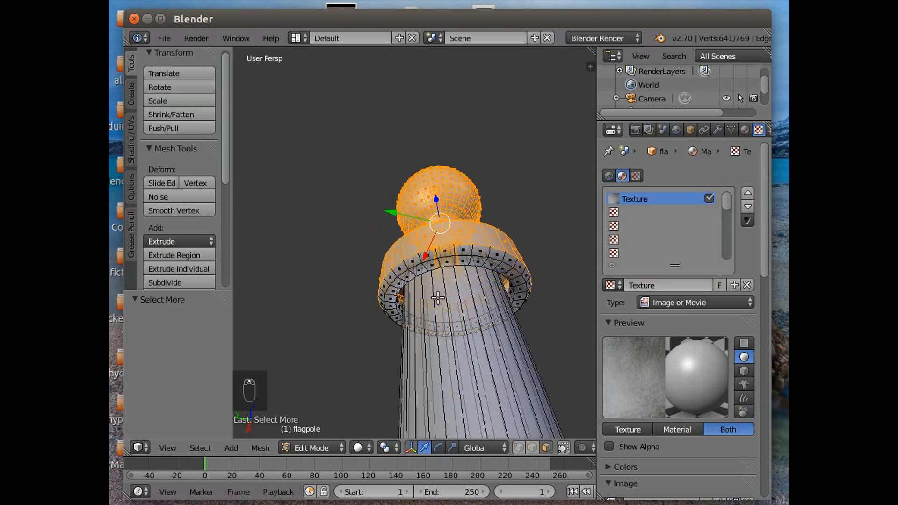
middle_click_drag(462, 294, 460, 281)
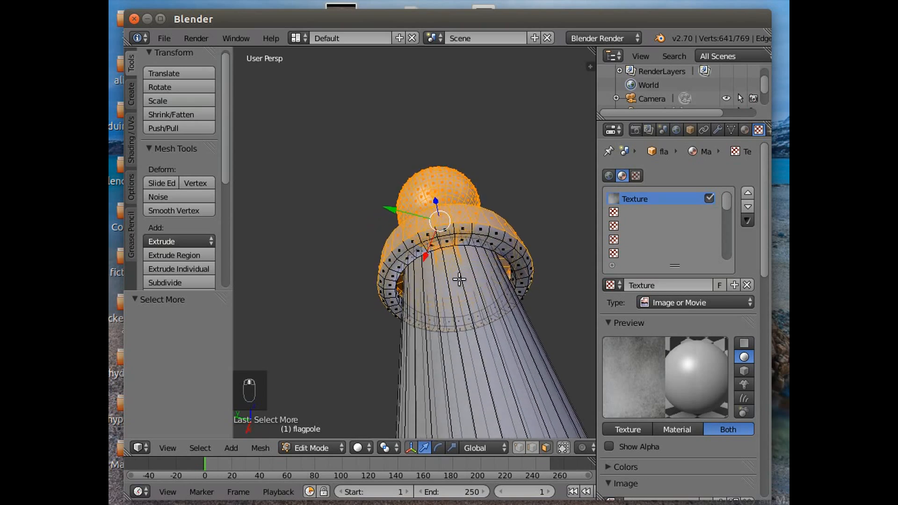
left_click(201, 448)
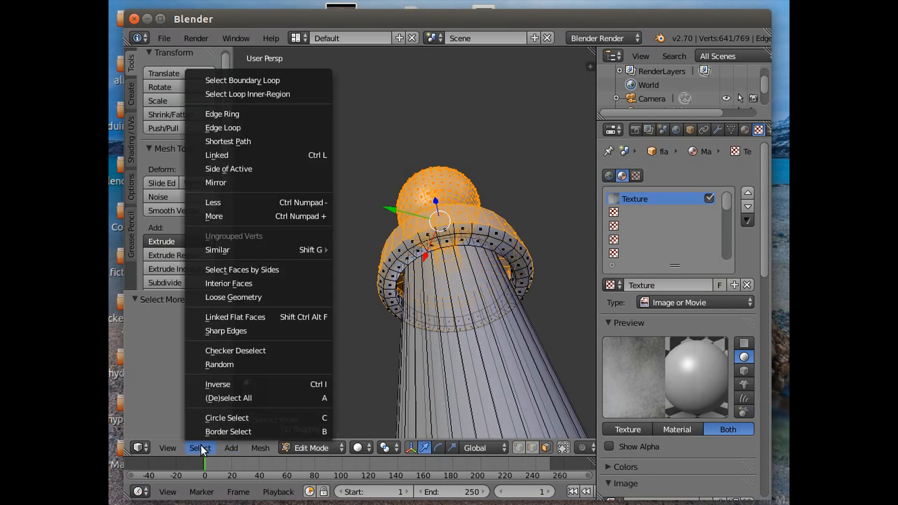
left_click(234, 217)
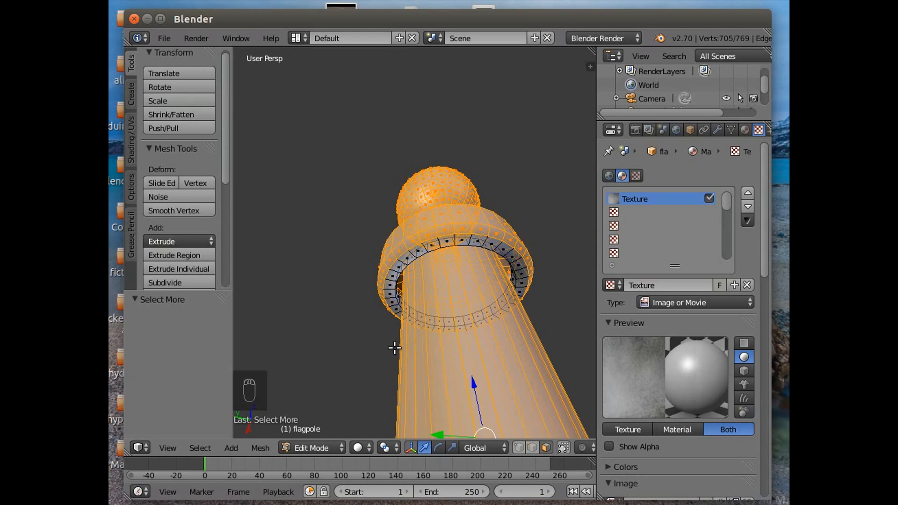
key("ctrl+z")
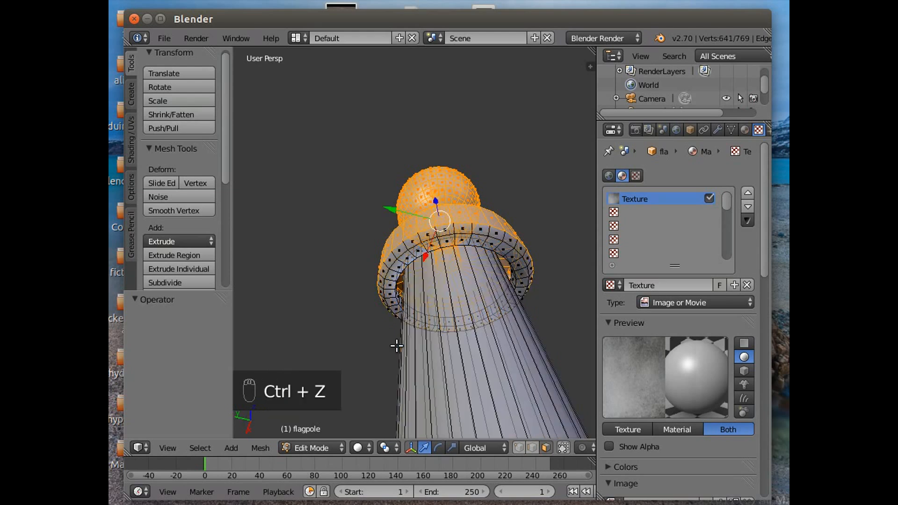
Circle-select the faces along the near half of the collar's underside, adding them to the selection
middle_click_drag(373, 285, 383, 256)
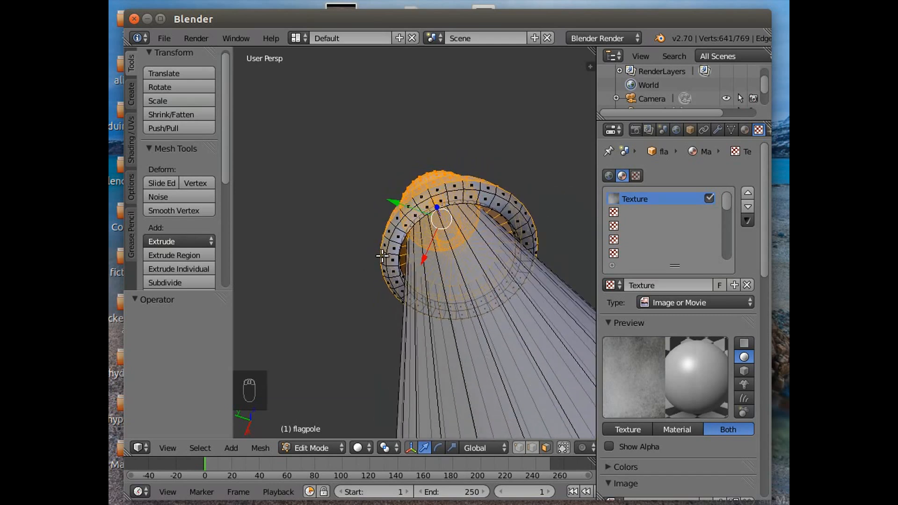
key("c")
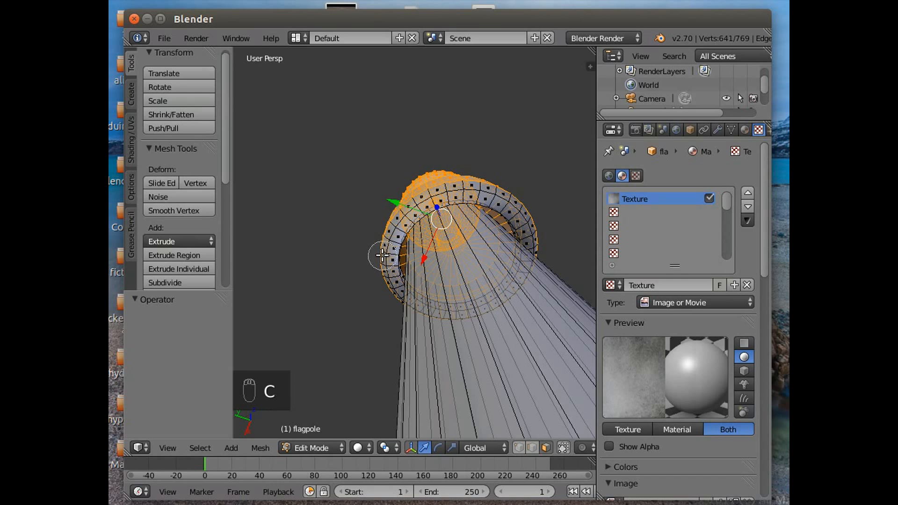
mouse_move(382, 254)
left_mouse_down()
mouse_move(388, 223)
mouse_move(403, 208)
mouse_move(462, 185)
mouse_move(490, 183)
mouse_move(524, 219)
left_mouse_up()
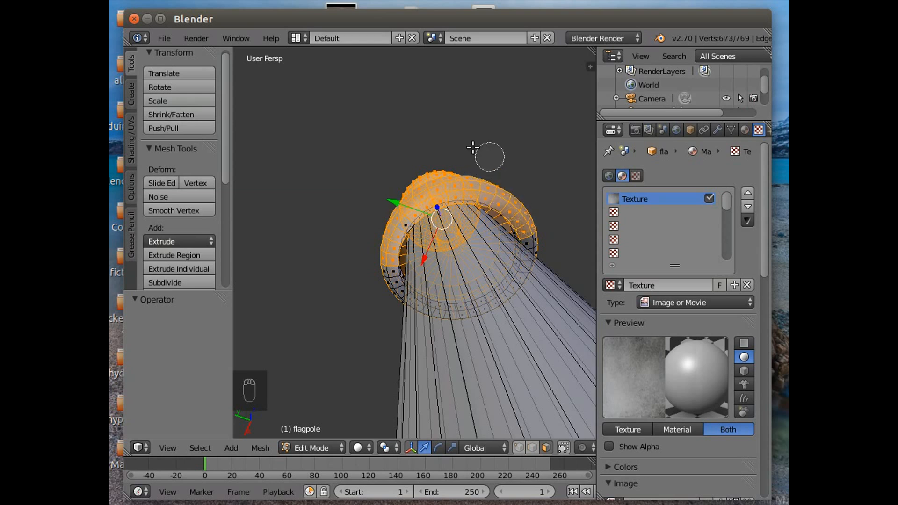
key("Escape")
Circle-select the remaining unselected faces on the other side of the collar's underside from two further viewing angles
mouse_move(345, 255)
middle_mouse_down()
mouse_move(376, 214)
mouse_move(401, 219)
mouse_move(409, 196)
middle_mouse_up()
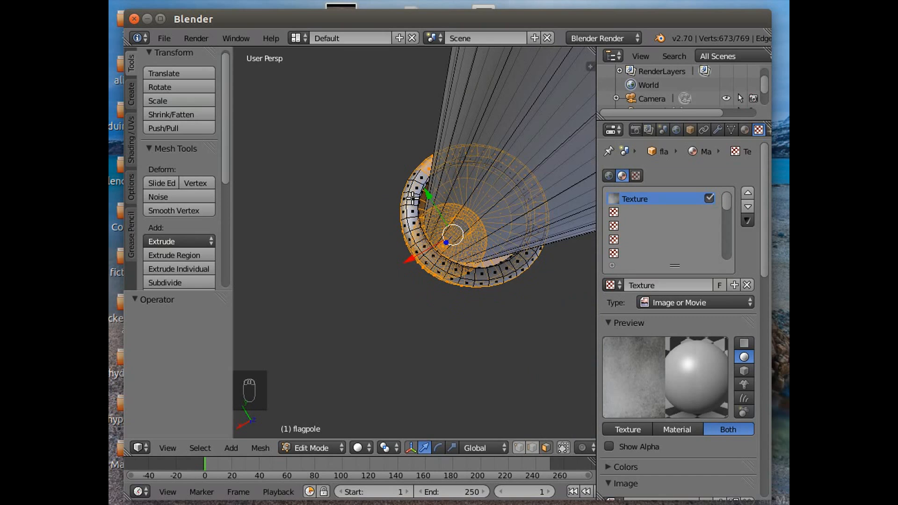
key("c")
mouse_move(410, 166)
left_mouse_down()
mouse_move(412, 251)
mouse_move(463, 280)
mouse_move(514, 275)
left_mouse_up()
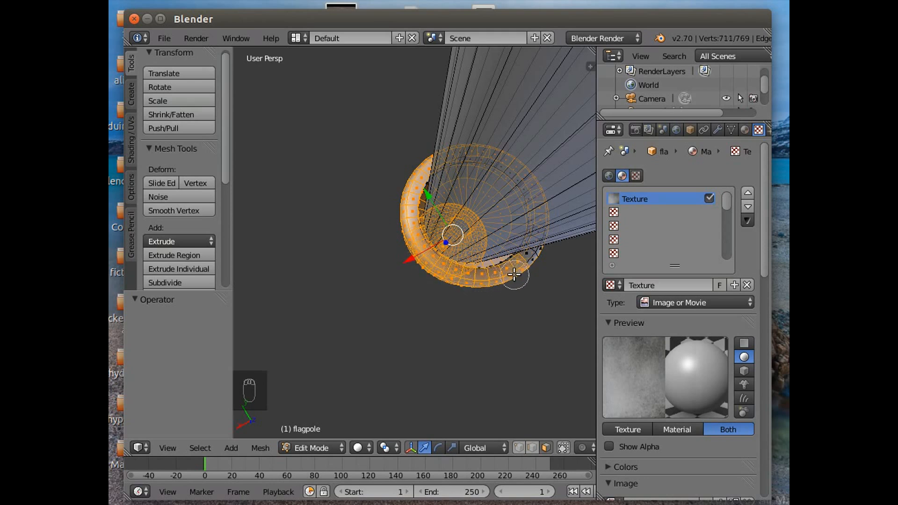
right_click(507, 309)
mouse_move(526, 317)
middle_mouse_down()
mouse_move(497, 321)
mouse_move(459, 297)
mouse_move(419, 292)
mouse_move(441, 294)
mouse_move(445, 280)
mouse_move(415, 283)
middle_mouse_up()
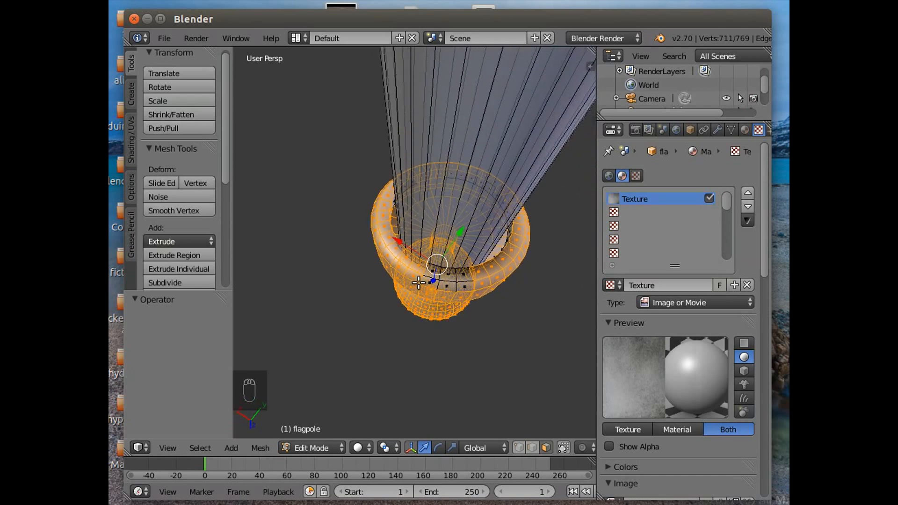
key("c")
mouse_move(421, 285)
left_mouse_down()
mouse_move(464, 279)
mouse_move(463, 314)
left_mouse_up()
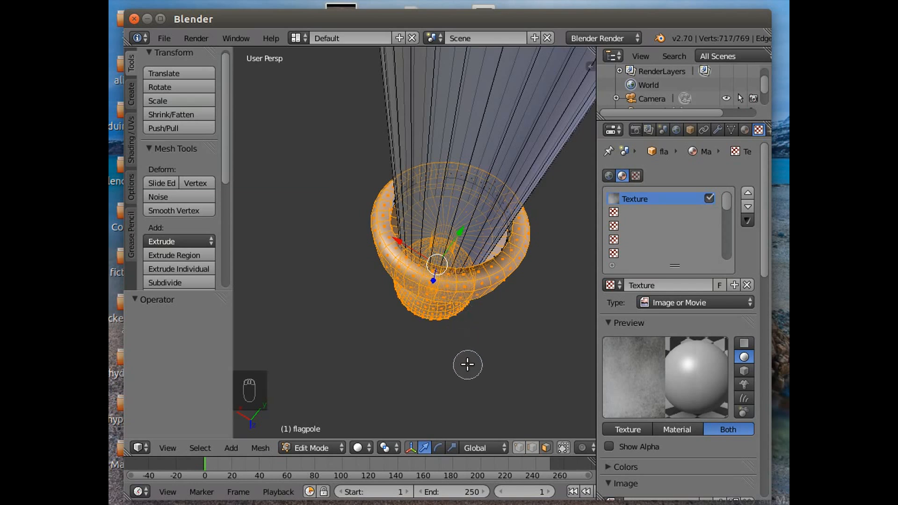
right_click(557, 388)
Limit selection to visible geometry again, check the selected pole top and return to Object Mode
left_click(563, 448)
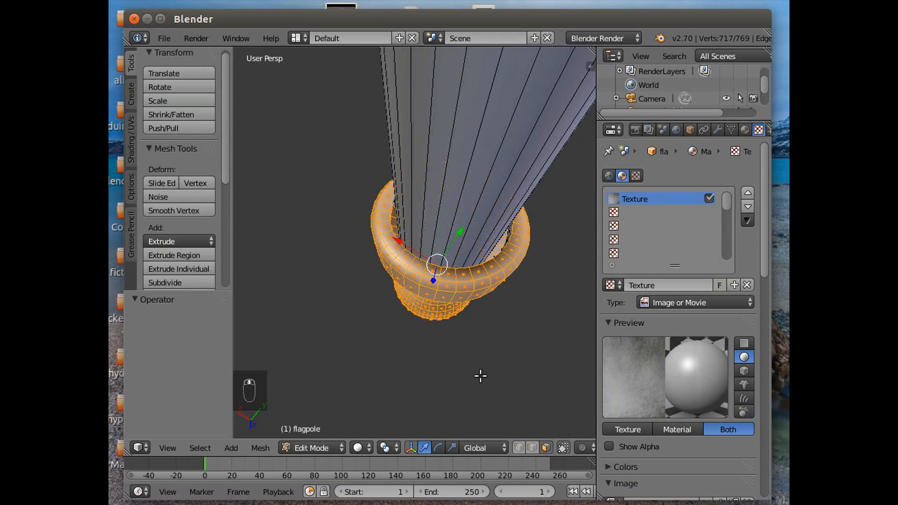
middle_click_drag(426, 377, 450, 365)
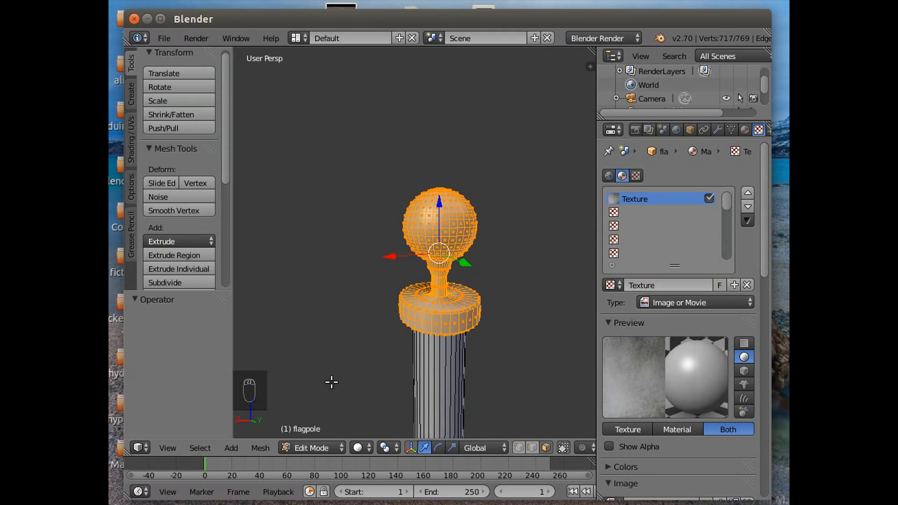
left_click(308, 448)
left_click(309, 431)
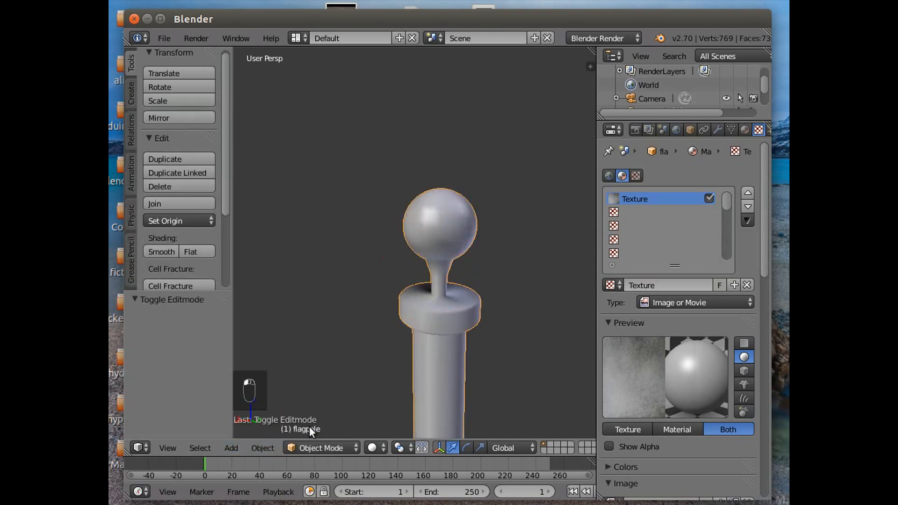
Add a second material slot to the flagpole and create a new material in it
left_click(647, 211)
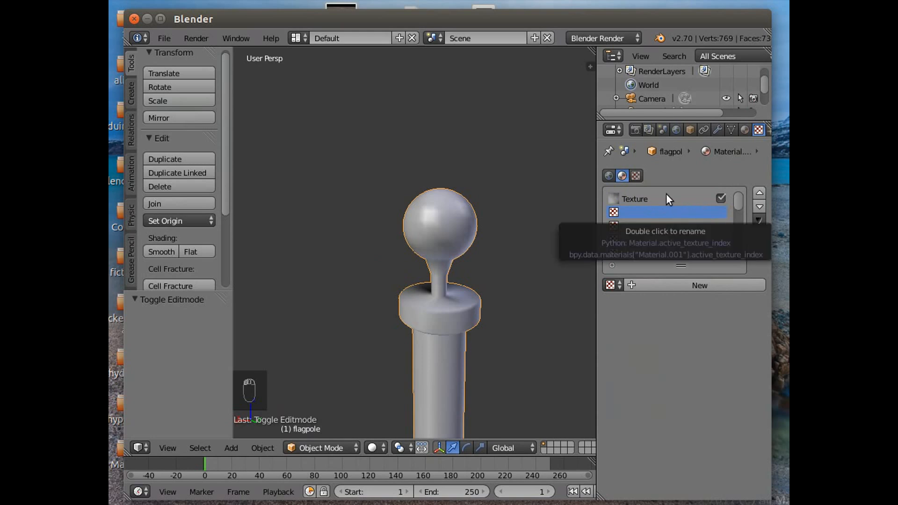
left_click(745, 130)
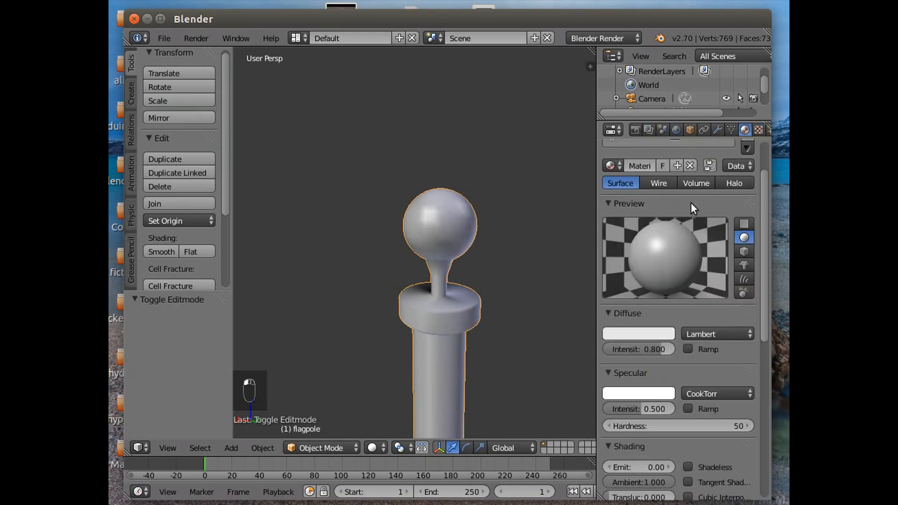
left_click_drag(765, 216, 760, 154)
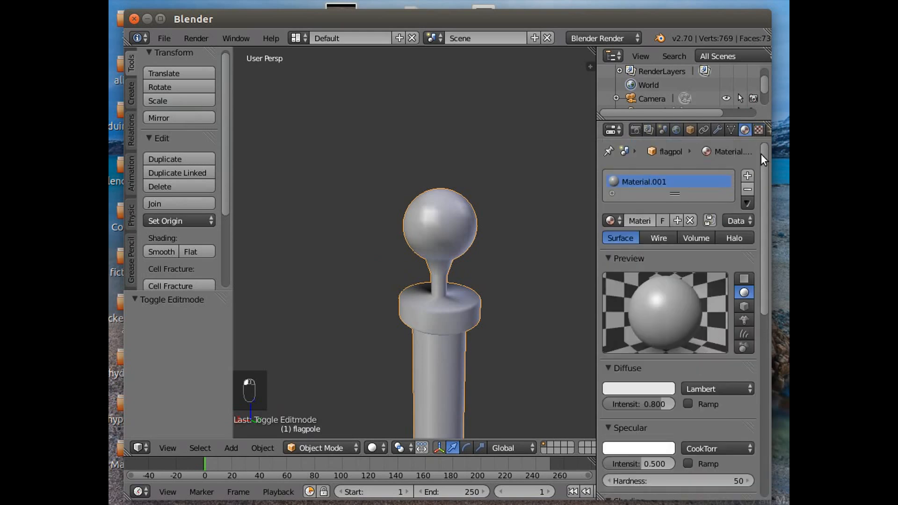
left_click(638, 193)
left_click(611, 193)
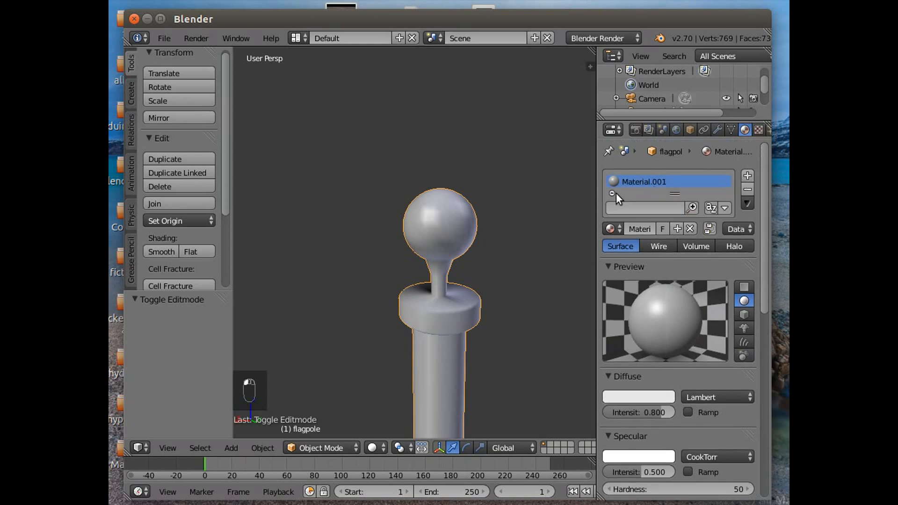
left_click(748, 178)
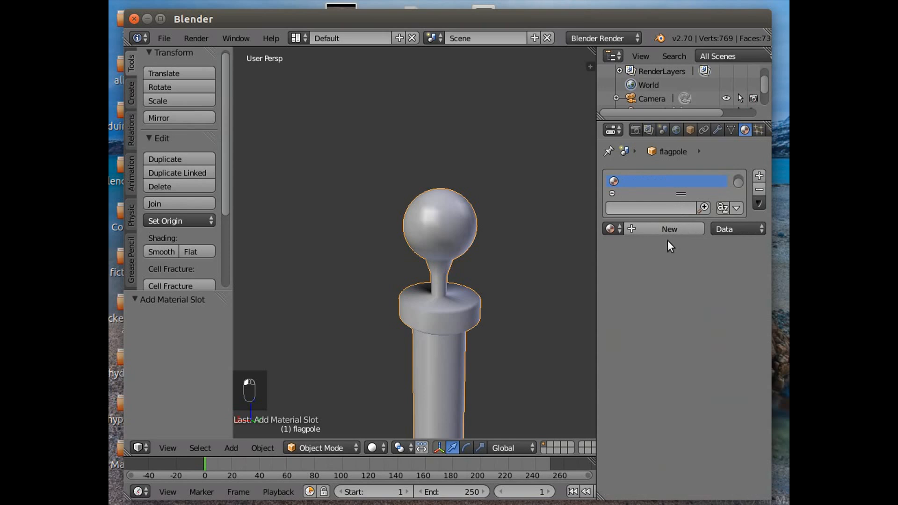
left_click(637, 228)
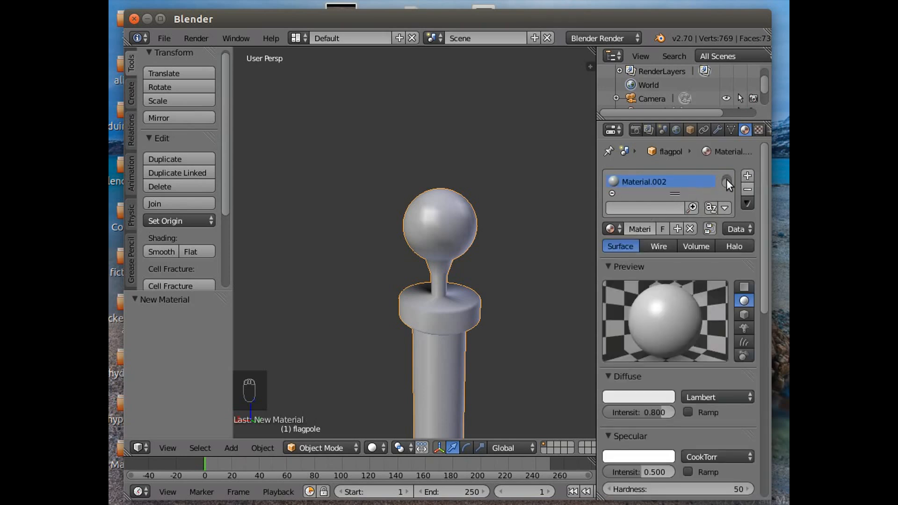
Darken the new material's diffuse colour to a mid grey and tint it slightly blue
scroll(728, 179, "up", 1)
scroll(728, 173, "down", 1)
left_click(641, 397)
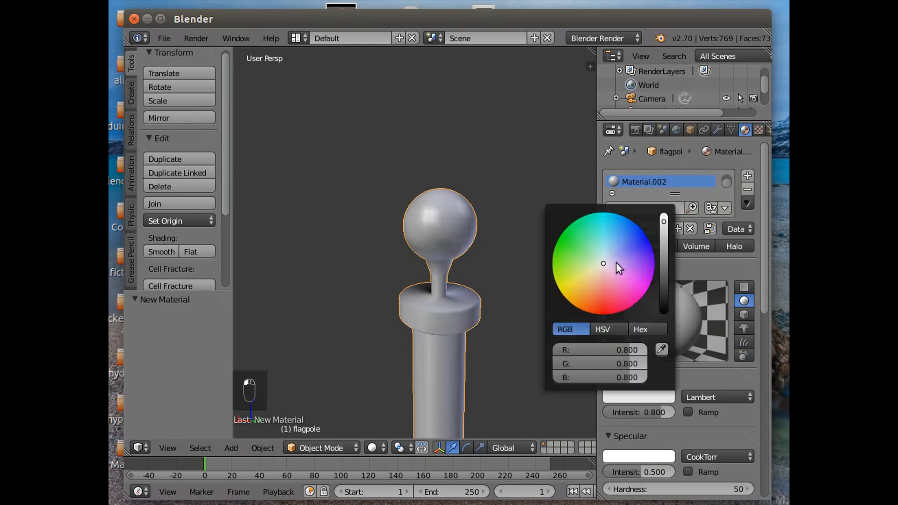
left_click_drag(664, 219, 663, 245)
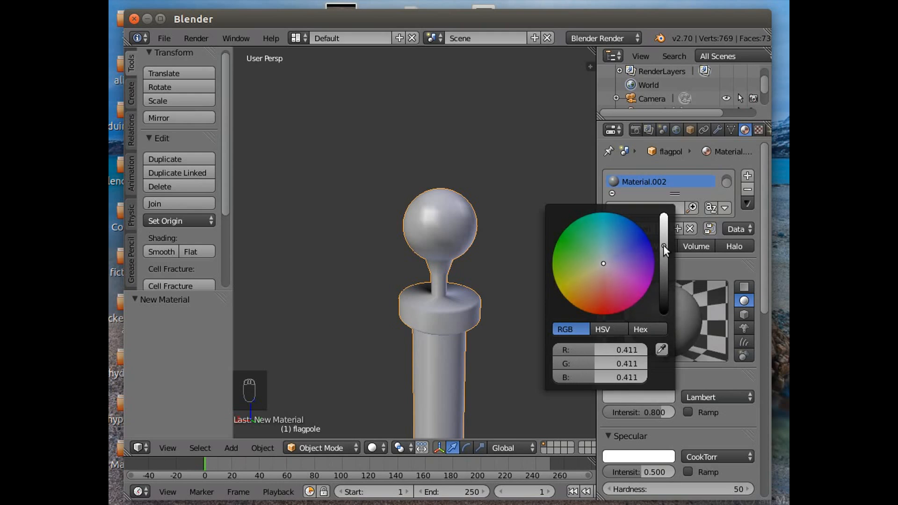
left_click(691, 373)
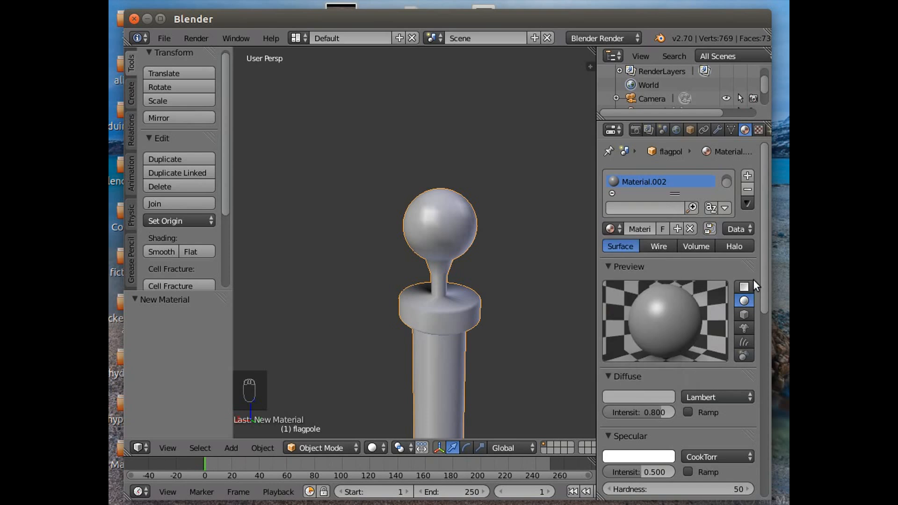
mouse_move(763, 272)
left_mouse_down()
mouse_move(763, 316)
mouse_move(742, 320)
left_mouse_up()
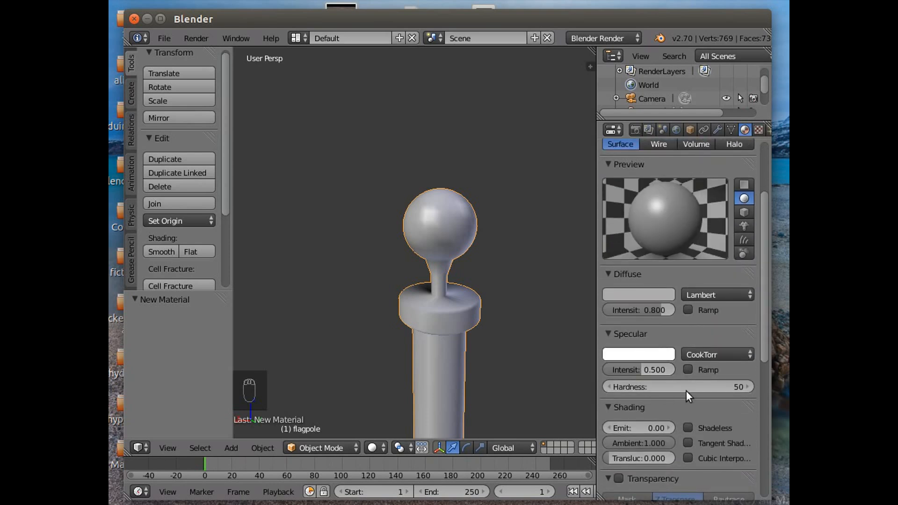
left_click(631, 295)
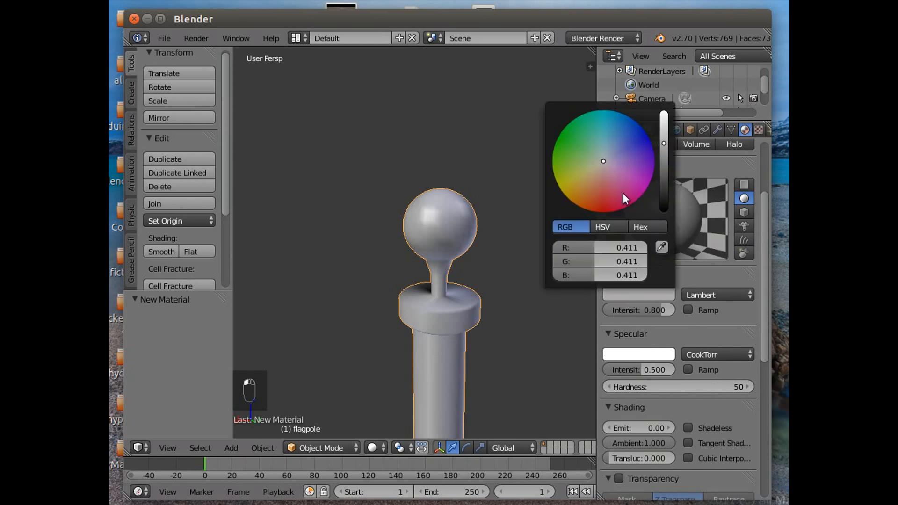
left_click(614, 152)
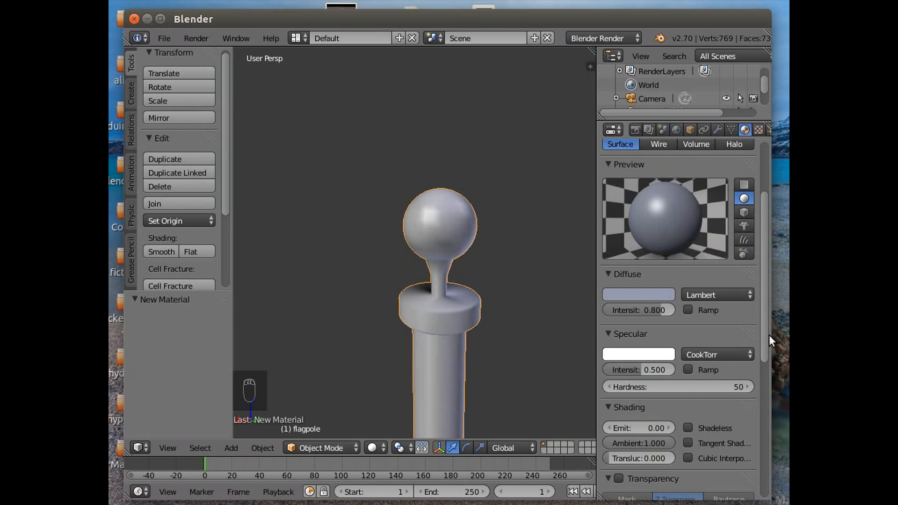
Enable Mirror on the material with a pale blue mirror colour and set its reflectivity to 0.412
left_click_drag(764, 344, 768, 409)
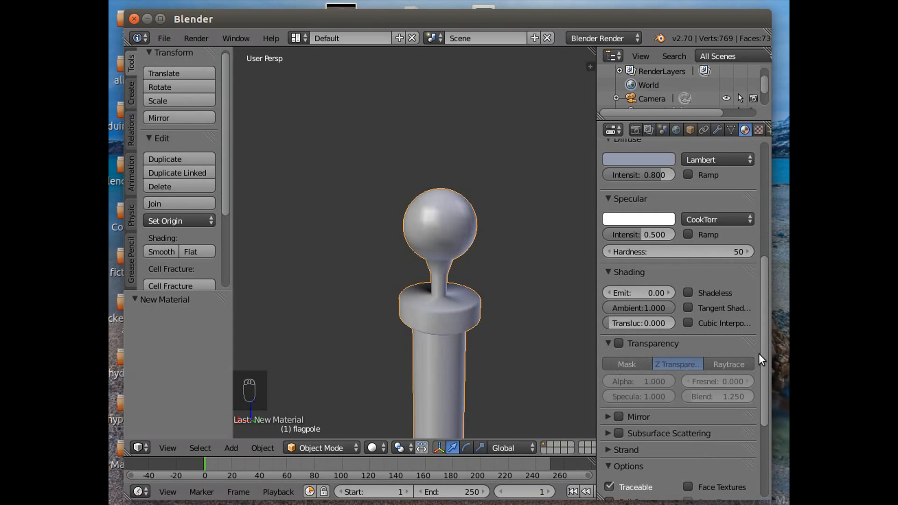
left_click_drag(766, 361, 765, 417)
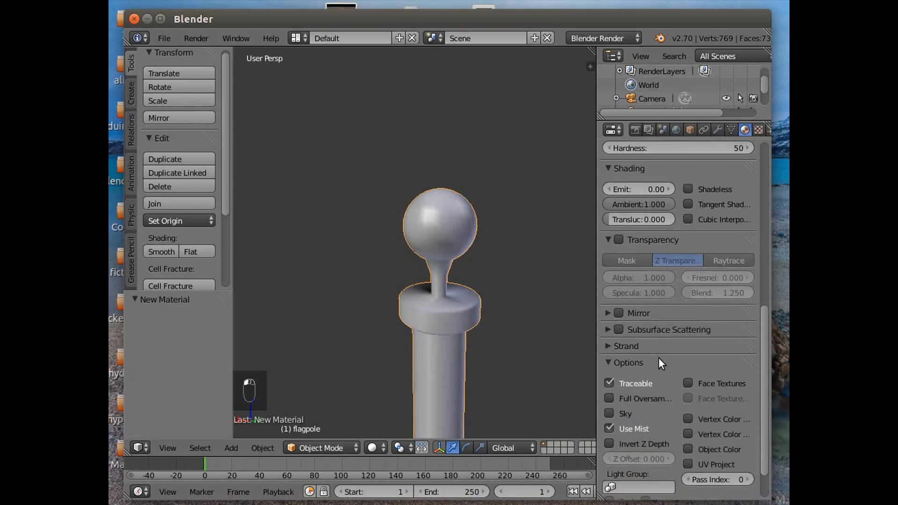
left_click(608, 309)
left_click(618, 313)
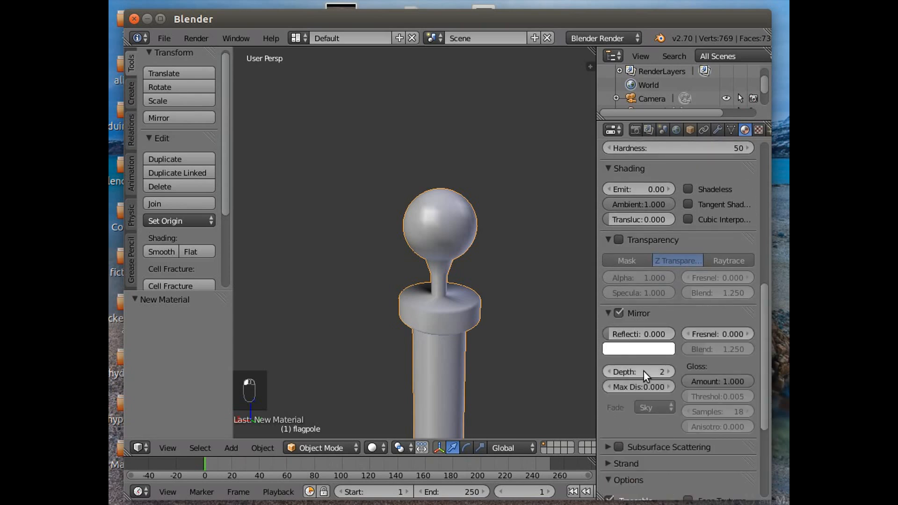
left_click_drag(610, 335, 627, 335)
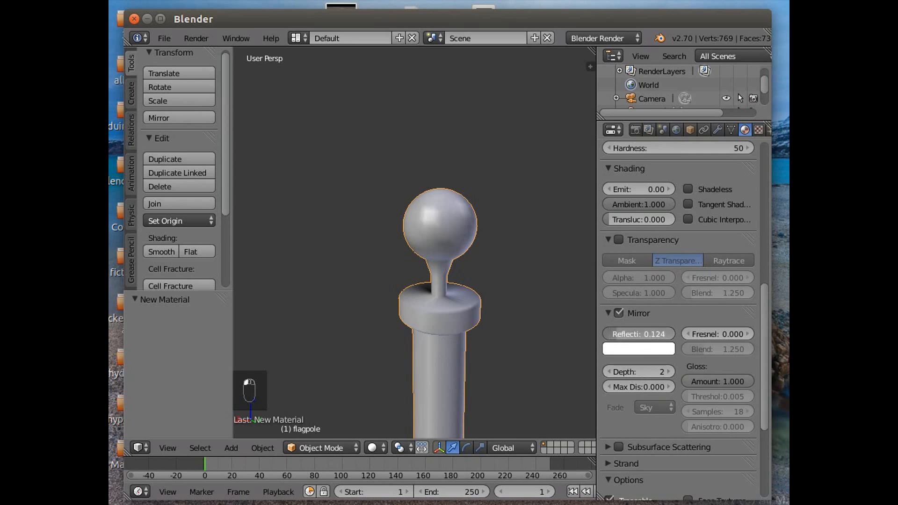
left_click(634, 348)
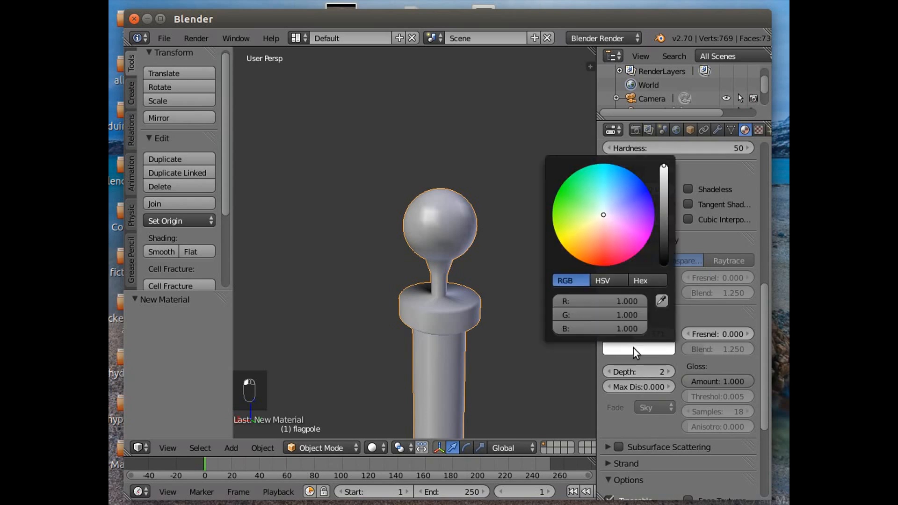
left_click(610, 202)
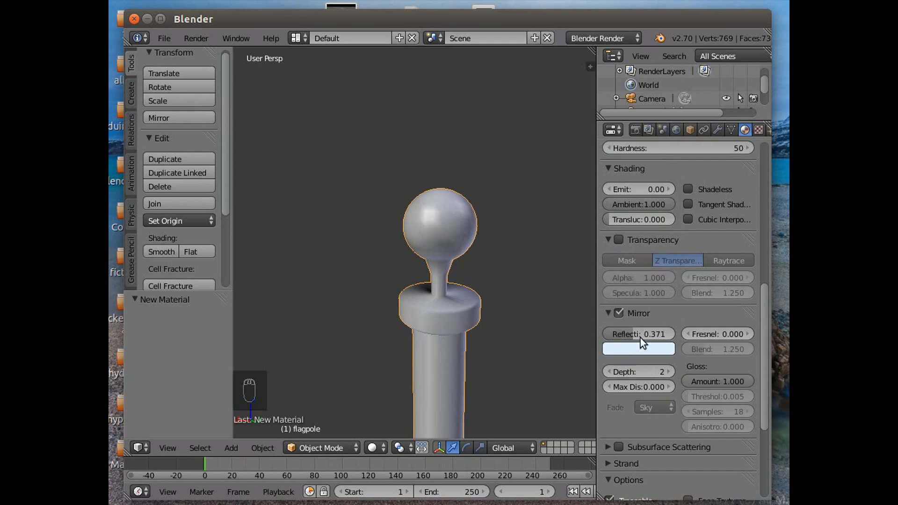
left_click(633, 333)
left_click_drag(633, 333, 642, 333)
Reduce the mirror's gloss amount to 0.897
left_click(728, 383)
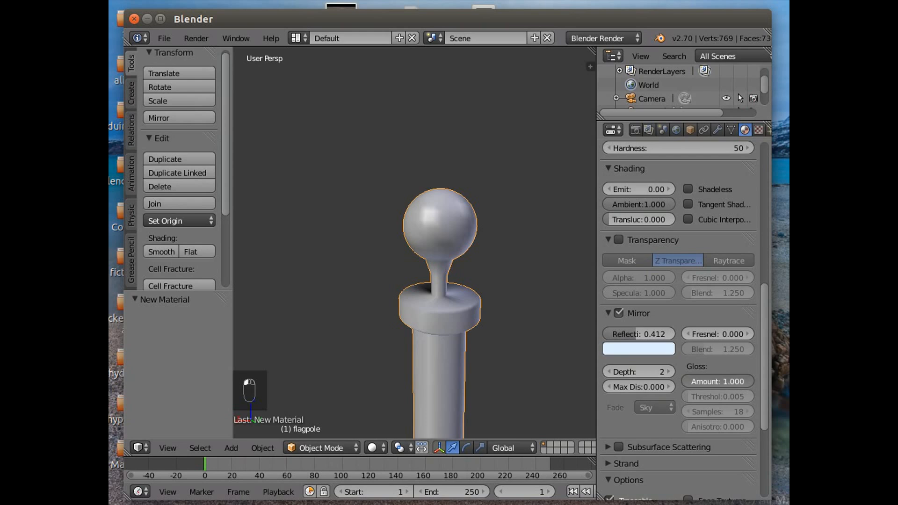
left_click_drag(728, 383, 723, 383)
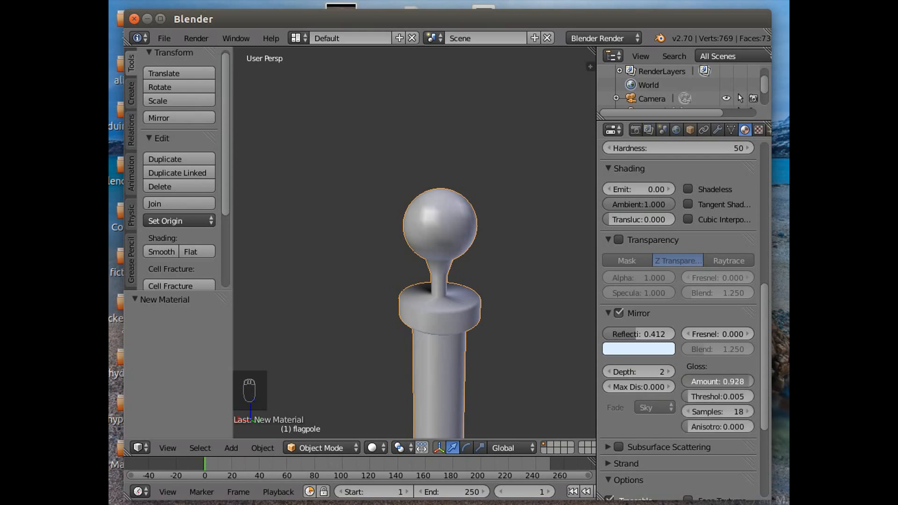
left_click_drag(723, 384, 746, 381)
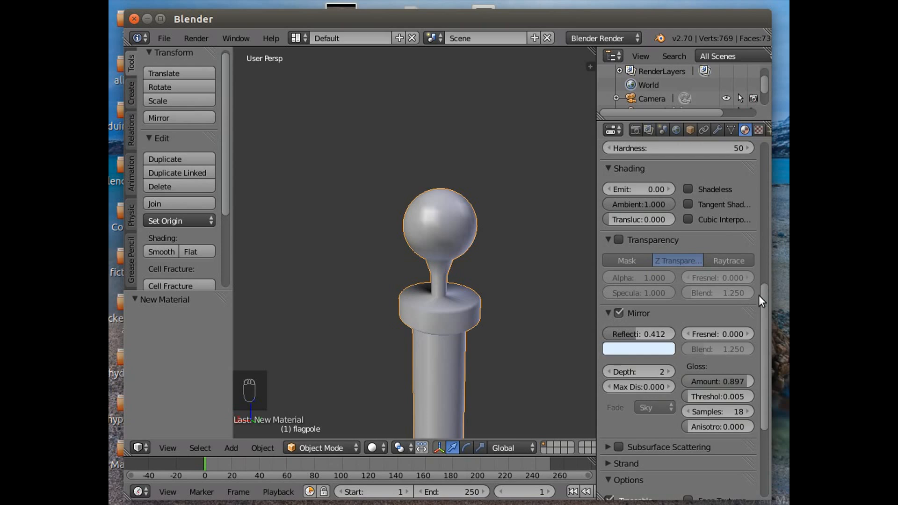
Enter Edit Mode, assign Material.002 to the selected sphere and collar faces, and deselect everything
left_click_drag(763, 300, 760, 121)
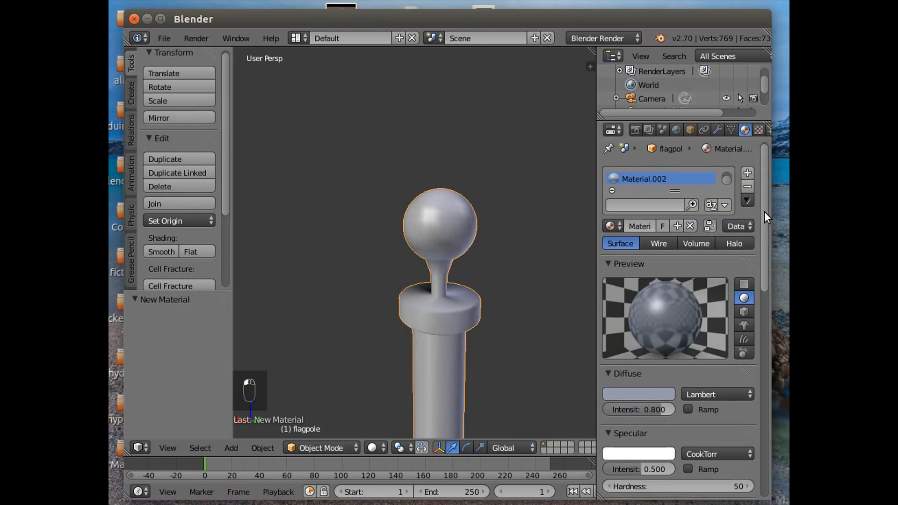
left_click(325, 448)
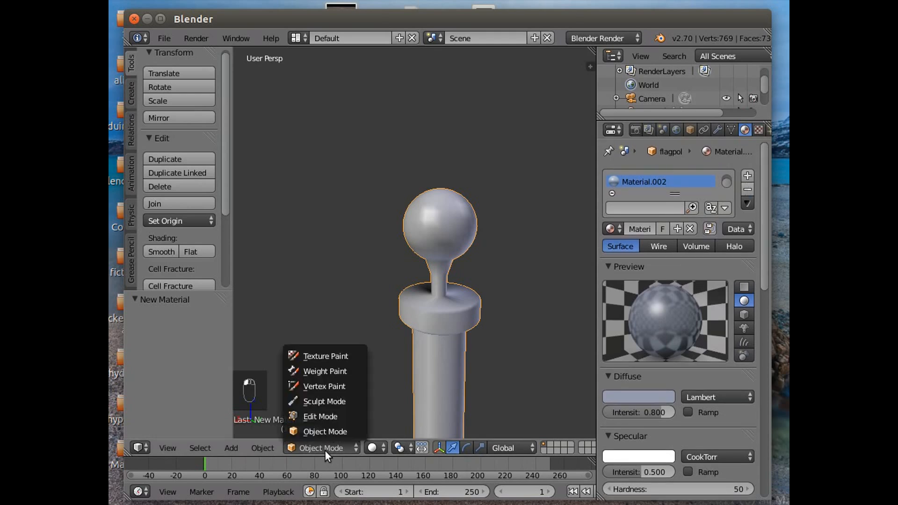
left_click(325, 417)
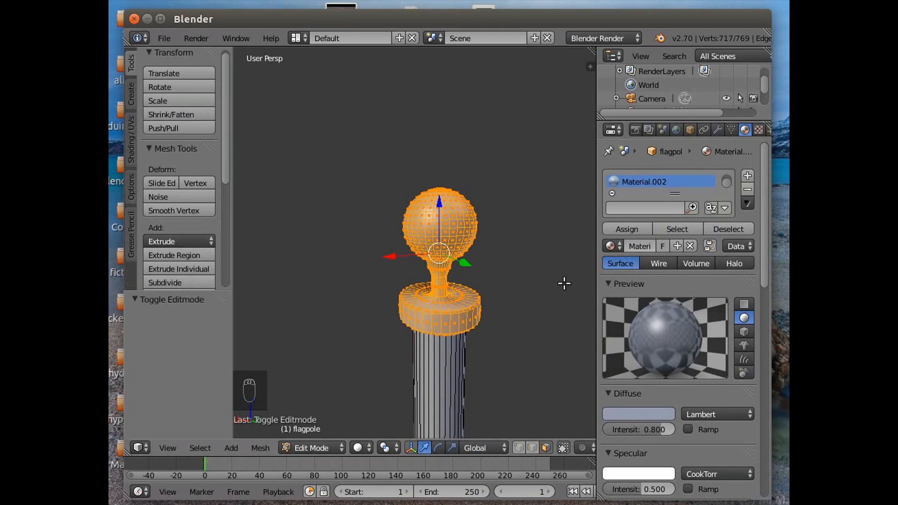
left_click(631, 229)
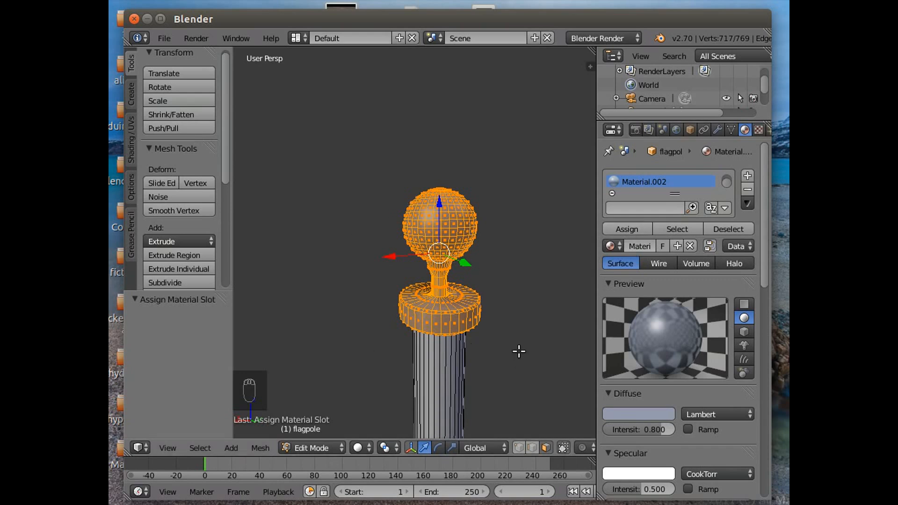
key("a")
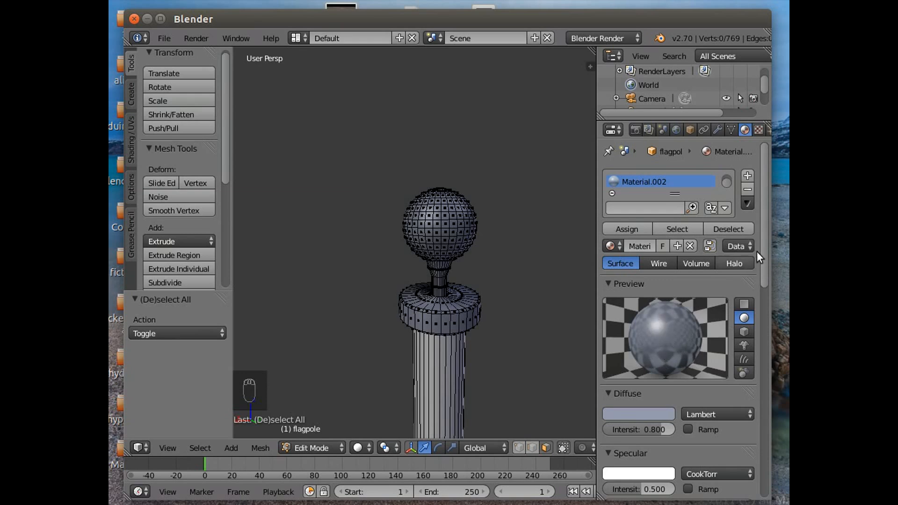
Add a new Image or Movie texture to Material.002 and preview both the texture and the material
left_click_drag(766, 181, 766, 176)
left_click(758, 131)
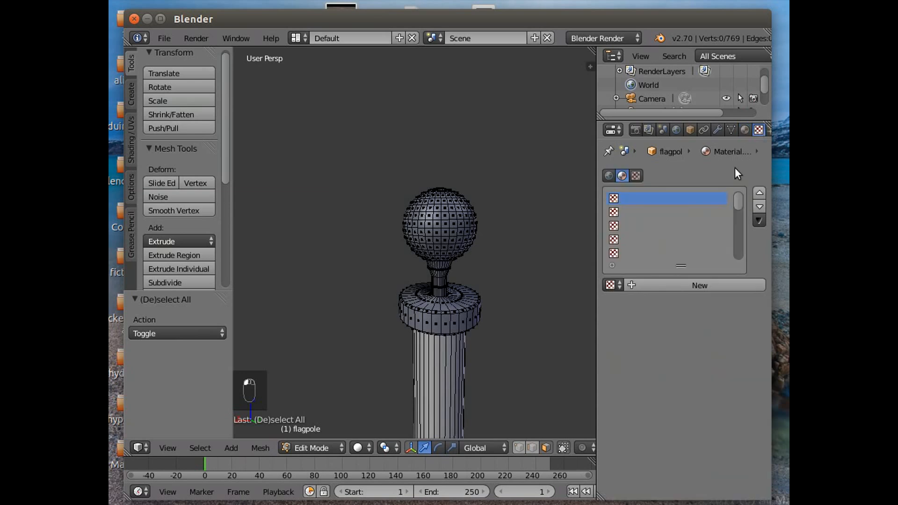
left_click(634, 284)
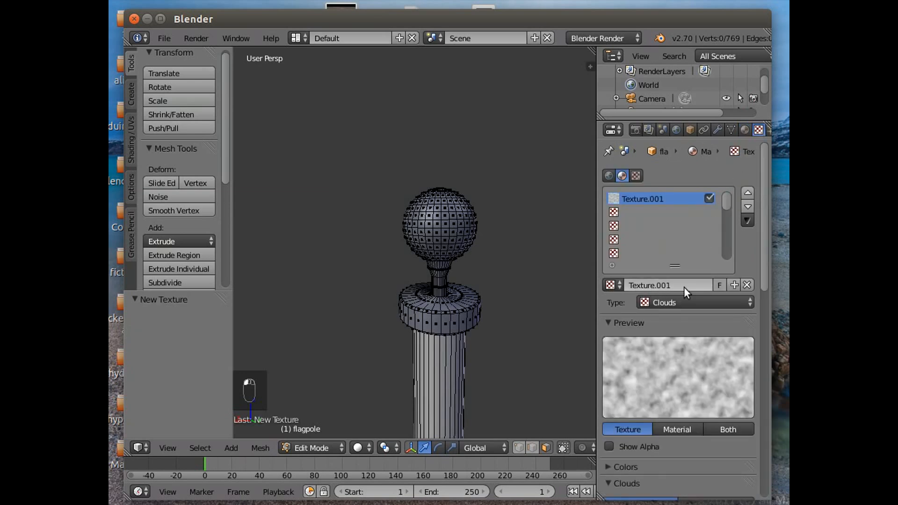
left_click(698, 302)
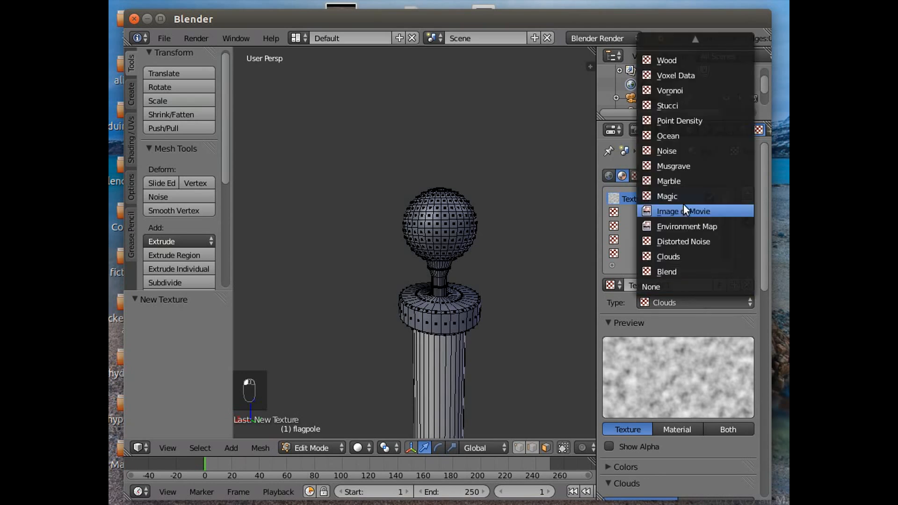
left_click(684, 206)
left_click_drag(762, 260, 757, 304)
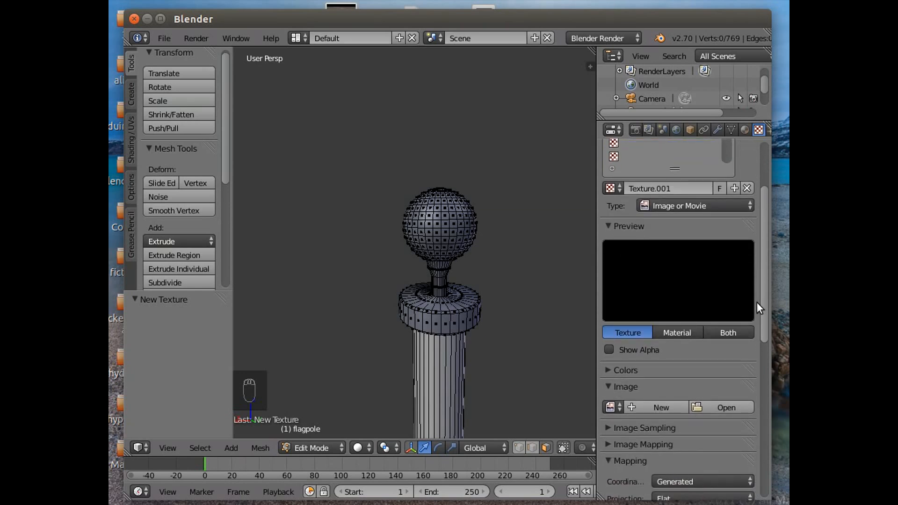
left_click(729, 331)
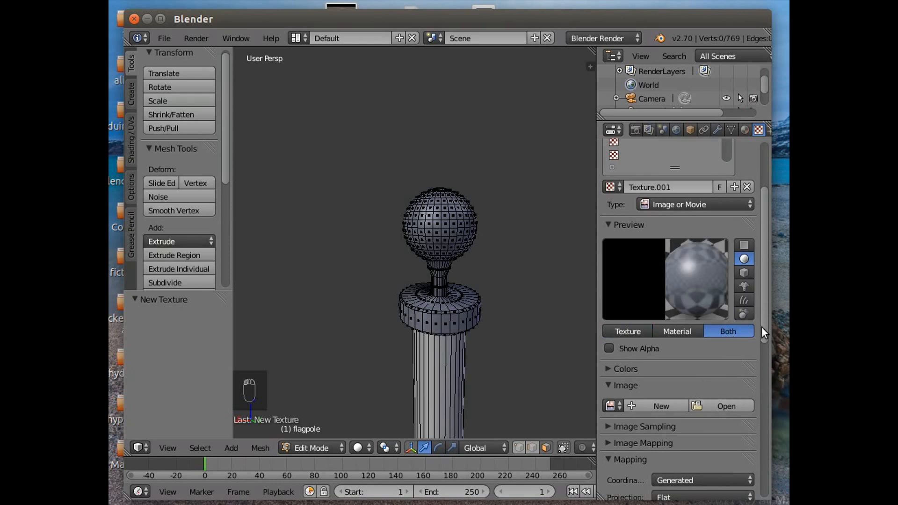
Load Grunge_Scratches.jpg from the 3d folder as the texture's image
scroll(763, 347, "down", 6)
left_click(725, 290)
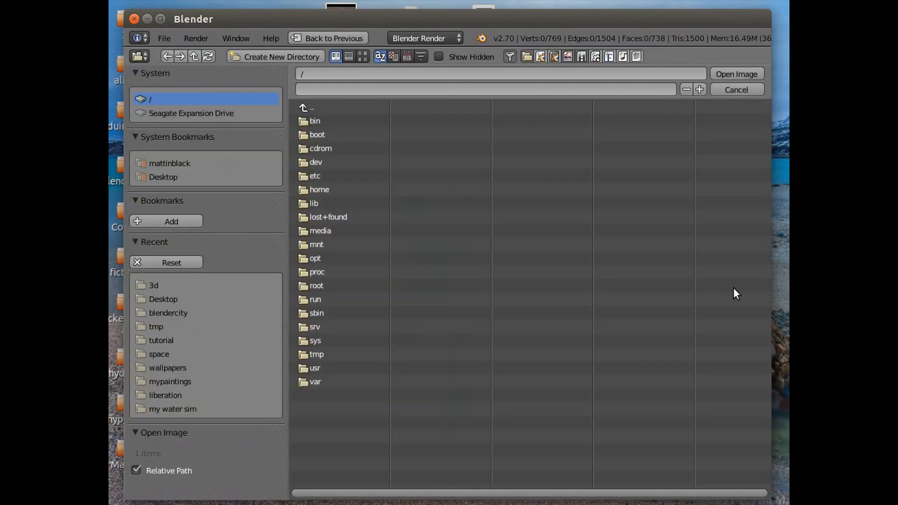
left_click(165, 284)
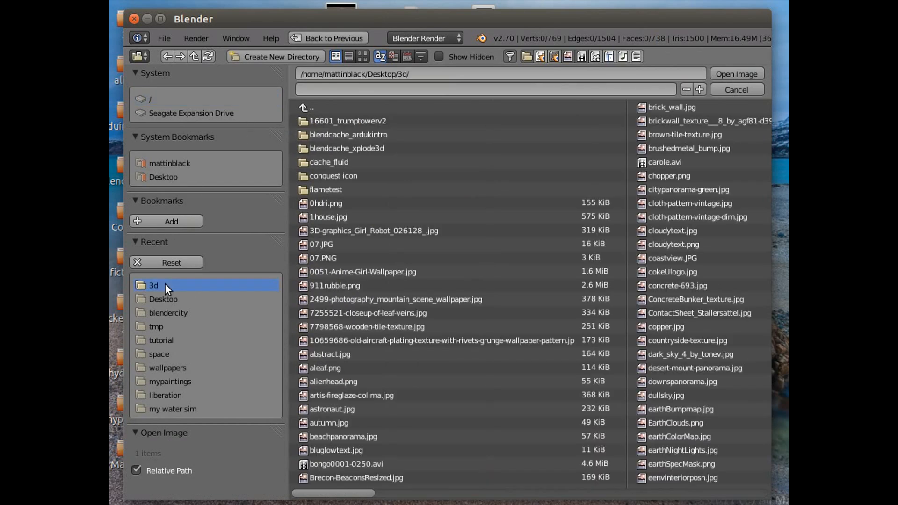
left_click_drag(344, 492, 448, 502)
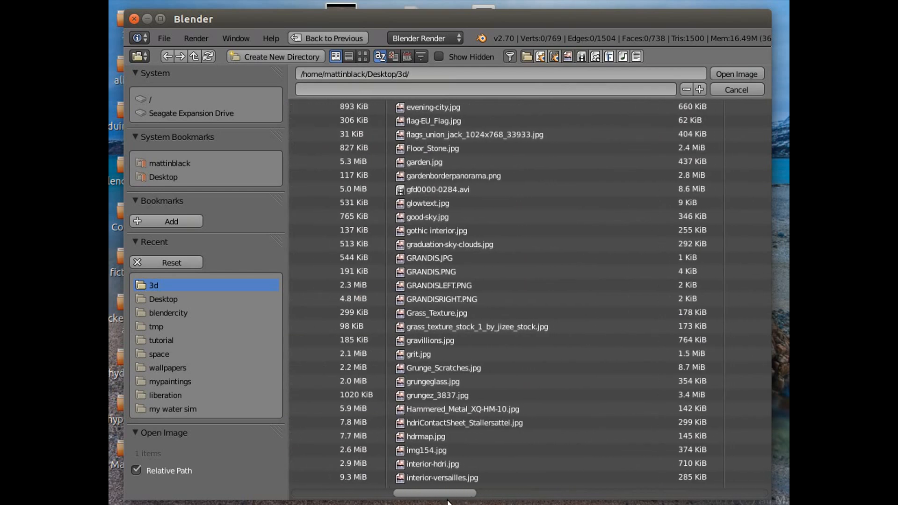
left_click(436, 368)
double_click(439, 369)
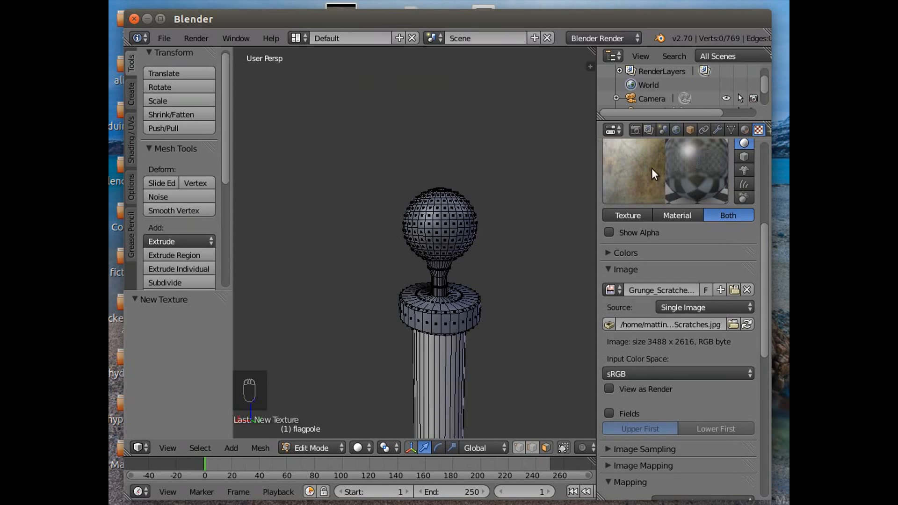
Desaturate the grunge texture completely by setting its saturation to 0
mouse_move(761, 281)
left_mouse_down()
mouse_move(755, 438)
mouse_move(759, 282)
mouse_move(758, 294)
left_mouse_up()
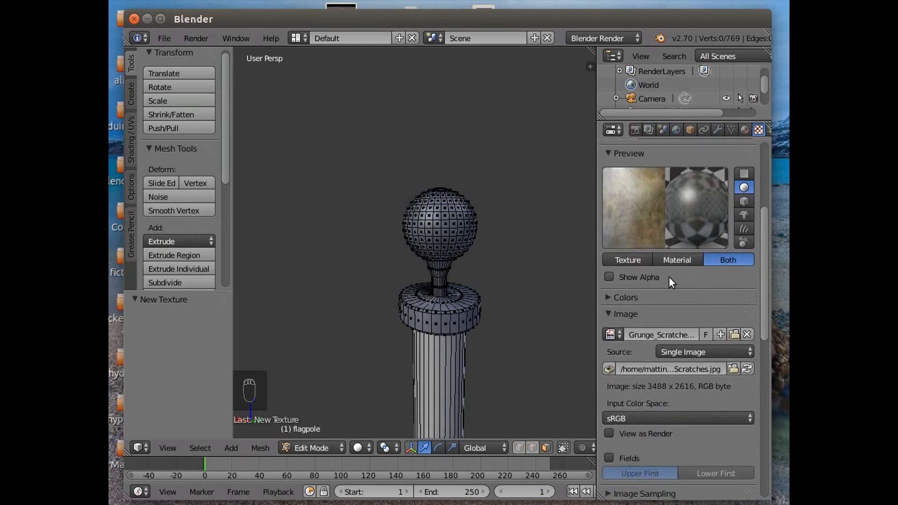
left_click(610, 298)
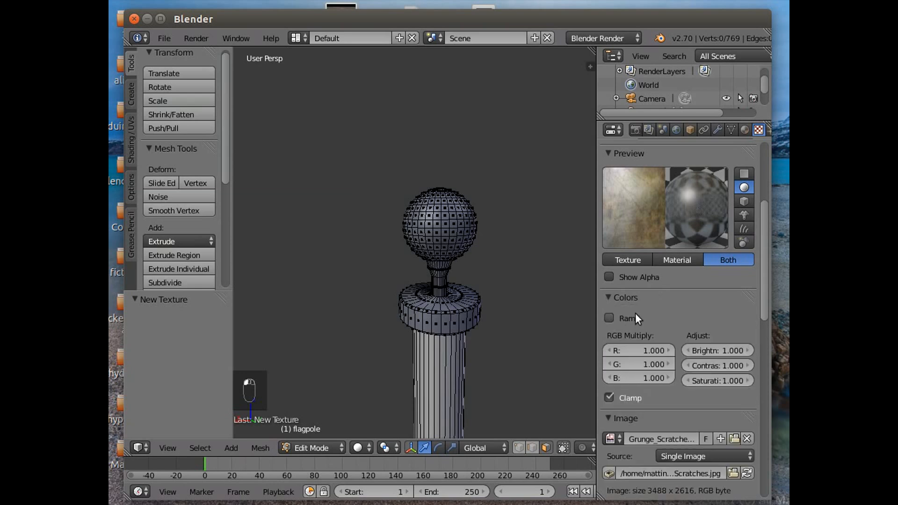
left_click_drag(724, 376, 561, 377)
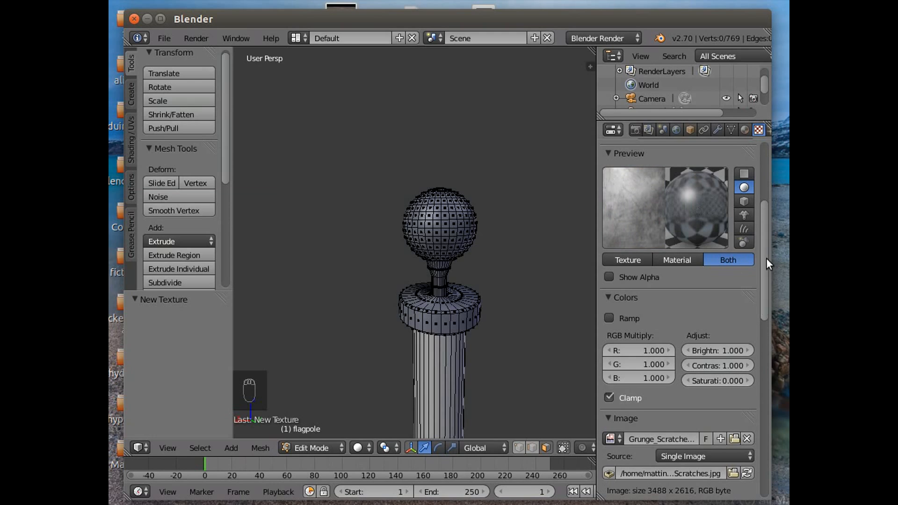
Set the texture's diffuse colour influence to 0.558 and enable its normal influence at 0.221
left_click_drag(766, 258, 766, 432)
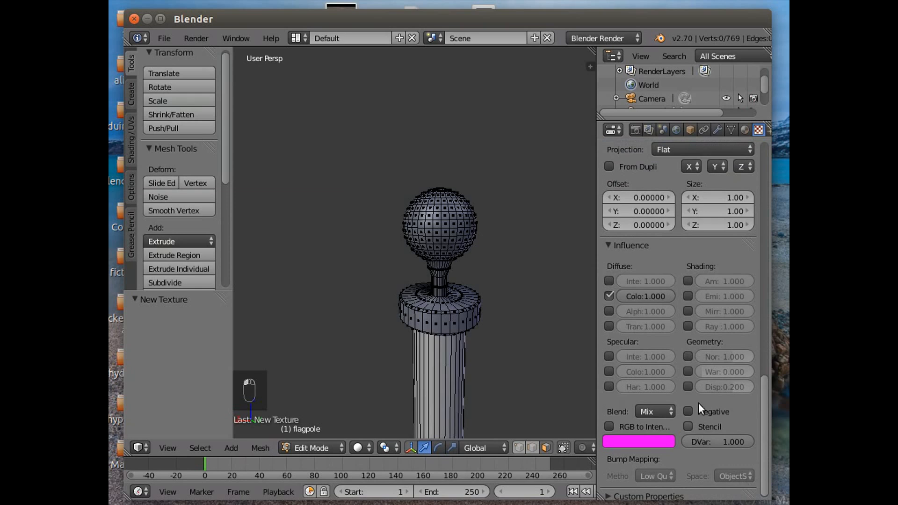
left_click_drag(652, 298, 626, 299)
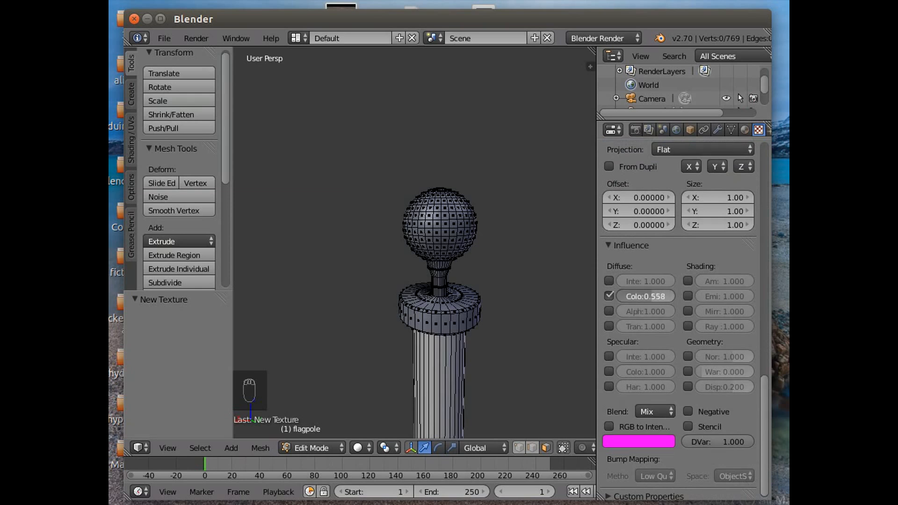
left_click(687, 356)
left_click_drag(725, 357, 692, 357)
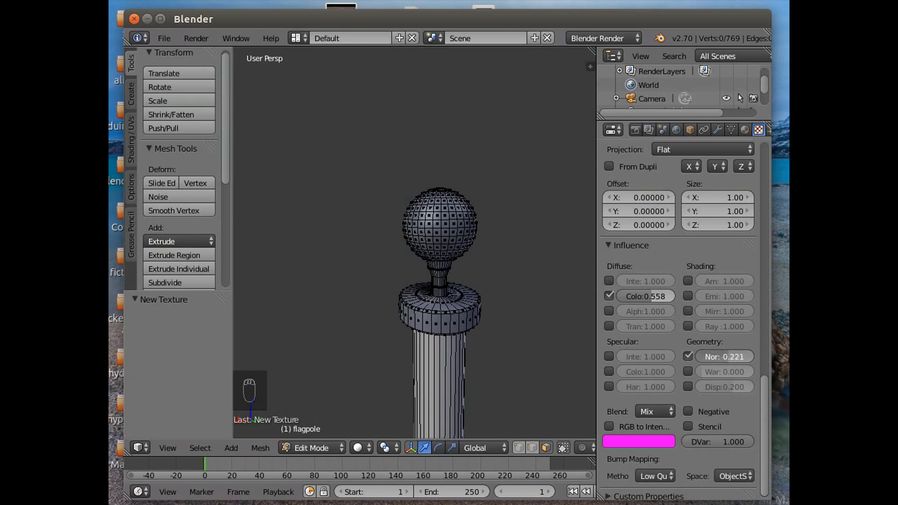
Set the grunge texture's mapping projection to Sphere
left_click_drag(692, 357, 695, 357)
left_click_drag(763, 381, 778, 164)
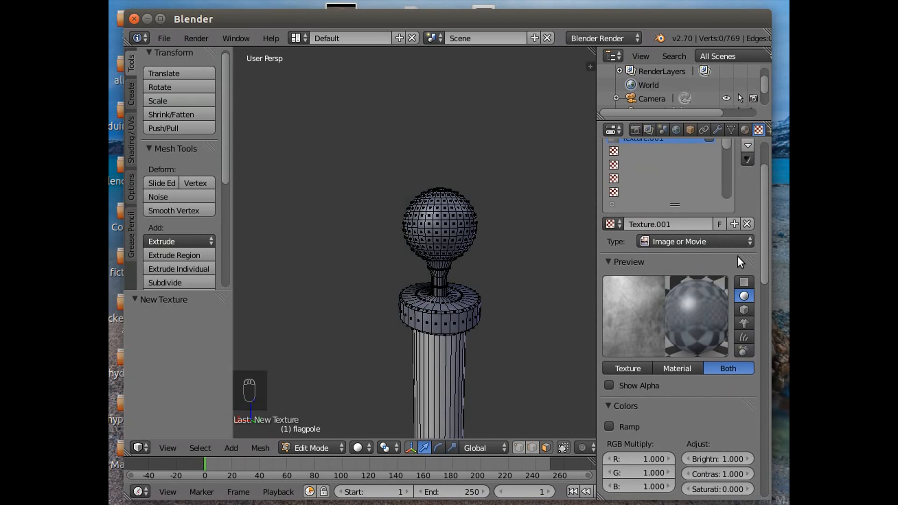
left_click_drag(765, 275, 764, 412)
left_click(666, 368)
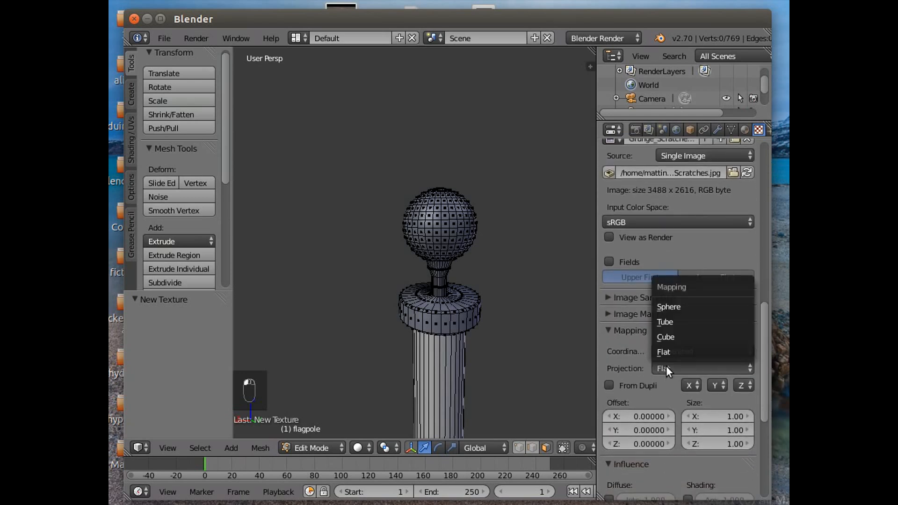
left_click(679, 306)
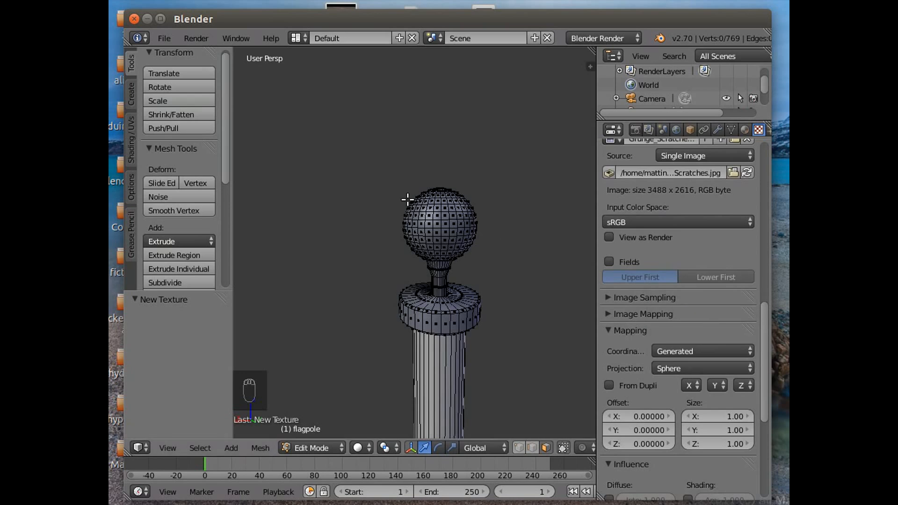
Check the textured material's preview and lower its mirror reflectivity to 0.227
left_click_drag(765, 329, 772, 182)
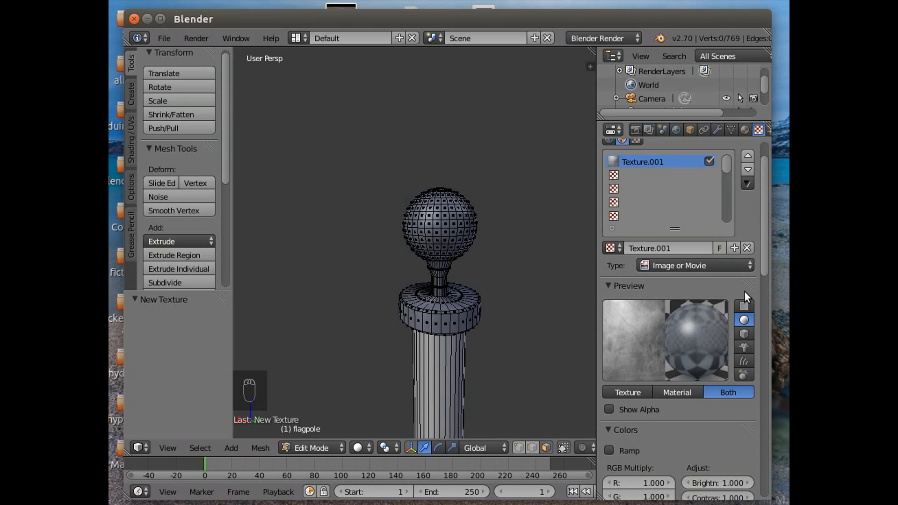
left_click_drag(764, 261, 762, 274)
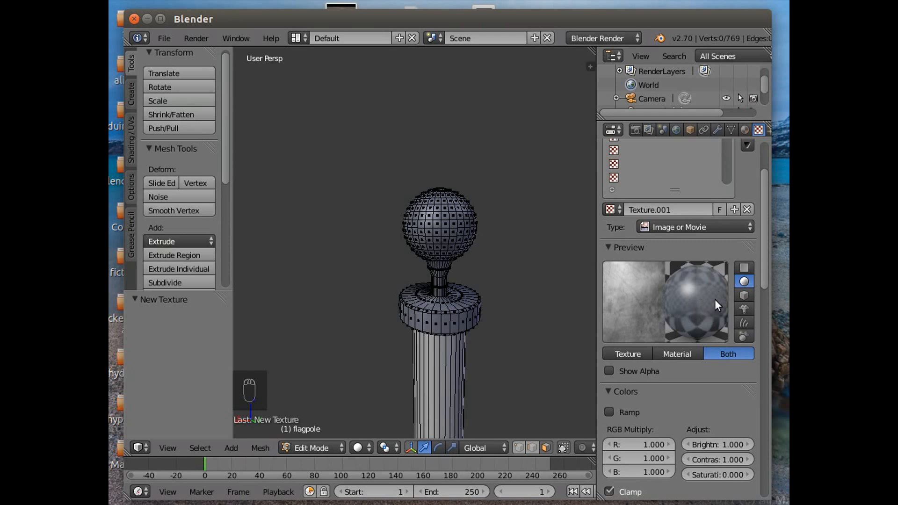
left_click_drag(762, 238, 763, 180)
left_click(744, 130)
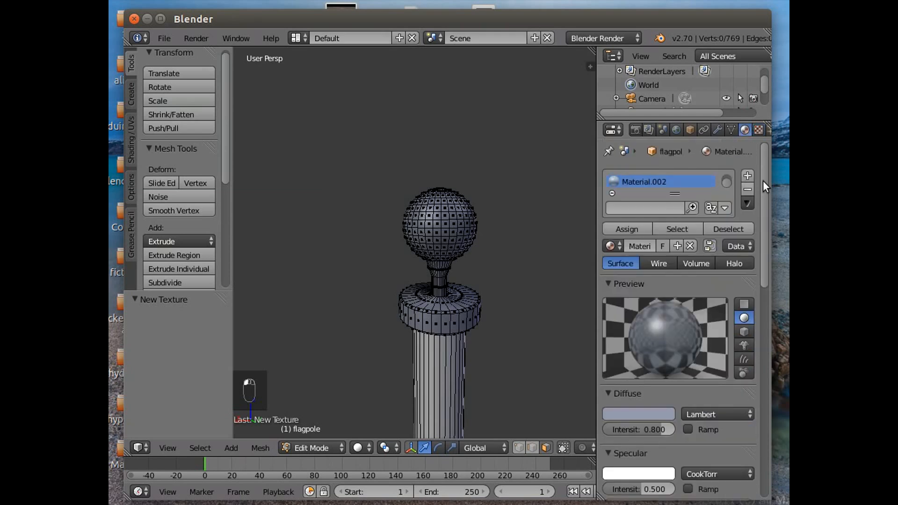
mouse_move(762, 223)
left_mouse_down()
mouse_move(764, 374)
mouse_move(763, 360)
left_mouse_up()
left_click(607, 226)
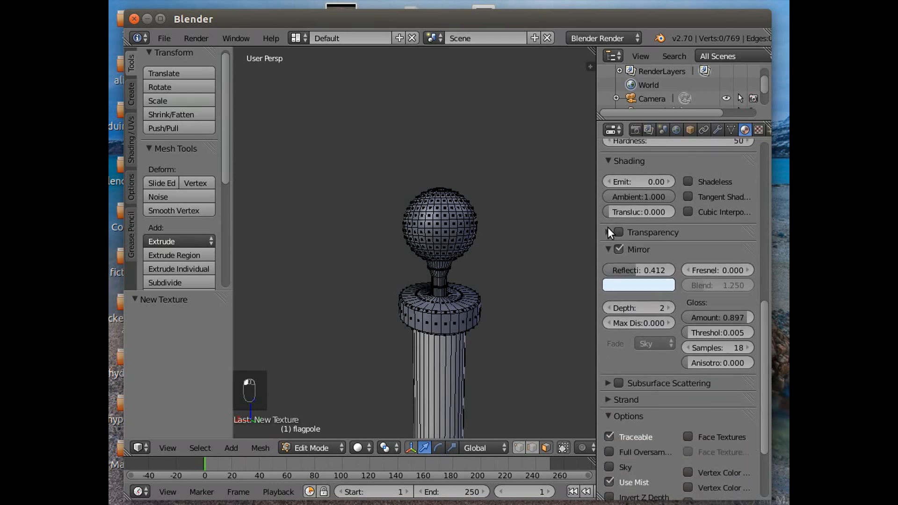
left_click_drag(632, 271, 609, 271)
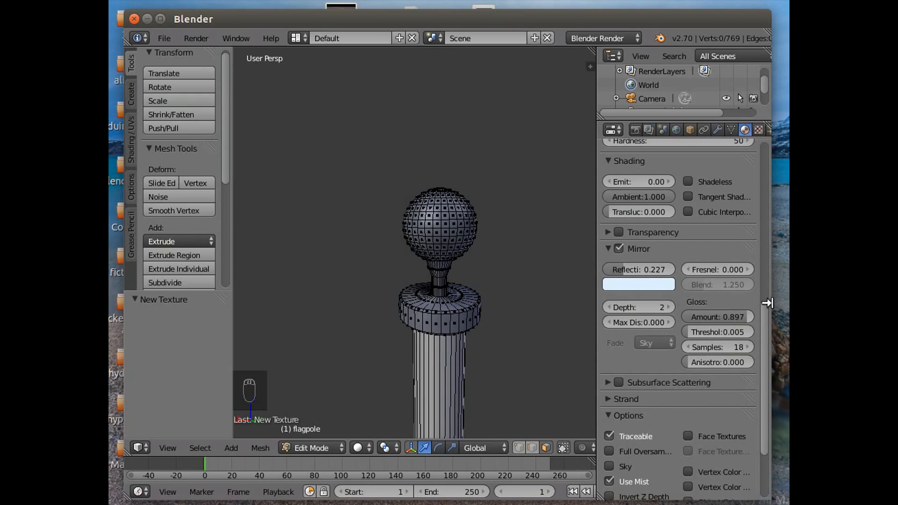
left_click_drag(762, 307, 761, 133)
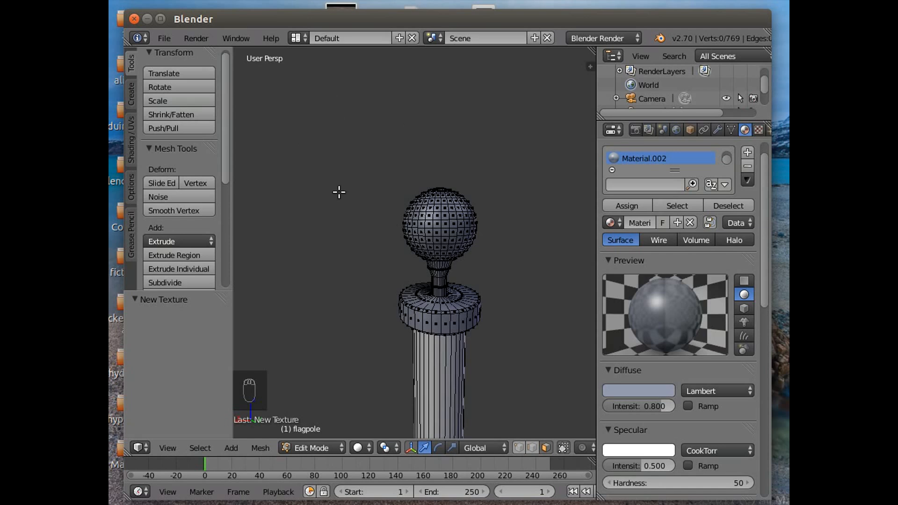
In Object Mode and front view, raise the flagpole until its base stands on the X axis line, and shift it about 12.943 along X
scroll(496, 298, "down", 2)
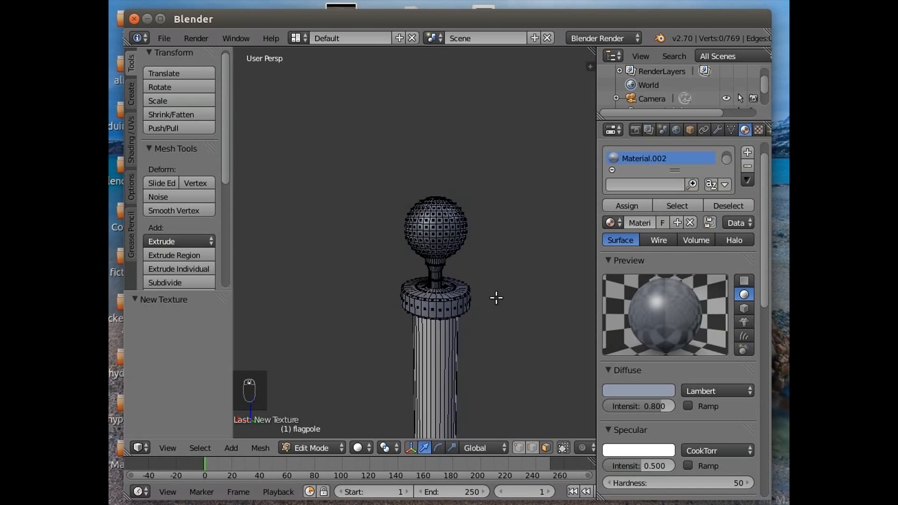
scroll(496, 297, "down", 4)
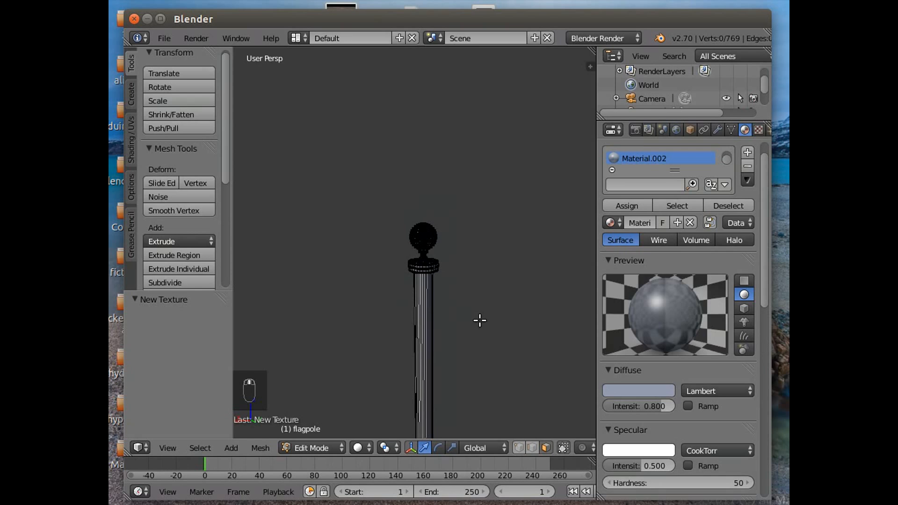
scroll(470, 295, "down", 2)
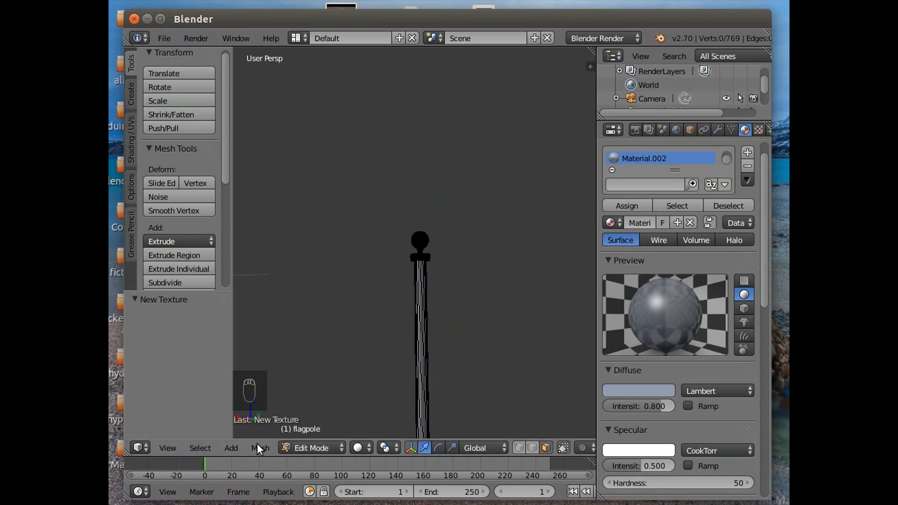
left_click(167, 446)
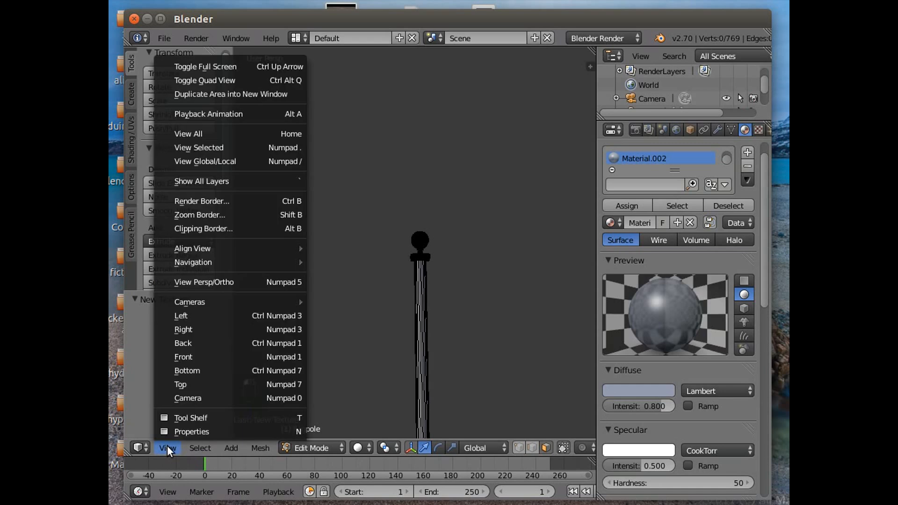
left_click(192, 358)
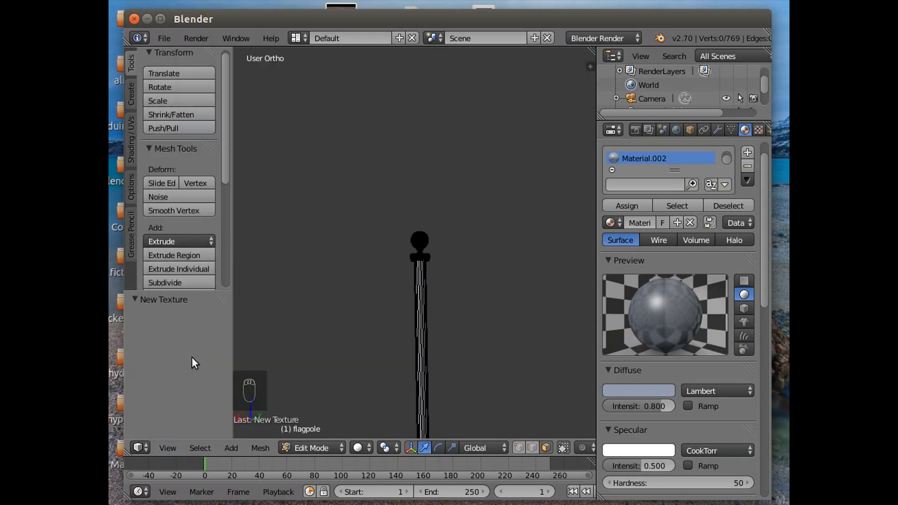
scroll(362, 312, "down", 1)
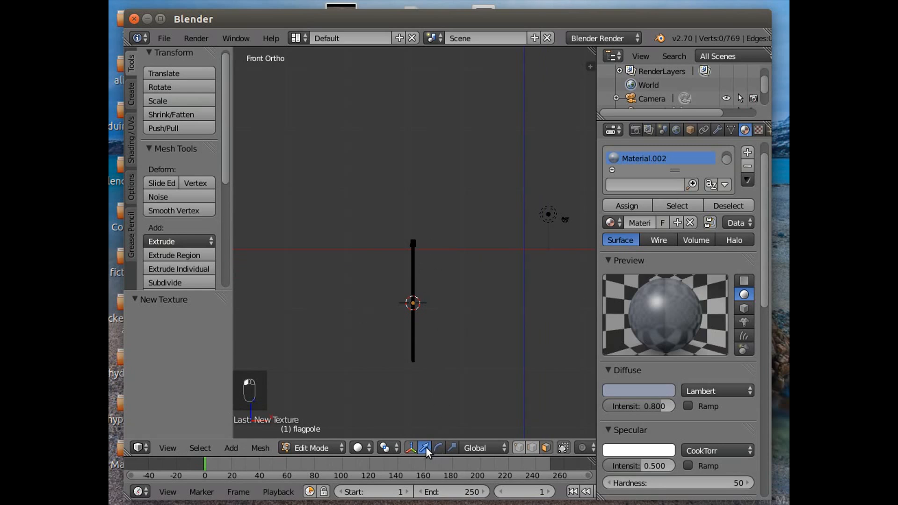
left_click(321, 443)
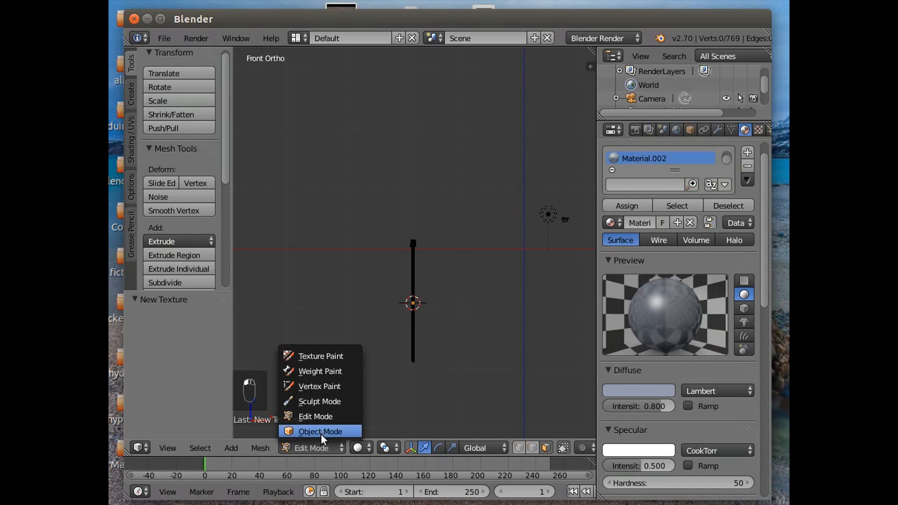
left_click(321, 431)
left_click_drag(411, 249, 411, 136)
scroll(455, 308, "down", 3)
left_click_drag(462, 212, 507, 212)
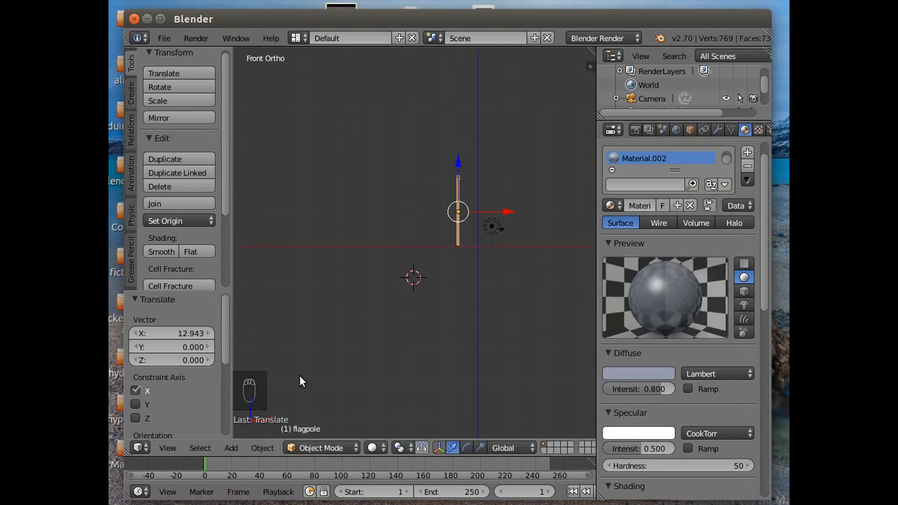
Search the add-ons in the user preferences for "images" and make sure Import Images as Planes is enabled
left_click(158, 37)
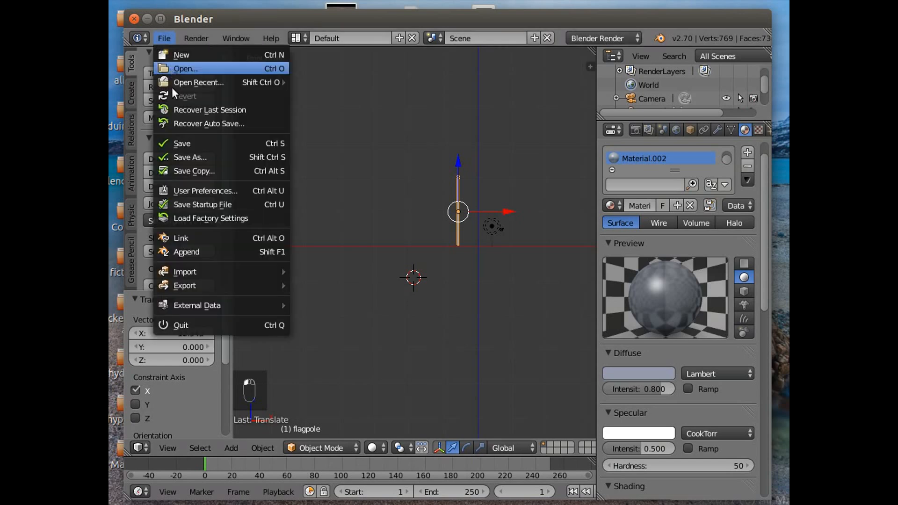
mouse_move(195, 267)
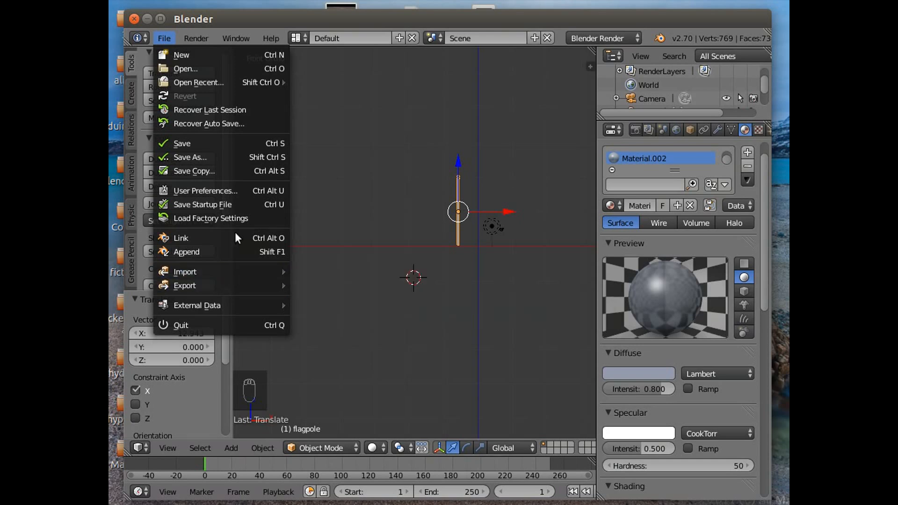
left_click(230, 190)
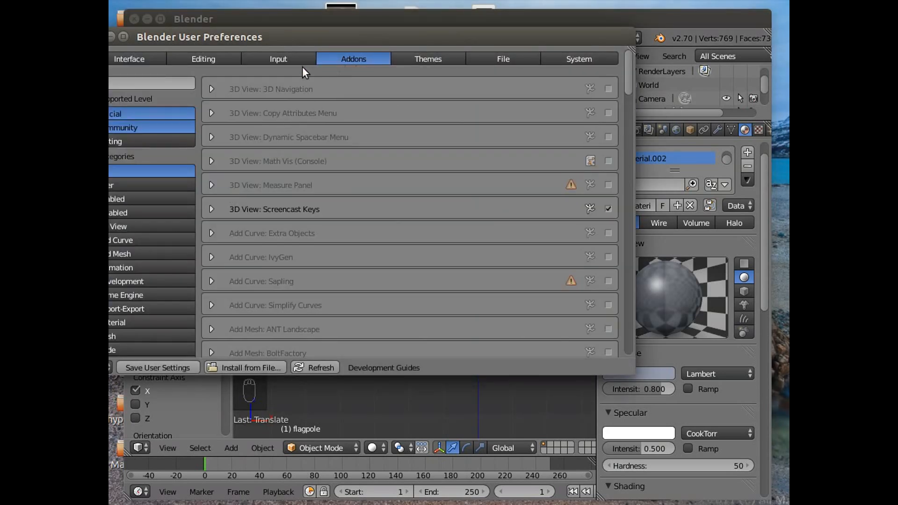
left_click(159, 81)
type("im")
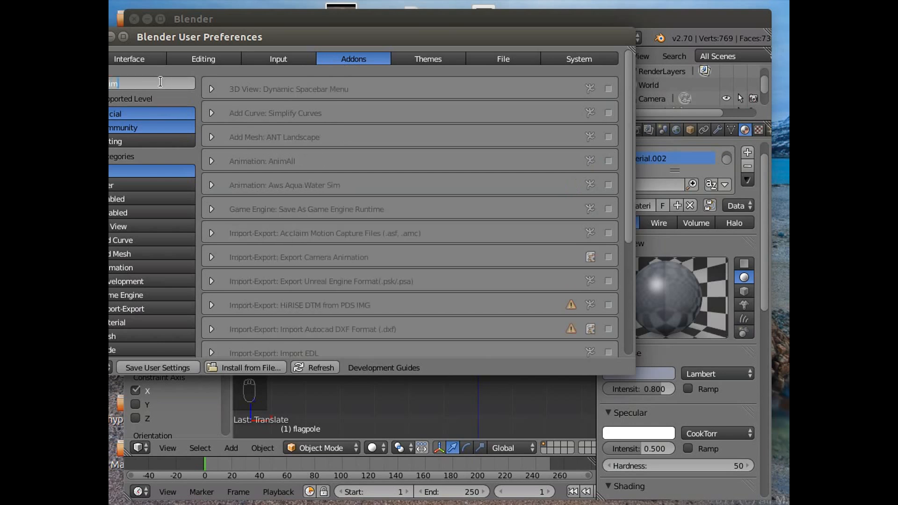
type("ages")
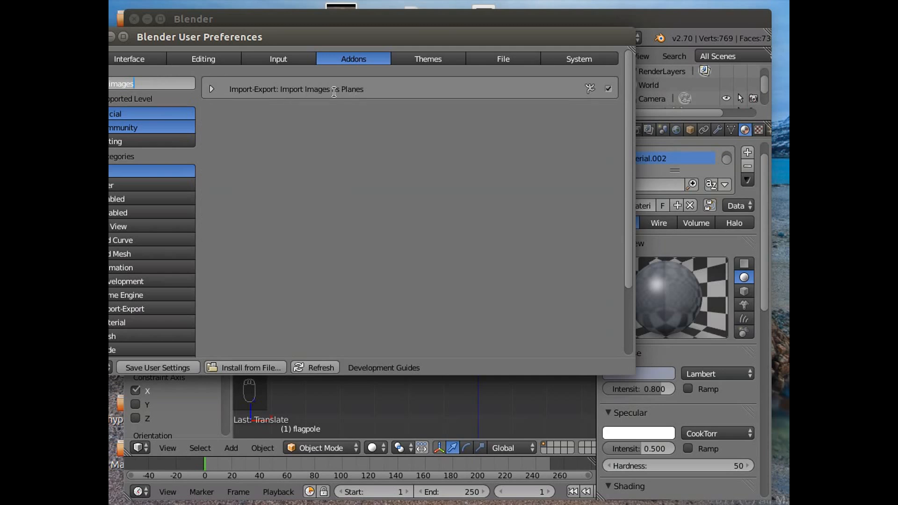
left_click(609, 89)
left_click(97, 37)
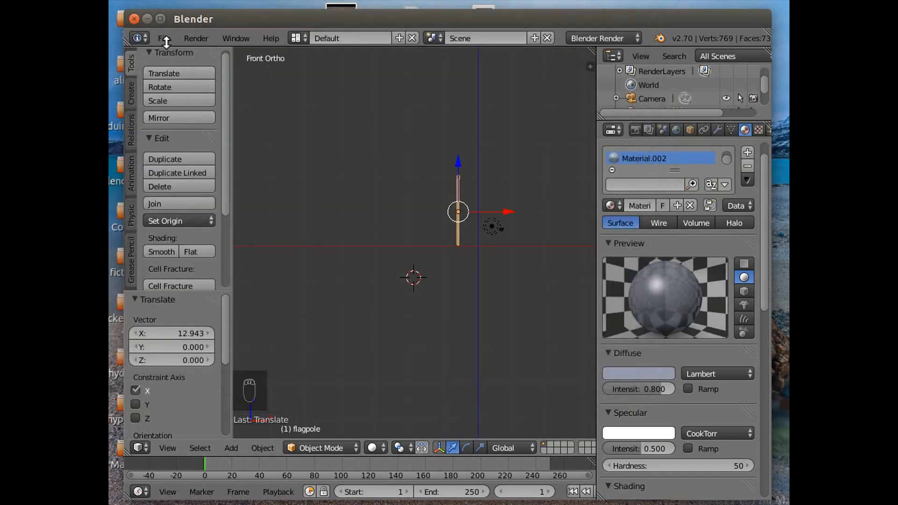
Import flag-EU_Flag.jpg from the 3d folder as an image plane and preview its material on a flat surface
left_click(164, 38)
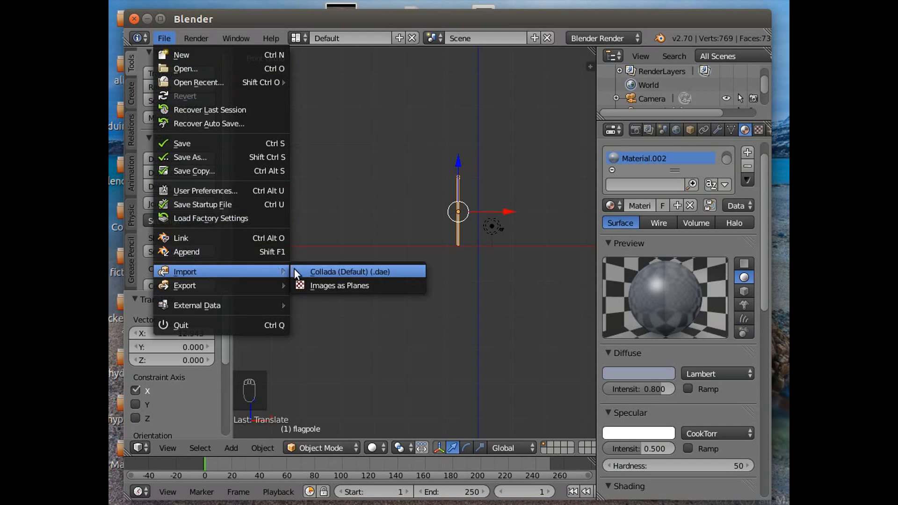
left_click(337, 284)
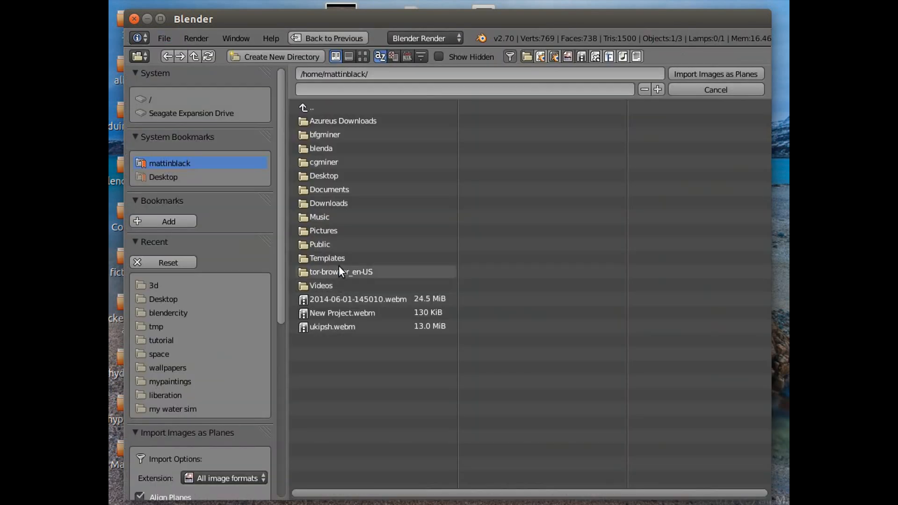
left_click(169, 286)
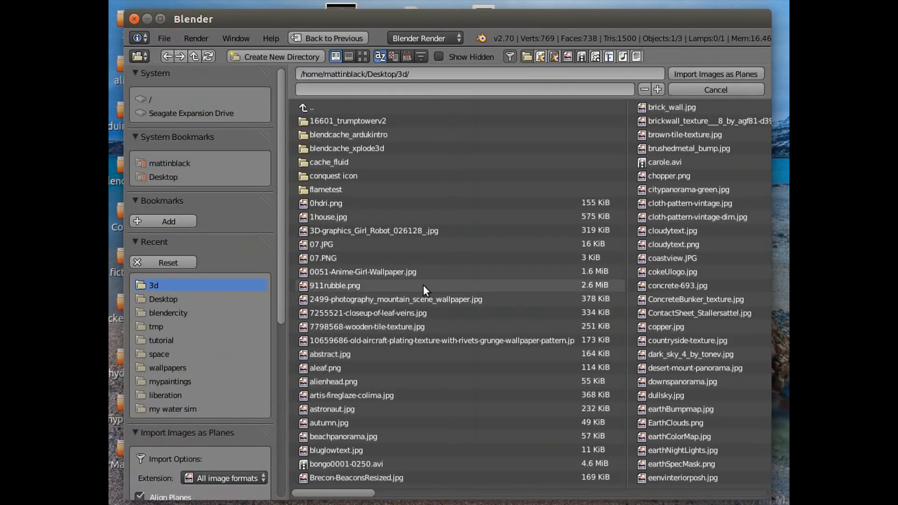
scroll(428, 354, "down", 5)
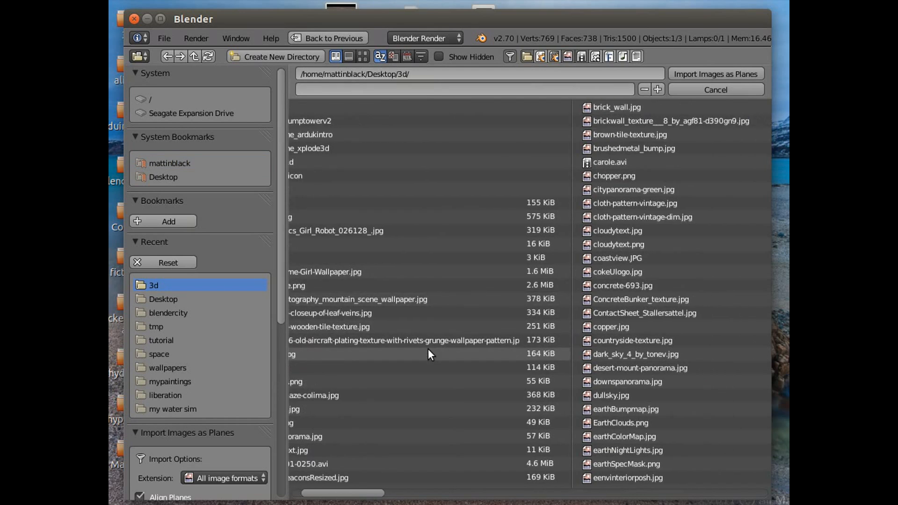
scroll(547, 310, "down", 5)
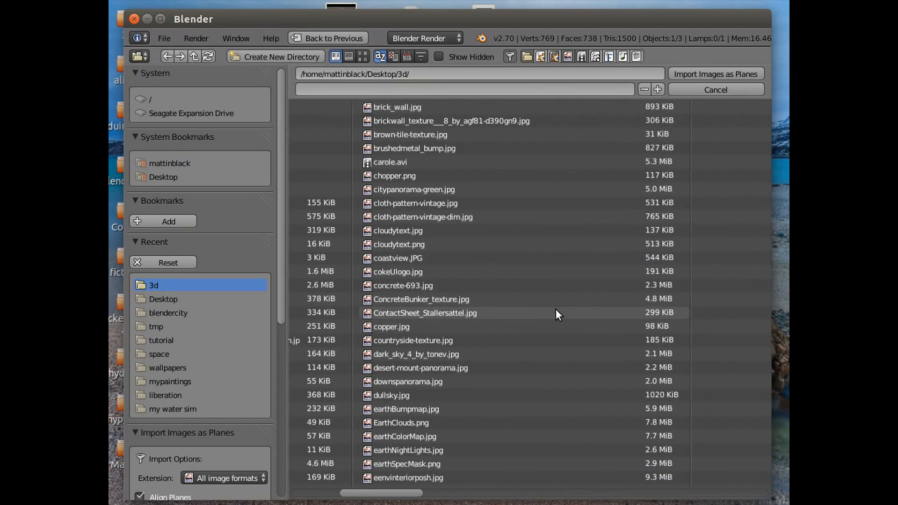
scroll(551, 282, "down", 2)
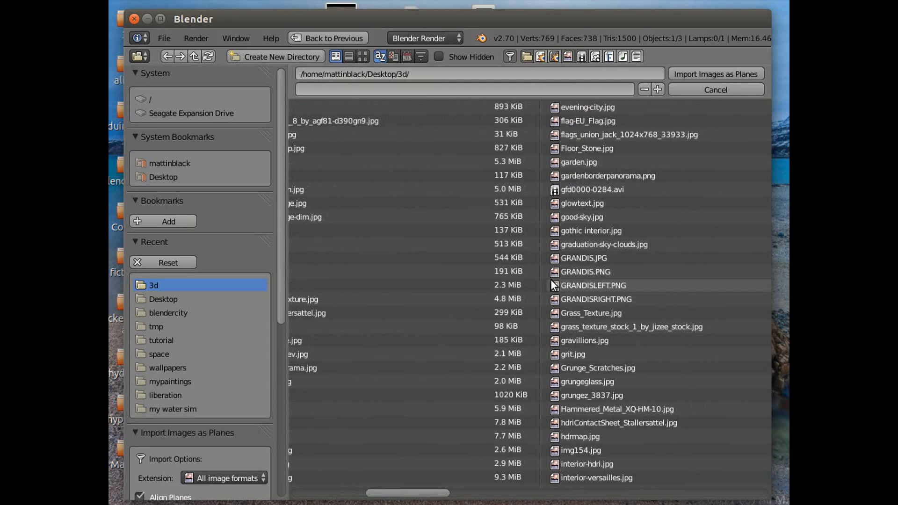
left_click(560, 119)
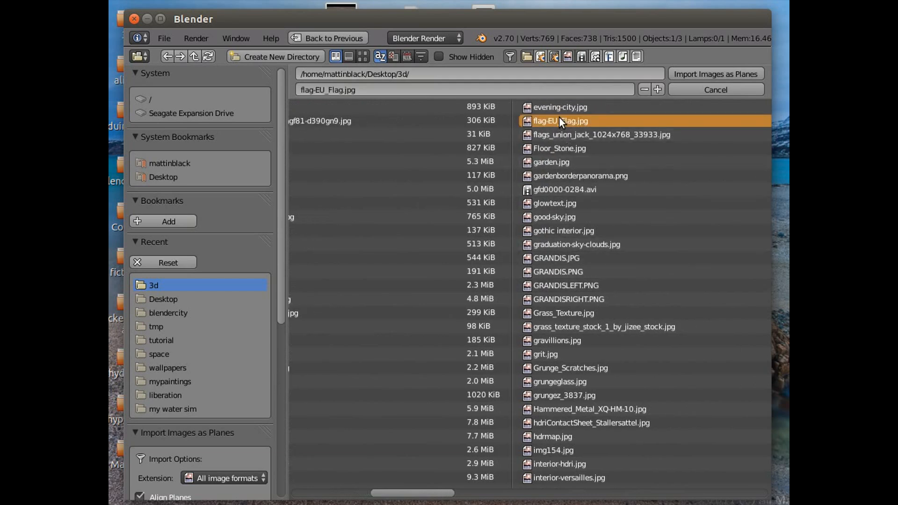
left_click(697, 74)
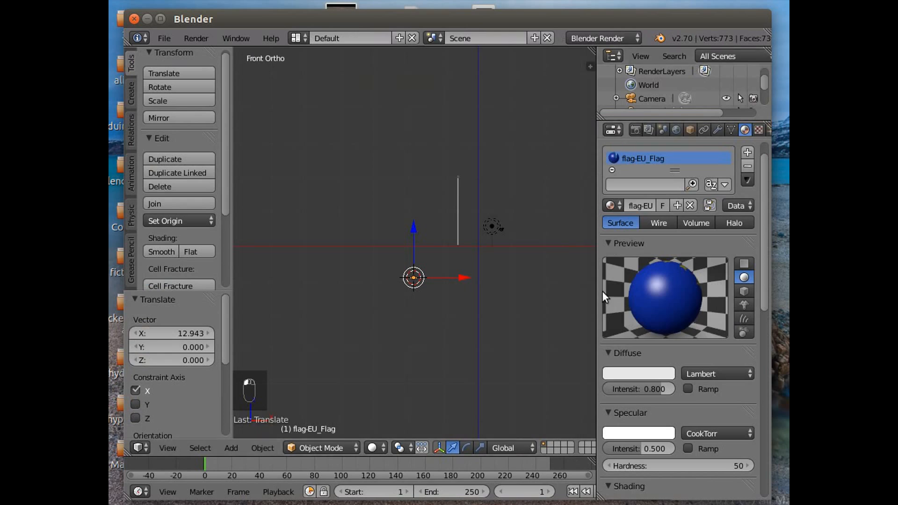
left_click(744, 264)
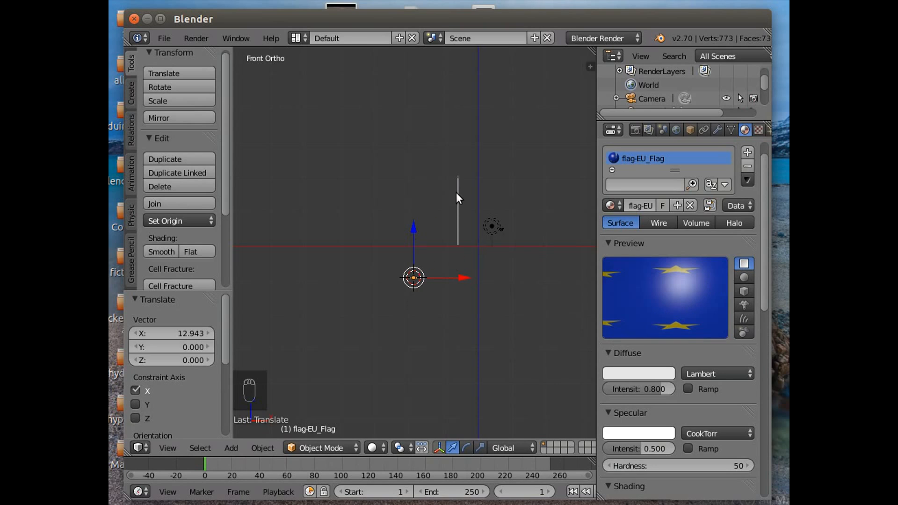
Set the flag plane's X rotation to 90° so that it stands upright
left_click(691, 130)
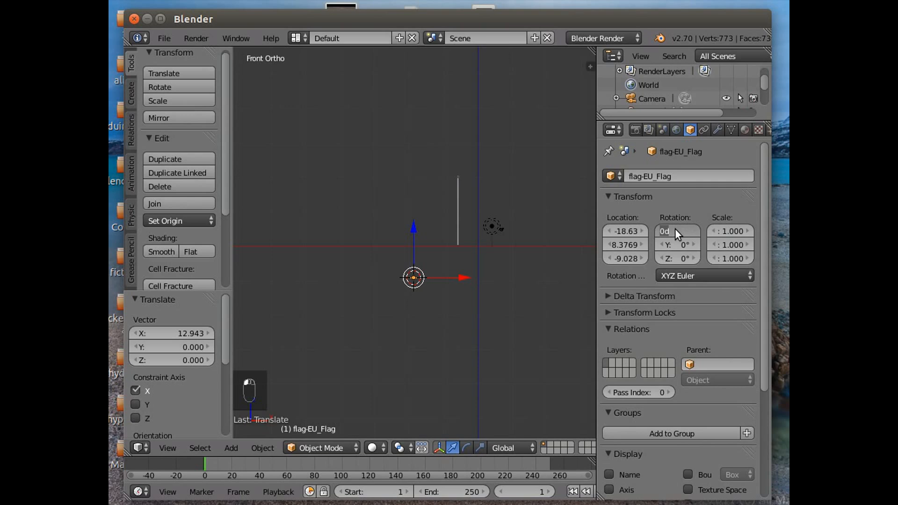
type("90")
key("Return")
Move the flag plane up to a Z location of about 15.862 and 15.532 along X, beside the upper part of the flagpole
key("g")
key("z")
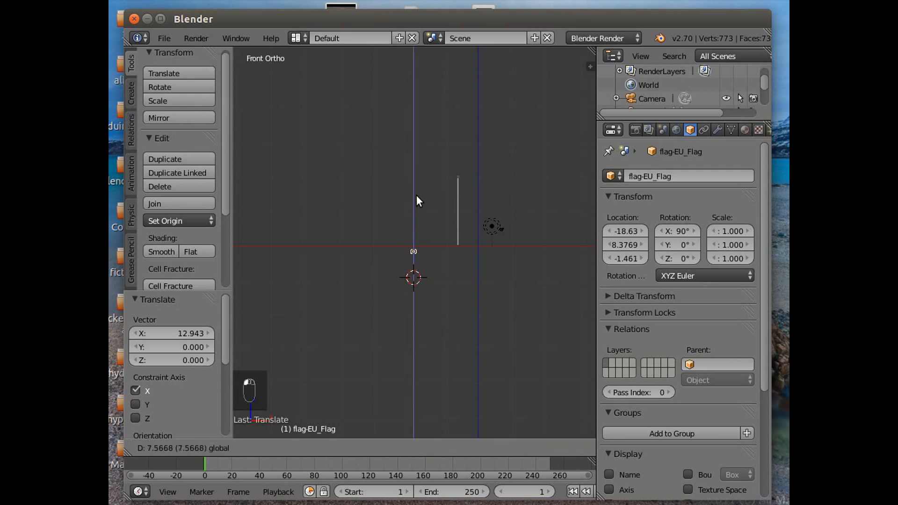
left_click(426, 141)
left_click_drag(462, 190, 515, 193)
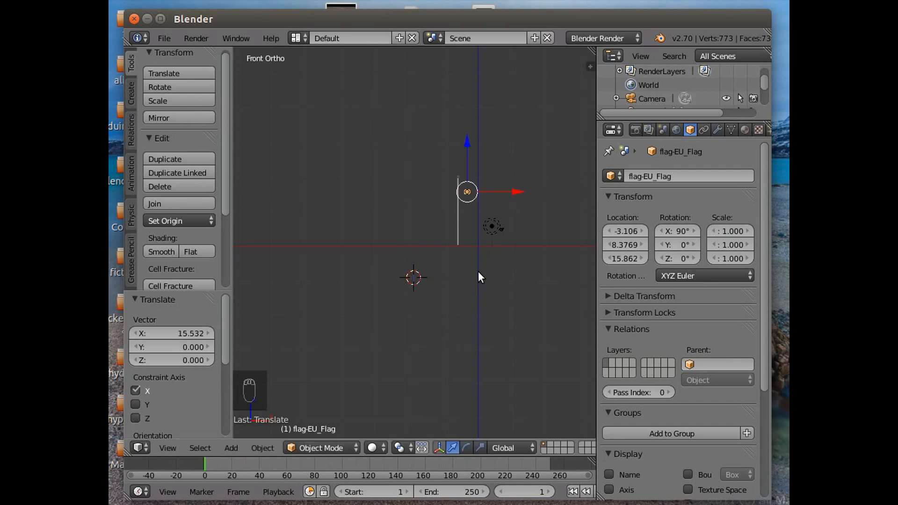
Scale the flag plane up uniformly to about 4.372 so that its size suits the flagpole
key("s")
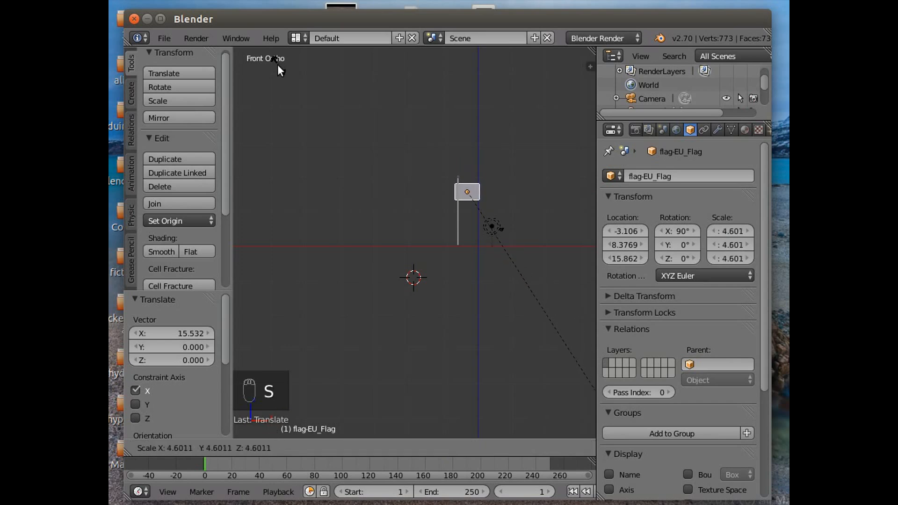
left_click(573, 427)
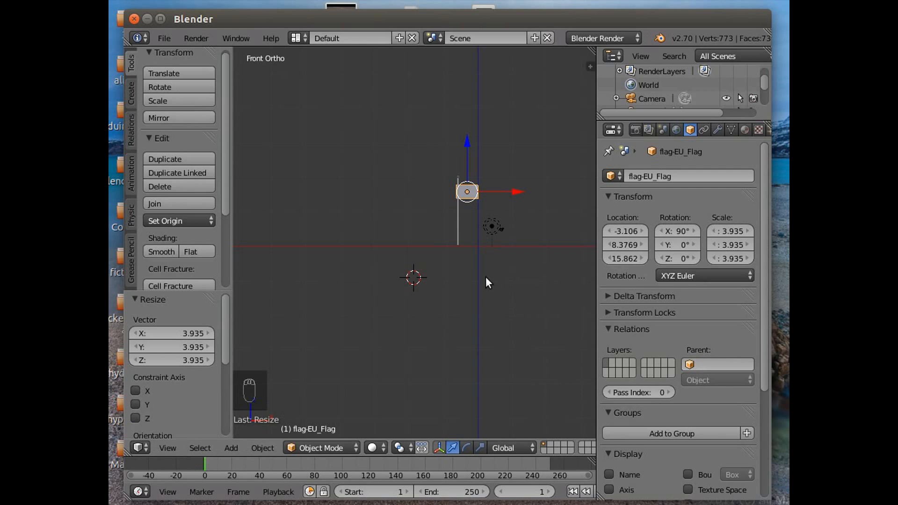
key("s")
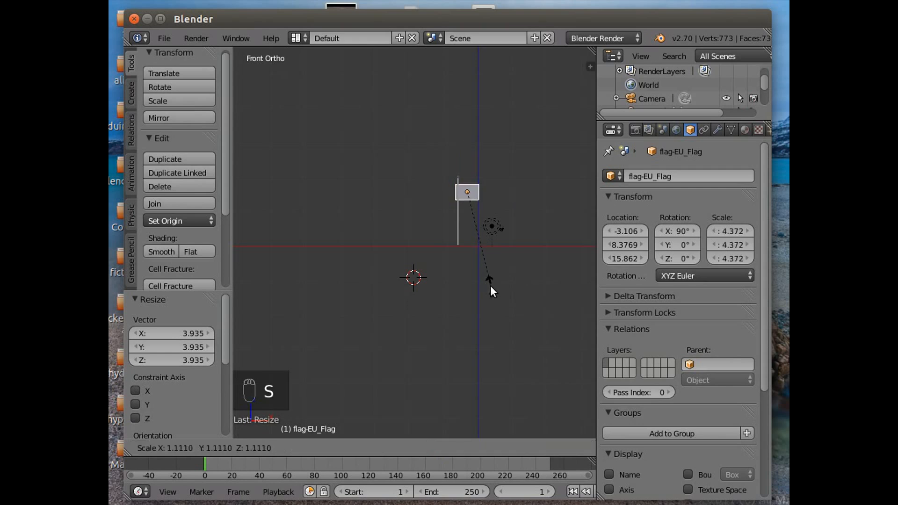
left_click(491, 286)
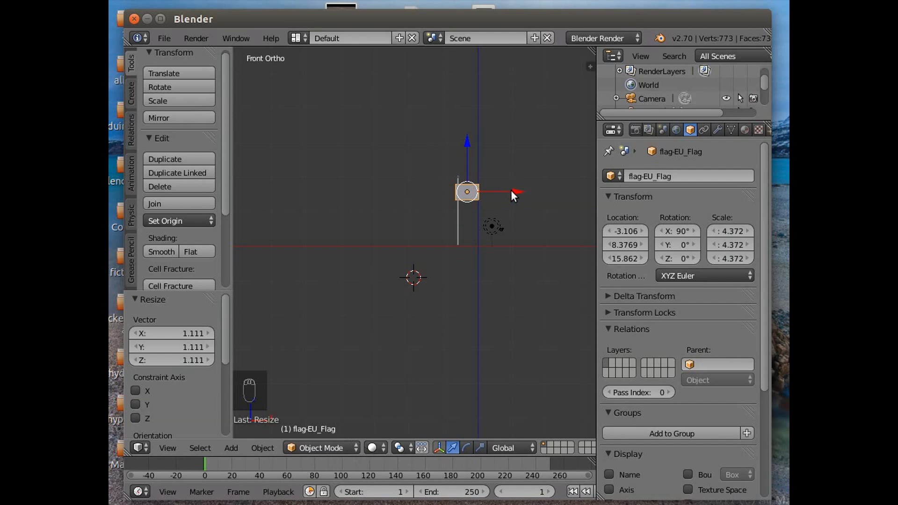
Move the flag plane to about X -2.001 and Z 17.256, close beside the pole just below its top cap
left_click_drag(511, 190, 519, 187)
left_click_drag(473, 144, 470, 138)
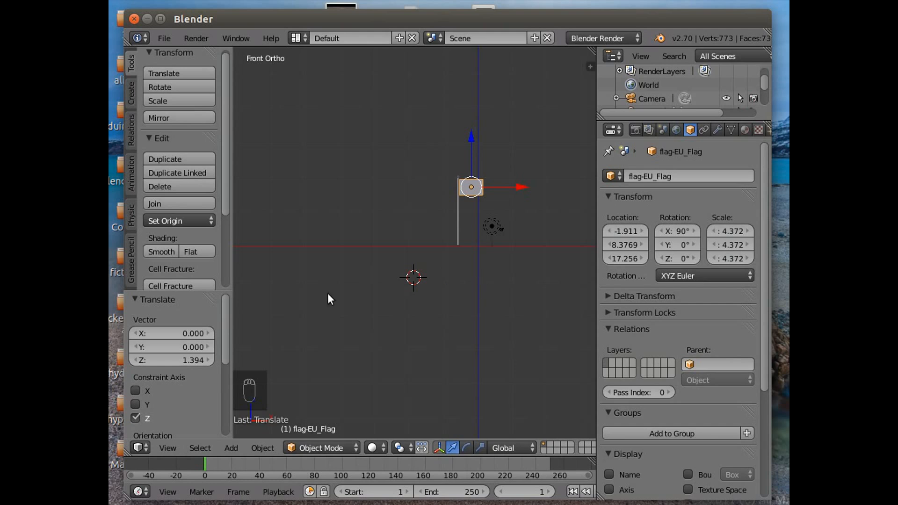
left_click(167, 448)
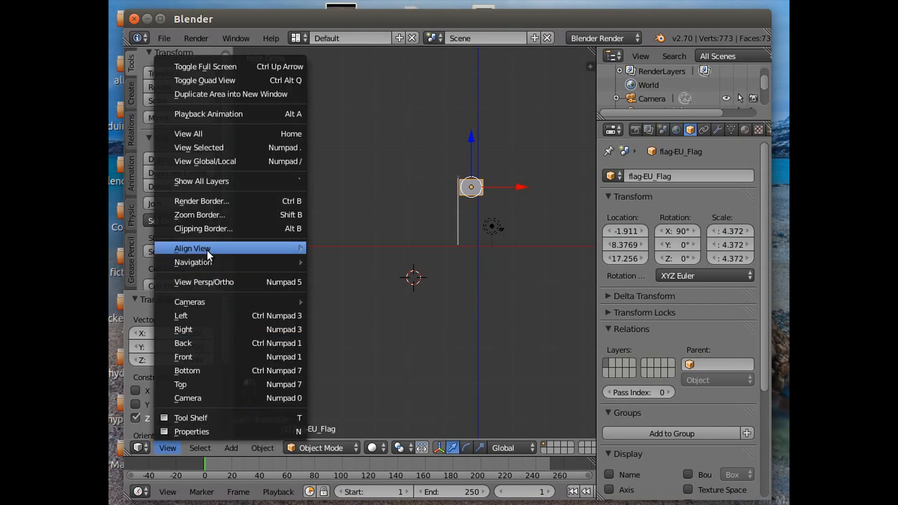
mouse_move(209, 247)
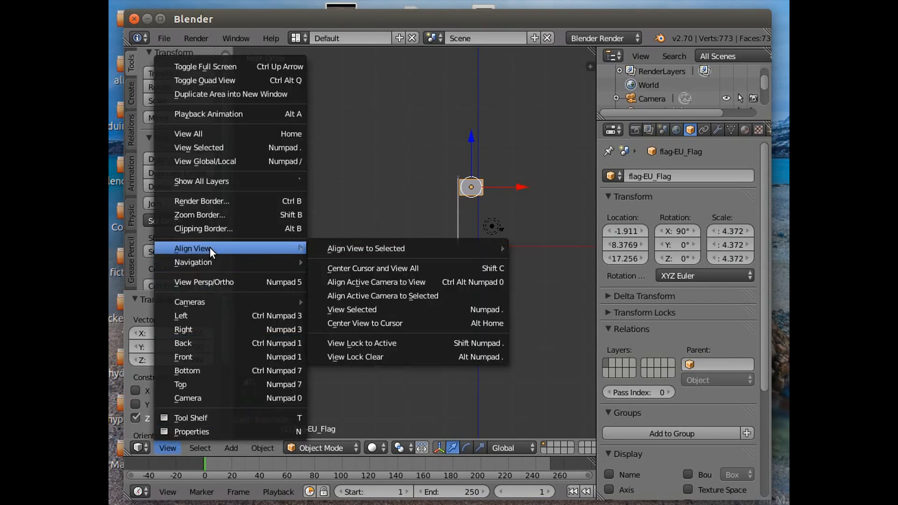
left_click(363, 305)
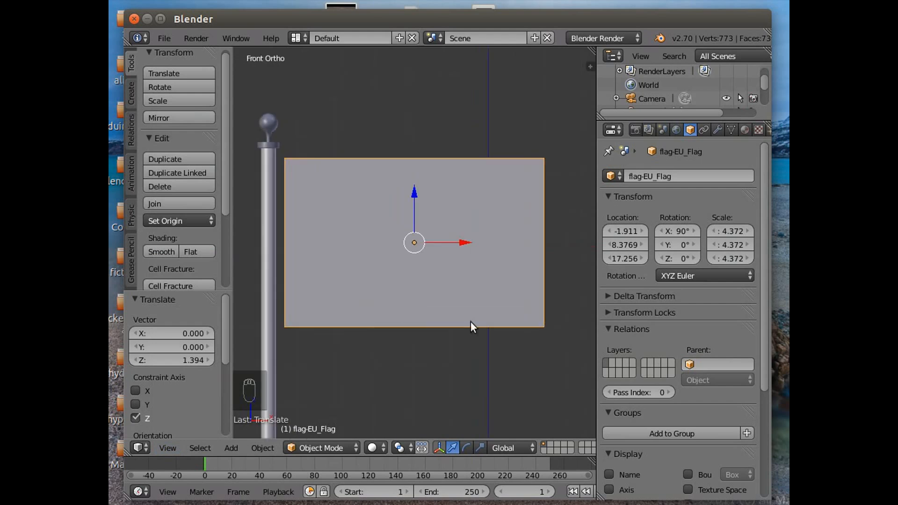
left_click_drag(464, 239, 460, 240)
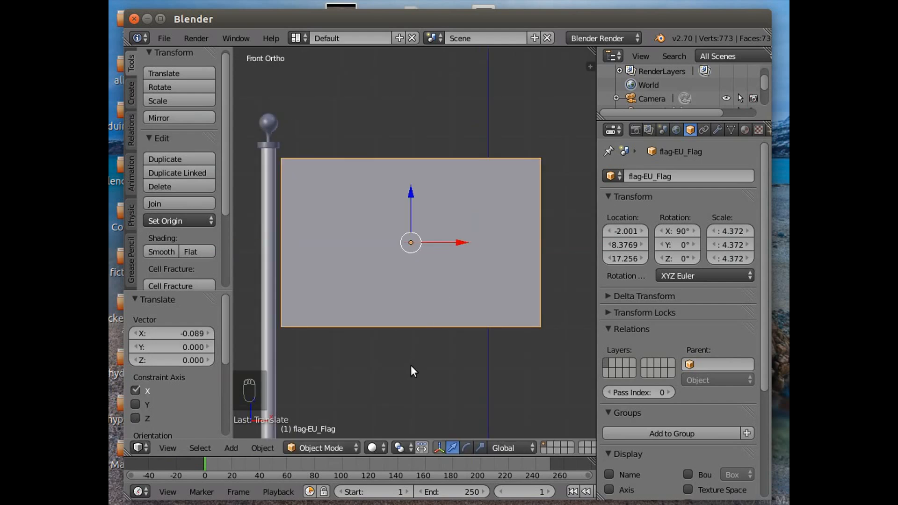
Subdivide the whole flag mesh six times in Edit Mode and return to Object Mode
left_click(321, 447)
left_click(330, 416)
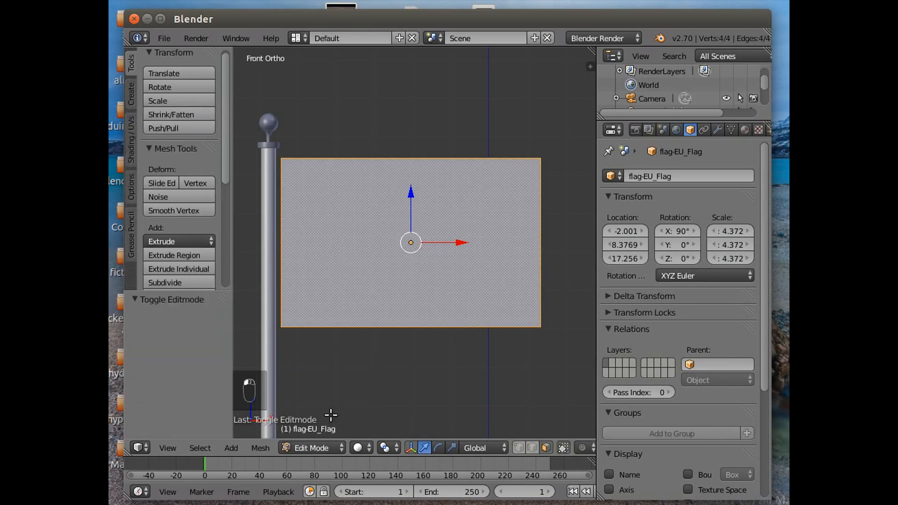
scroll(162, 240, "down", 3)
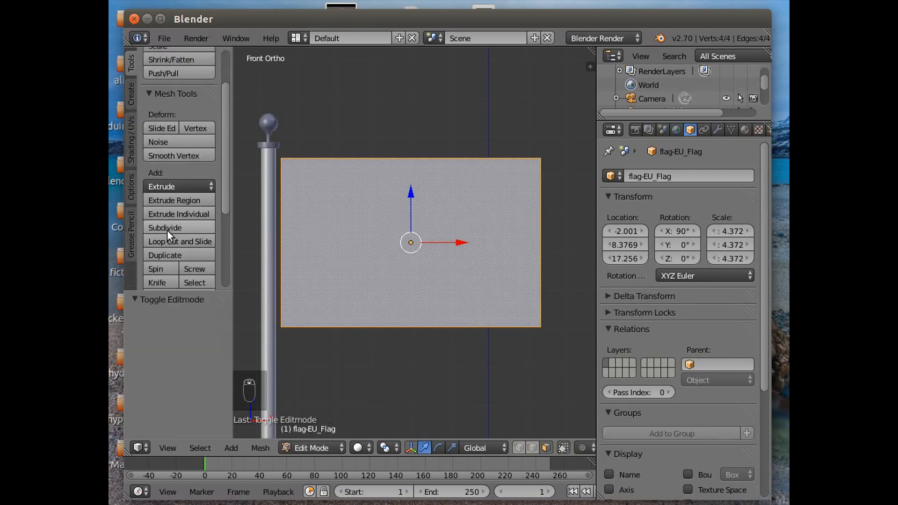
left_click(167, 227)
left_click(167, 227)
left_click(167, 227)
left_click(167, 227)
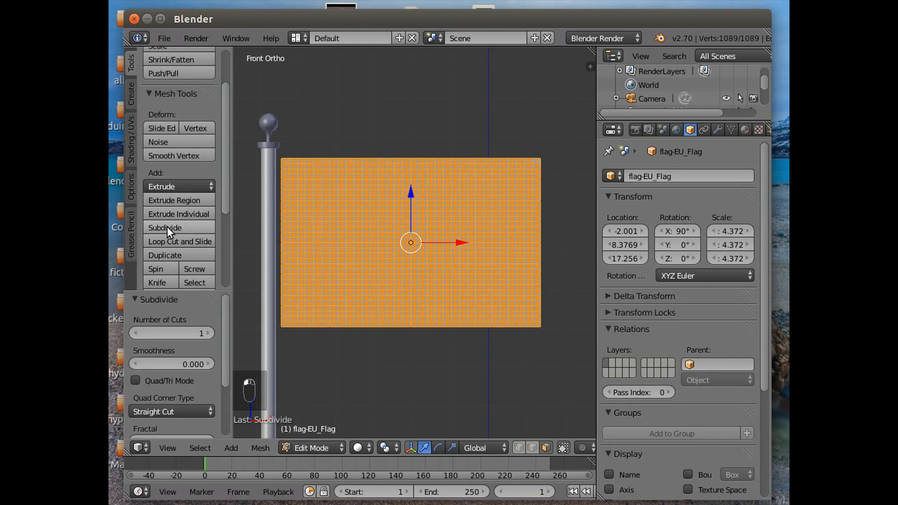
left_click(167, 227)
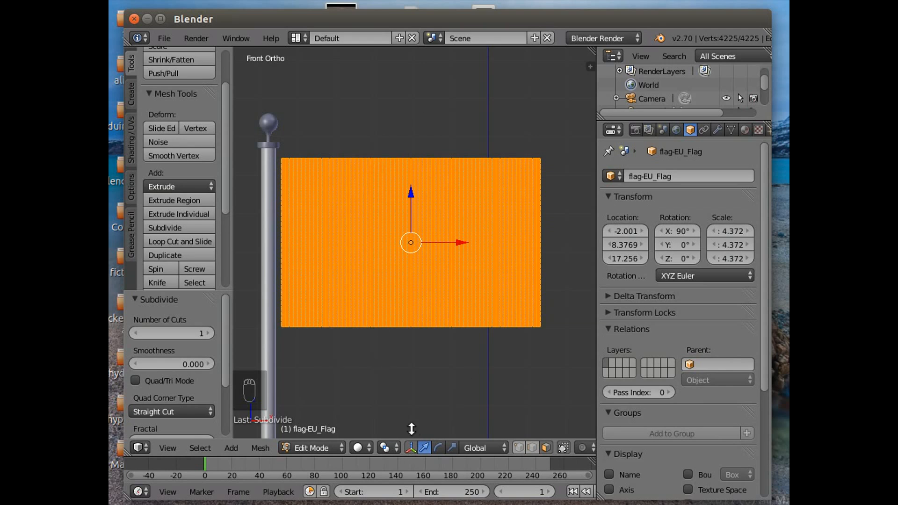
left_click(324, 445)
left_click(324, 433)
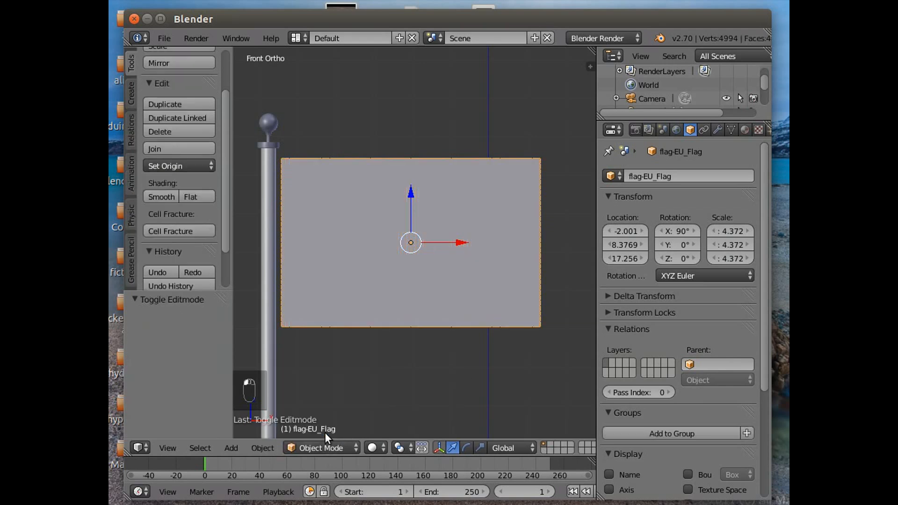
Preview the flag in Rendered viewport shading and return to Solid shading
left_click(377, 448)
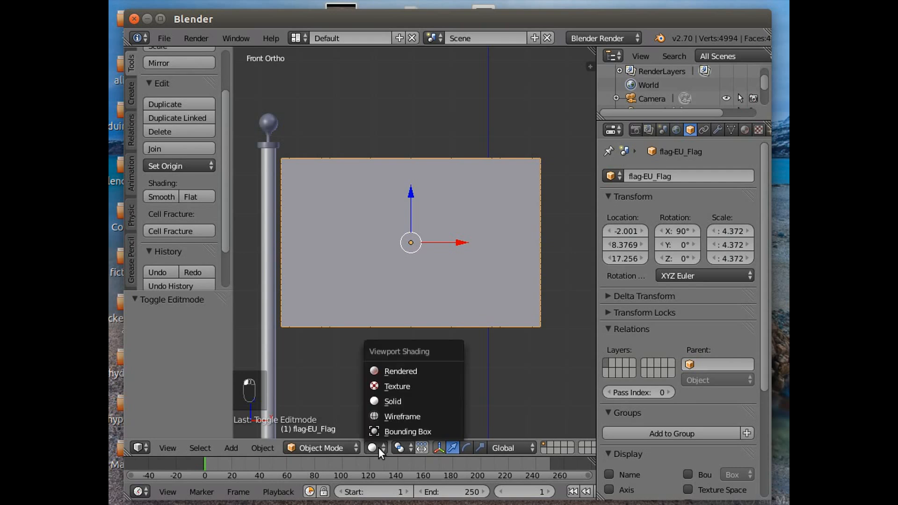
left_click(398, 370)
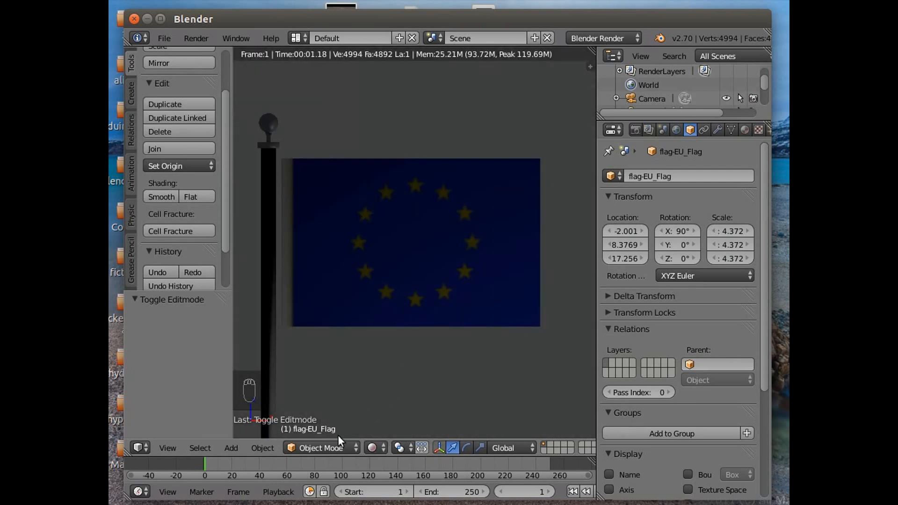
left_click(334, 448)
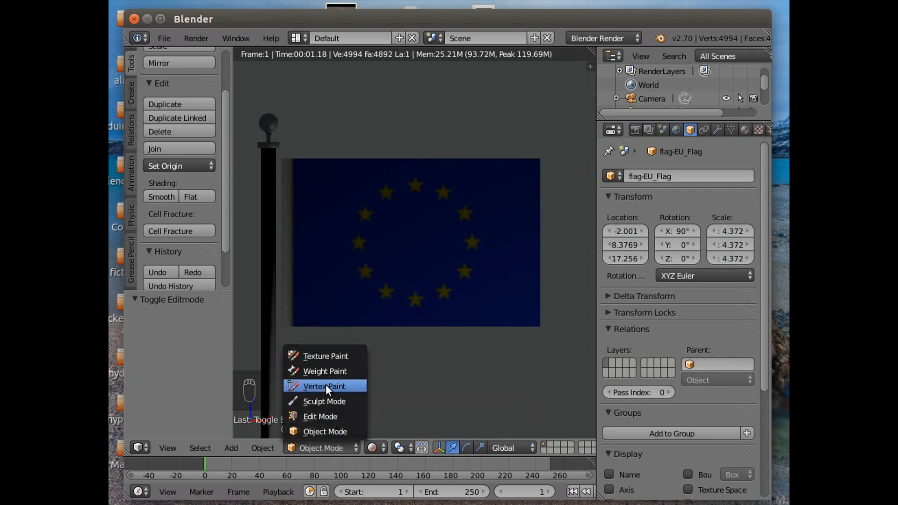
left_click(371, 448)
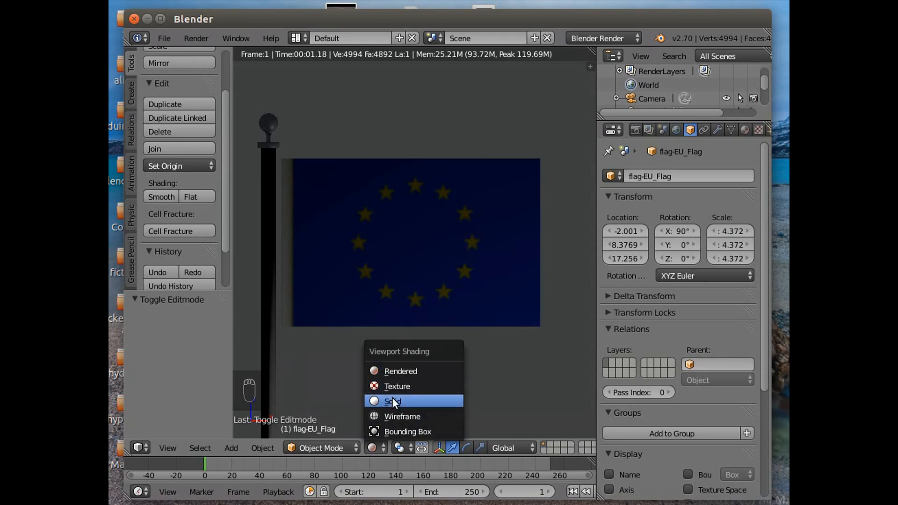
left_click(392, 401)
Raise the lamp to a Z location of about 19.688, slightly above the flag's height
scroll(390, 378, "down", 6)
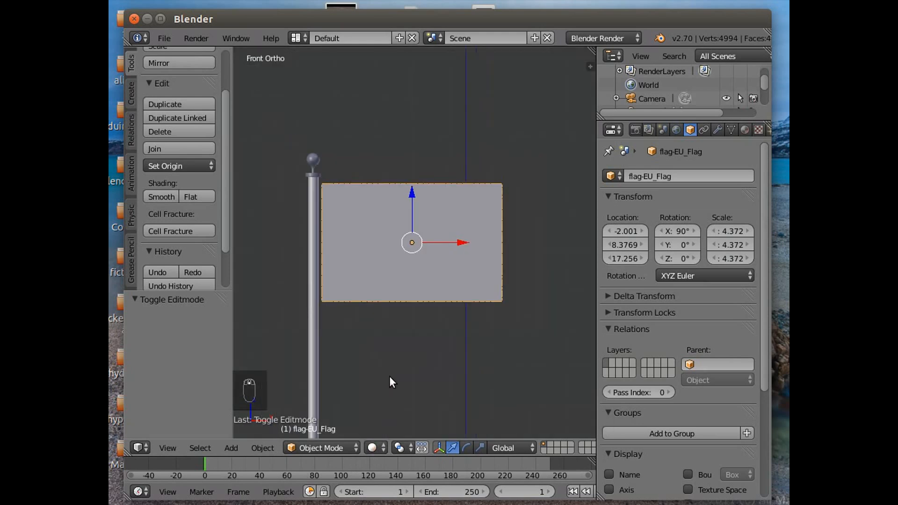
right_click(492, 388)
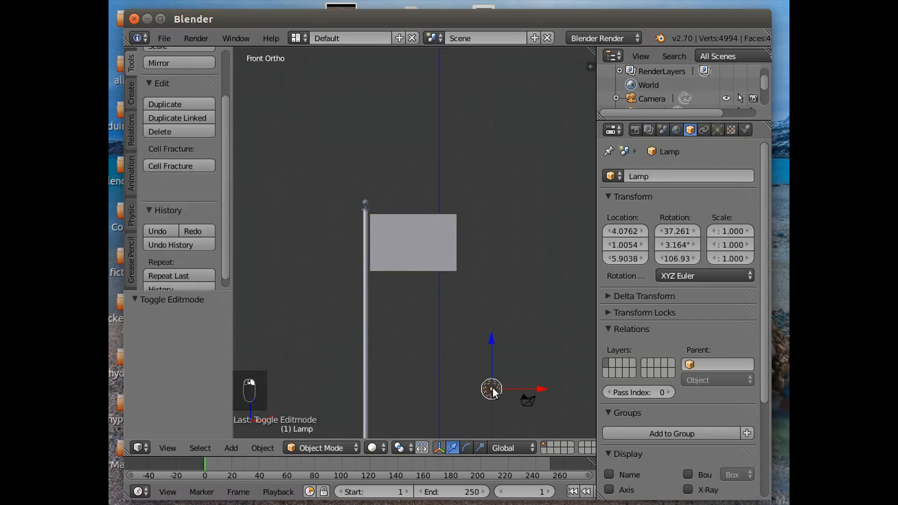
left_click_drag(492, 341, 490, 162)
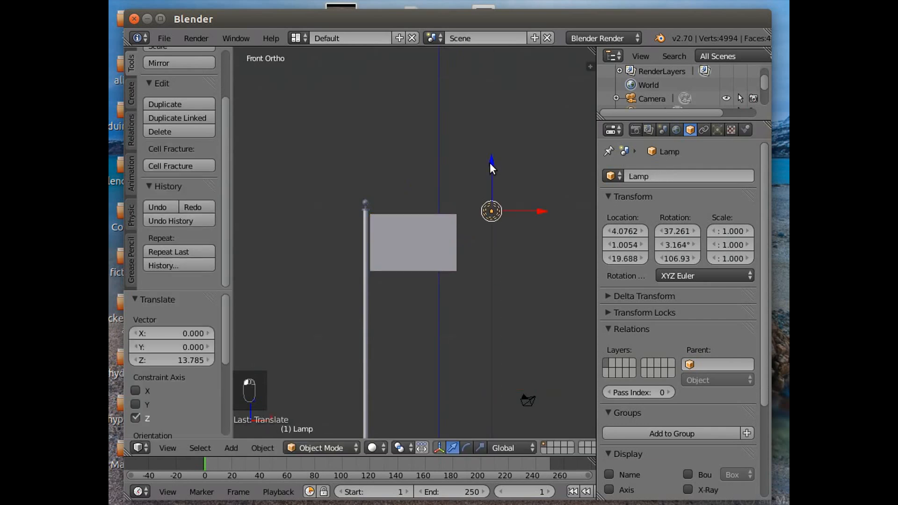
Change the lamp type to Spot and rotate it about 81.7° around the global X axis to aim at the flag
middle_click_drag(470, 300, 575, 343)
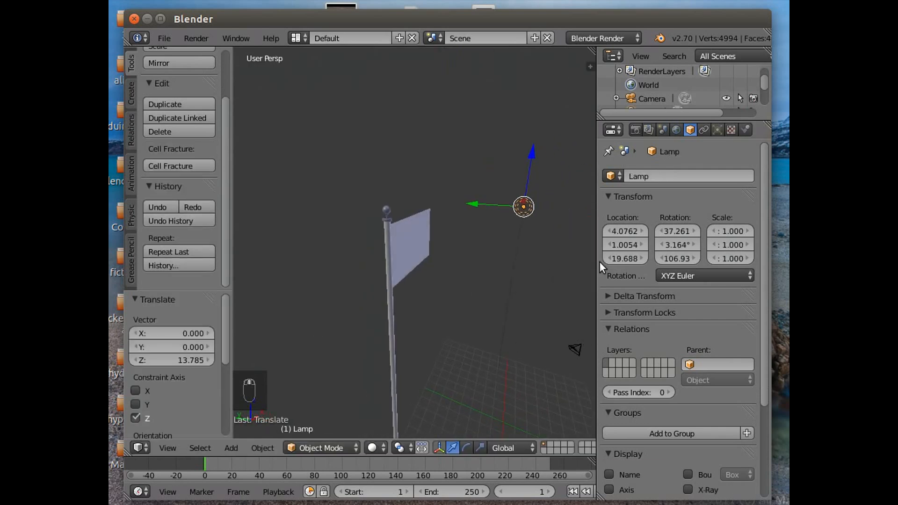
left_click(718, 129)
left_click(648, 326)
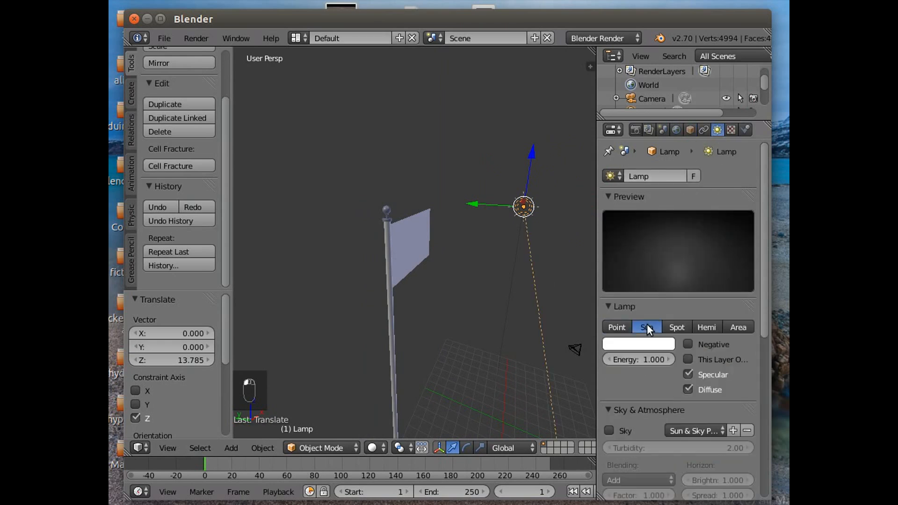
left_click(678, 328)
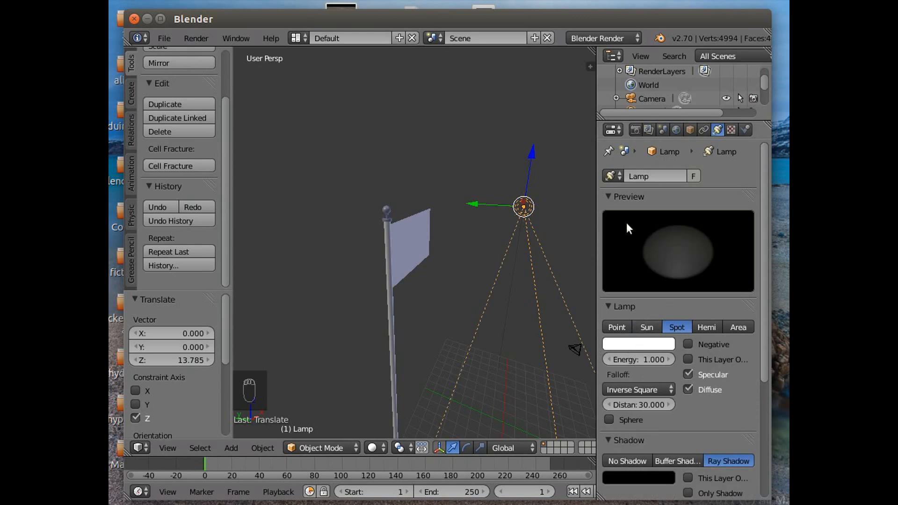
left_click(466, 448)
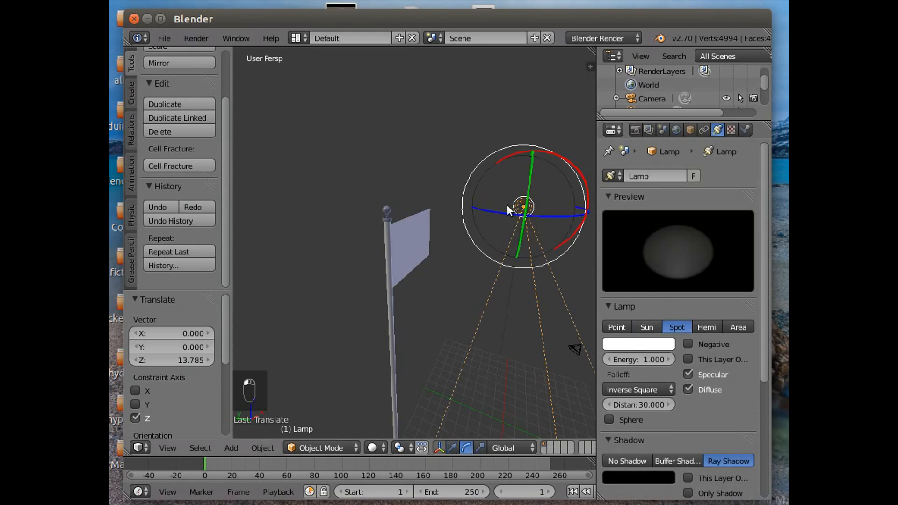
left_click_drag(566, 161, 586, 251)
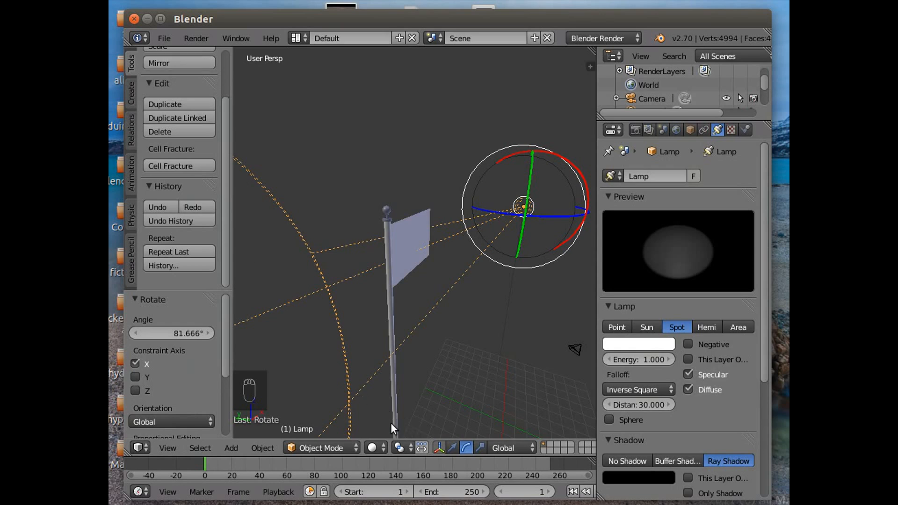
Set the spot lamp's energy to 2
middle_click_drag(425, 416, 311, 376)
left_click(638, 363)
type("2")
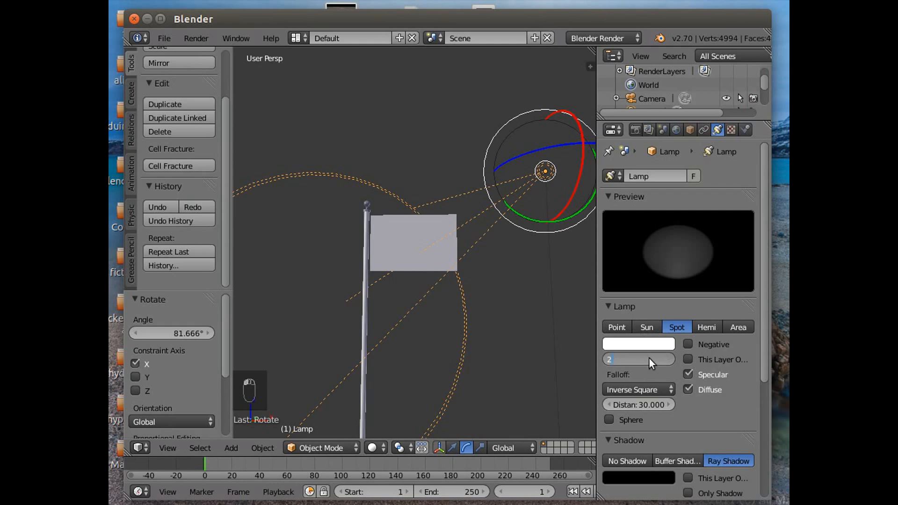
key("Return")
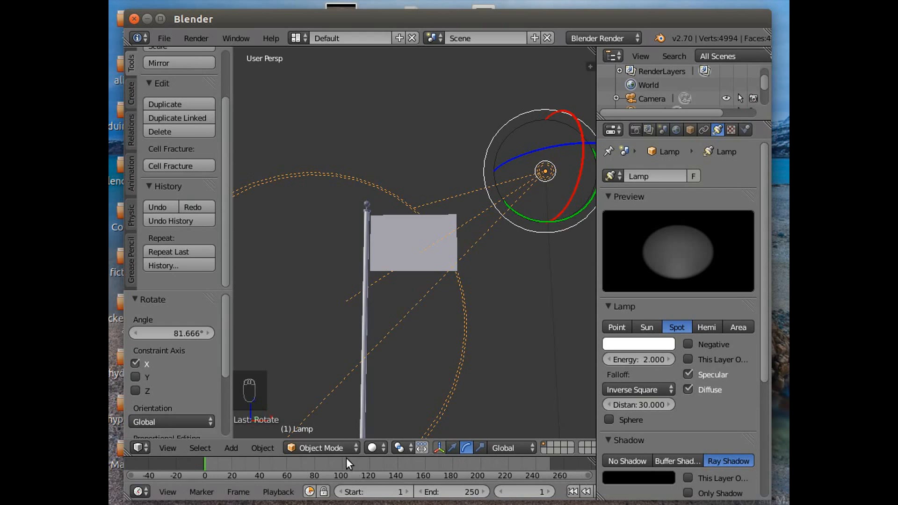
Switch the viewport to Rendered shading and examine the lighting on the flag up close
left_click(377, 448)
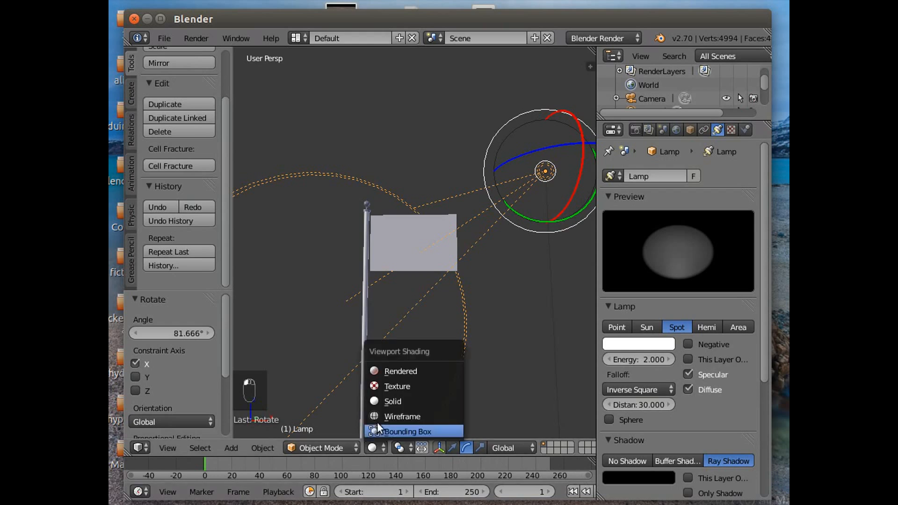
left_click(399, 369)
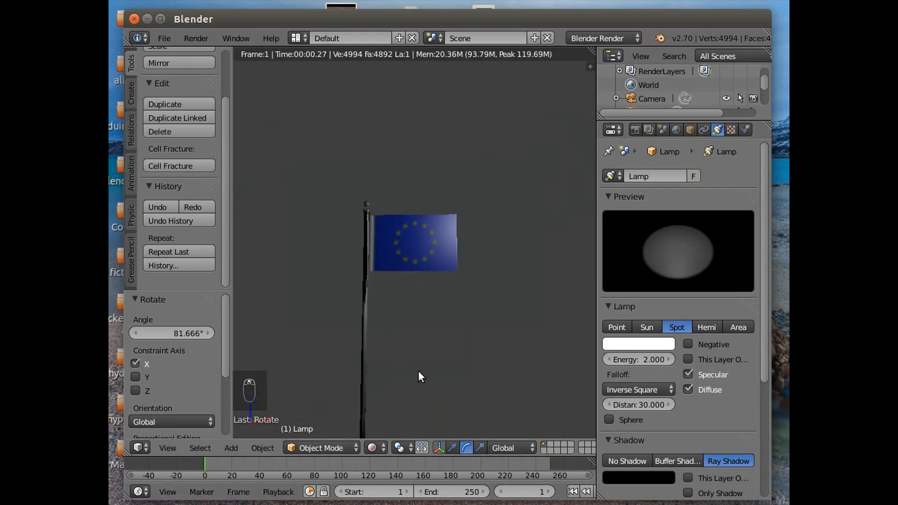
scroll(418, 377, "up", 6)
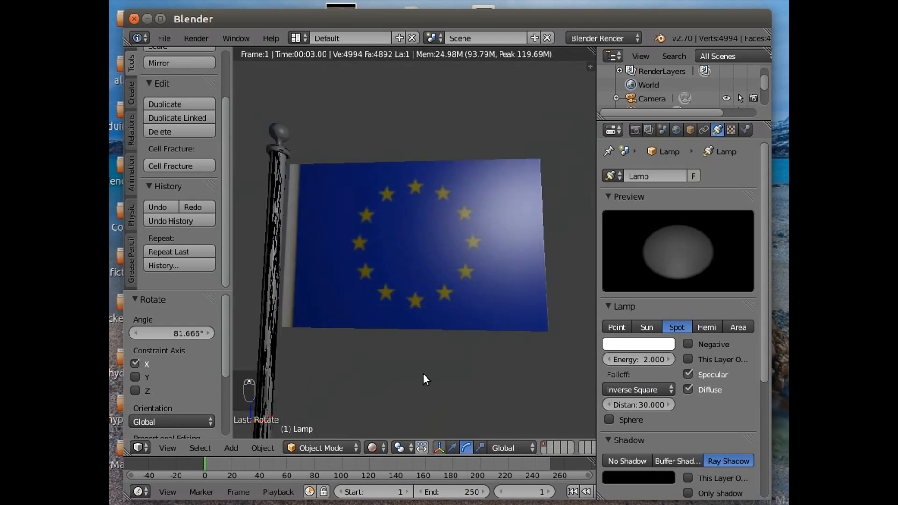
middle_click_drag(397, 376, 416, 380)
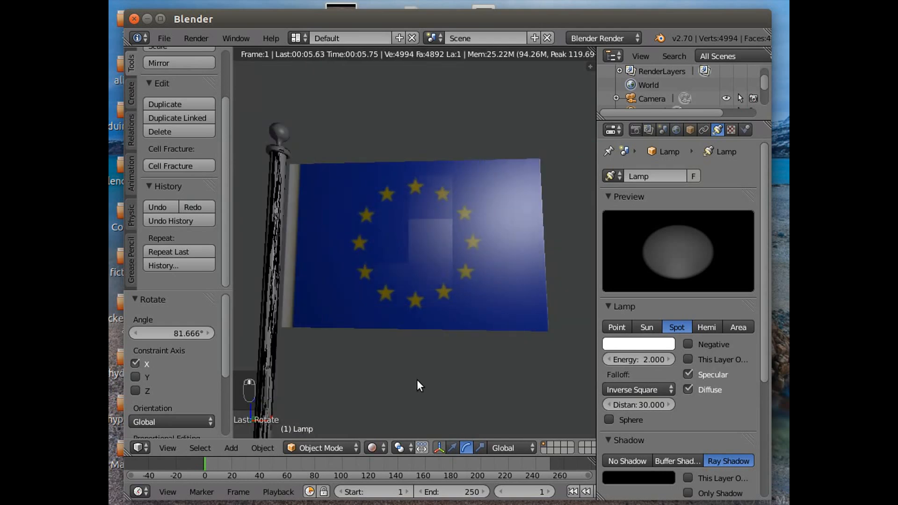
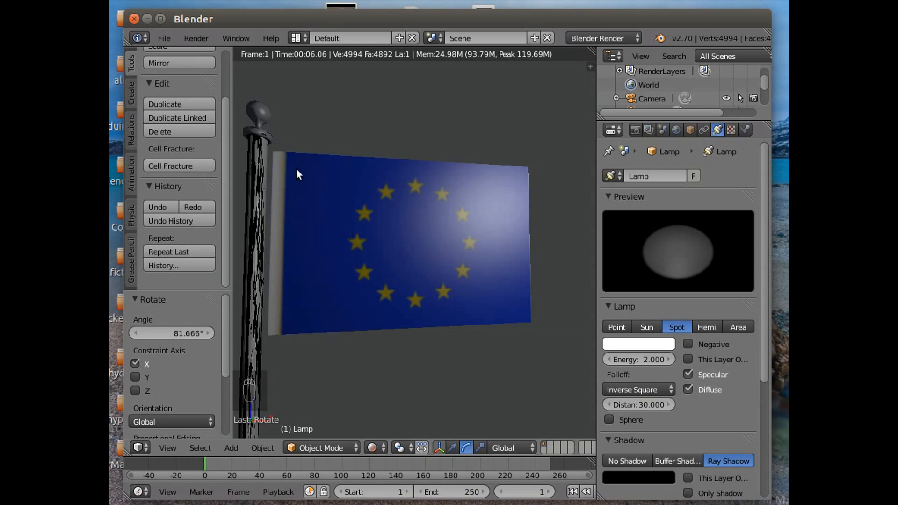
left_click(333, 446)
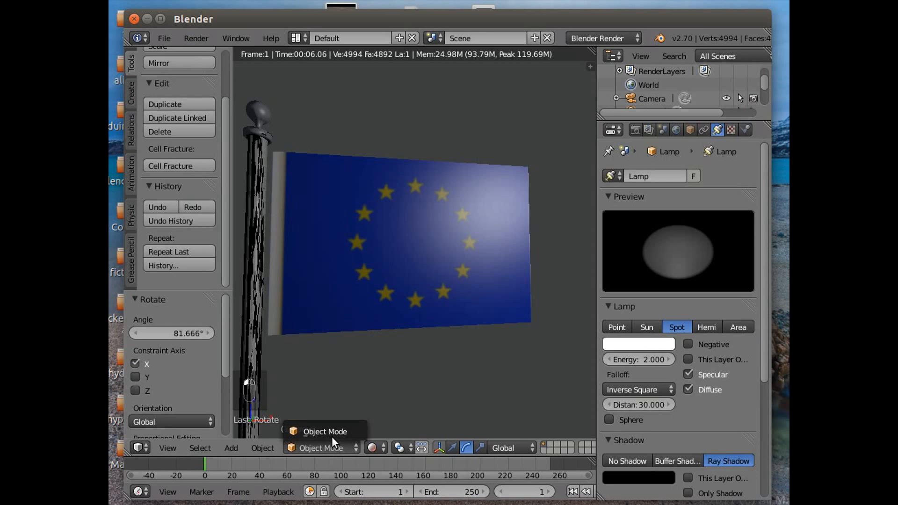
left_click(331, 431)
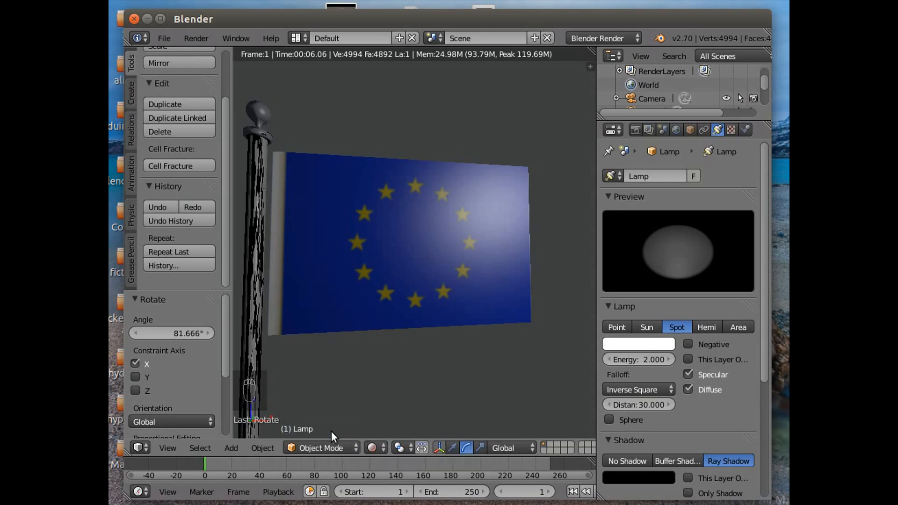
Return the viewport to Solid shading and enter Edit Mode on the flag
left_click(372, 446)
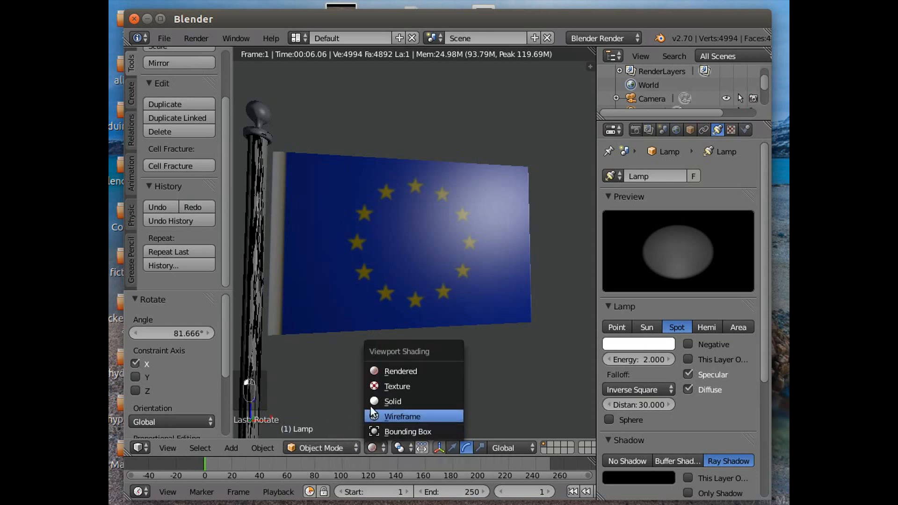
left_click(388, 402)
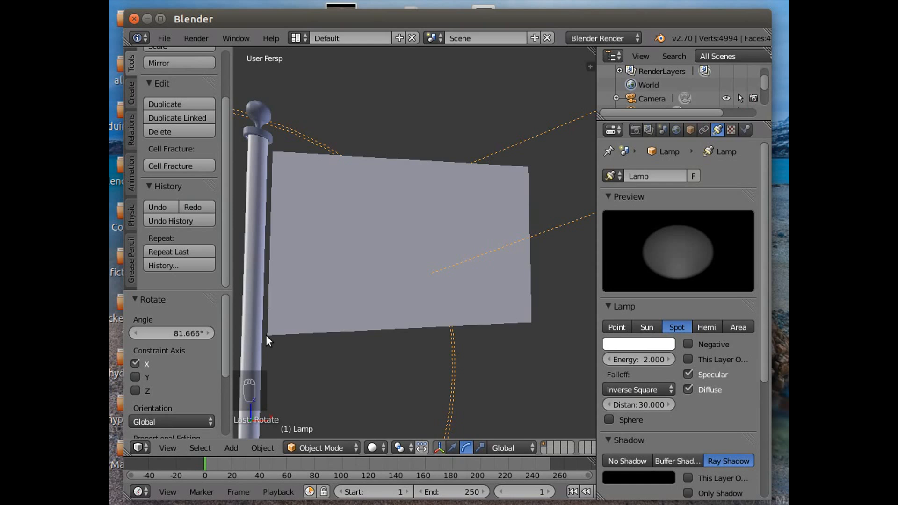
right_click(328, 292)
left_click(318, 448)
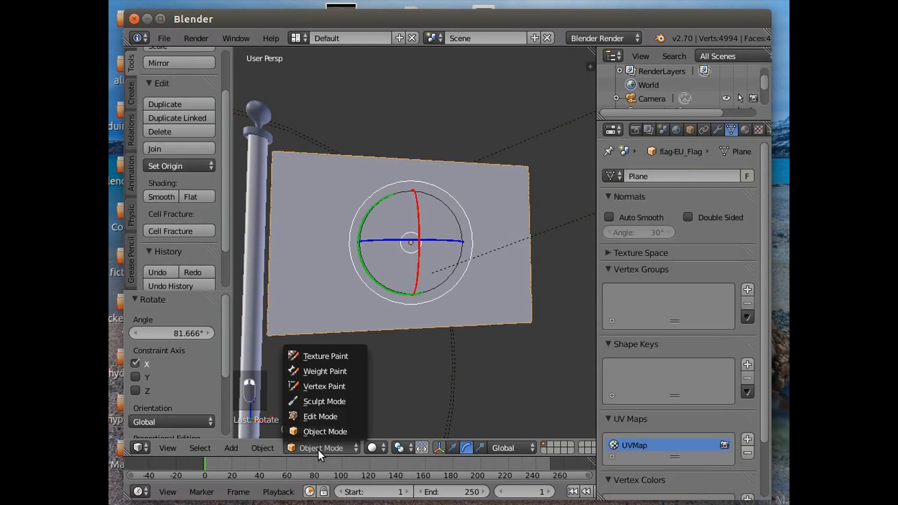
left_click(318, 416)
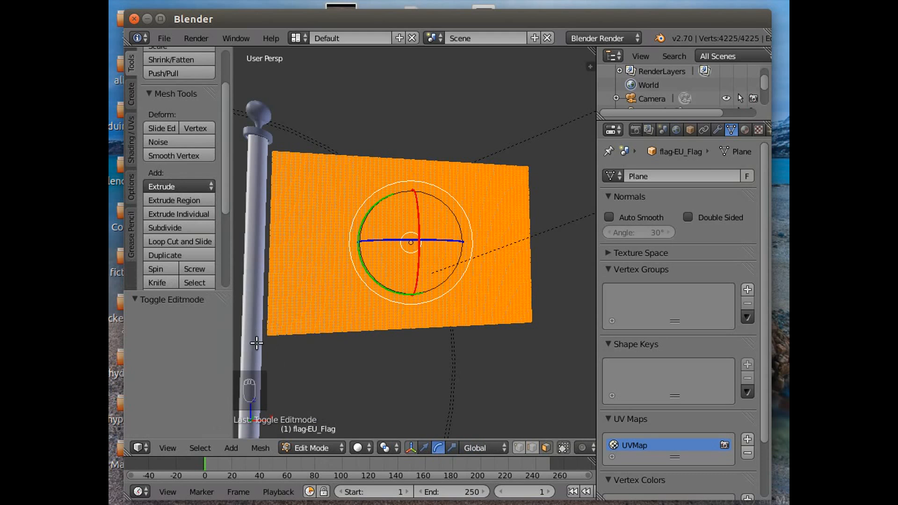
Deselect all of the flag's vertices and enable proportional editing with the Sphere falloff
left_click(167, 446)
left_click(195, 387)
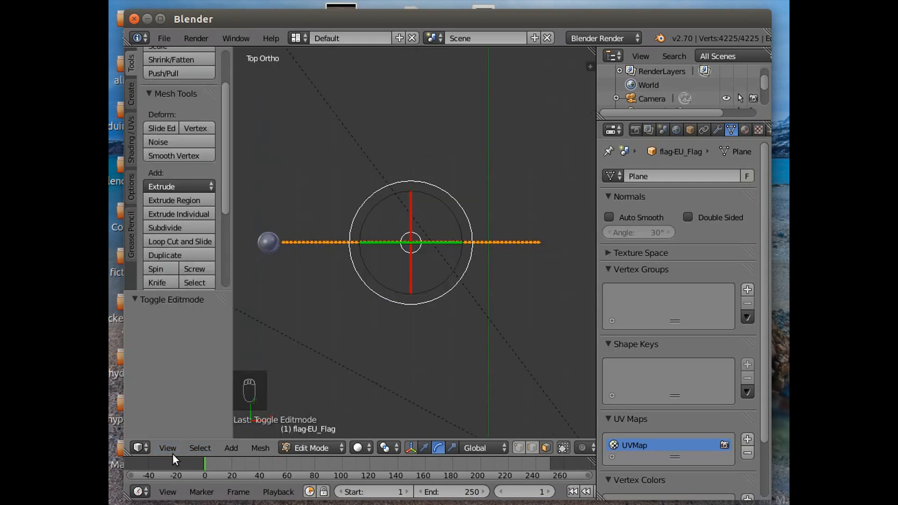
middle_click_drag(310, 357, 328, 212)
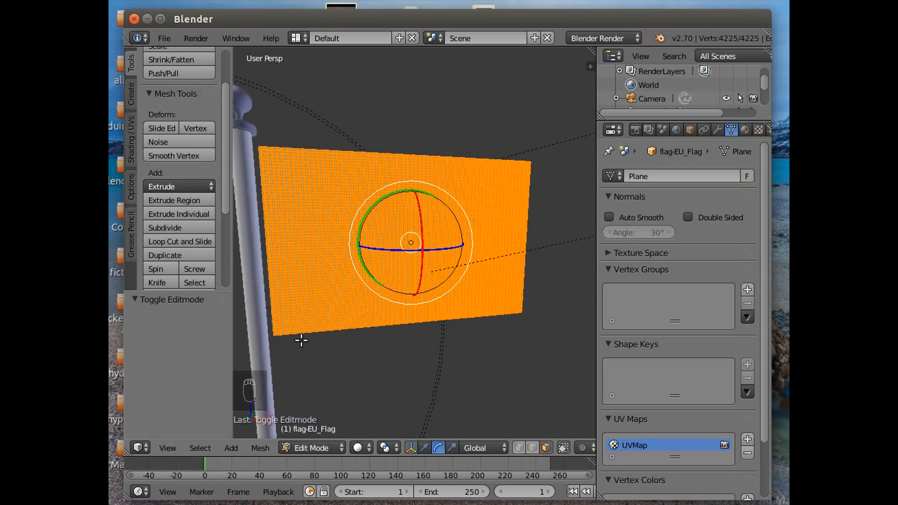
key("a")
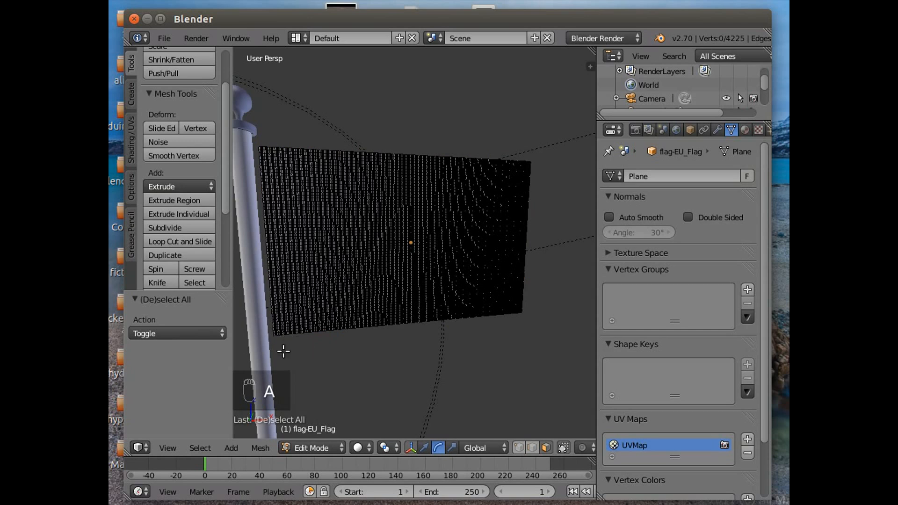
left_click(256, 448)
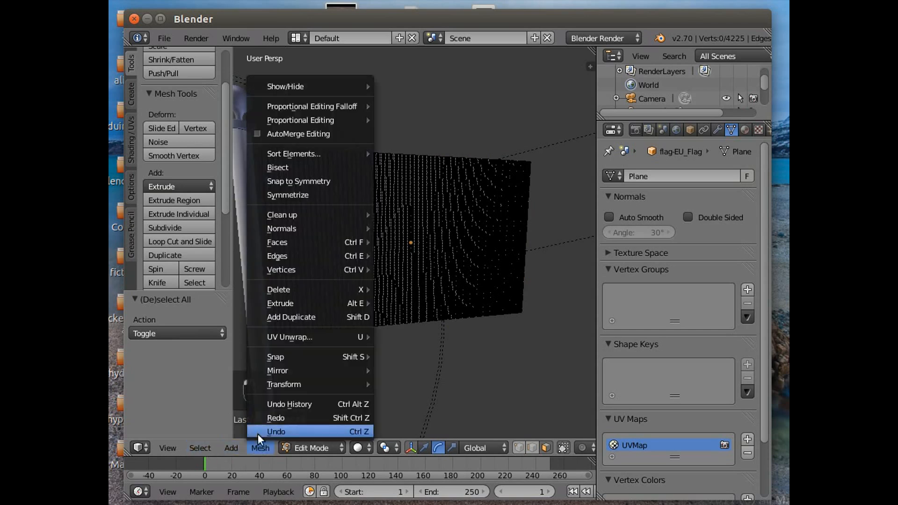
mouse_move(296, 109)
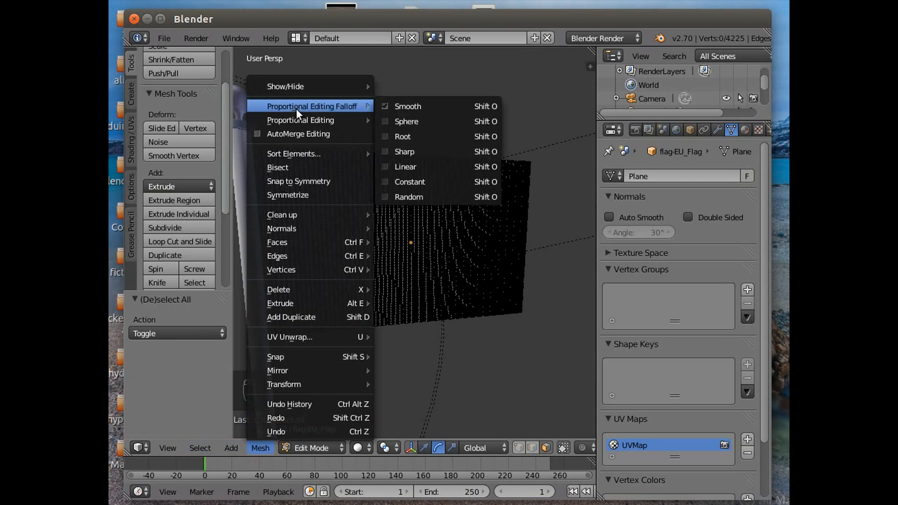
left_click(395, 115)
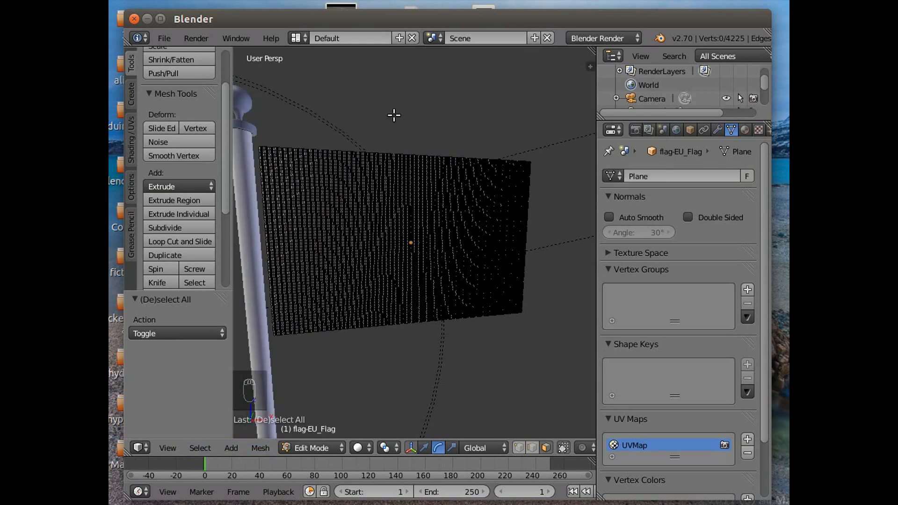
left_click(261, 449)
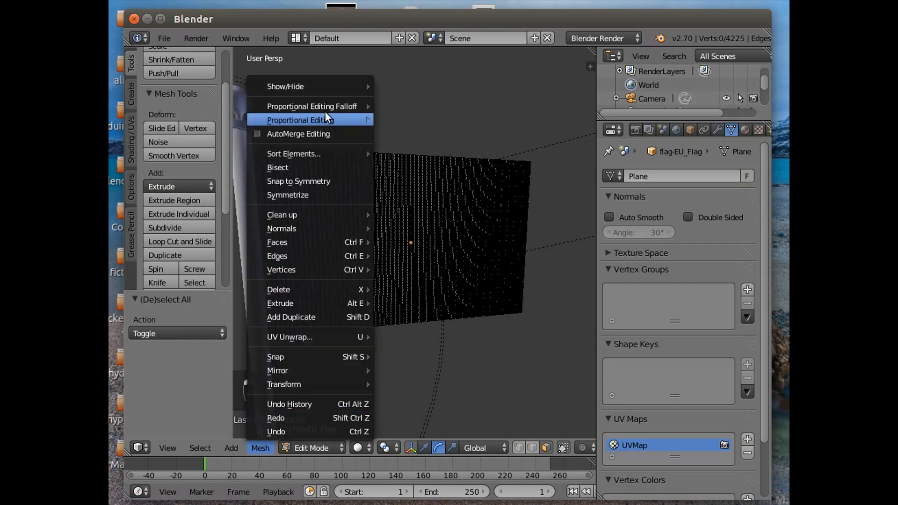
mouse_move(349, 117)
left_click(393, 135)
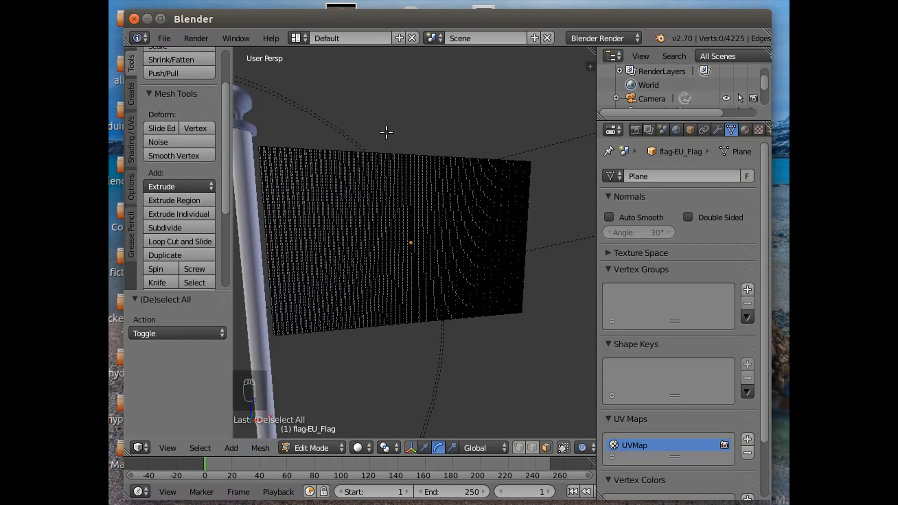
Move the vertices at the flag's lower pole-side corner about -0.088 along X with a proportional size of 0.91
right_click(274, 335)
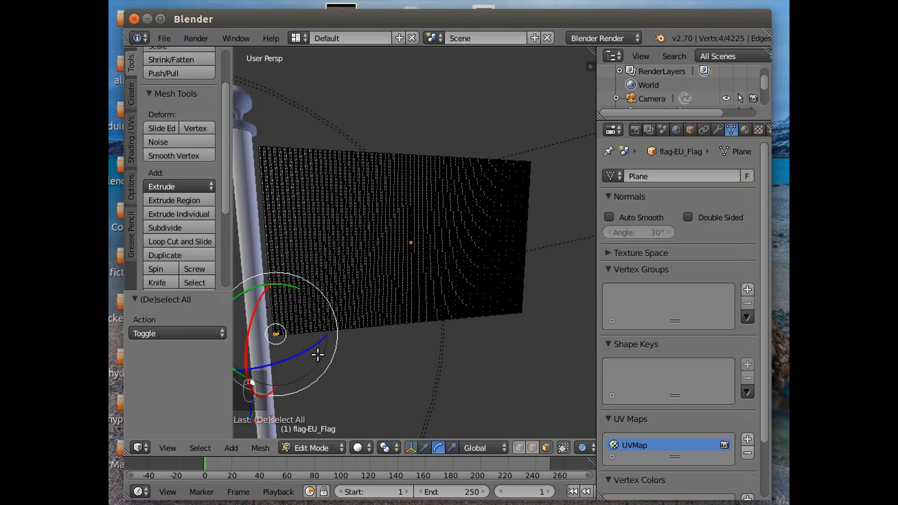
left_click(425, 448)
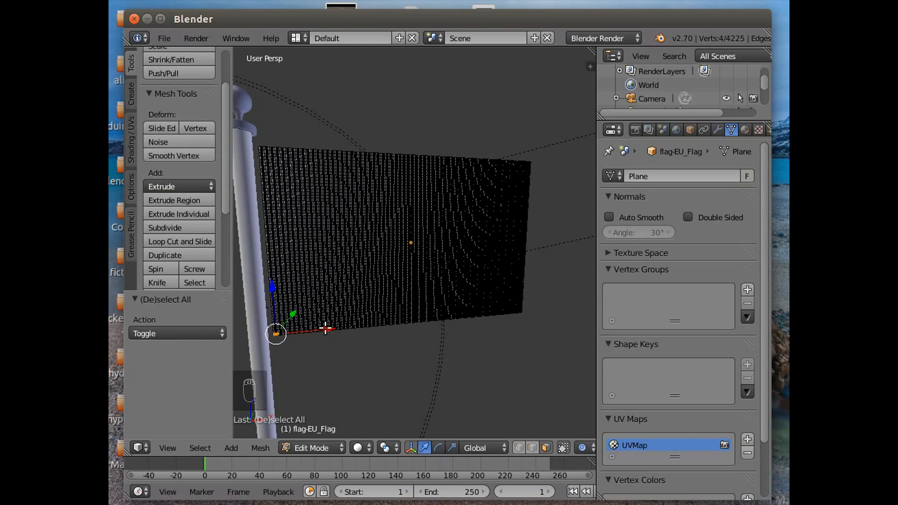
left_click_drag(326, 329, 325, 329)
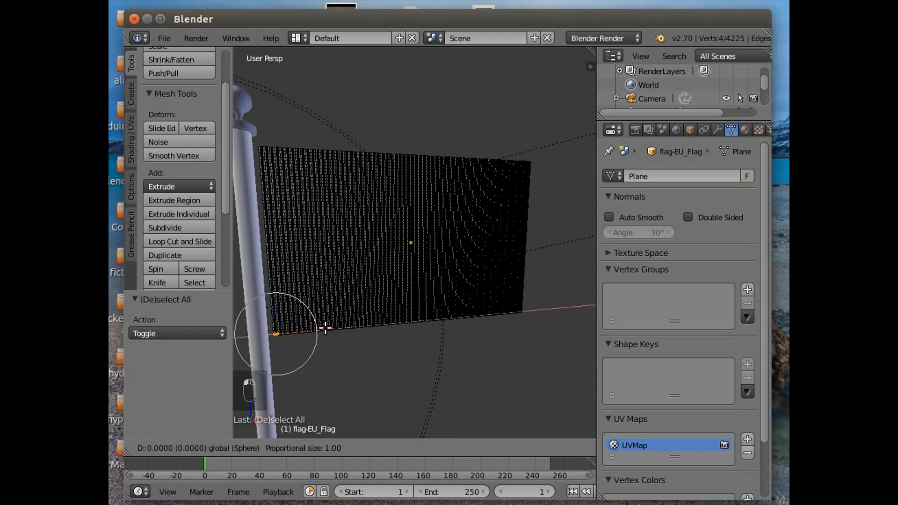
scroll(326, 329, "down", 2)
scroll(326, 329, "up", 5)
left_click_drag(323, 328, 321, 328)
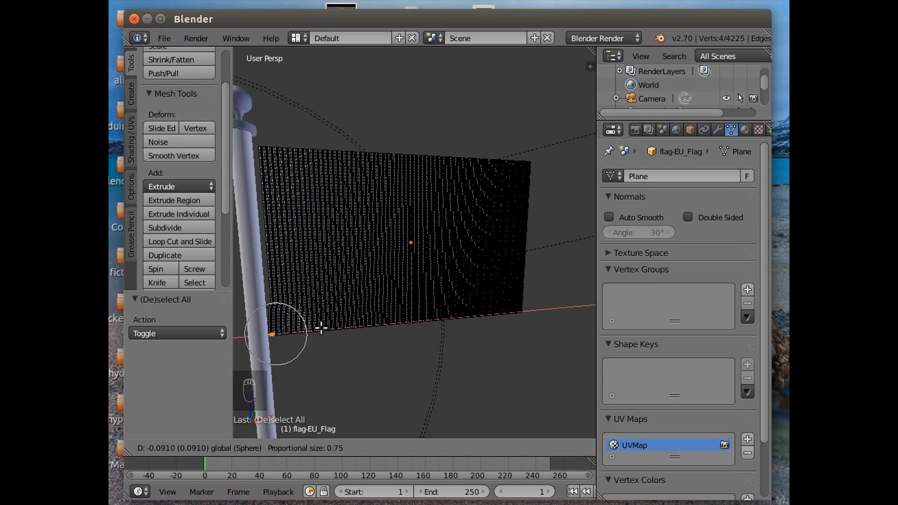
scroll(322, 328, "down", 5)
scroll(321, 328, "up", 4)
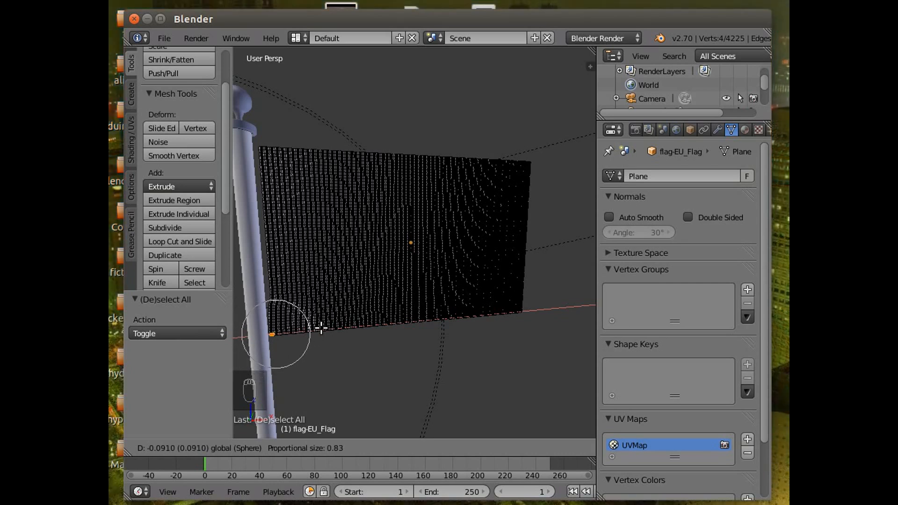
scroll(322, 328, "down", 5)
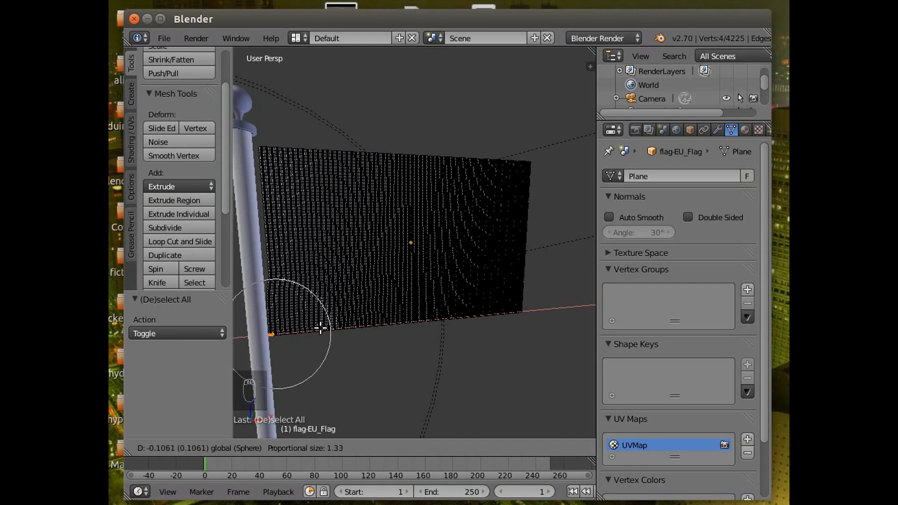
scroll(321, 327, "up", 1)
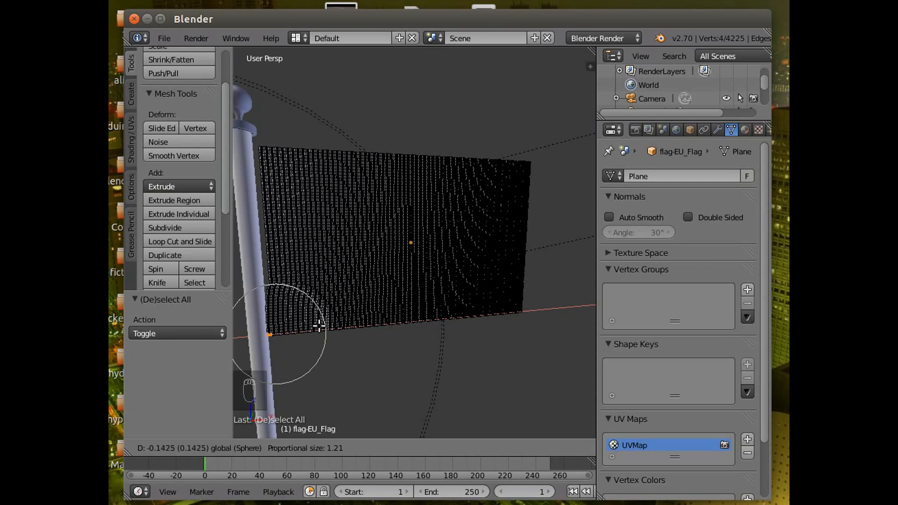
scroll(319, 326, "down", 3)
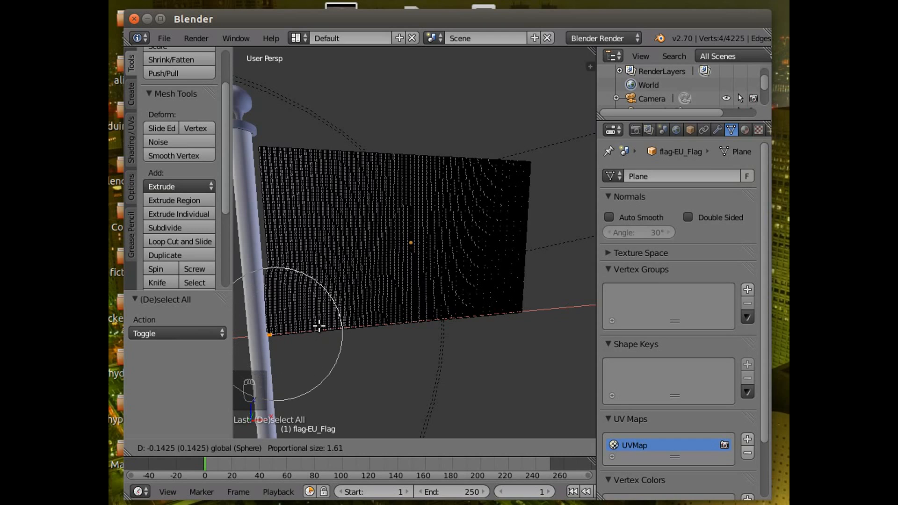
scroll(319, 327, "up", 5)
scroll(318, 325, "up", 1)
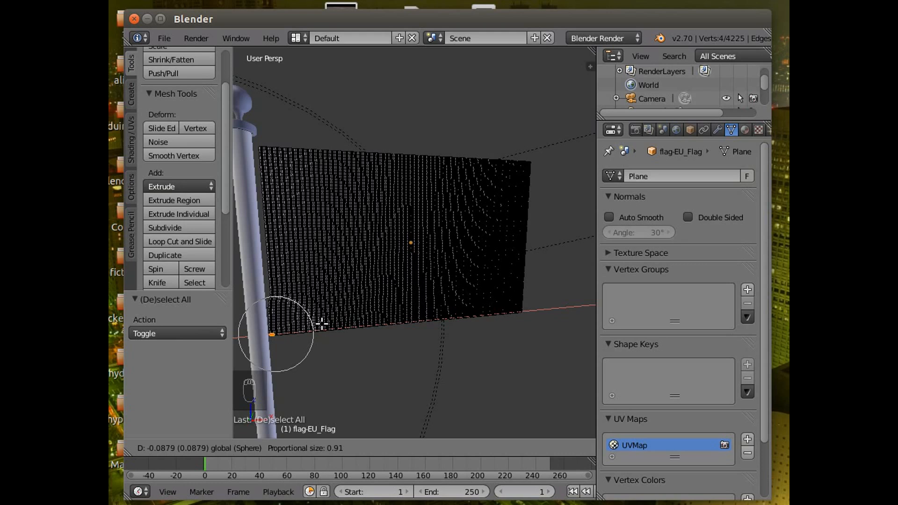
left_click(321, 323)
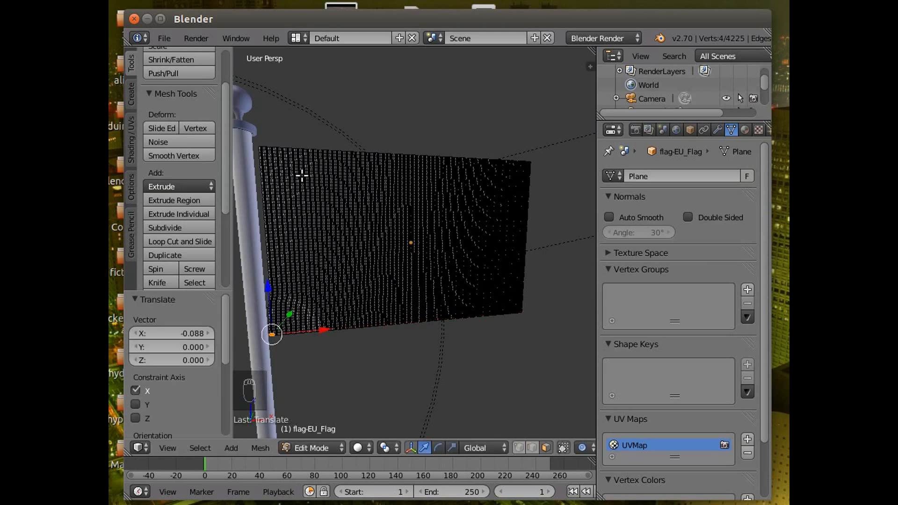
Move the vertices at the flag's upper pole-side corner about -0.127 along X towards the pole
right_click(261, 147)
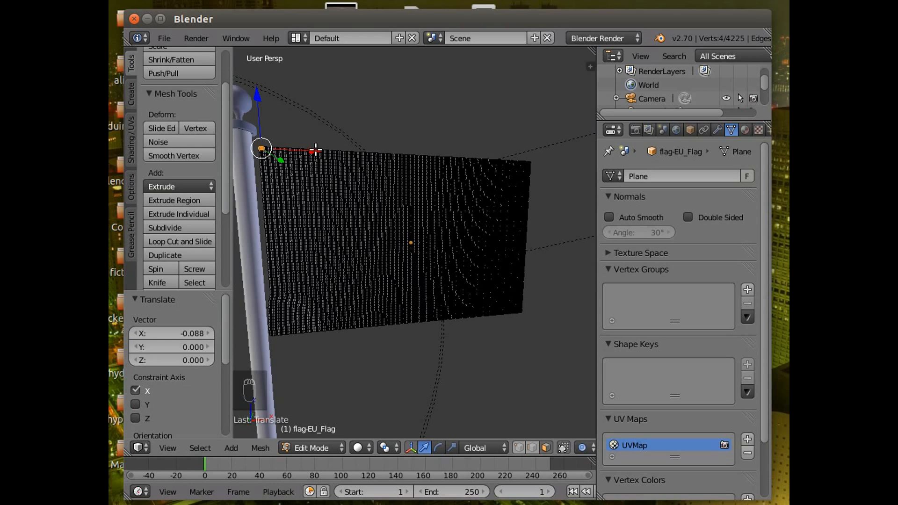
key("g")
key("x")
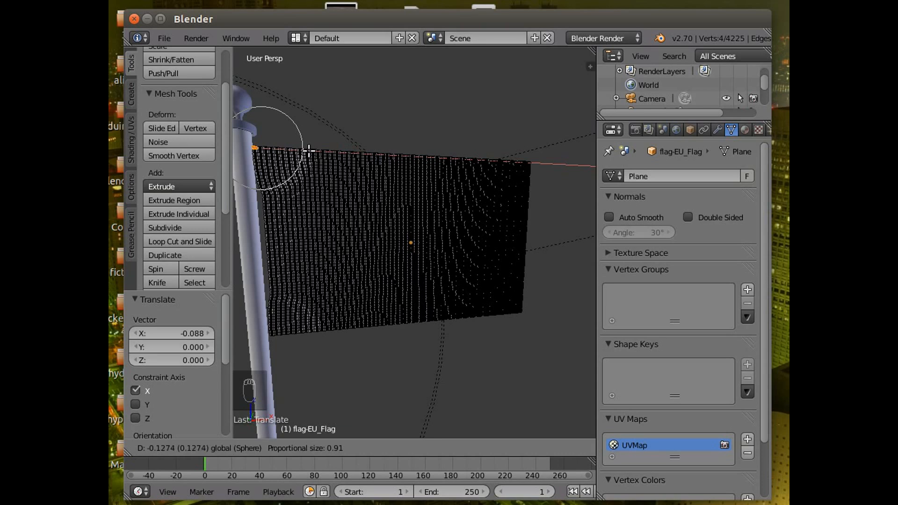
left_click(308, 151)
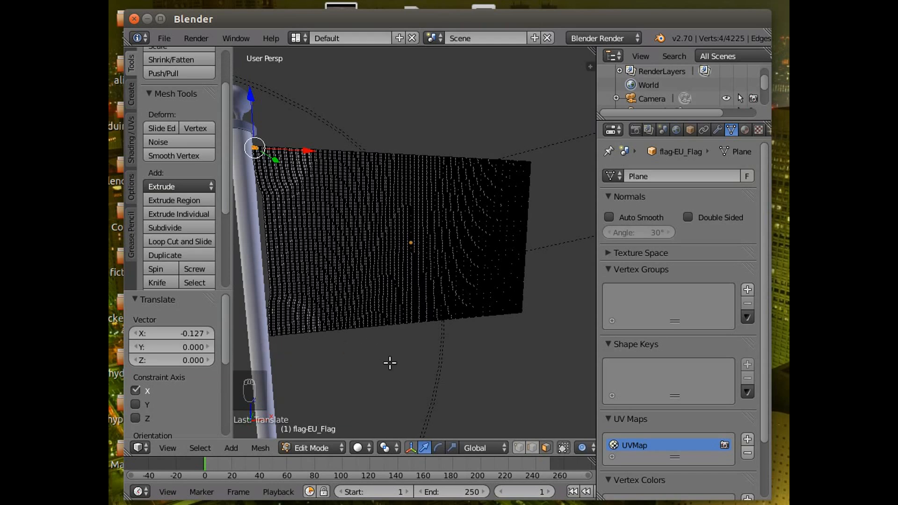
Examine the reshaped pole-side edge of the flag in Rendered shading and return to Solid shading
left_click(361, 447)
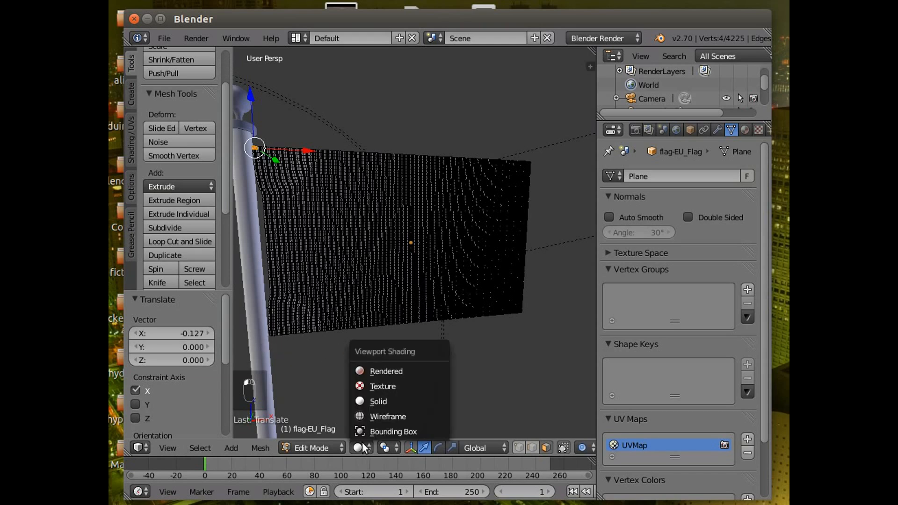
left_click(375, 371)
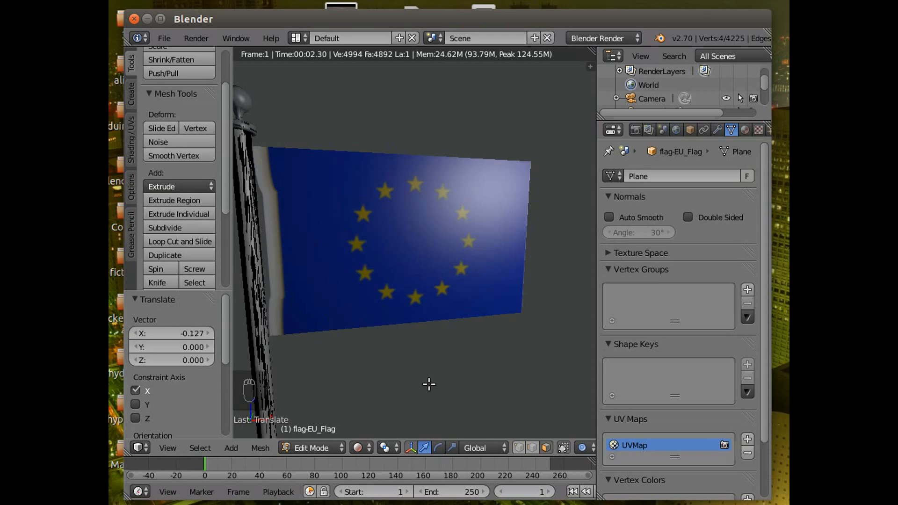
left_click(358, 449)
left_click(382, 402)
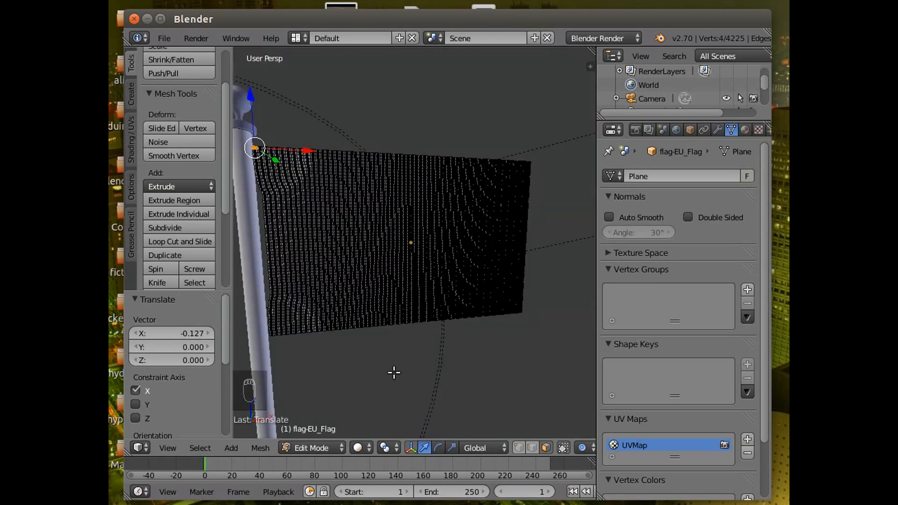
Switch back to Object Mode and add a Wind force field to the scene
scroll(395, 373, "down", 3)
scroll(412, 367, "down", 2)
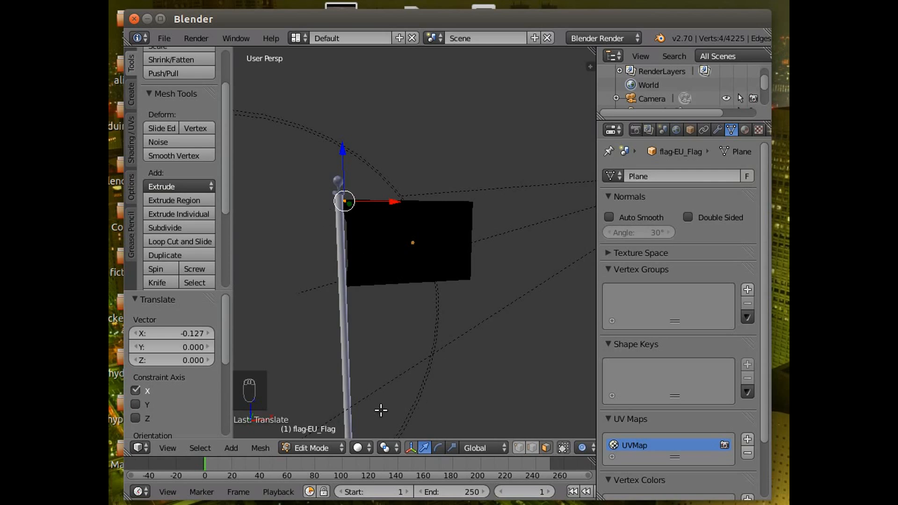
left_click(319, 450)
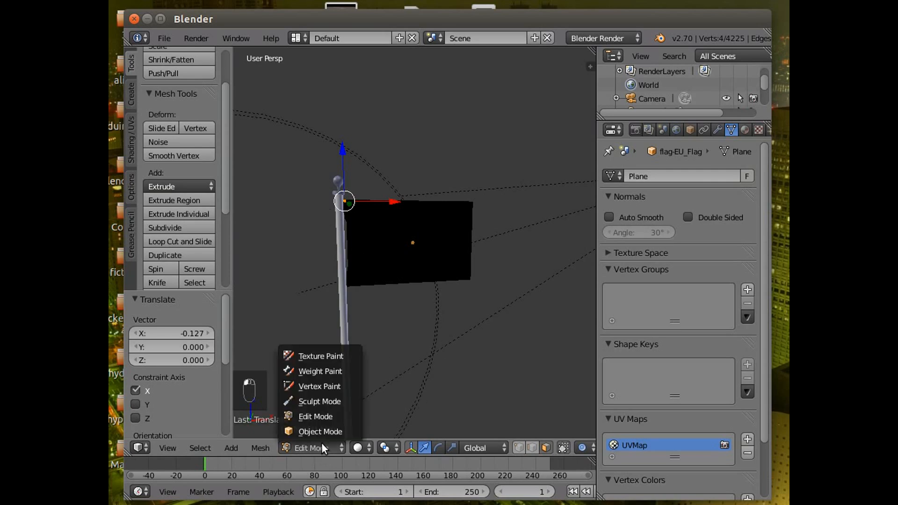
left_click(325, 431)
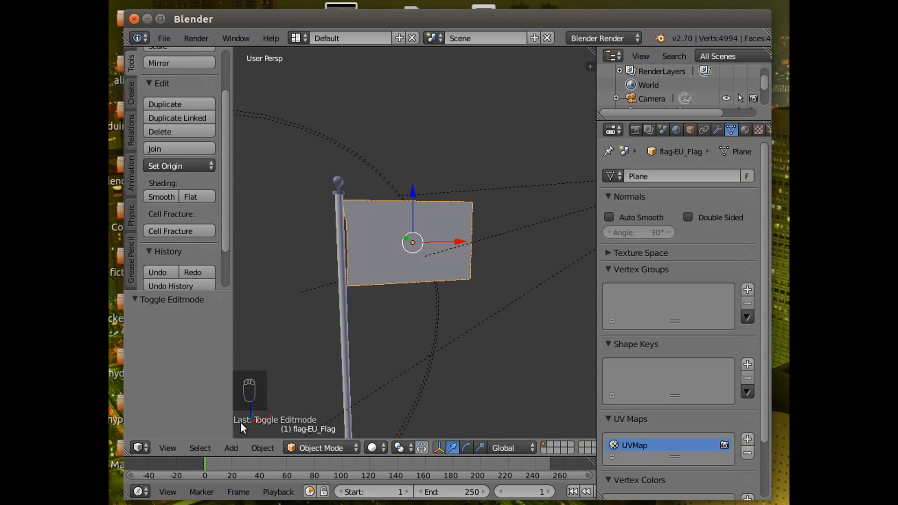
left_click(226, 446)
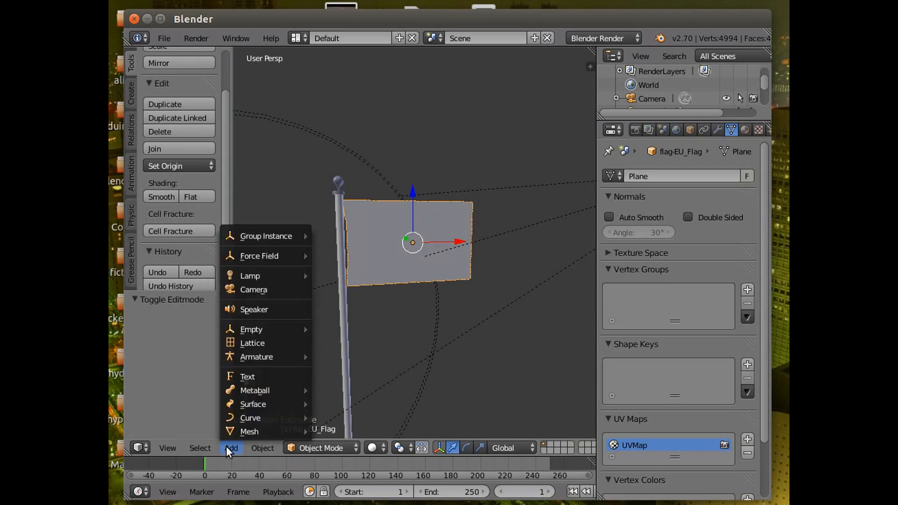
mouse_move(265, 257)
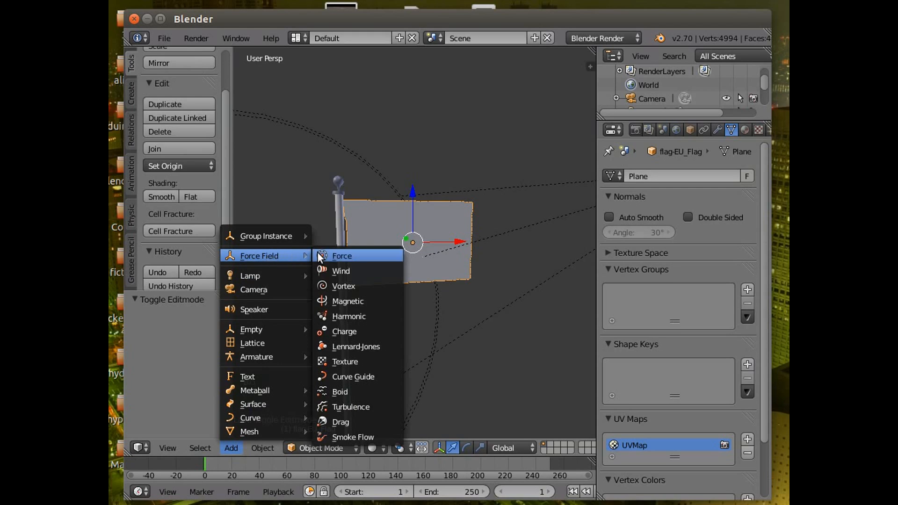
left_click(343, 271)
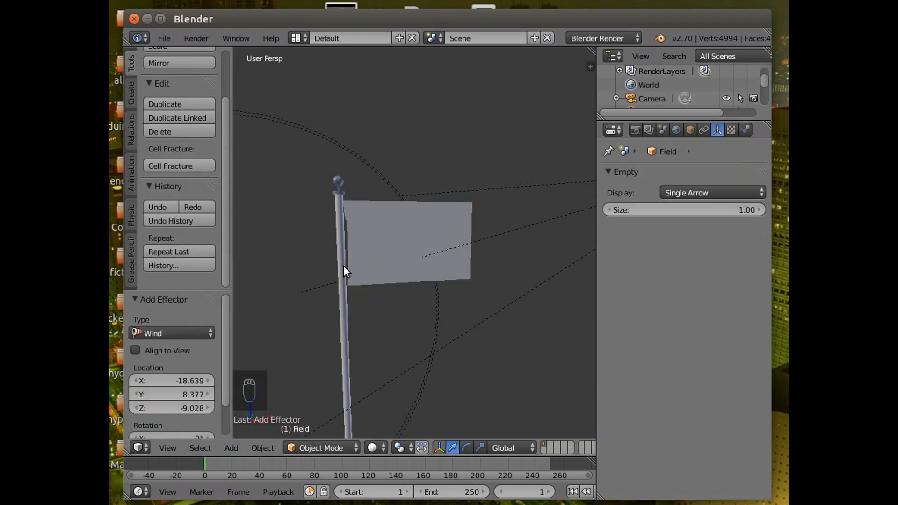
scroll(317, 272, "down", 5)
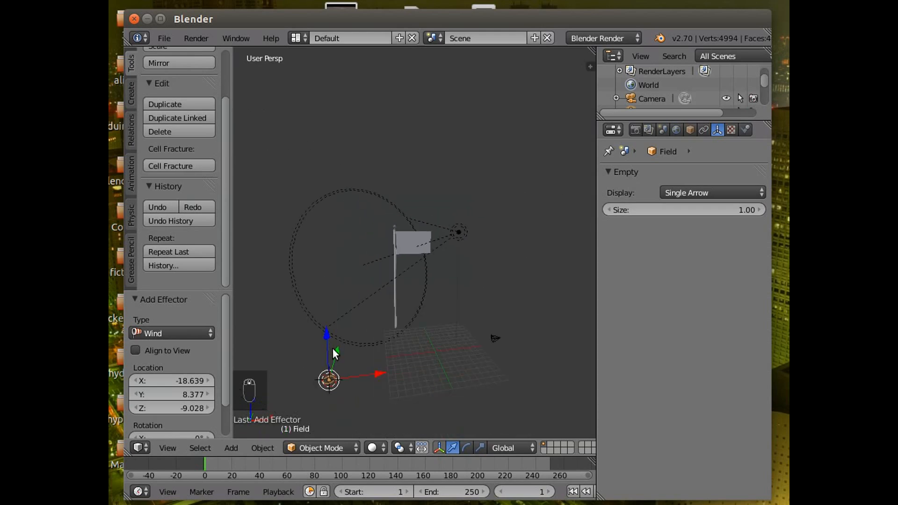
Raise the wind force field along Z to the flag's height and move it about 4.917 along X towards the pole
left_click_drag(328, 338, 337, 201)
left_click_drag(350, 238, 388, 248)
scroll(347, 330, "down", 3)
scroll(349, 323, "up", 8)
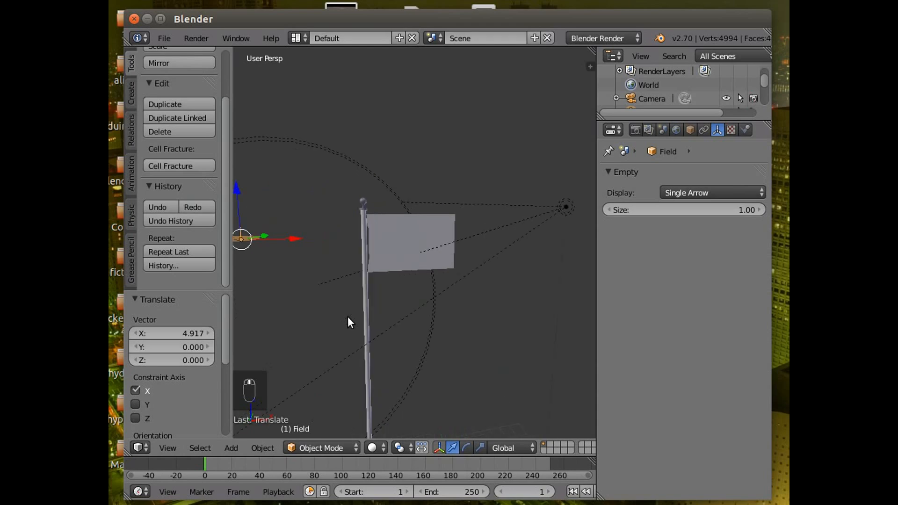
scroll(348, 316, "down", 1)
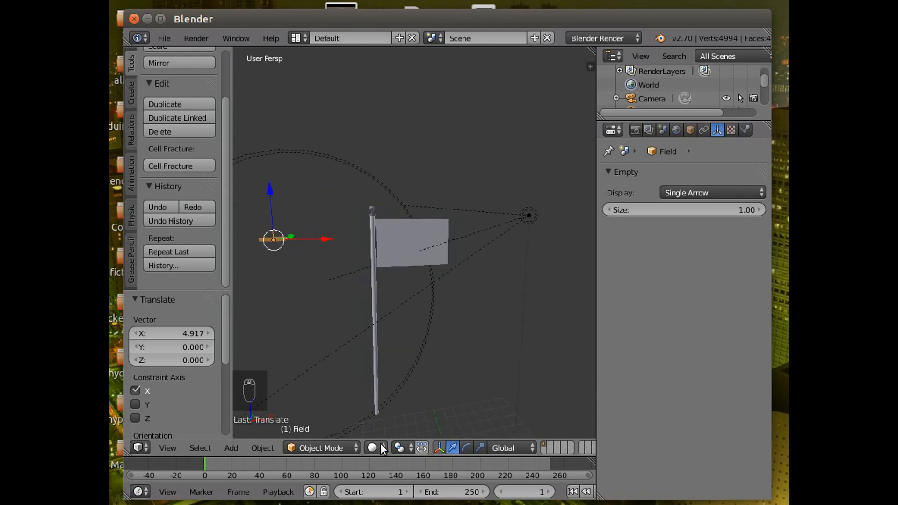
Rotate the wind field about 86° around Y and -15.88° around Z to face the flag, and shift it 2.313 along Y
left_click(466, 448)
left_click_drag(290, 193, 315, 251)
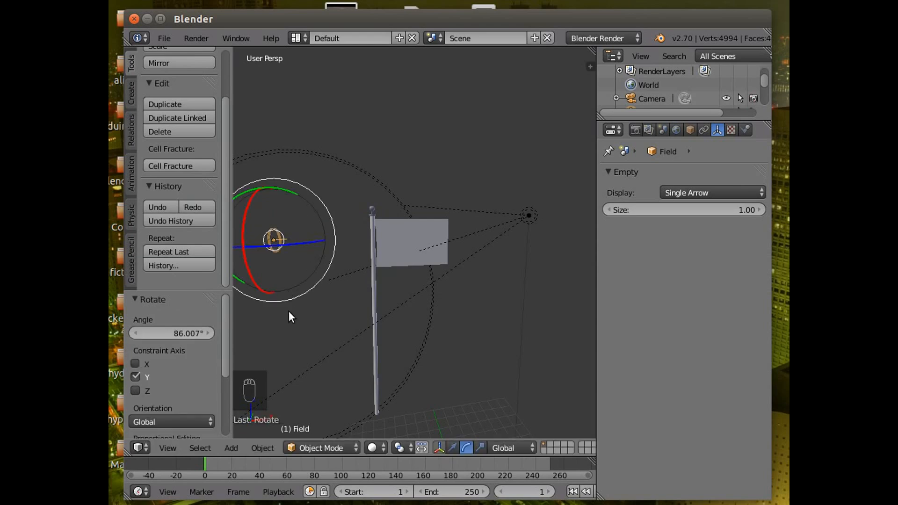
middle_click_drag(287, 340, 300, 420)
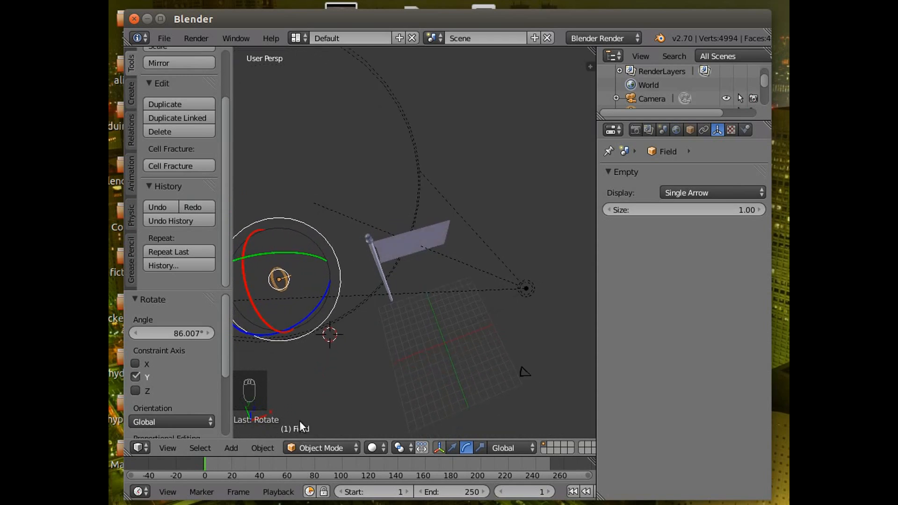
left_click_drag(304, 314, 302, 328)
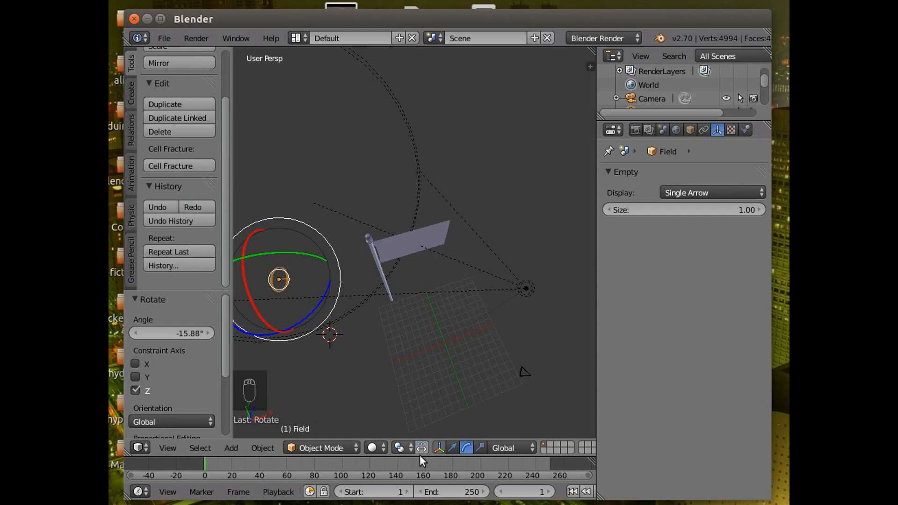
left_click(453, 449)
left_click_drag(282, 241, 283, 214)
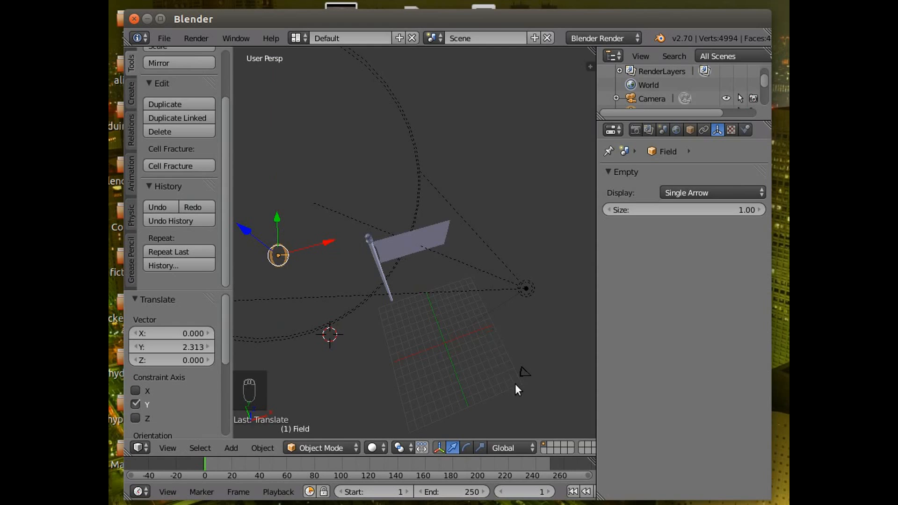
Look through the camera and move it upwards in two moves, by about 5.65 and 7.011 along Z, to bring the flag towards the frame
left_click(159, 448)
left_click(187, 396)
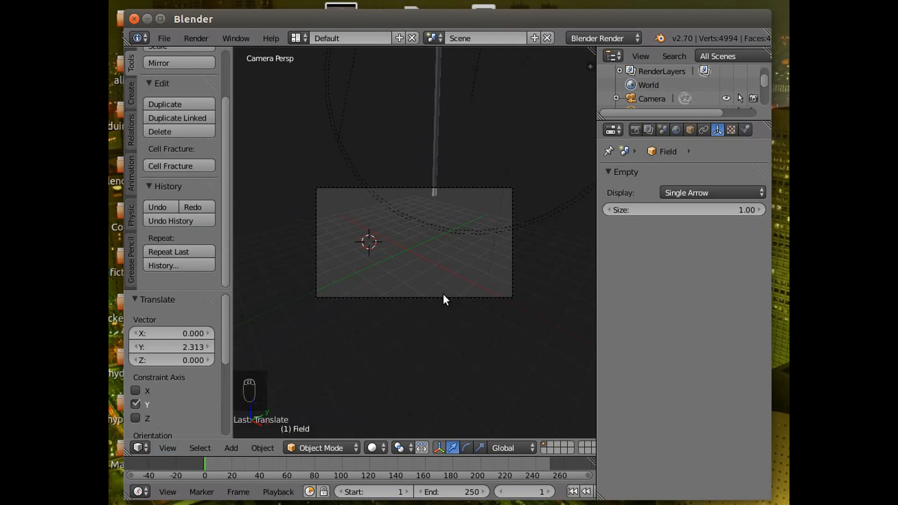
right_click(443, 294)
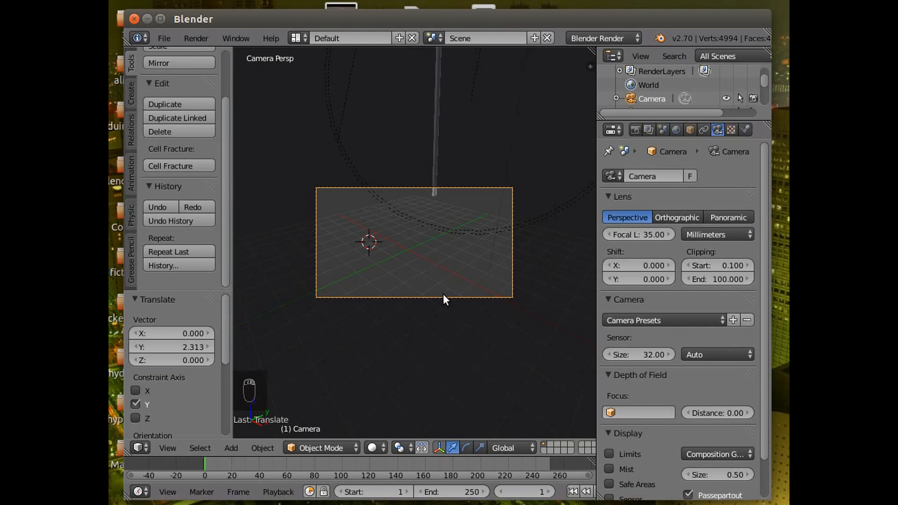
key("g")
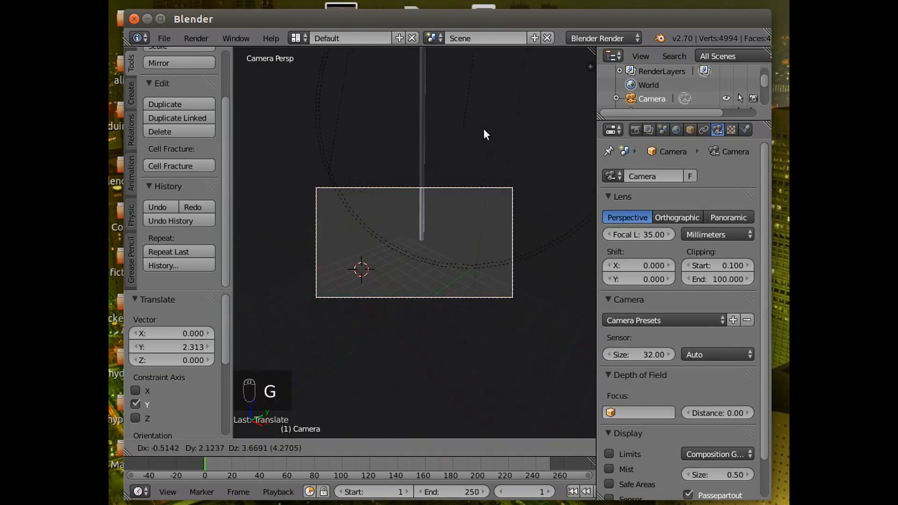
left_click(476, 68)
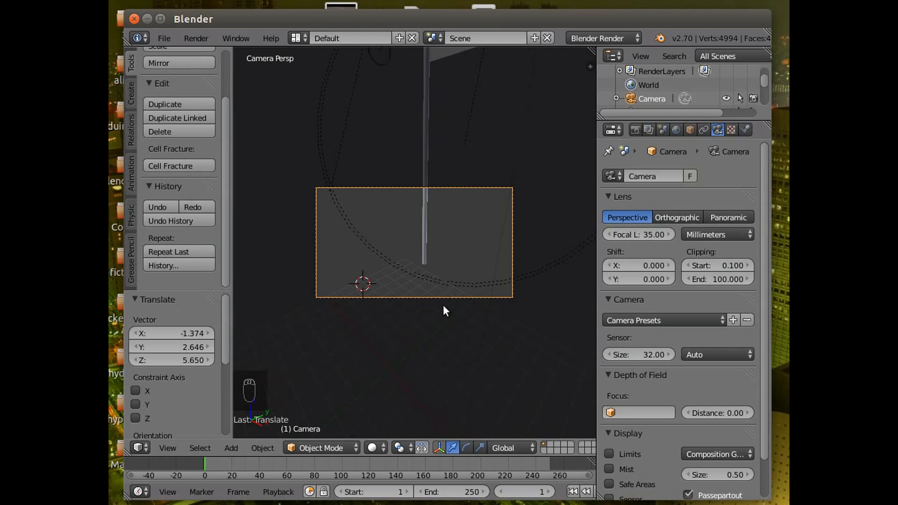
key("g")
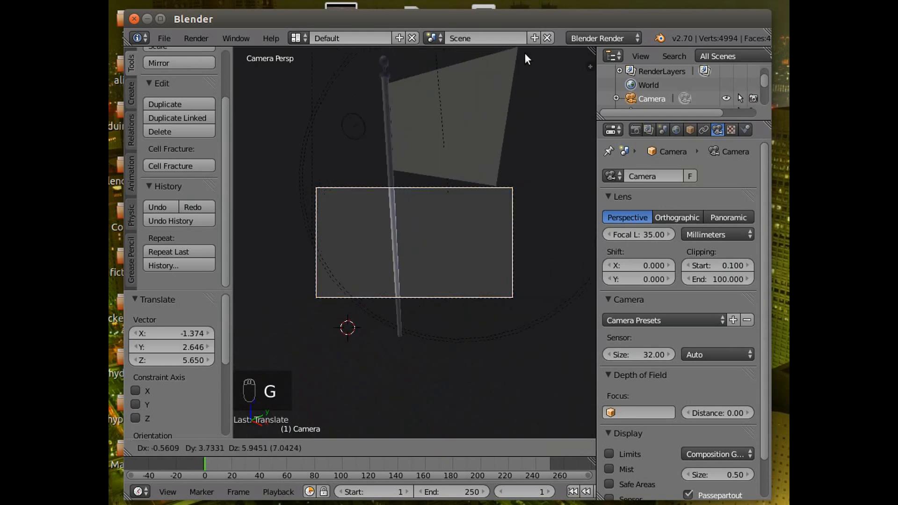
left_click(526, 405)
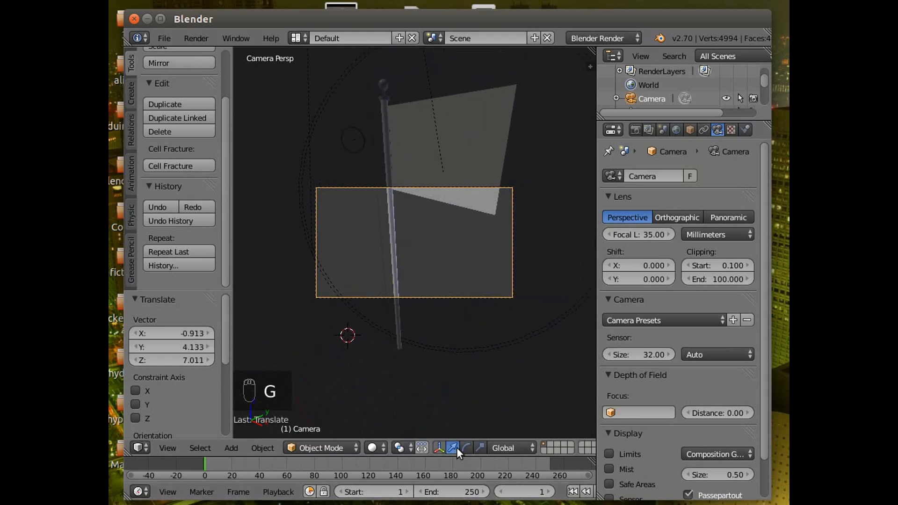
In top view, move the camera away from the flag along X and -3.035 along Y, and return to camera view
left_click(158, 448)
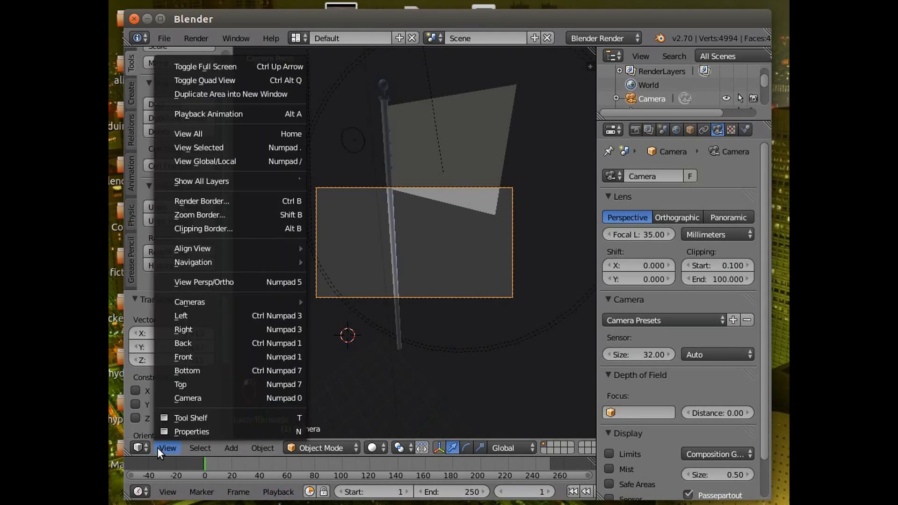
left_click(208, 385)
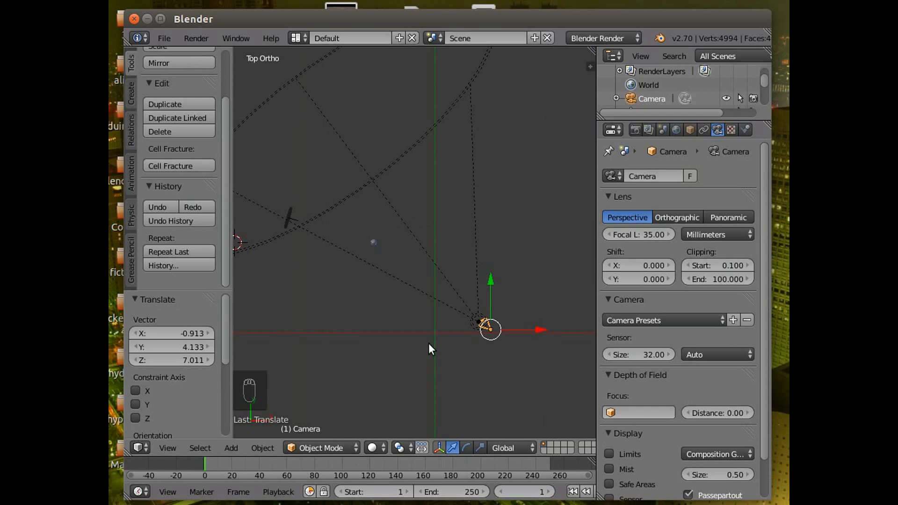
scroll(429, 344, "down", 2)
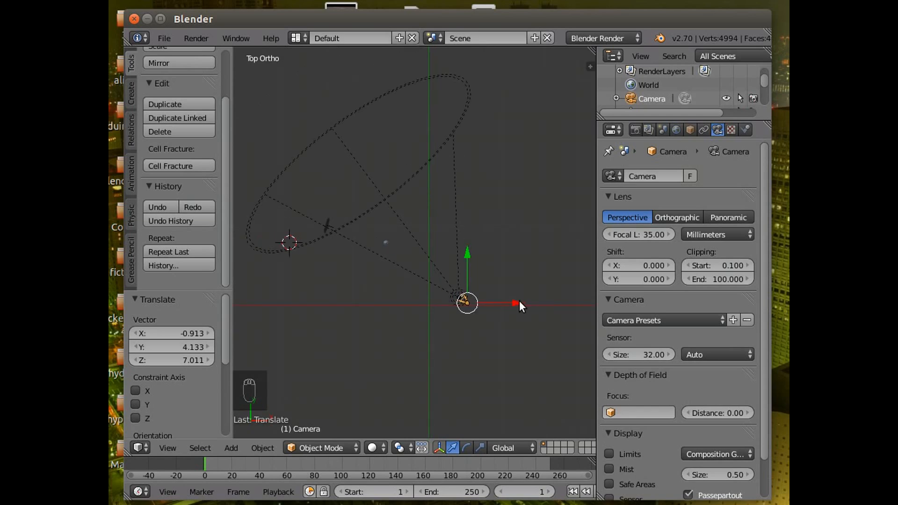
left_click_drag(519, 301, 567, 316)
left_click_drag(518, 256, 519, 279)
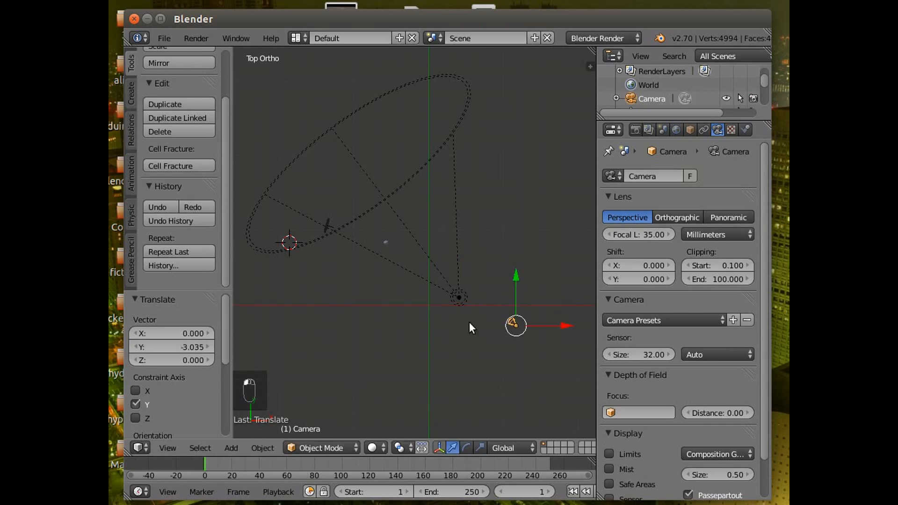
left_click(167, 450)
left_click(194, 398)
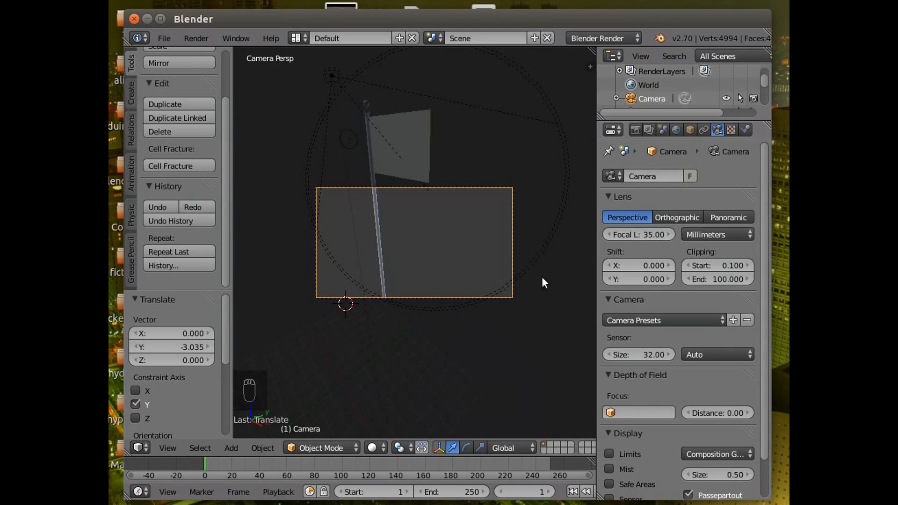
Tilt the camera by raising its X rotation to about 101.55°
left_click(691, 130)
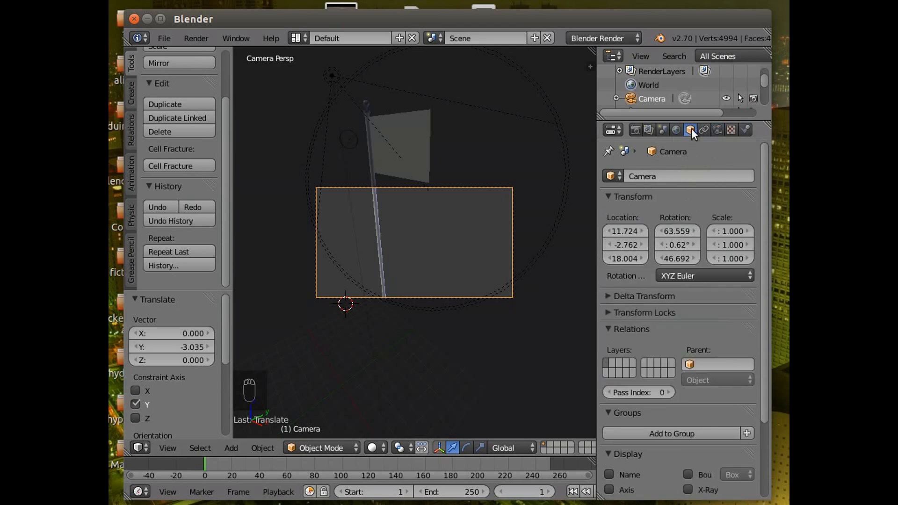
left_click(694, 231)
left_click(694, 231)
left_click(694, 231)
left_click(695, 231)
left_click(695, 231)
left_click(694, 231)
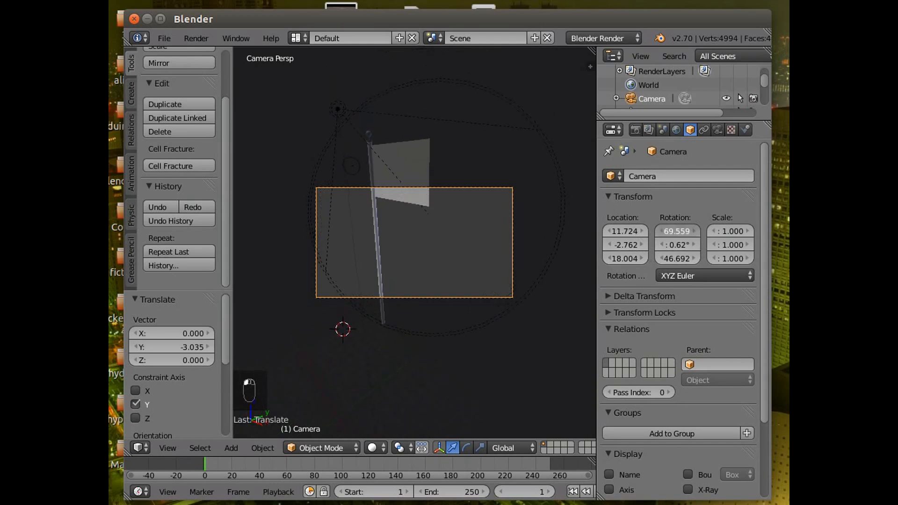
left_click(694, 231)
left_click(694, 231)
left_click(695, 231)
left_click(694, 231)
left_click(694, 231)
left_click(694, 231)
left_click(694, 231)
left_click(694, 231)
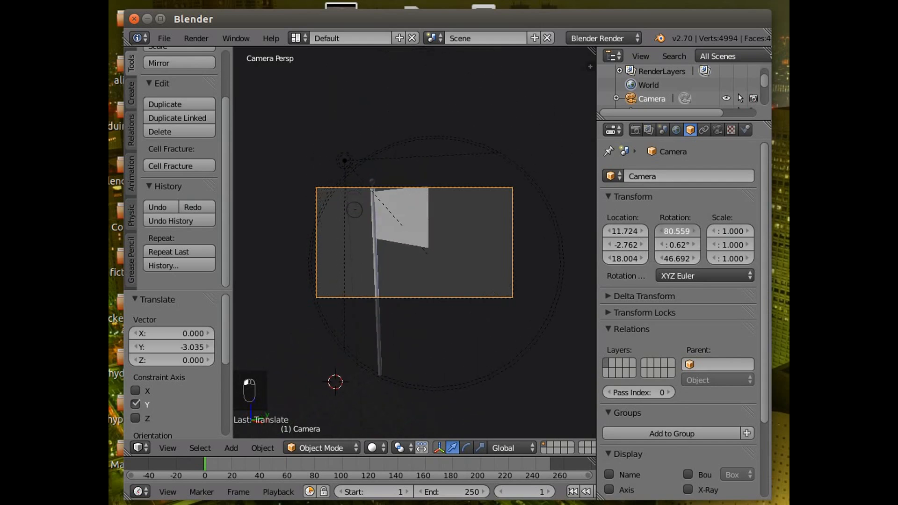
left_click(695, 231)
left_click(694, 231)
left_click(694, 231)
left_click(694, 231)
left_click(694, 231)
left_click(694, 231)
double_click(694, 232)
left_click(694, 231)
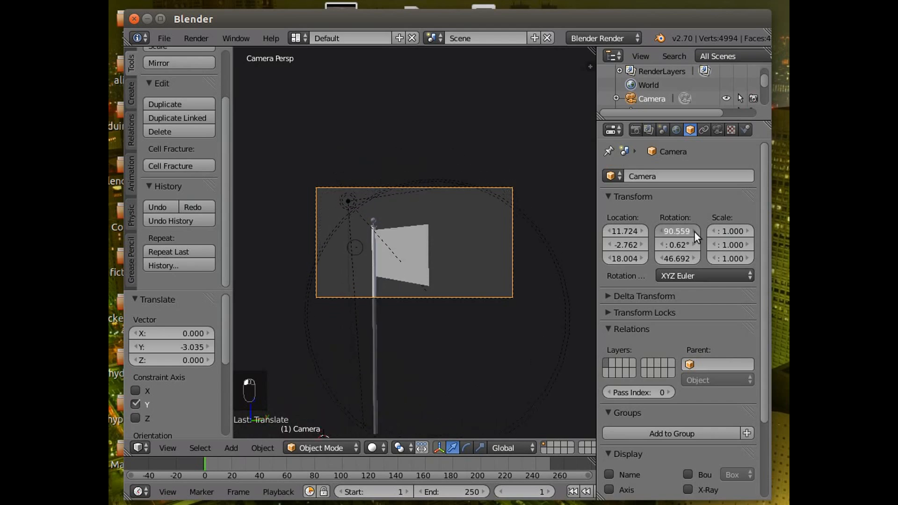
double_click(694, 231)
left_click(695, 231)
double_click(695, 231)
double_click(694, 231)
left_click(694, 231)
left_click(694, 231)
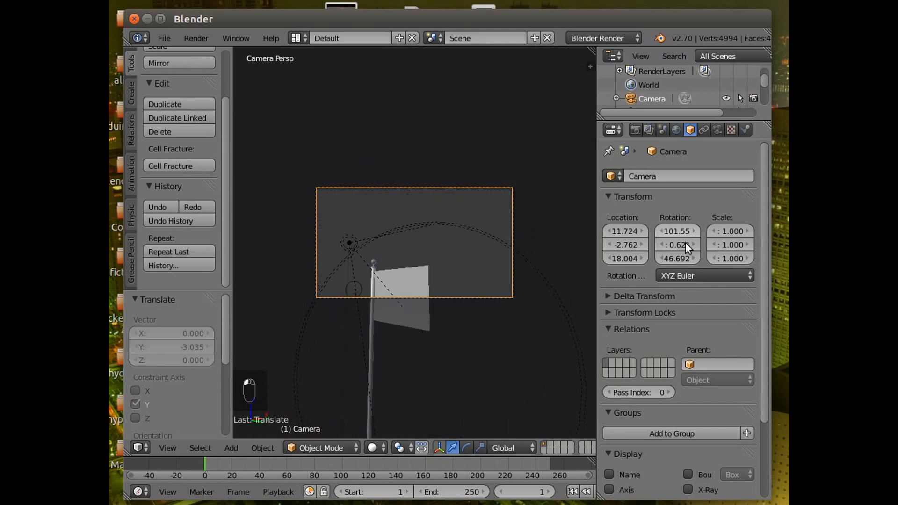
Set the camera's location to Z 12.884 and Y -5.562, and its Z rotation to 42.692°, to frame the flag
left_click_drag(641, 257, 561, 258)
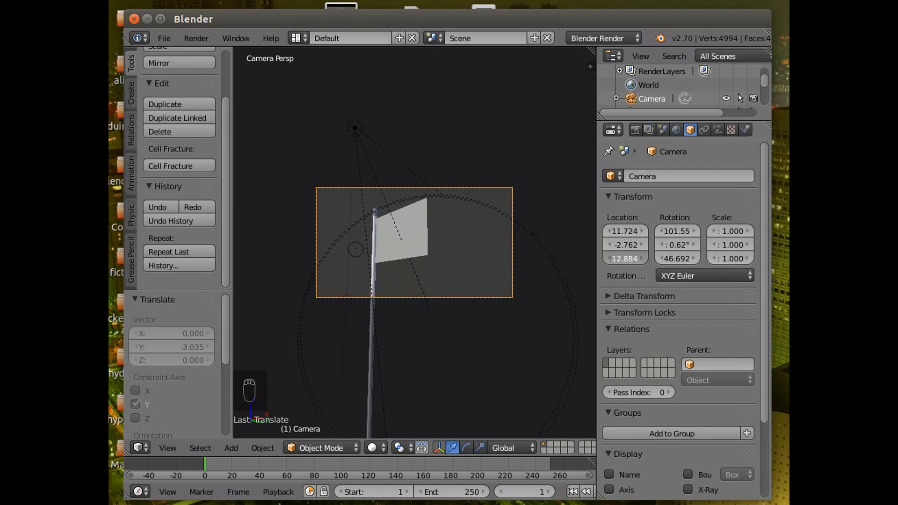
left_click_drag(632, 244, 592, 243)
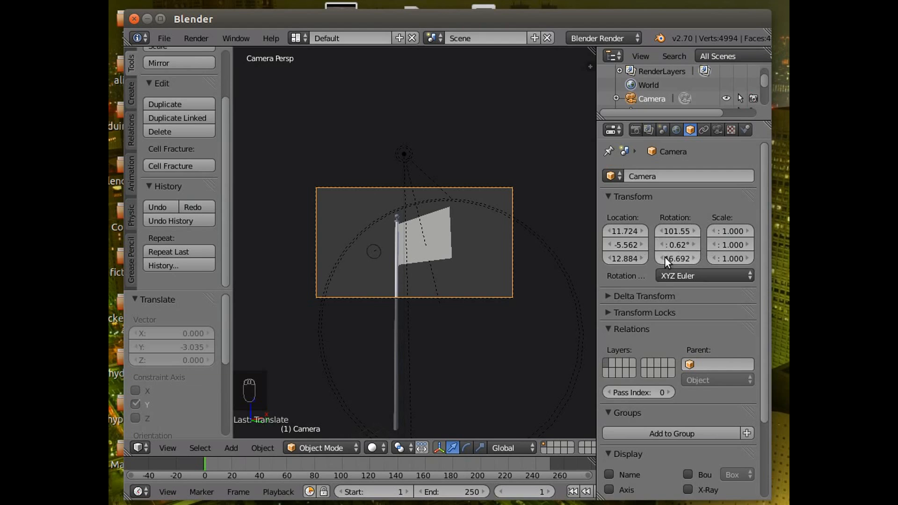
left_click(697, 257)
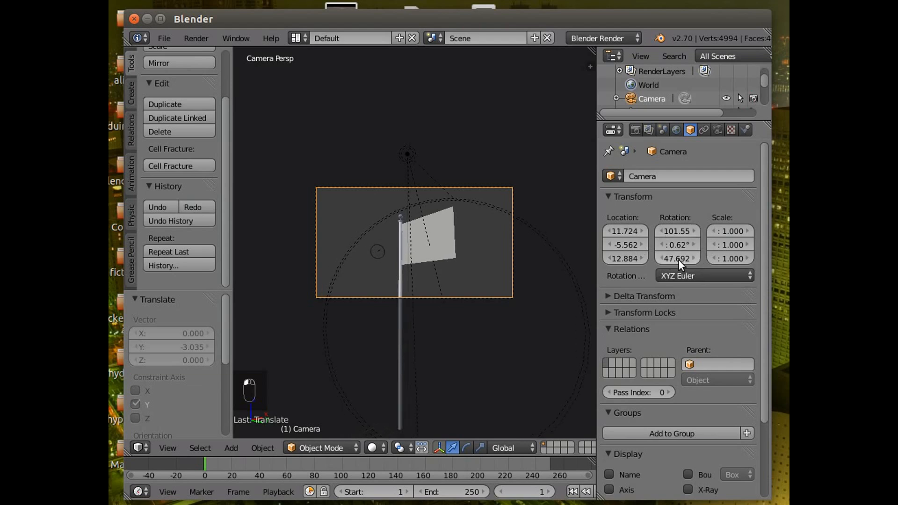
left_click(661, 257)
left_click(661, 257)
left_click(661, 257)
left_click(661, 256)
left_click(661, 257)
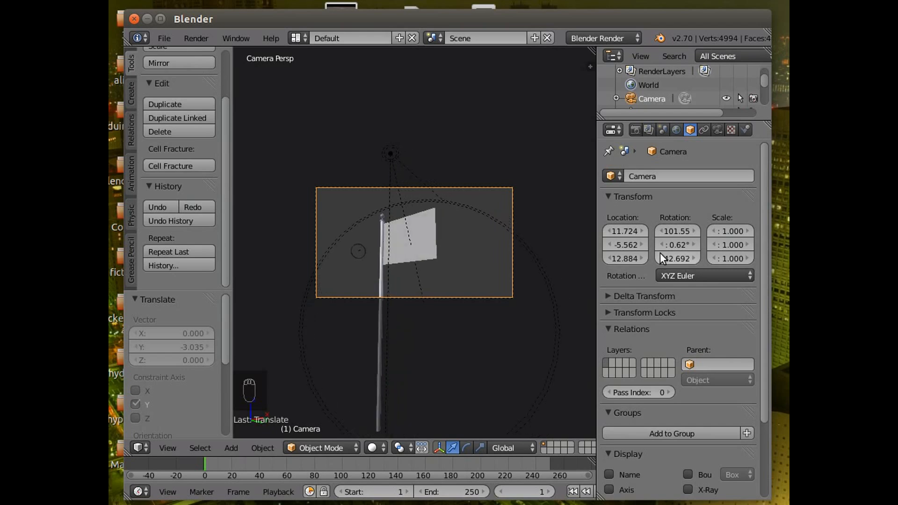
Apply the HDTV 720p render preset to the scene's output dimensions
left_click(635, 130)
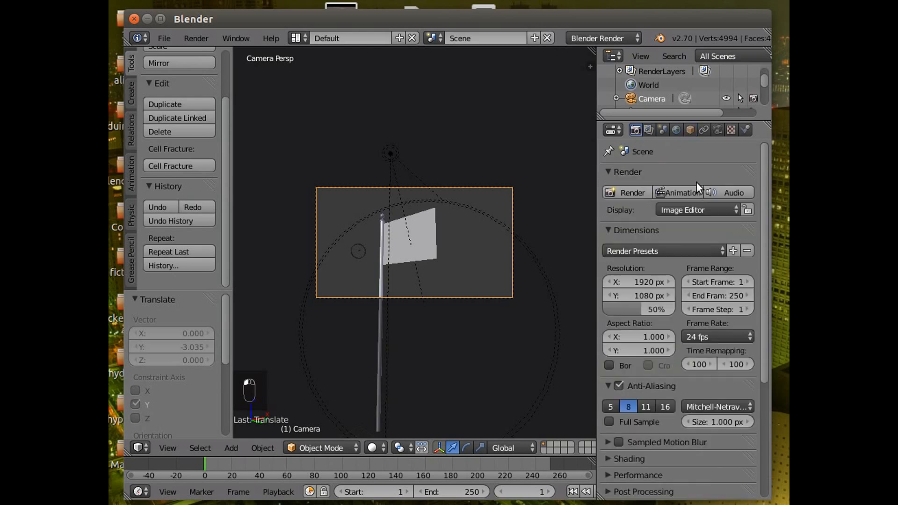
left_click(690, 253)
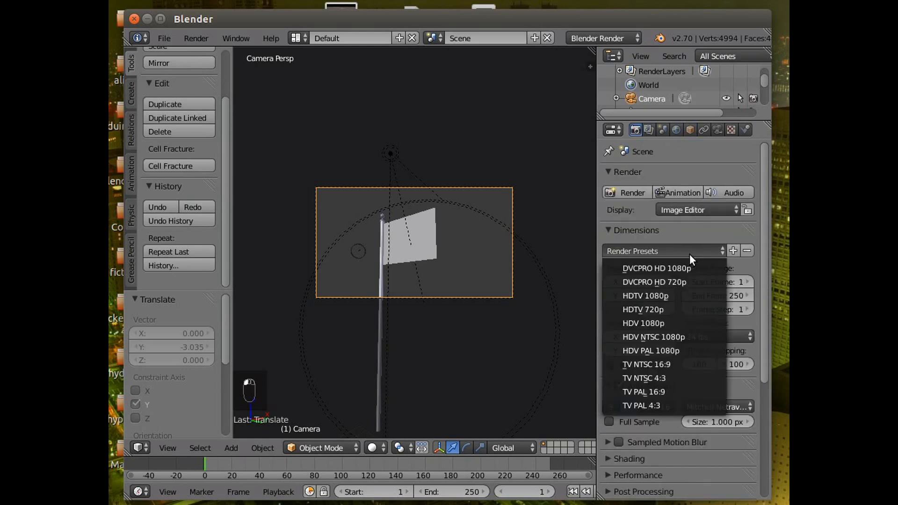
left_click(653, 307)
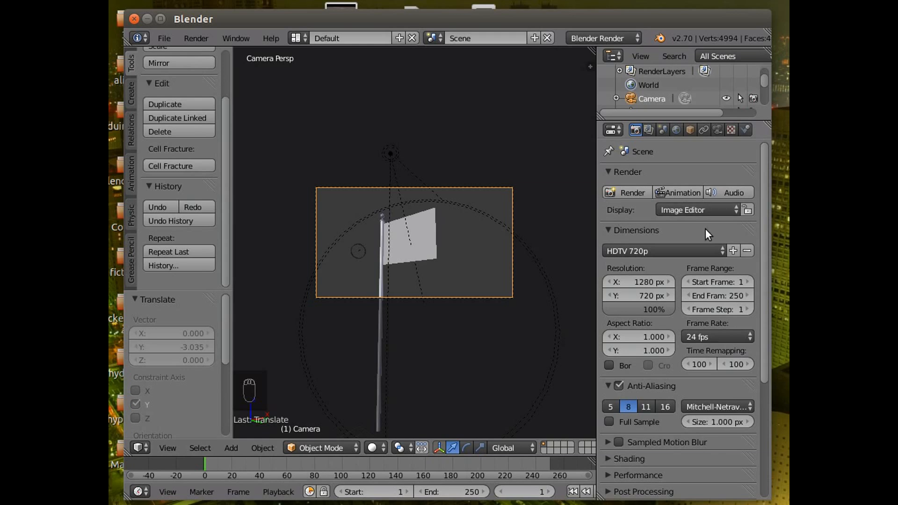
Apply the Canon C300 sensor preset to the camera
left_click(718, 130)
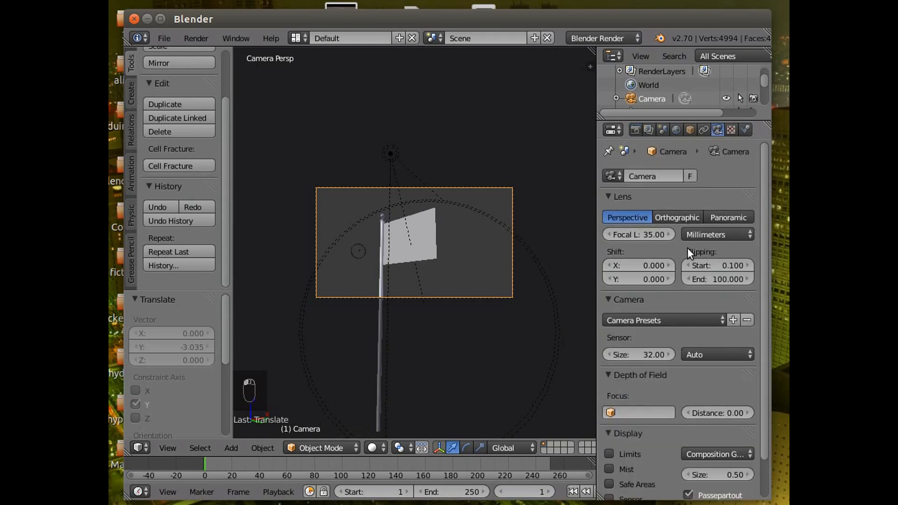
left_click(682, 322)
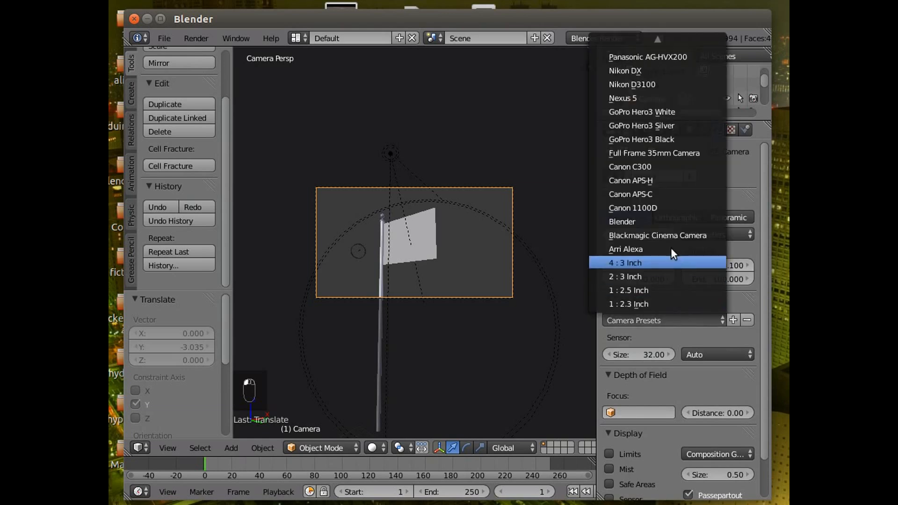
left_click(664, 168)
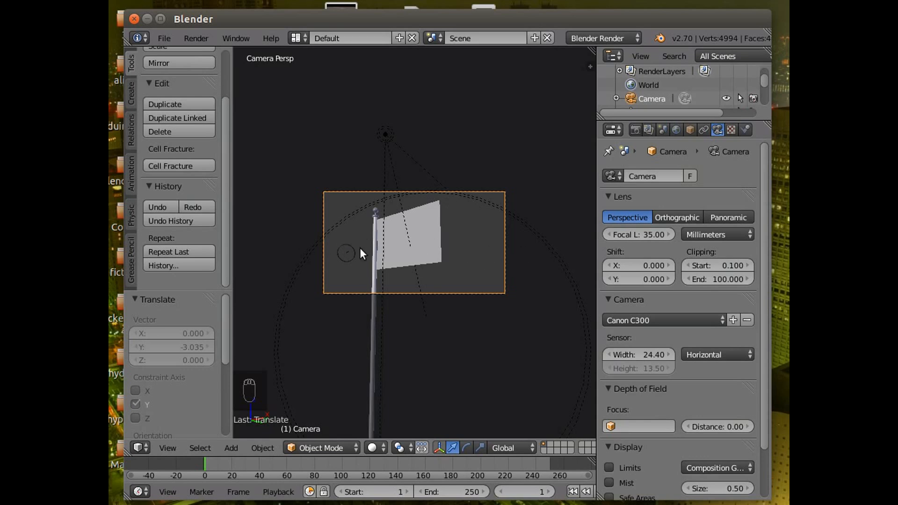
Set the animation's end frame to 450
left_click(448, 487)
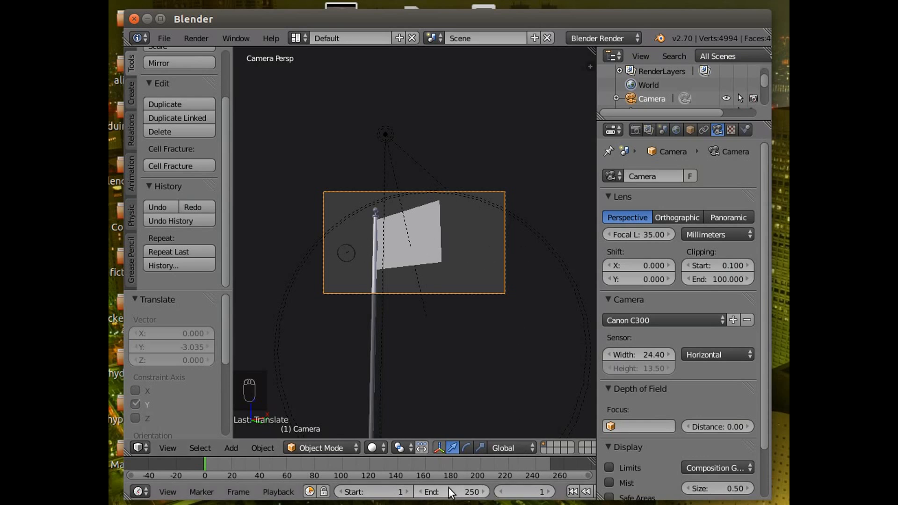
type("4")
key("Return")
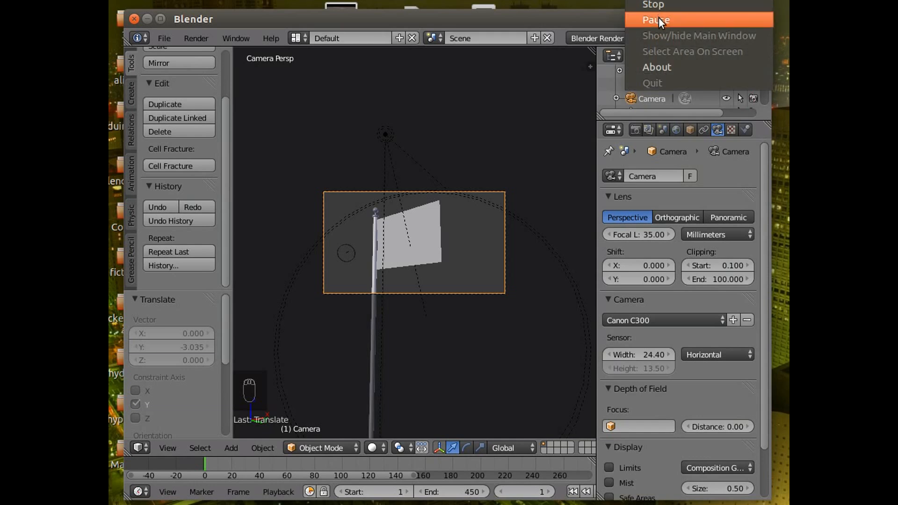
left_click(658, 16)
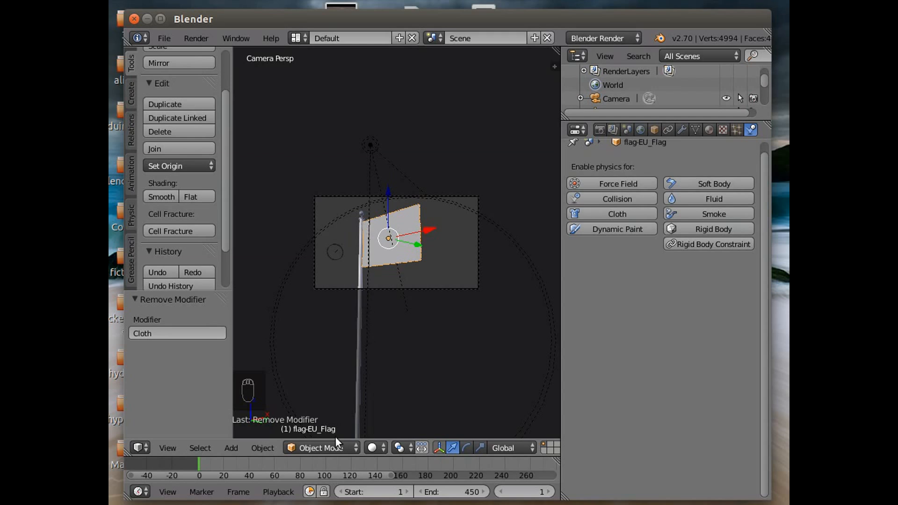
Enter Edit Mode on the flag with vertex selection and circle-select the vertices at its two pole-side corners
left_click(330, 448)
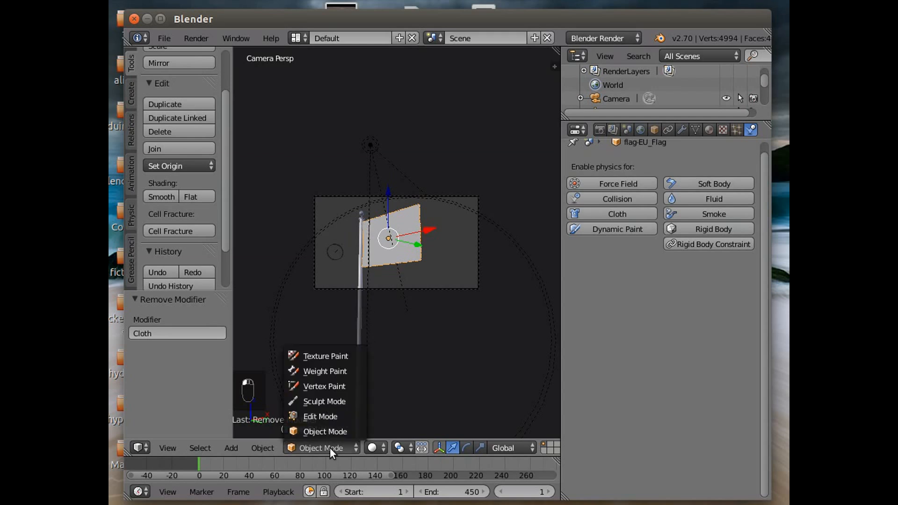
left_click(333, 417)
mouse_move(391, 399)
middle_mouse_down()
mouse_move(429, 403)
mouse_move(387, 395)
middle_mouse_up()
scroll(380, 390, "up", 4)
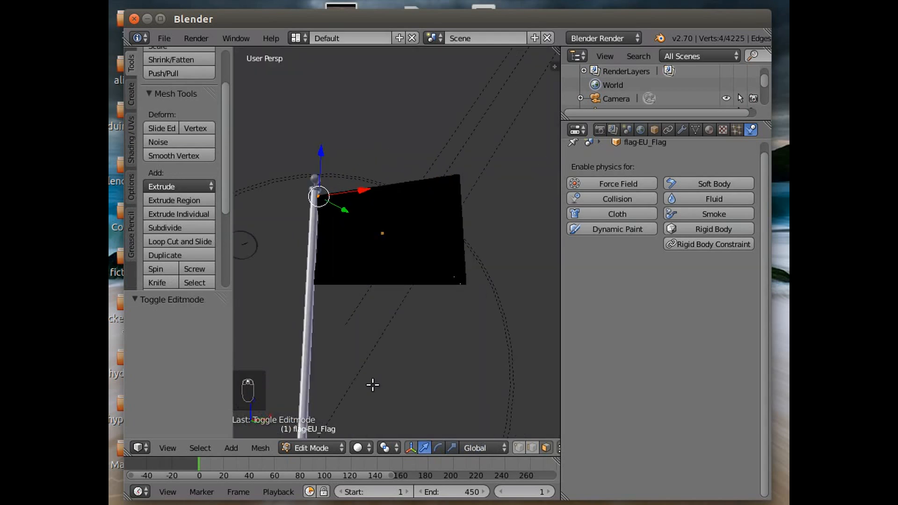
scroll(372, 385, "up", 3)
middle_click_drag(299, 374, 321, 373)
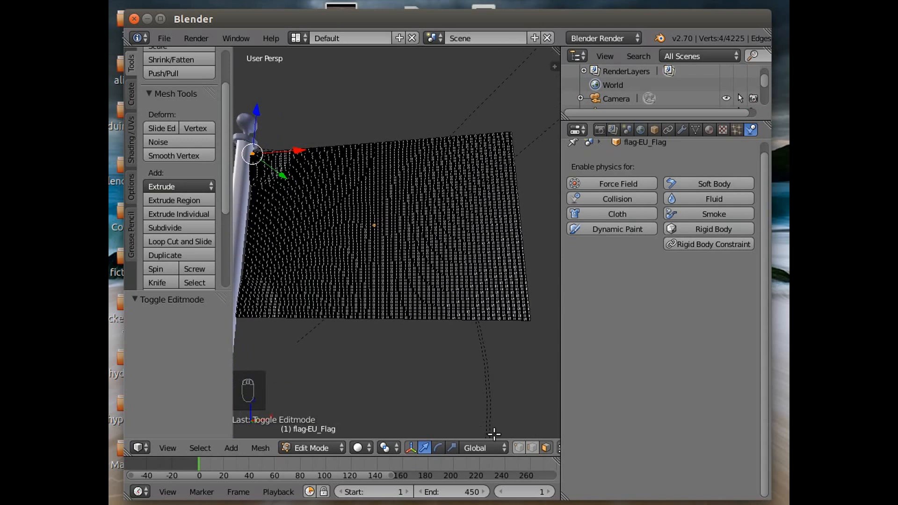
left_click(520, 447)
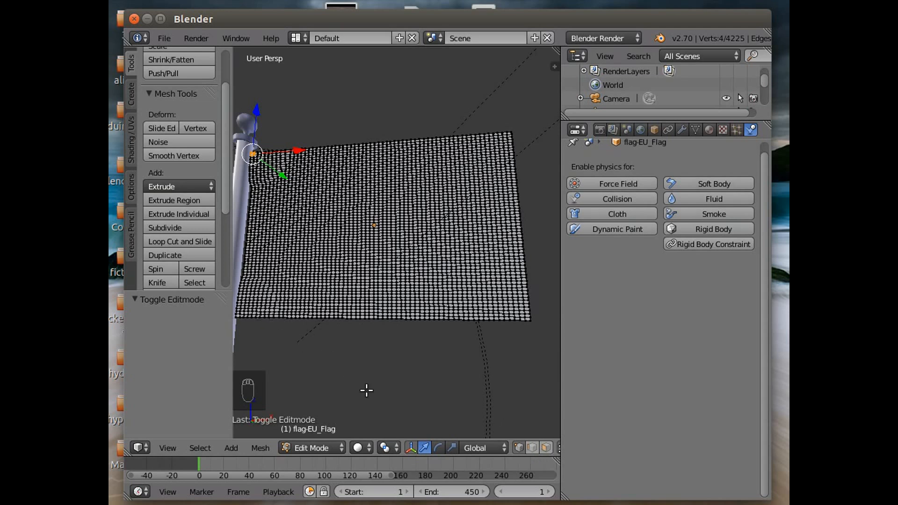
key("c")
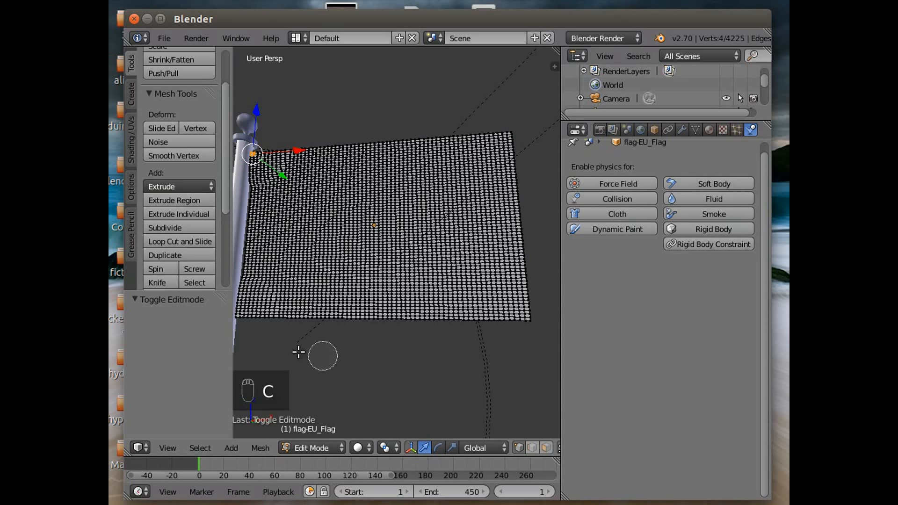
left_click(234, 314)
left_click(243, 148)
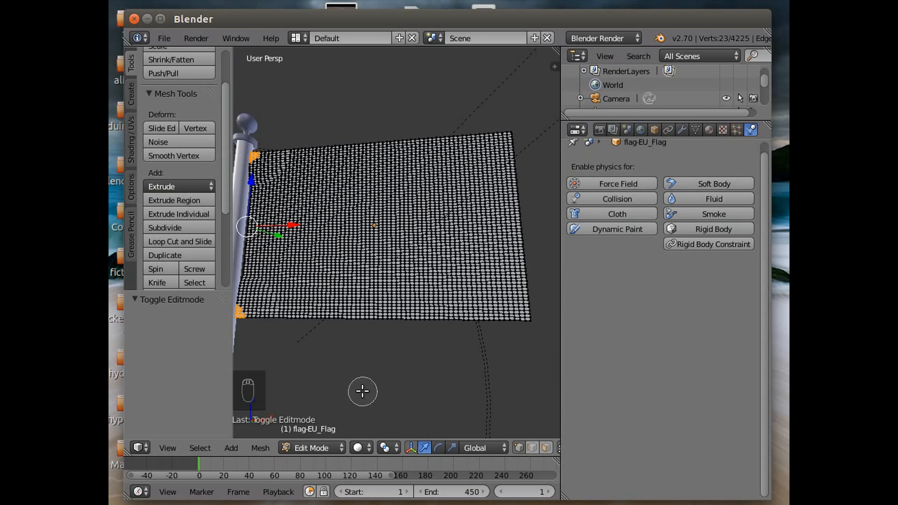
right_click(309, 376)
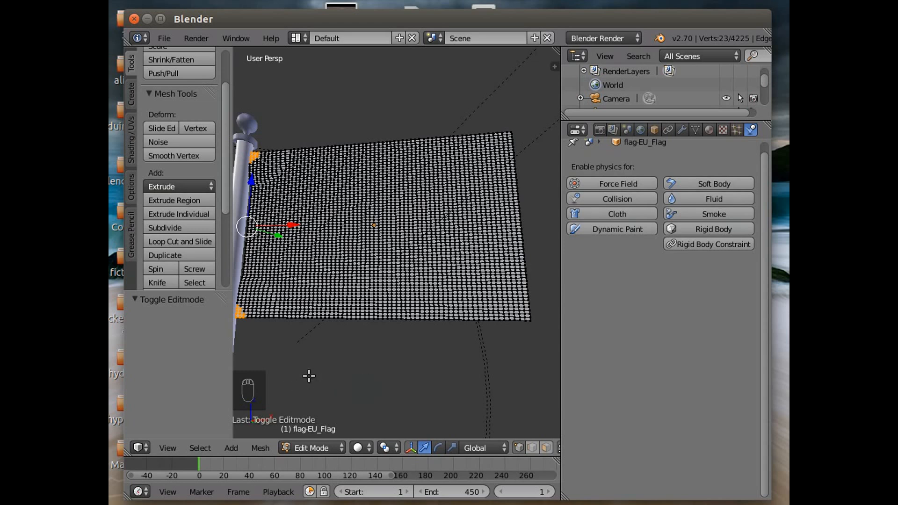
left_click(258, 448)
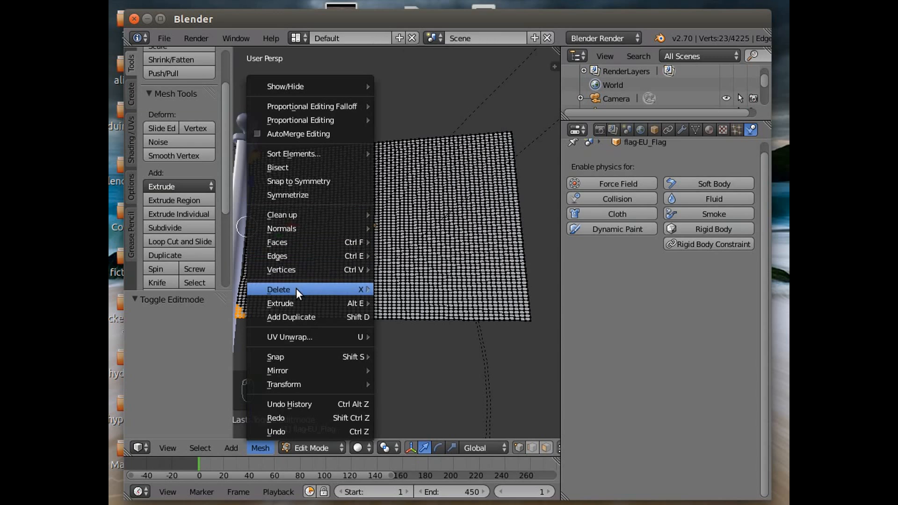
mouse_move(295, 355)
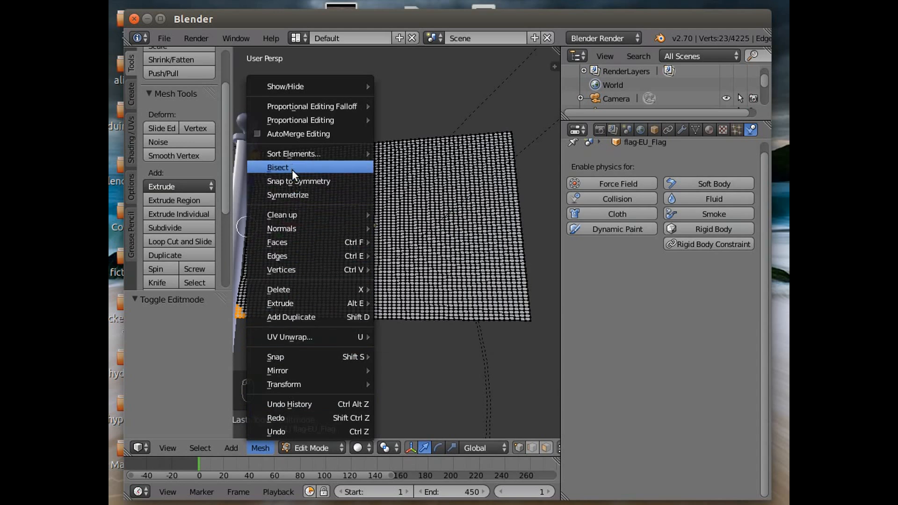
mouse_move(305, 157)
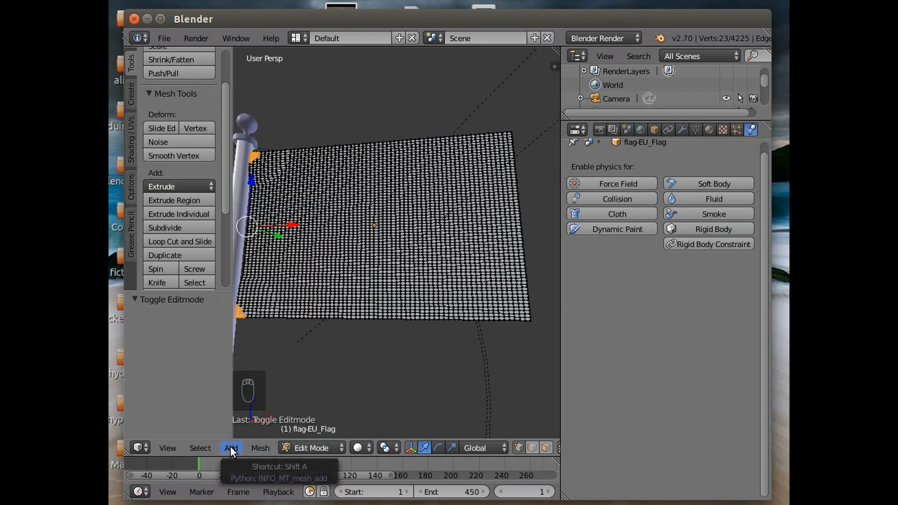
left_click(230, 448)
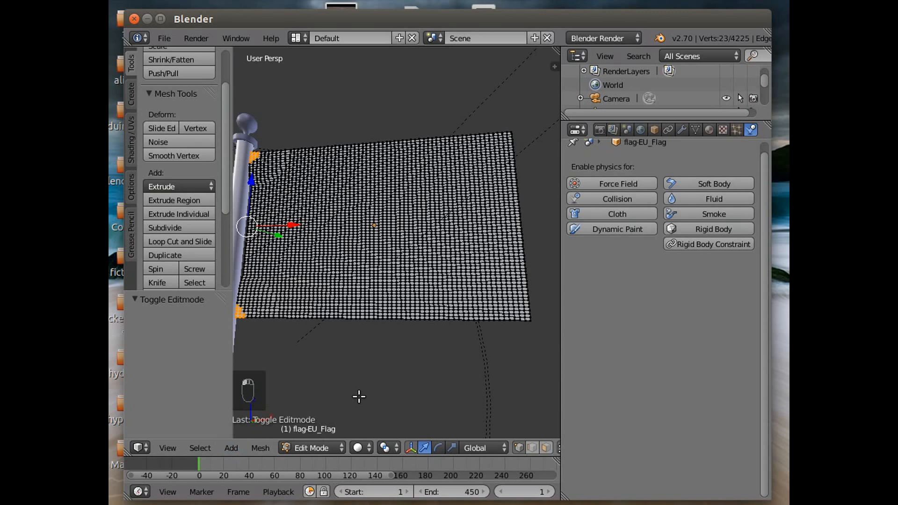
left_click(263, 448)
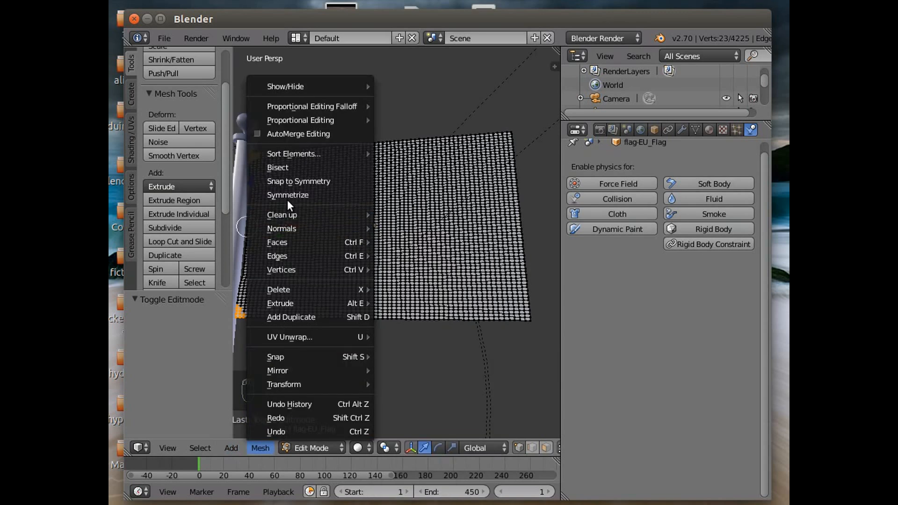
mouse_move(289, 107)
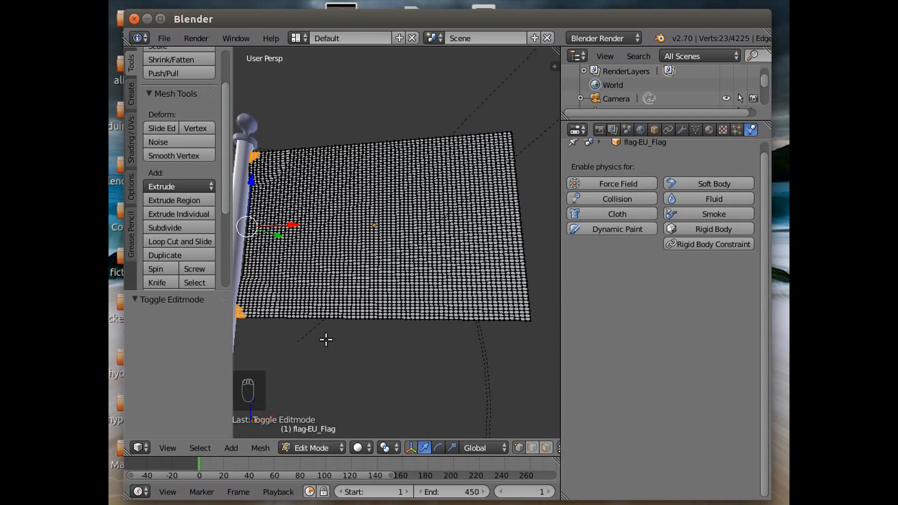
key("g")
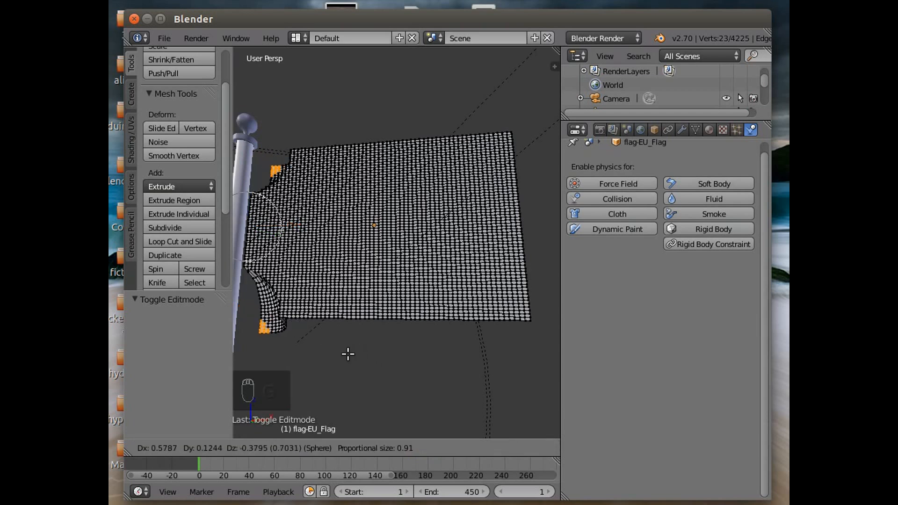
key("Escape")
key("Escape")
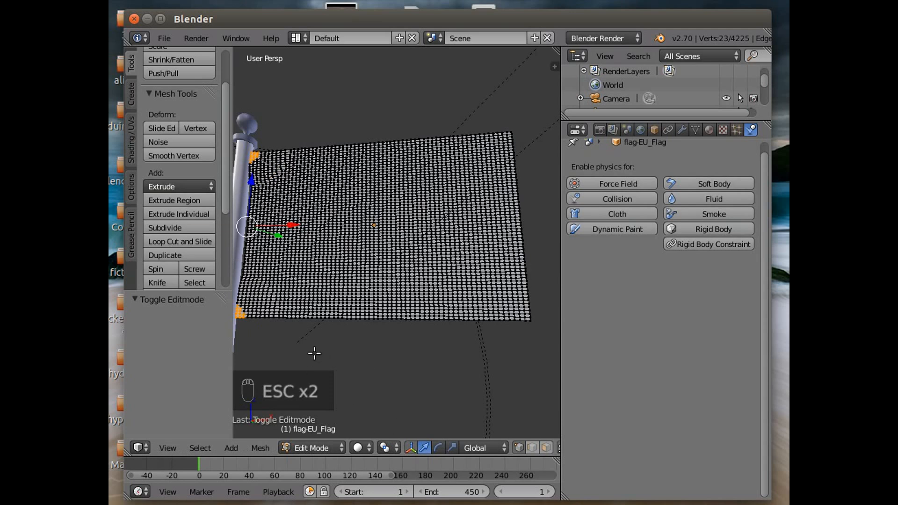
left_click(257, 447)
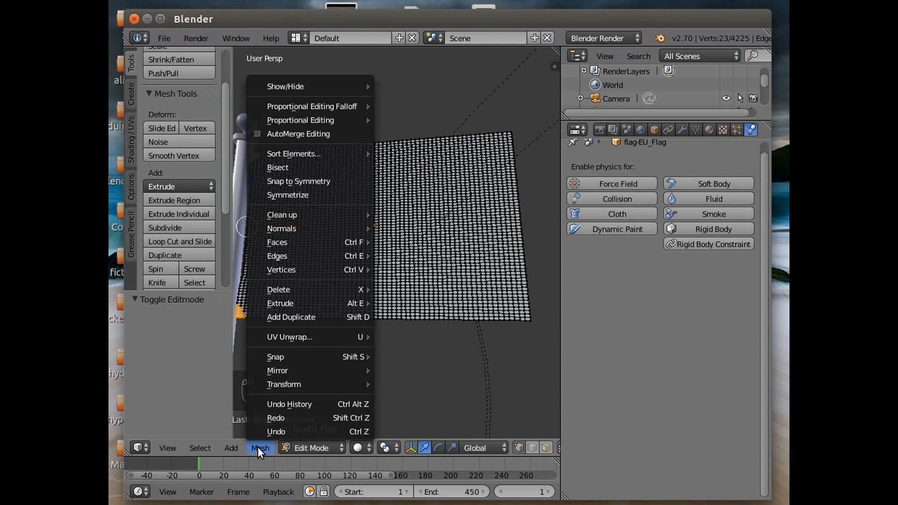
mouse_move(304, 307)
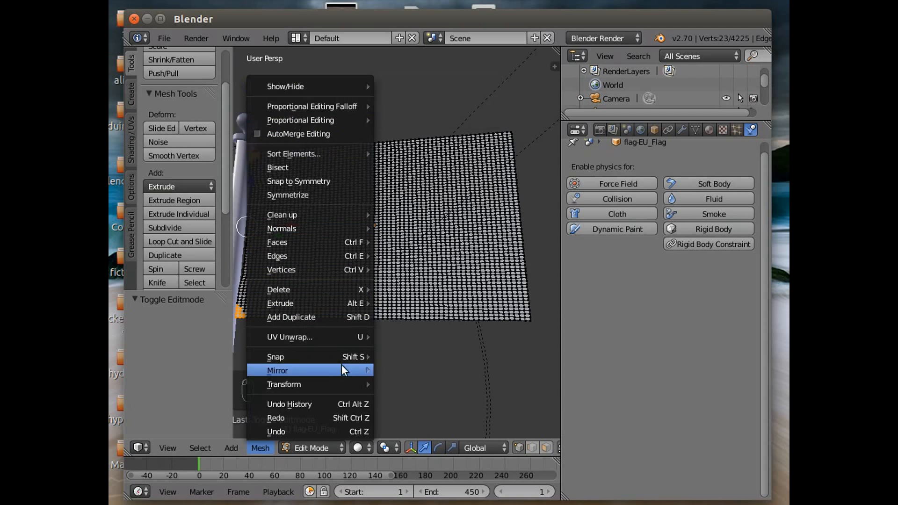
mouse_move(342, 357)
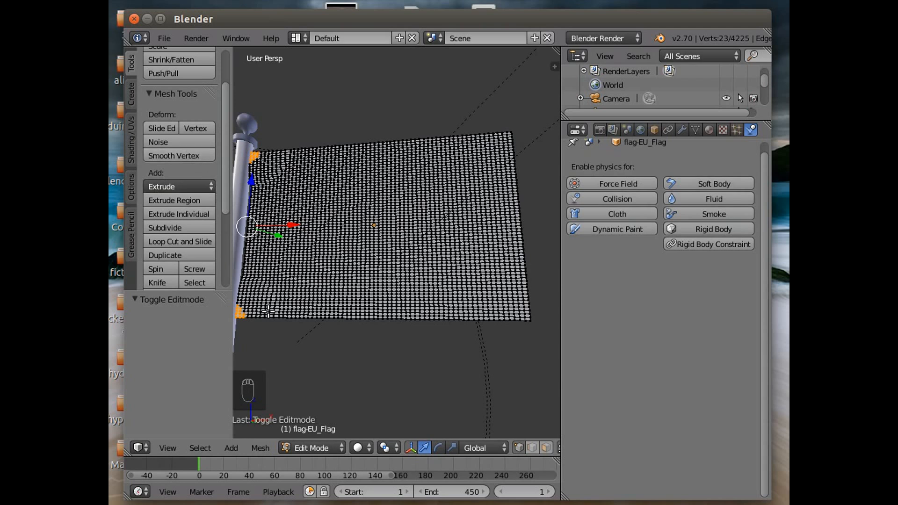
Assign the selected corner vertices to a new vertex group and return the flag to Object Mode
key("ctrl+g")
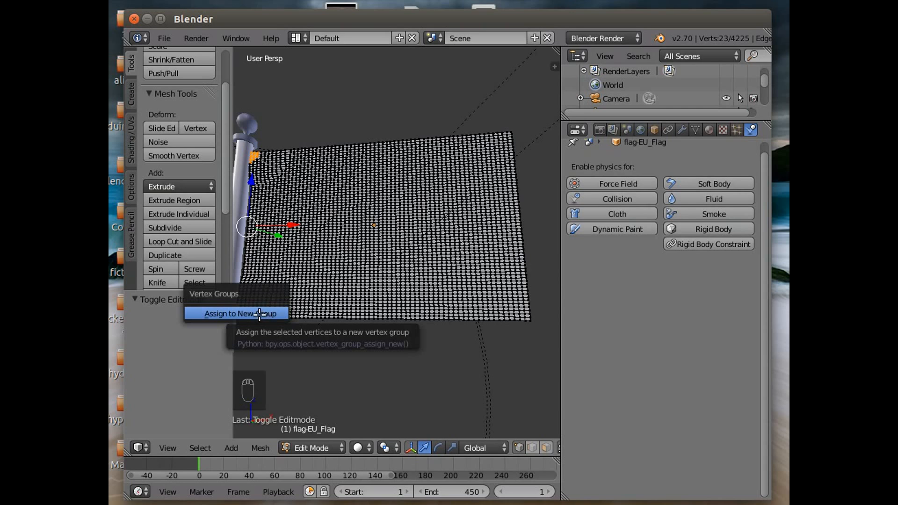
left_click(259, 314)
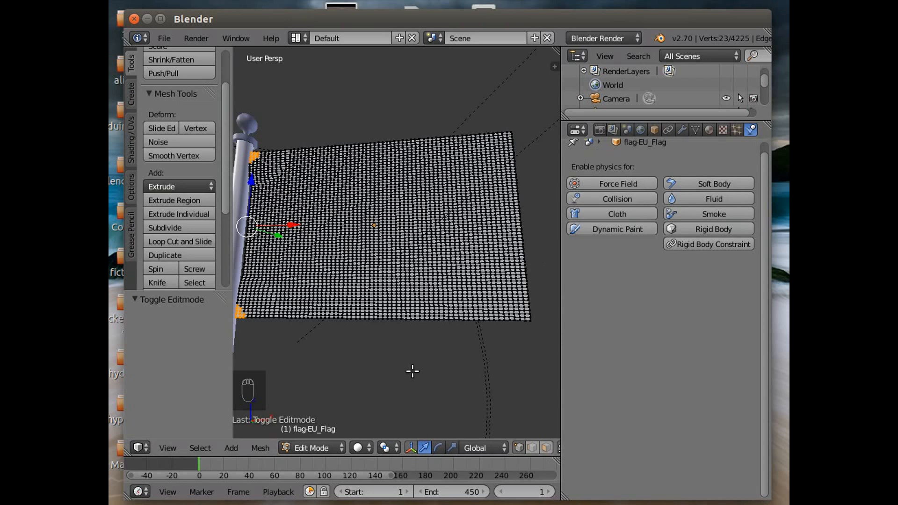
left_click(321, 447)
left_click(323, 432)
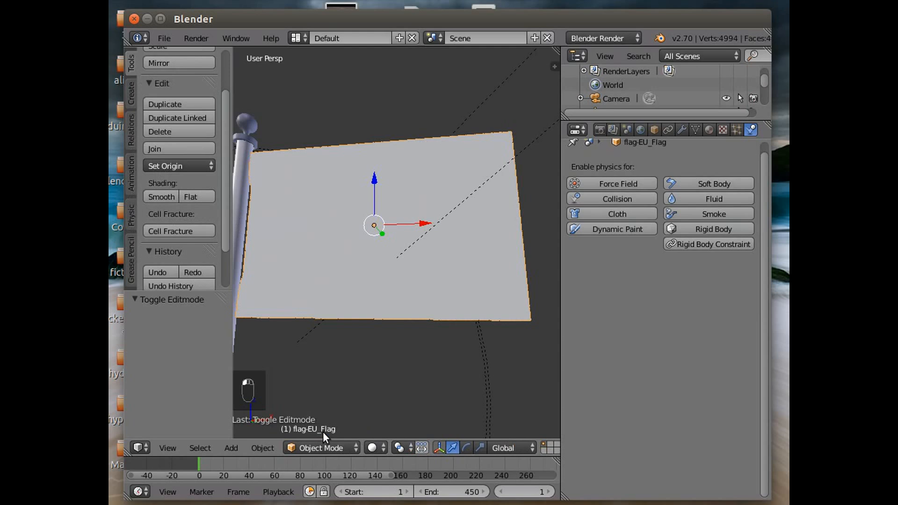
Check the flag mesh's vertex groups, and return to the flag's physics settings
left_click(696, 129)
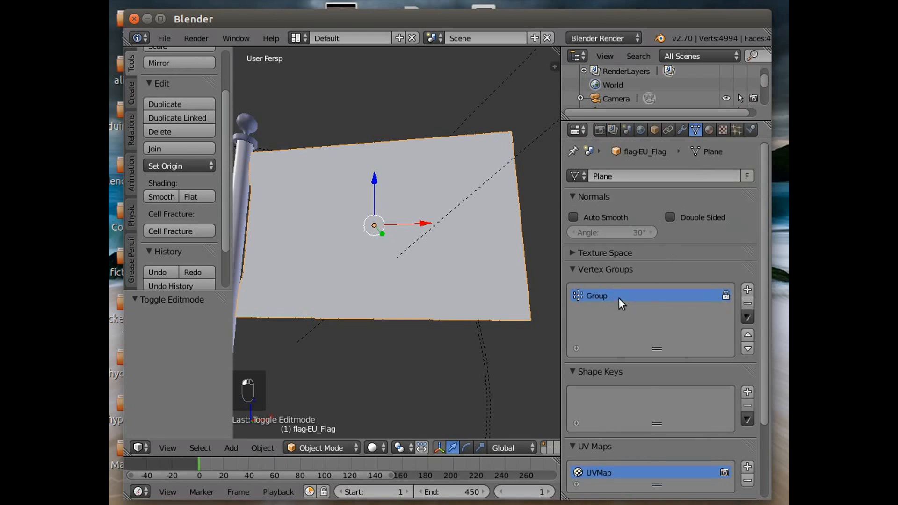
right_click(599, 298)
left_click(751, 130)
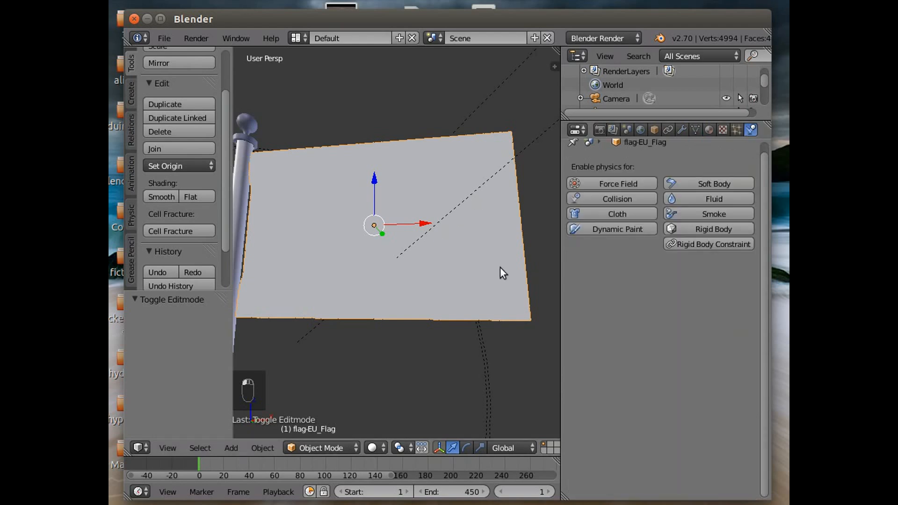
Add cloth physics to the flag with the Silk preset and enable pinning using the vertex group "Group"
left_click(595, 212)
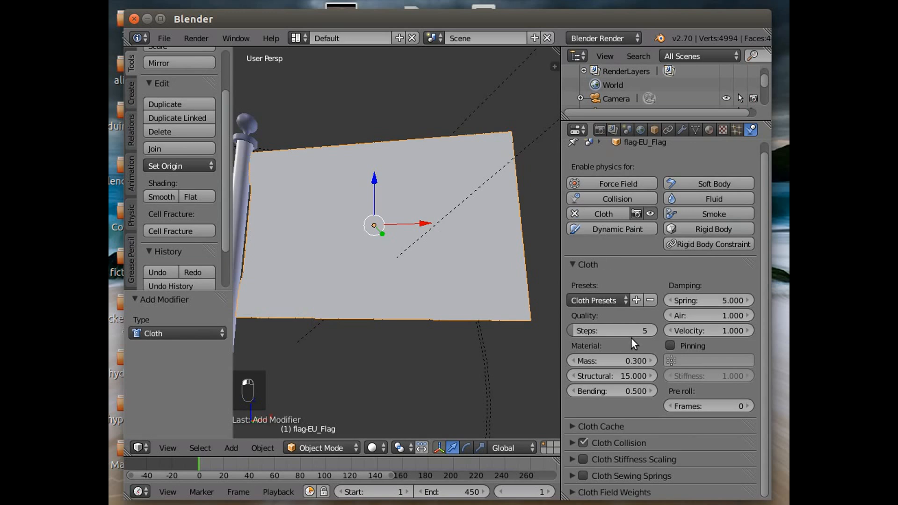
left_click(617, 302)
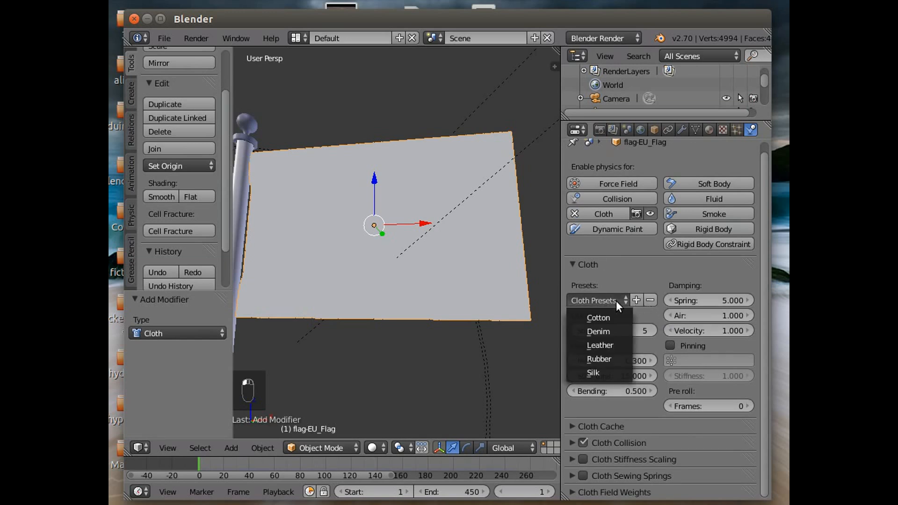
left_click(596, 373)
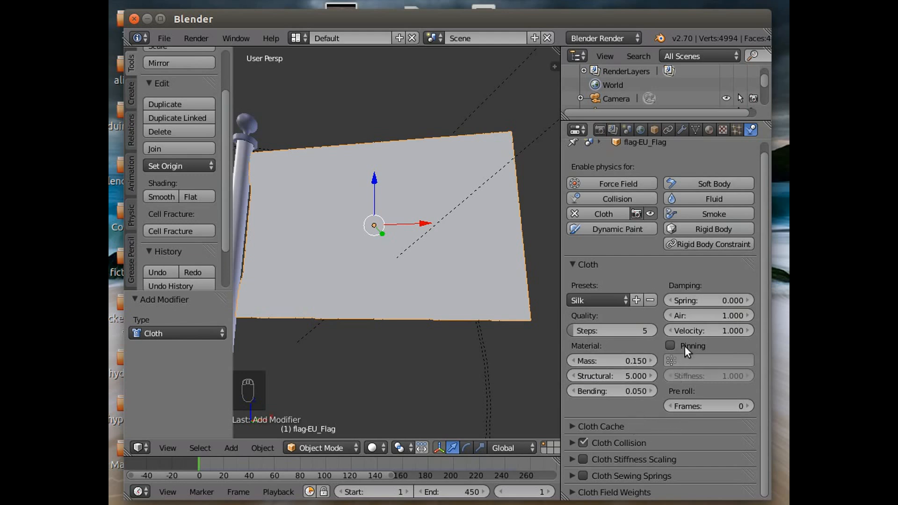
left_click(672, 347)
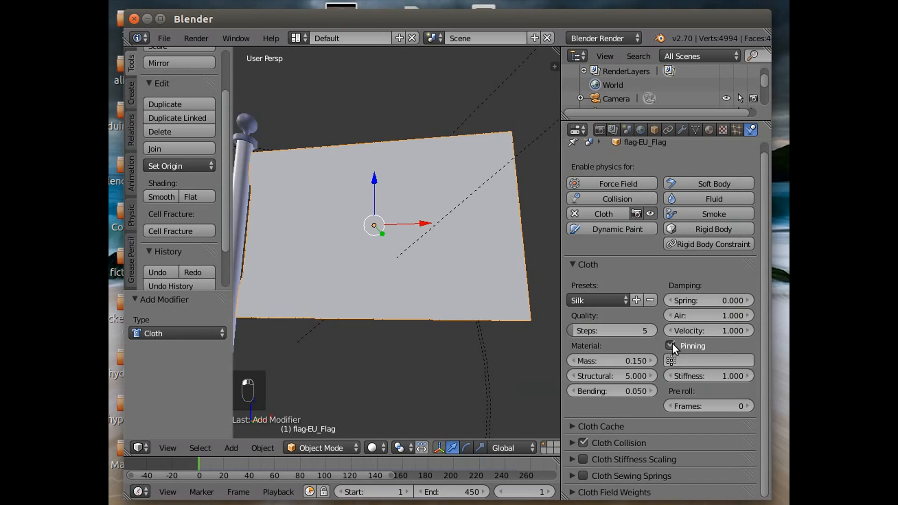
left_click(681, 359)
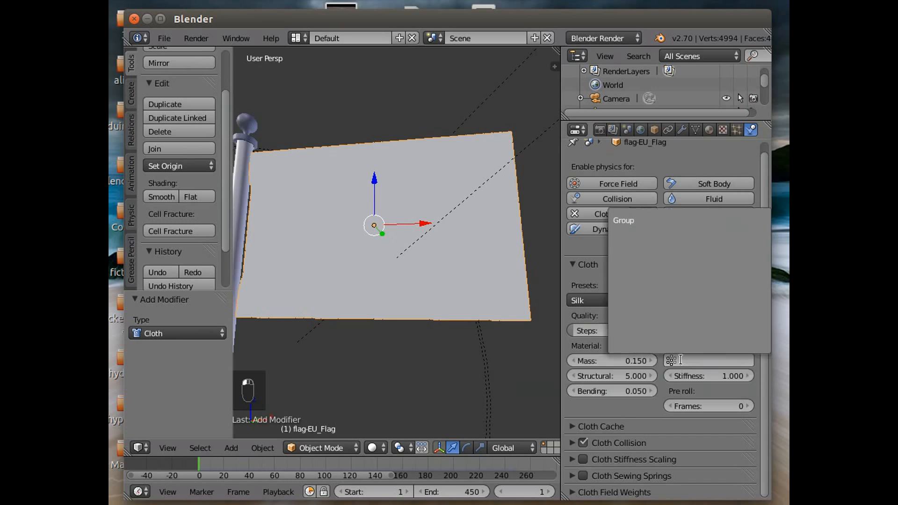
left_click(631, 213)
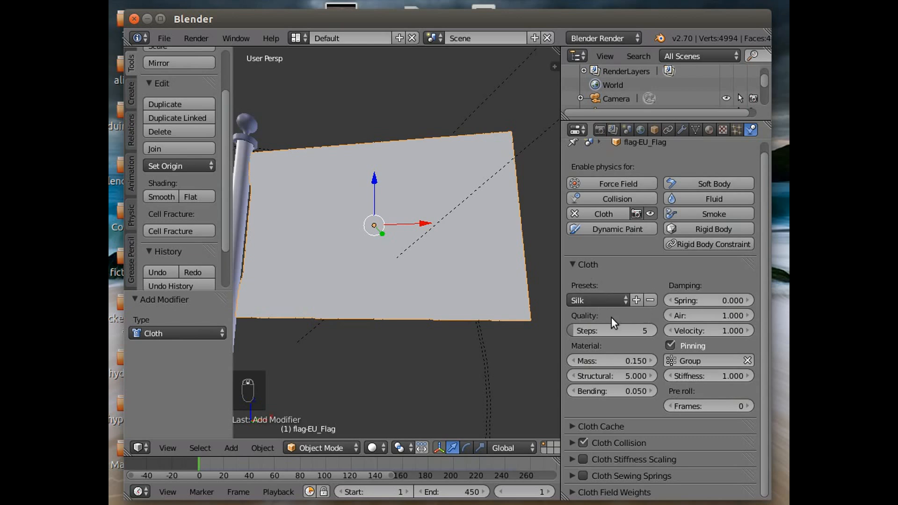
Enable self collision in the flag's cloth collision settings
left_click(573, 444)
scroll(650, 444, "down", 3)
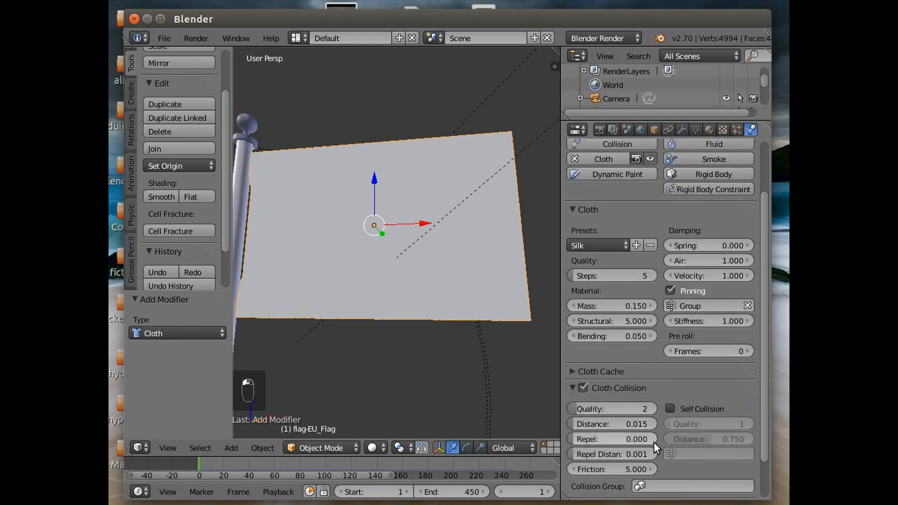
left_click(669, 409)
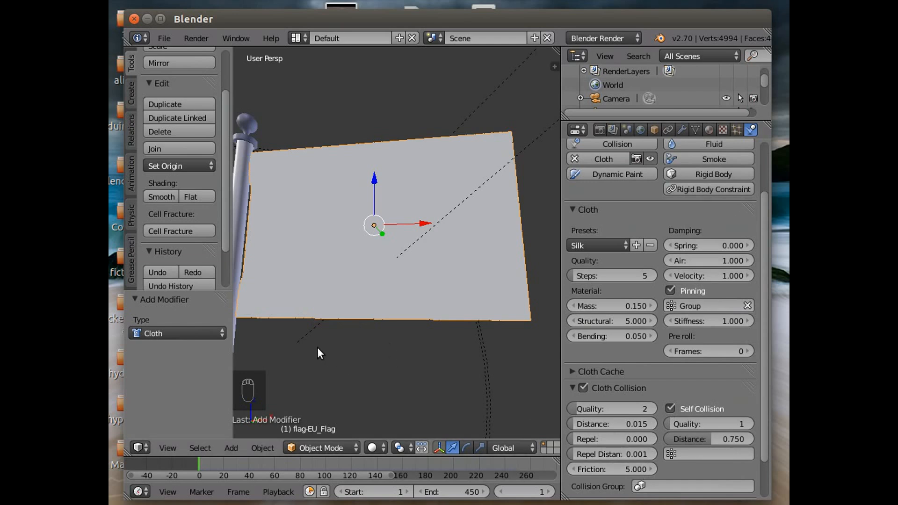
Set the wind force field's strength to 12, flow to 8 and noise to 4.6
scroll(318, 347, "down", 4)
scroll(317, 346, "down", 2)
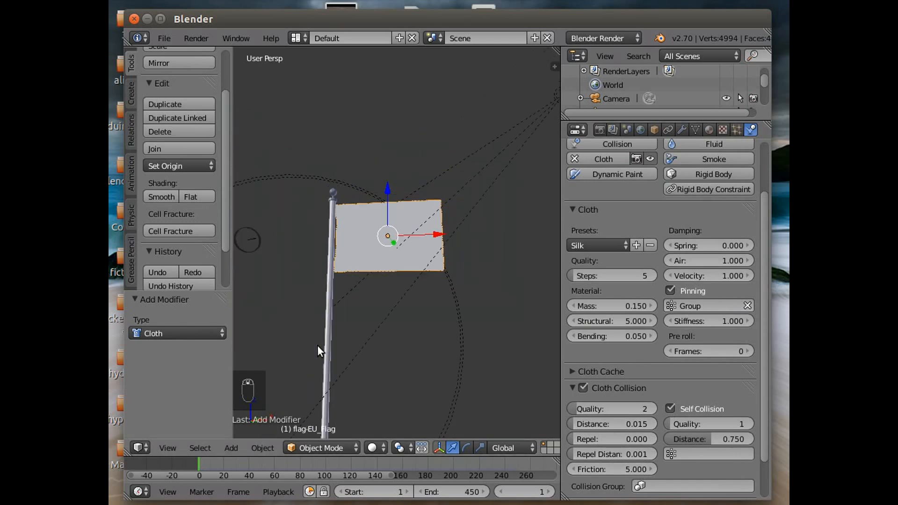
right_click(254, 241)
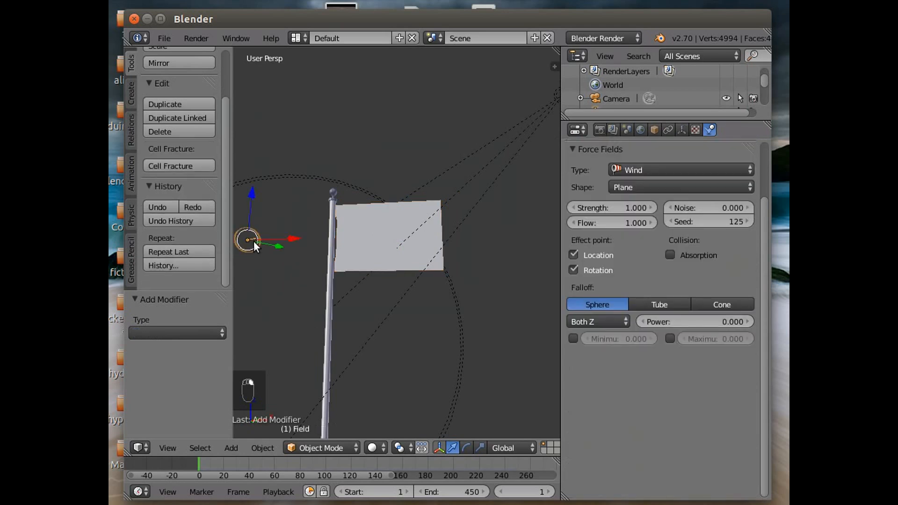
left_click(616, 208)
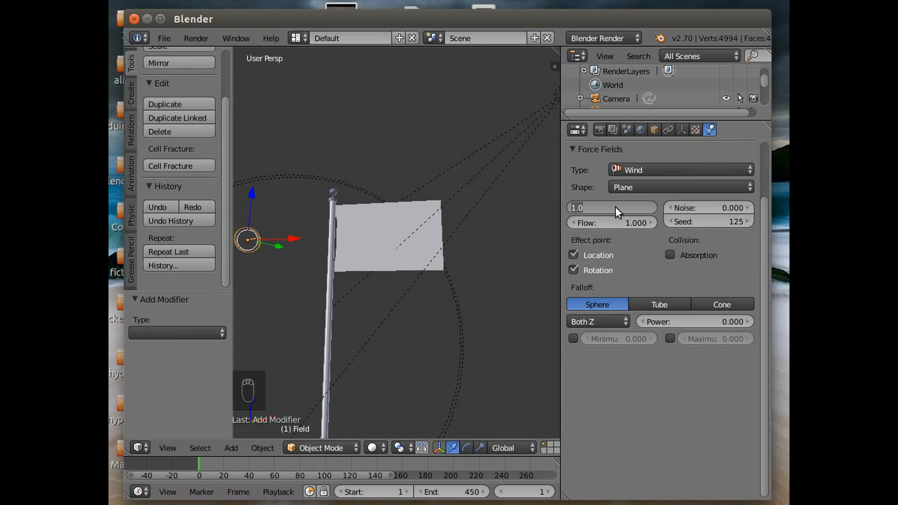
type("12")
key("Return")
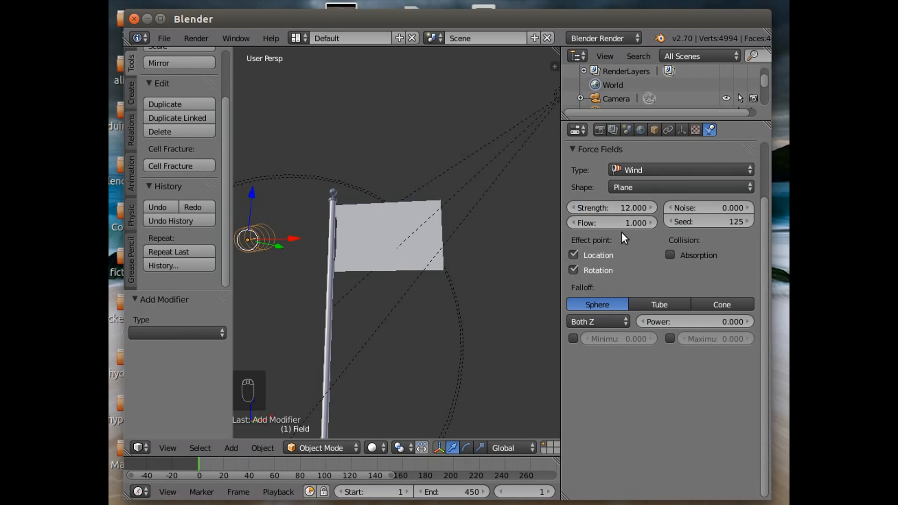
left_click(621, 221)
type("8")
key("Return")
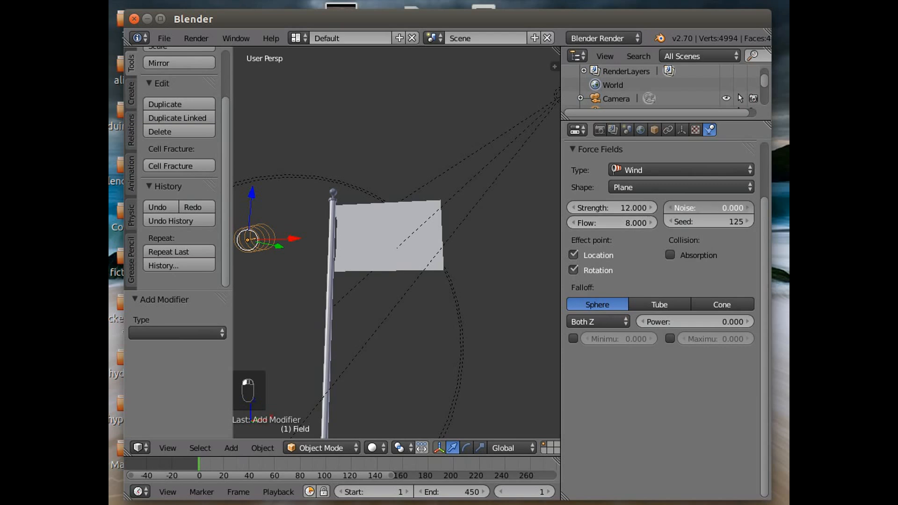
left_click_drag(697, 208, 686, 208)
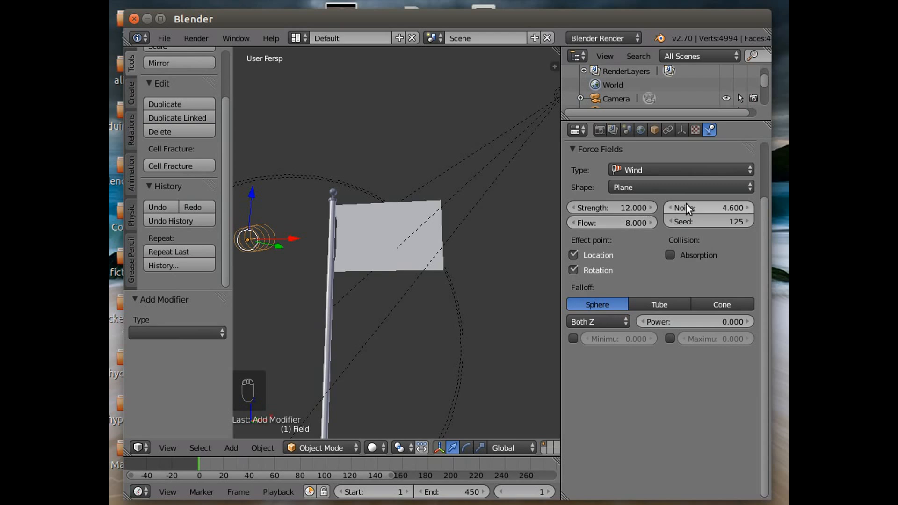
Keep the wind field's shape as Plane and give it a Tube falloff with a power of 5.2
left_click(673, 184)
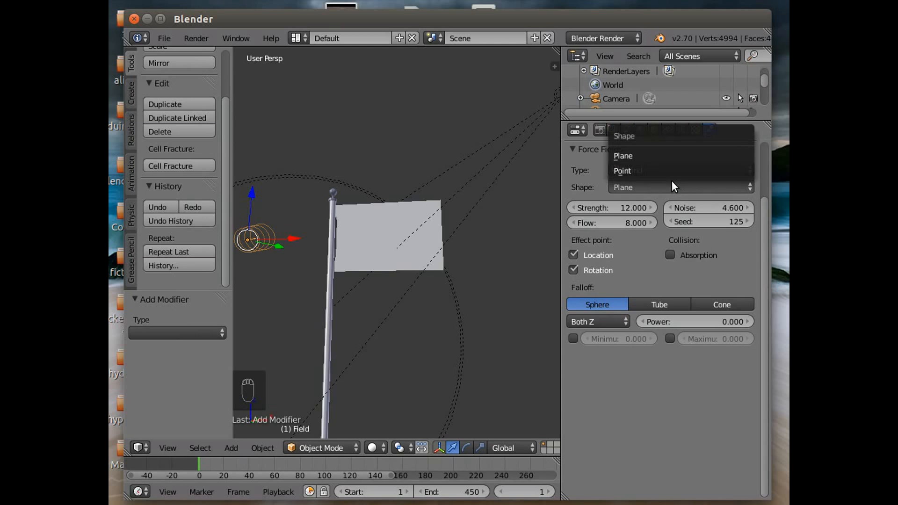
left_click(672, 181)
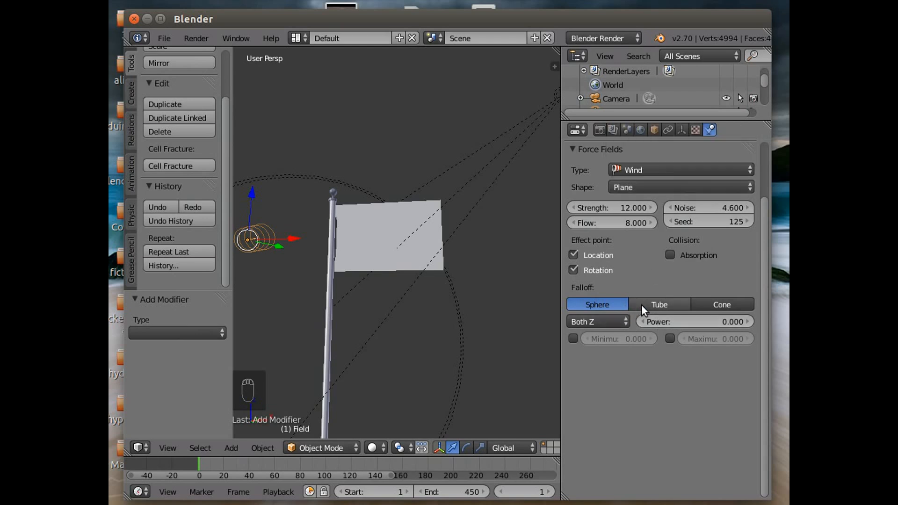
left_click(669, 302)
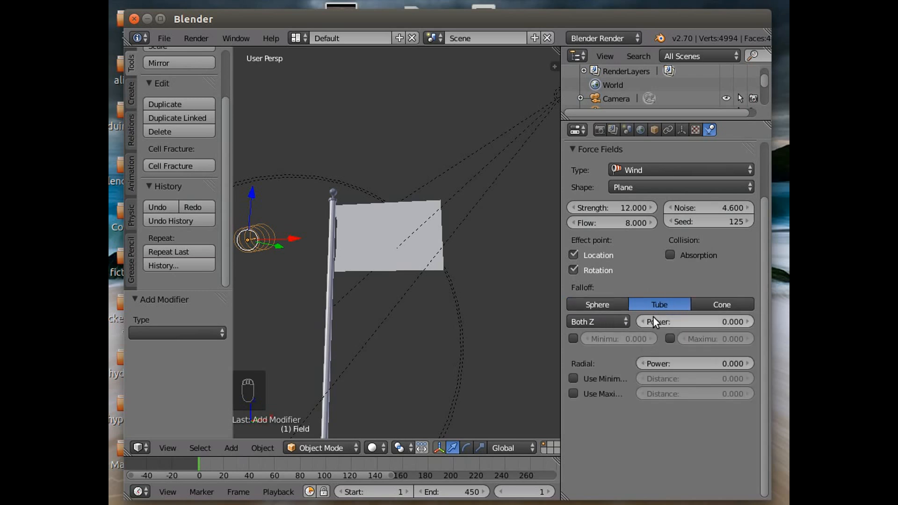
left_click_drag(653, 321, 679, 321)
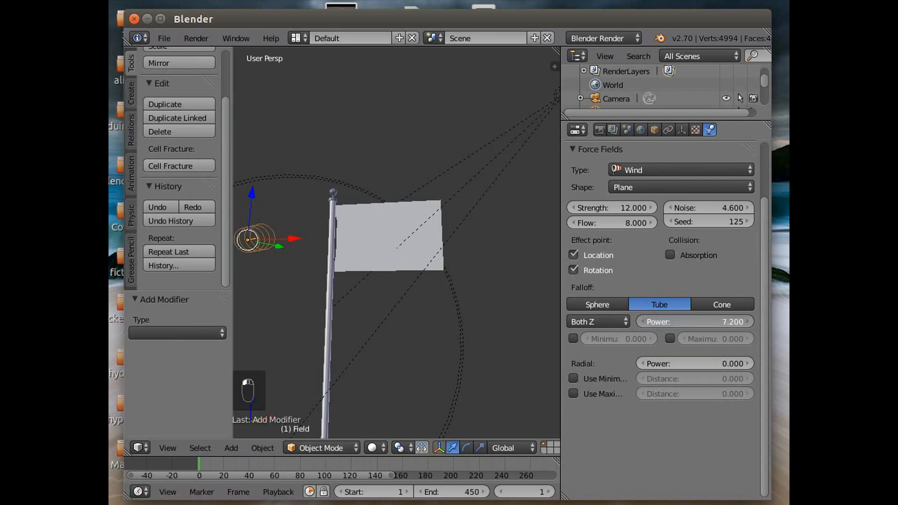
left_click(621, 375)
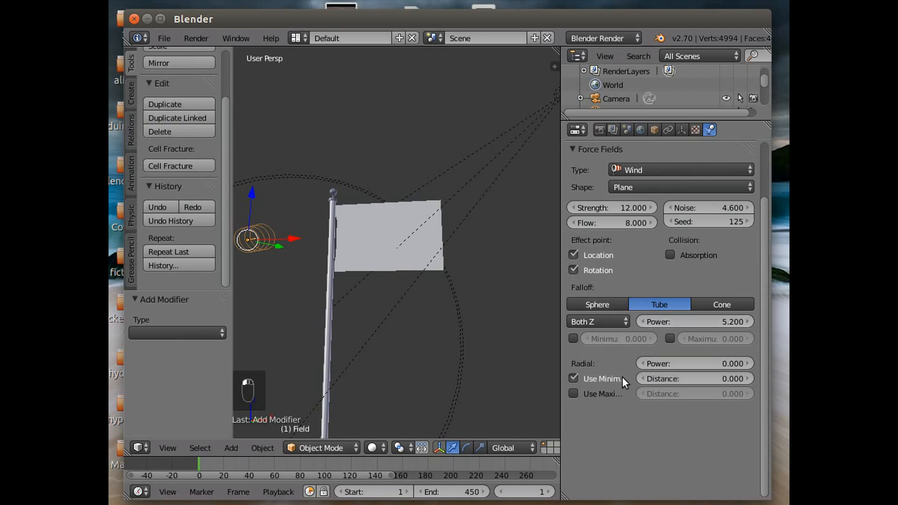
left_click(575, 378)
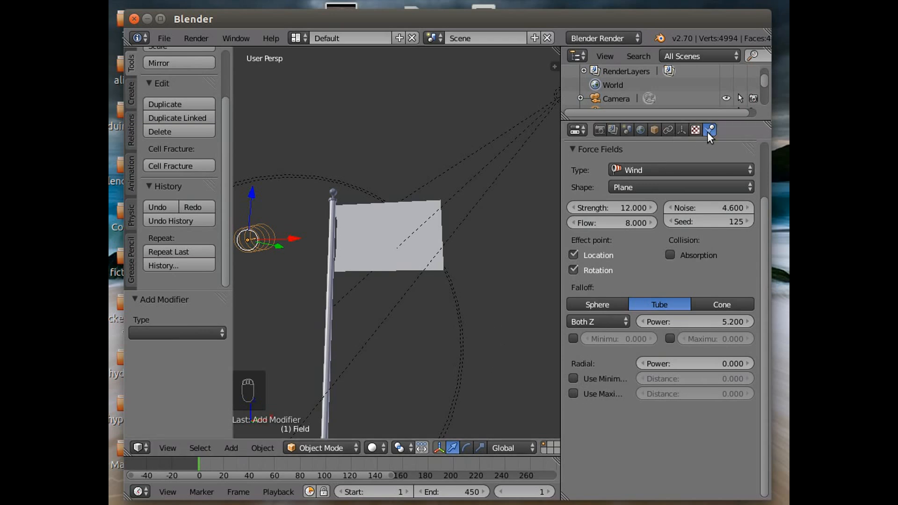
Set the end frame of the flag's cloth cache to 450 and bake the simulation
right_click(385, 210)
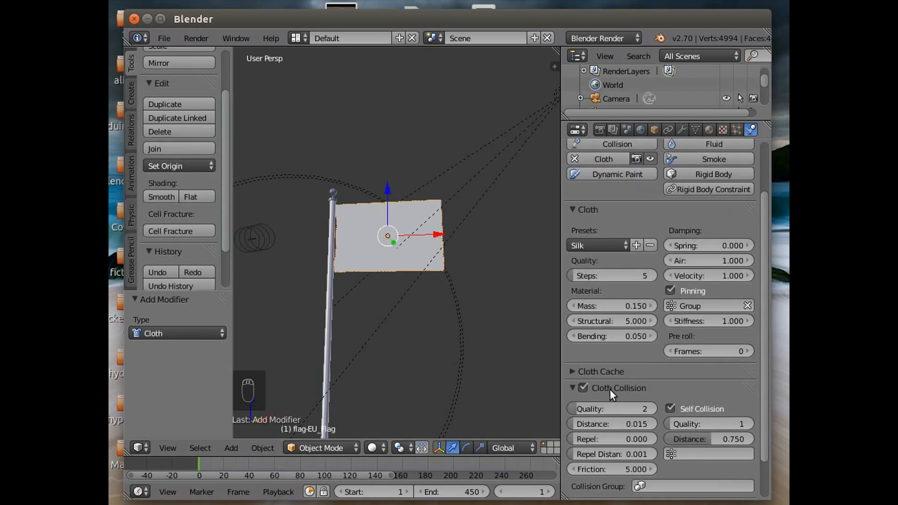
left_click(571, 375)
scroll(633, 403, "down", 3)
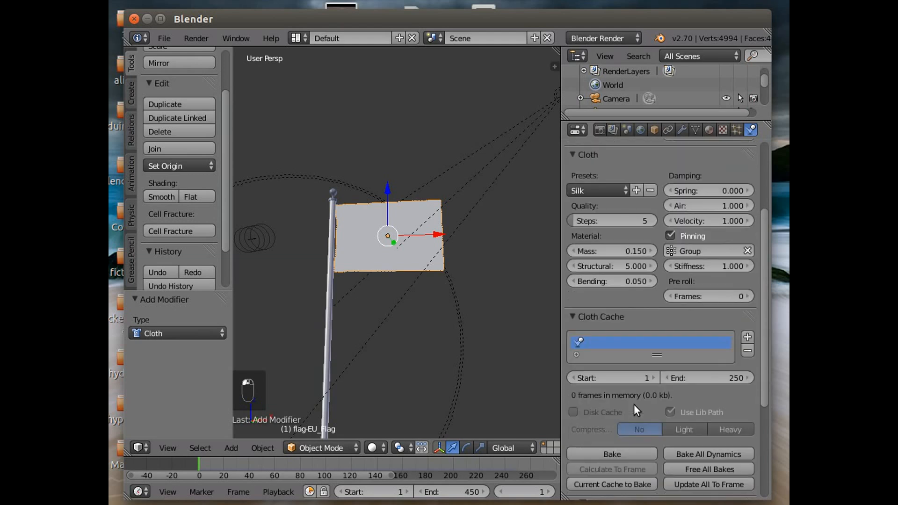
scroll(634, 404, "down", 2)
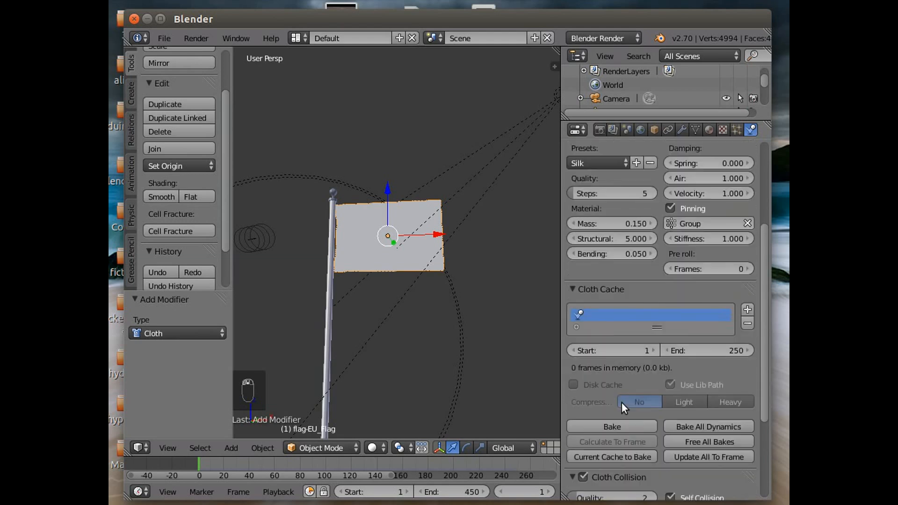
left_click(686, 351)
type("45")
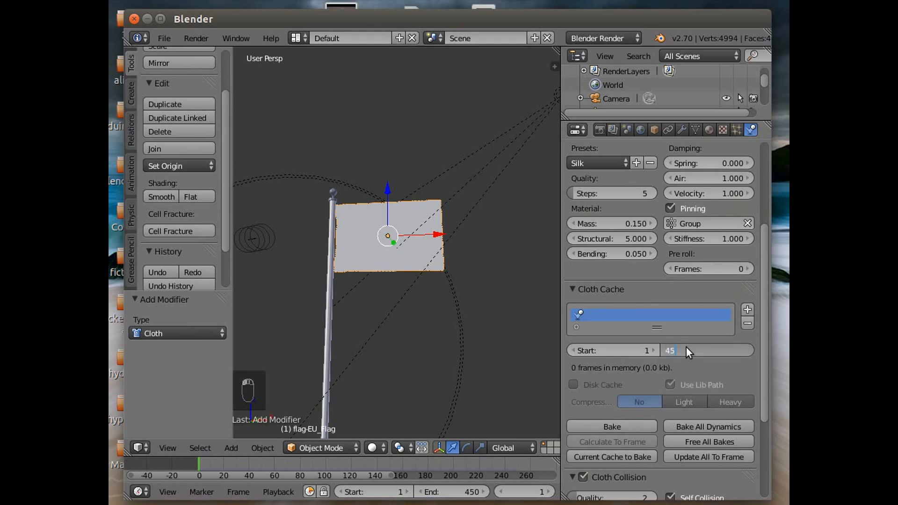
type("0")
key("Return")
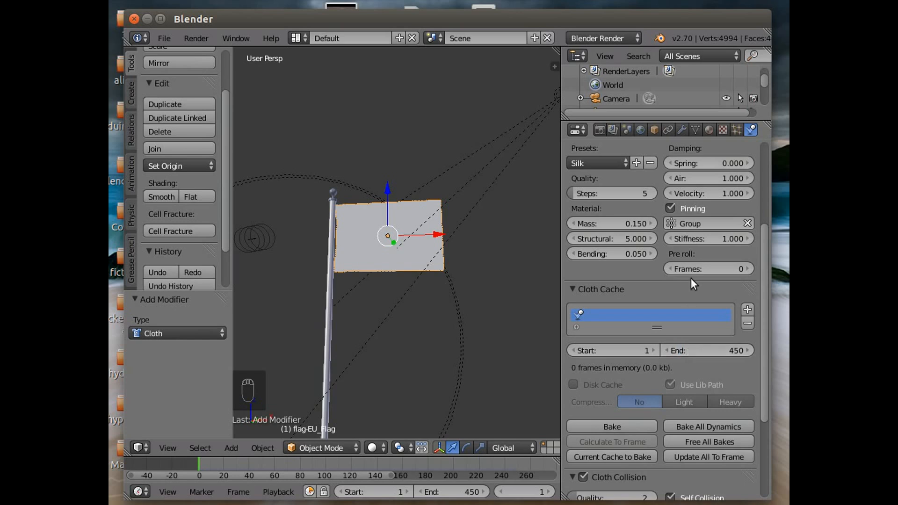
left_click(621, 427)
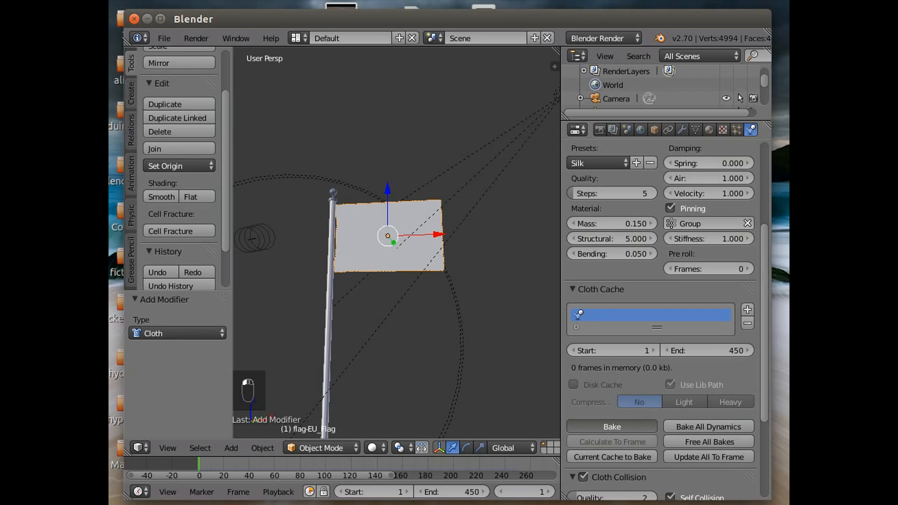
left_click(650, 1)
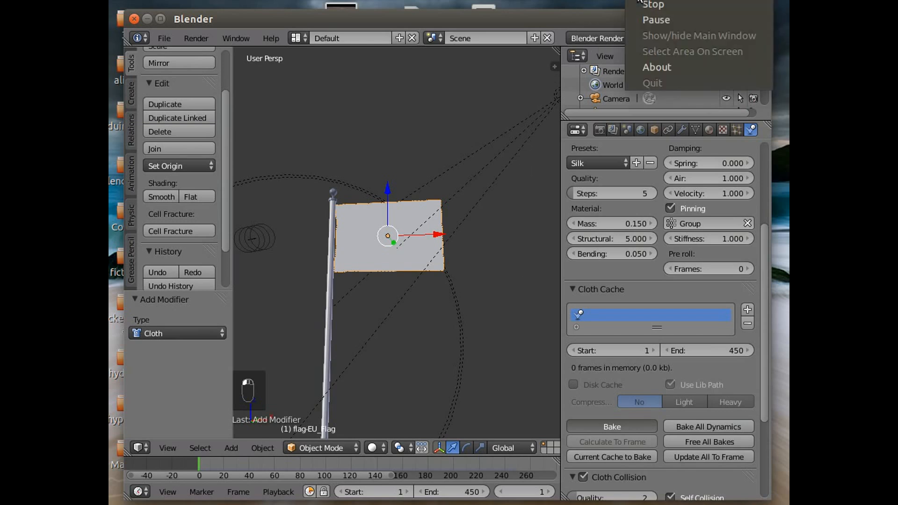
left_click(652, 21)
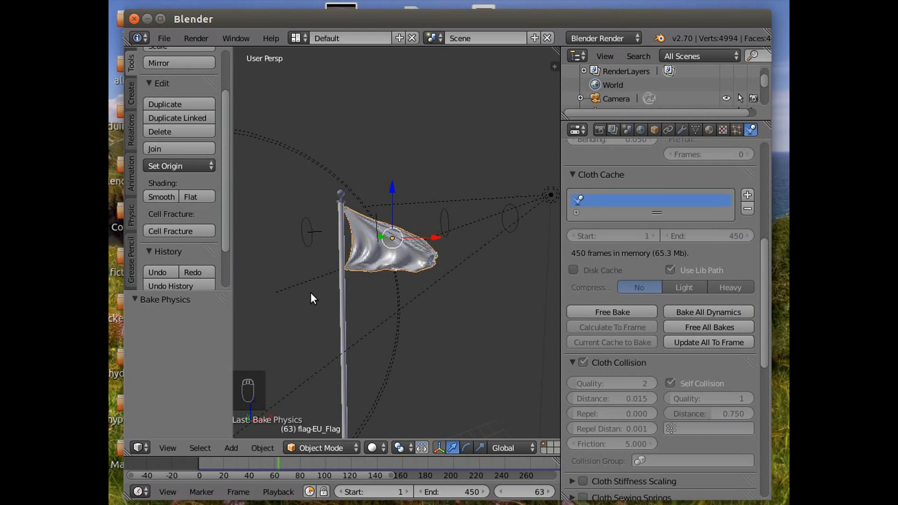
Review the wind field's force settings and the wind weight in the flag's cloth field weights
right_click(302, 242)
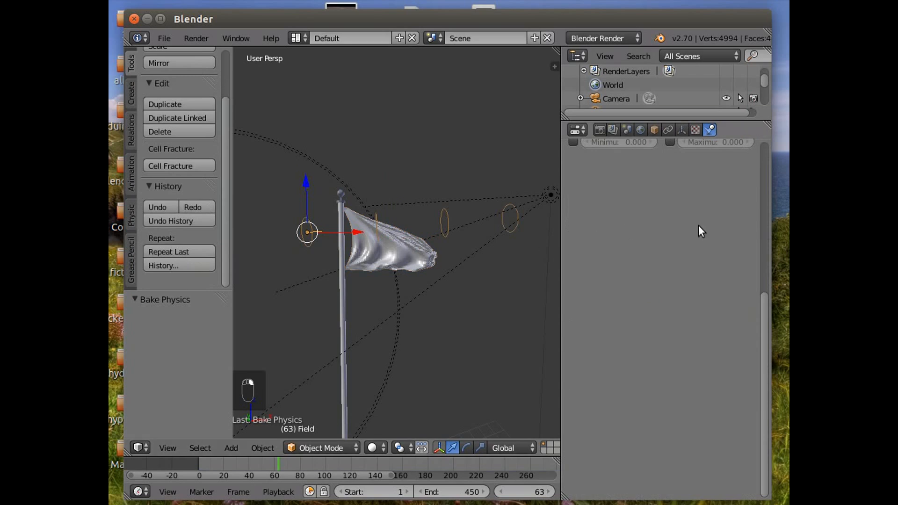
left_click_drag(764, 302, 753, 146)
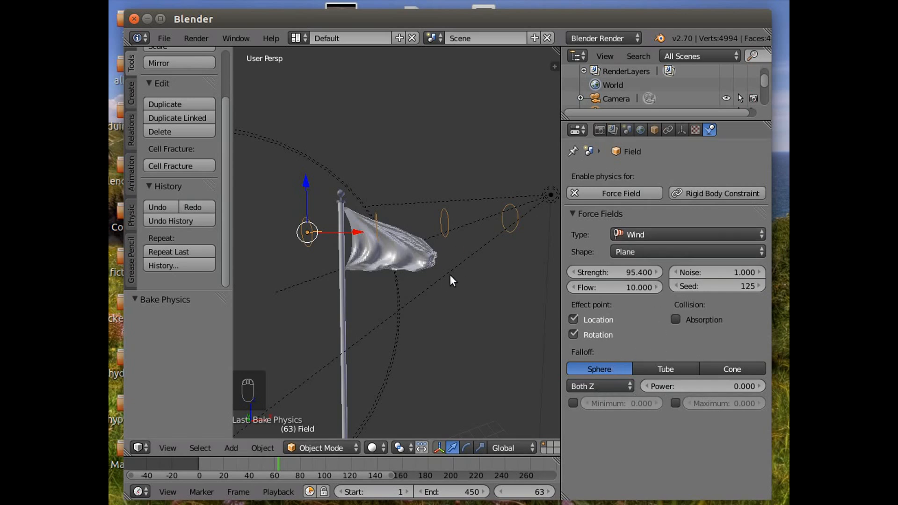
right_click(411, 258)
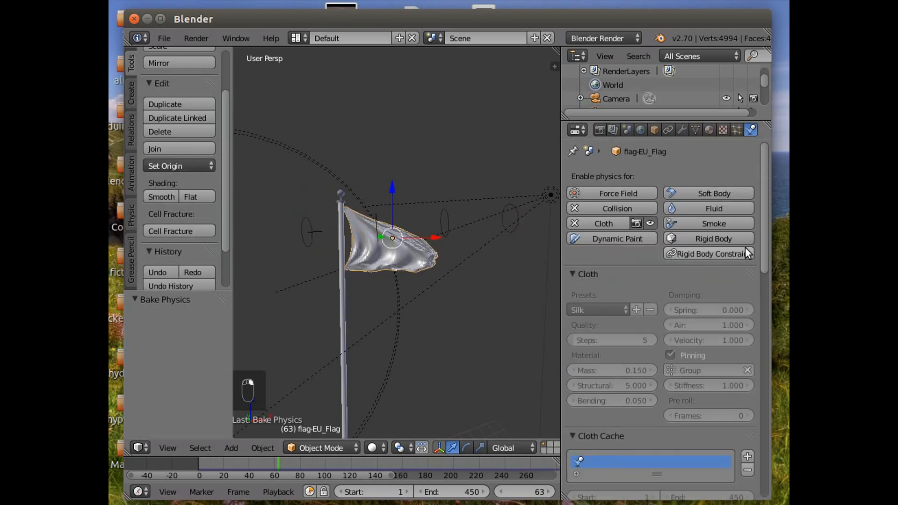
left_click_drag(764, 238, 768, 471)
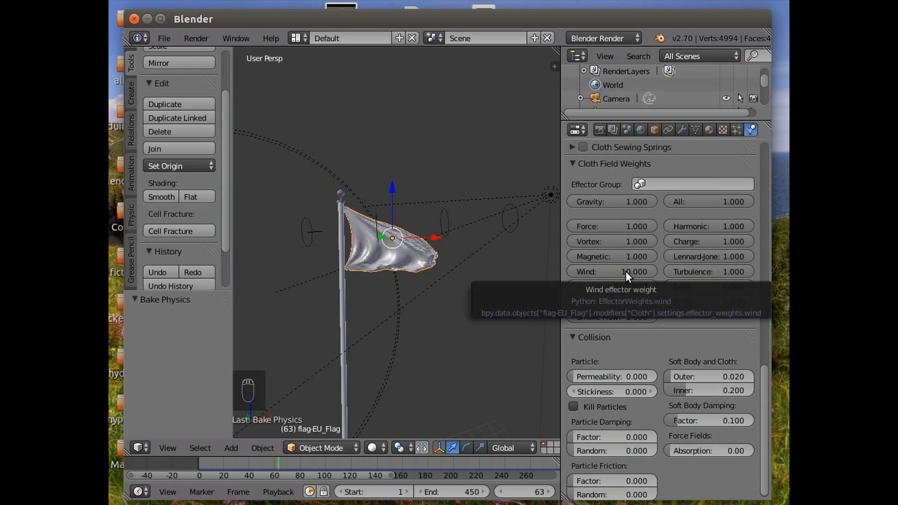
left_click(572, 164)
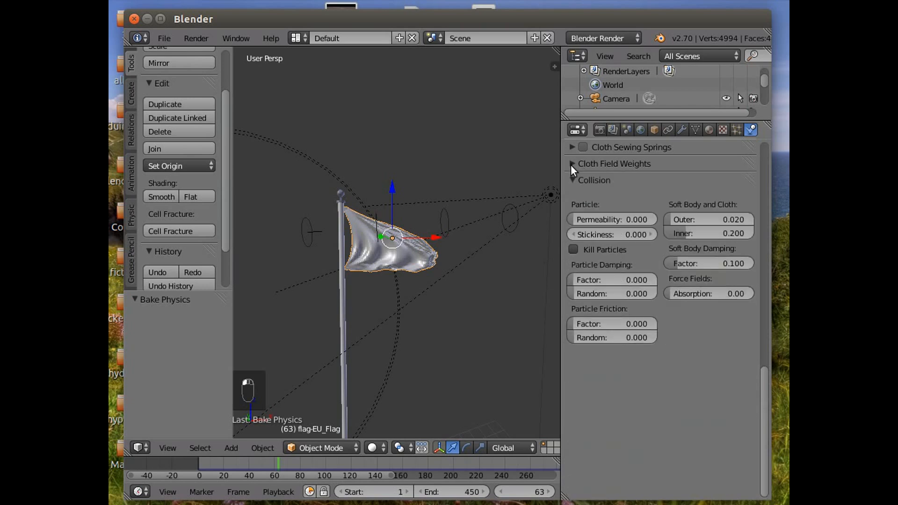
Scrub the timeline to frame 241 and play back the baked flag animation
left_click_drag(201, 463, 505, 476)
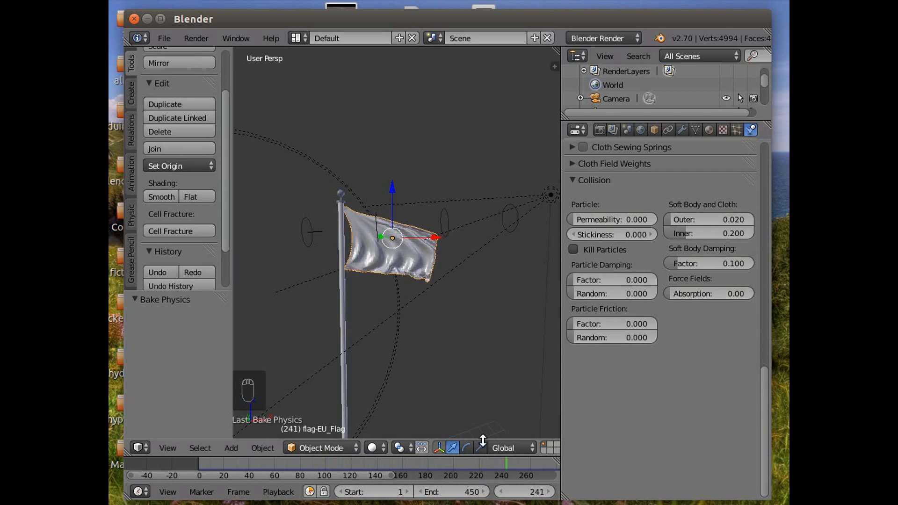
scroll(482, 496, "down", 3)
scroll(481, 496, "down", 2)
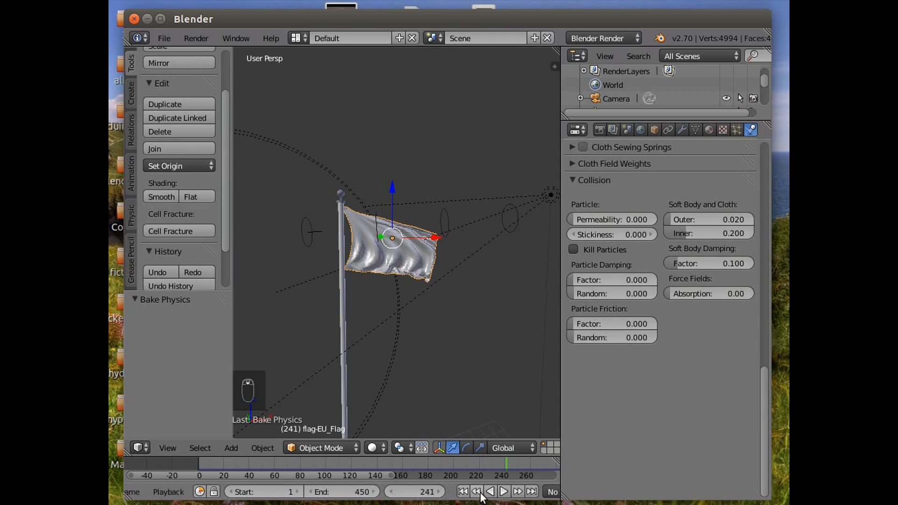
left_click(497, 492)
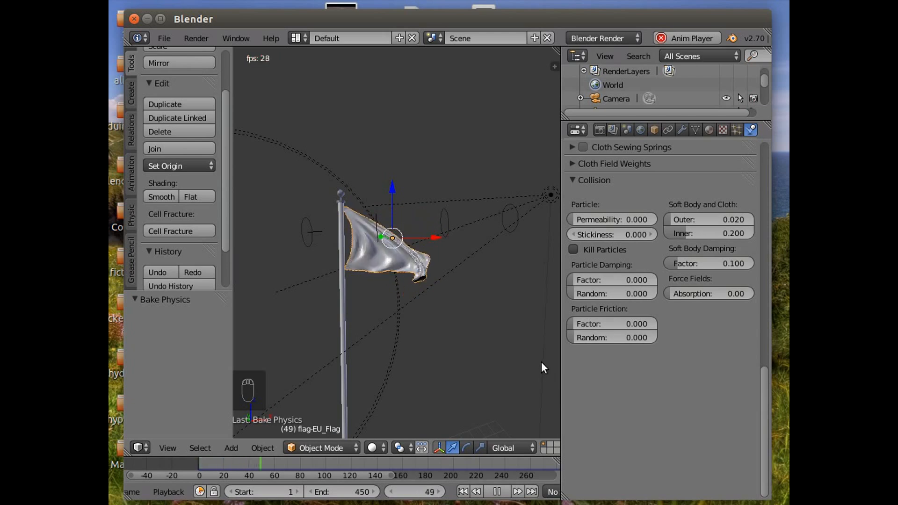
left_click(497, 492)
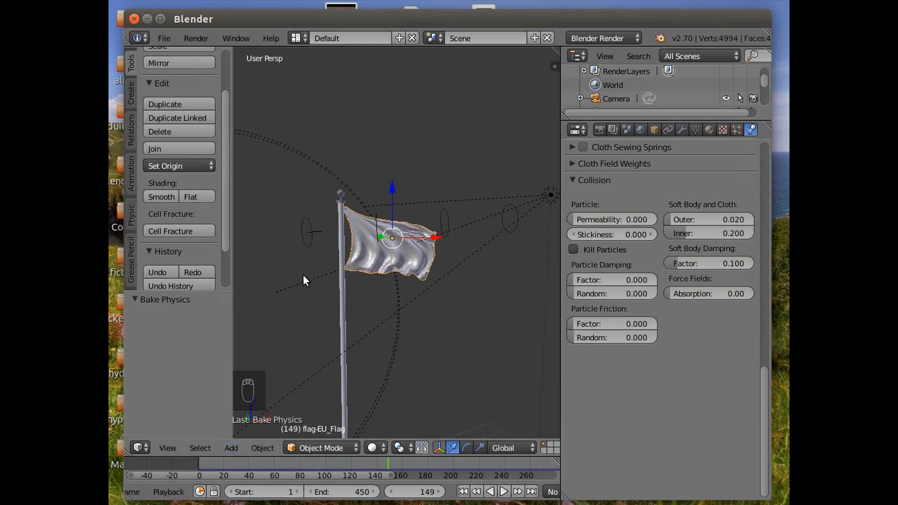
Select the flagpole and snap the 3D cursor to it
right_click(307, 290)
left_click(307, 290)
right_click(339, 208)
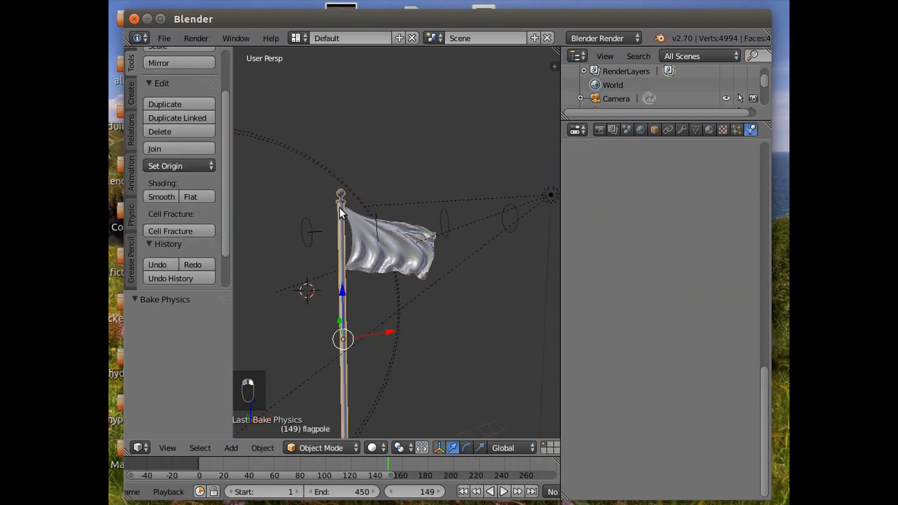
left_click(271, 448)
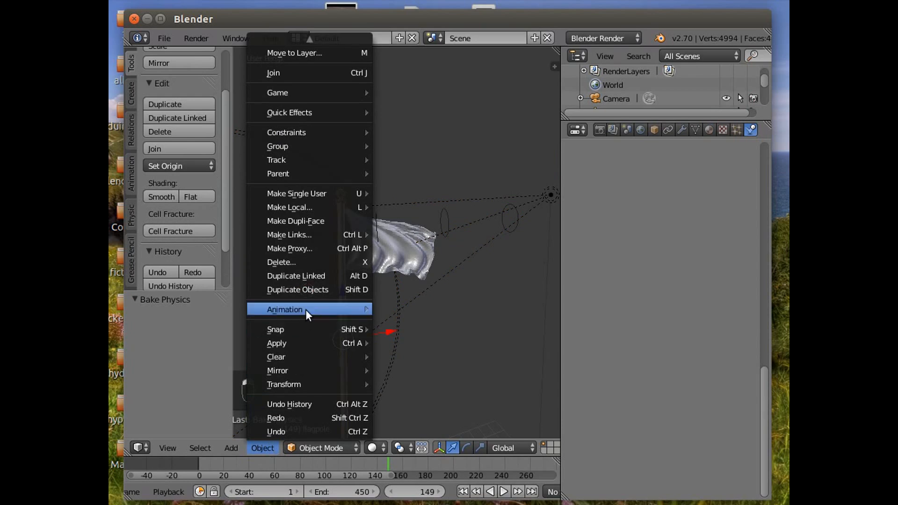
mouse_move(299, 331)
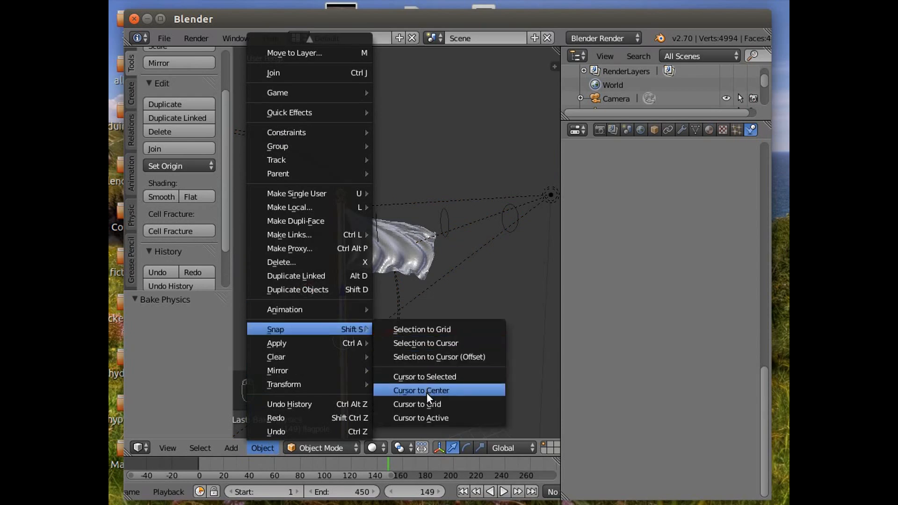
left_click(423, 377)
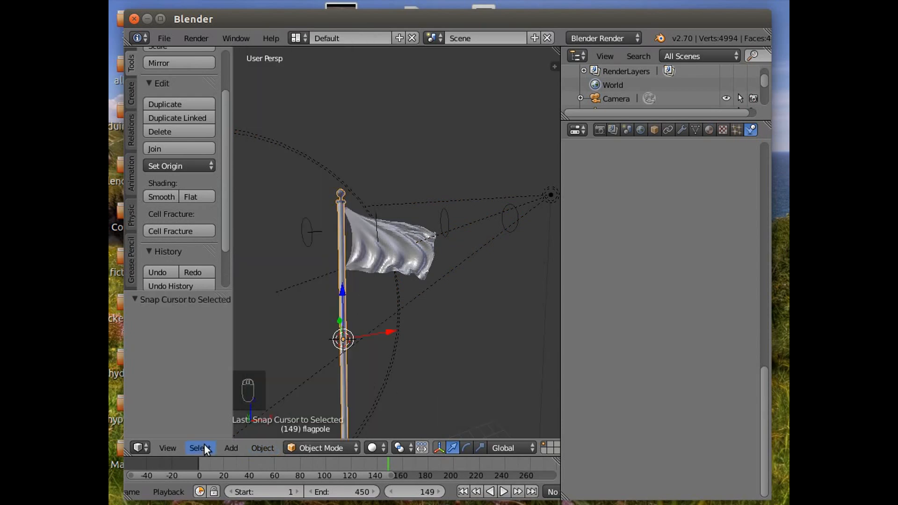
Add a Turbulence force field at the 3D cursor, raise it to flag height and shift it about 2 units along X onto the flag
left_click(232, 447)
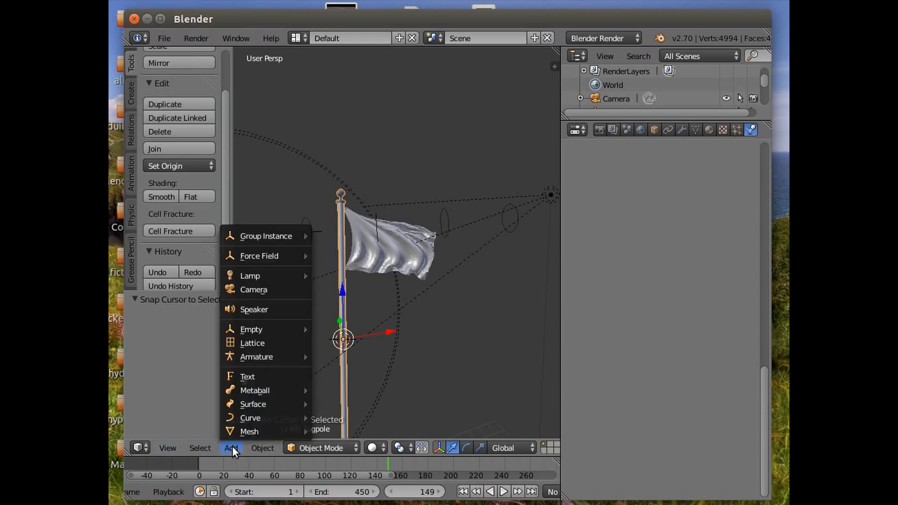
mouse_move(254, 256)
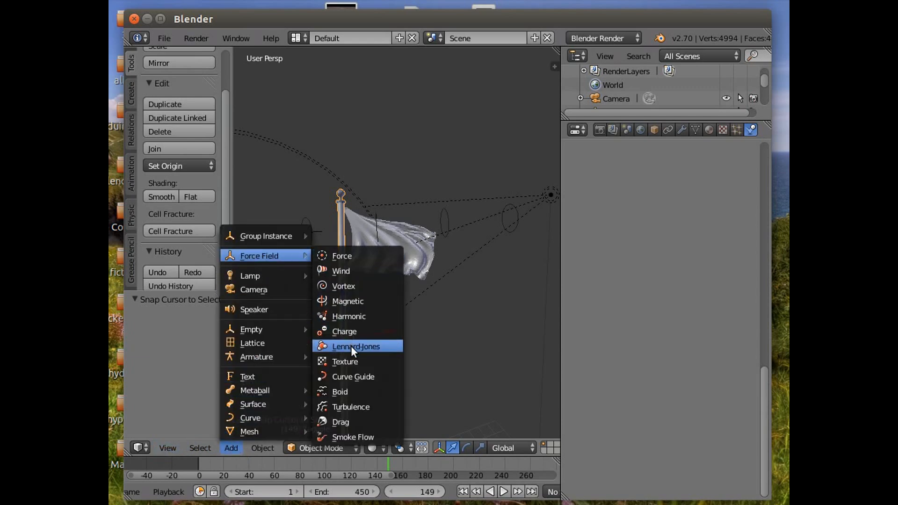
left_click(356, 411)
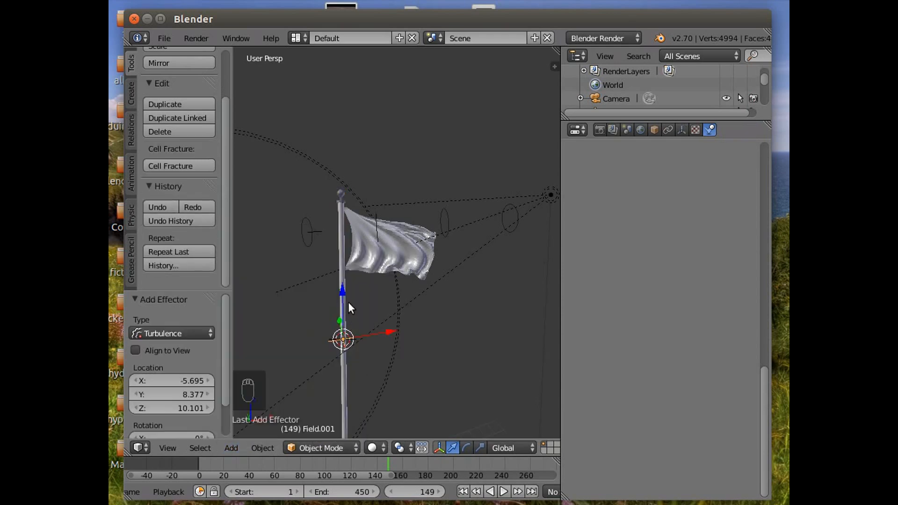
left_click_drag(344, 293, 338, 190)
left_click_drag(388, 237, 411, 242)
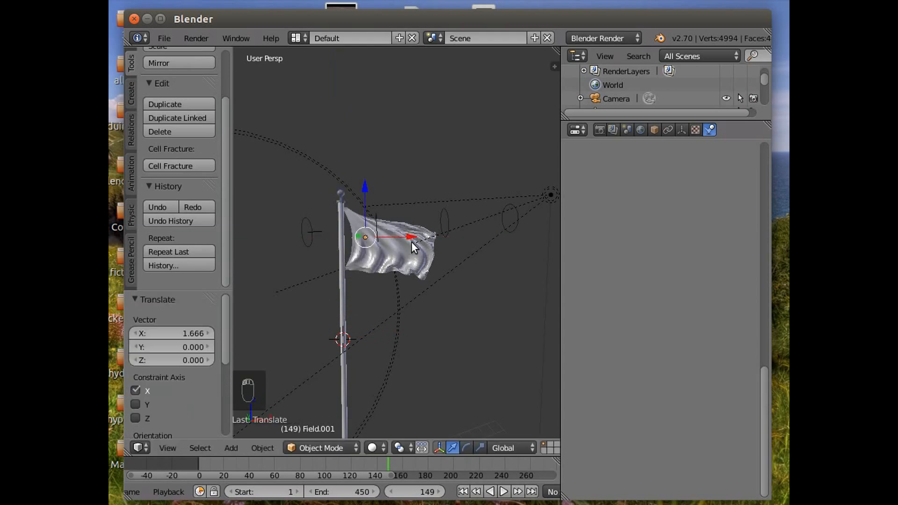
left_click_drag(367, 191, 366, 197)
left_click_drag(406, 245, 412, 246)
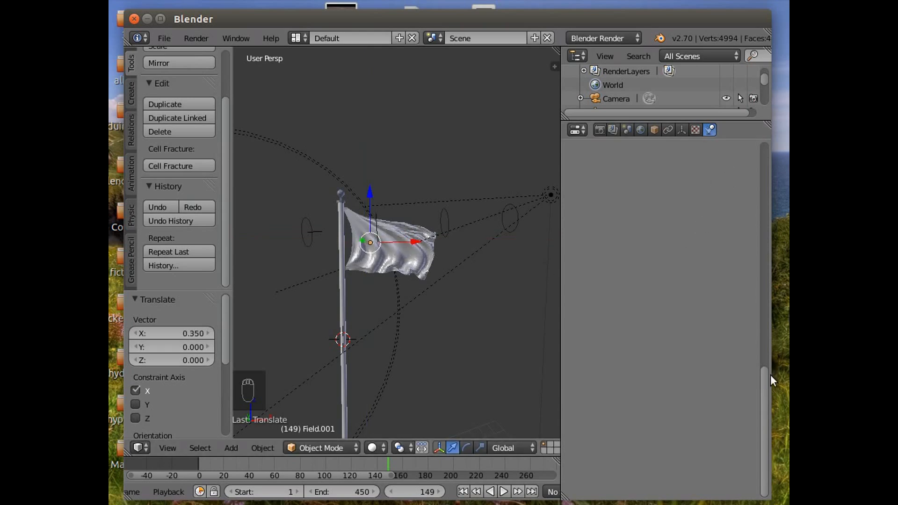
Set the turbulence field's size to 0.8, strength to 8.2 and noise to 0.5
left_click_drag(765, 379, 762, 123)
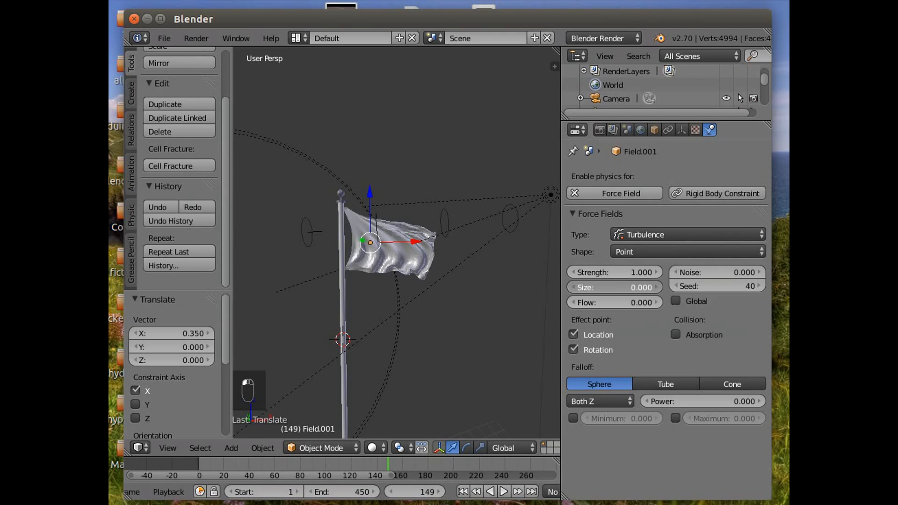
left_click_drag(617, 288, 648, 288)
left_click(609, 287)
key("Return")
left_click_drag(602, 271, 655, 271)
left_click(596, 272)
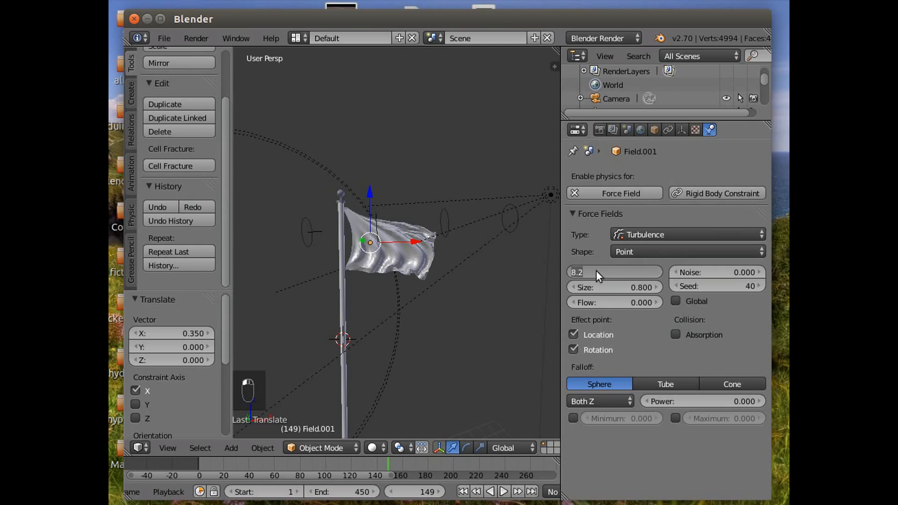
key("Return")
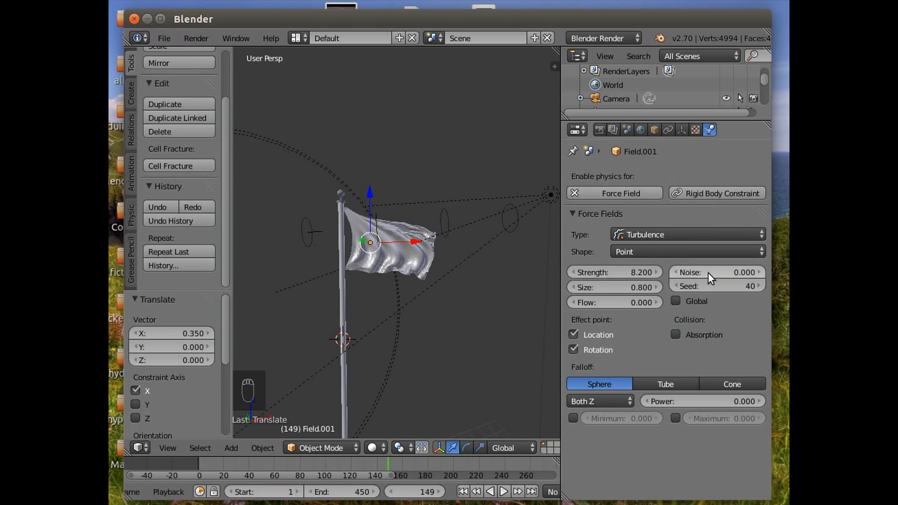
left_click(726, 272)
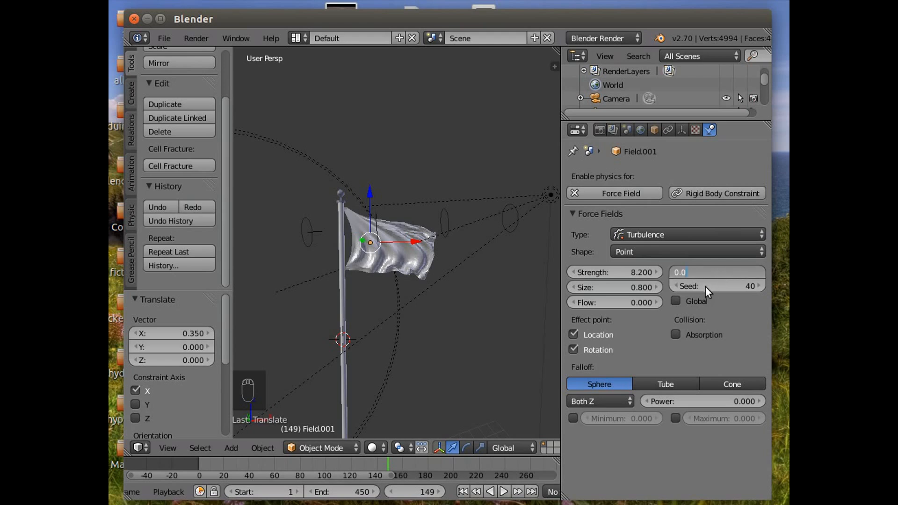
key("Return")
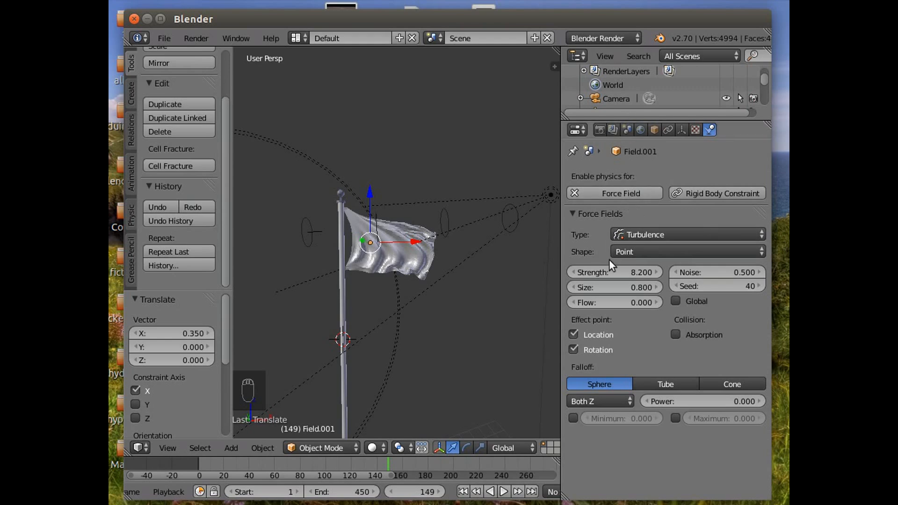
Select the flag, free its existing cloth bake and bake the simulation again
right_click(380, 257)
right_click(380, 258)
right_click(397, 262)
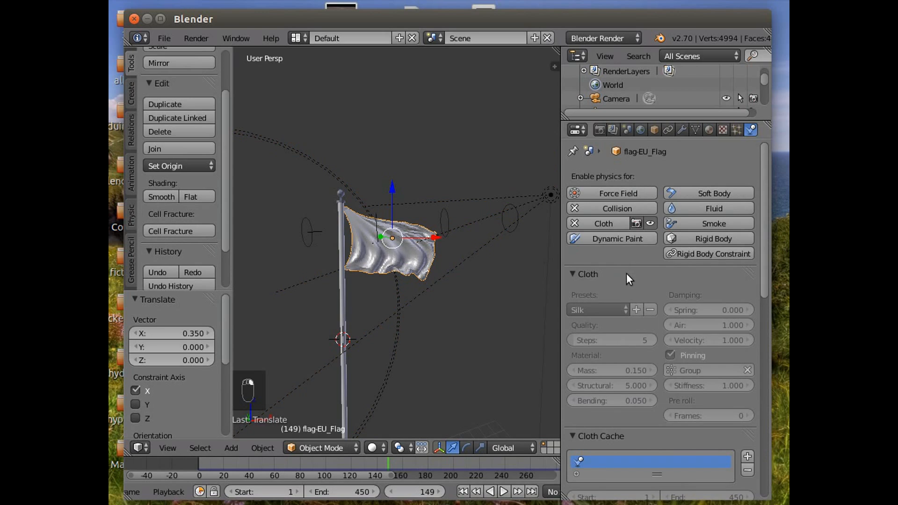
left_click(572, 274)
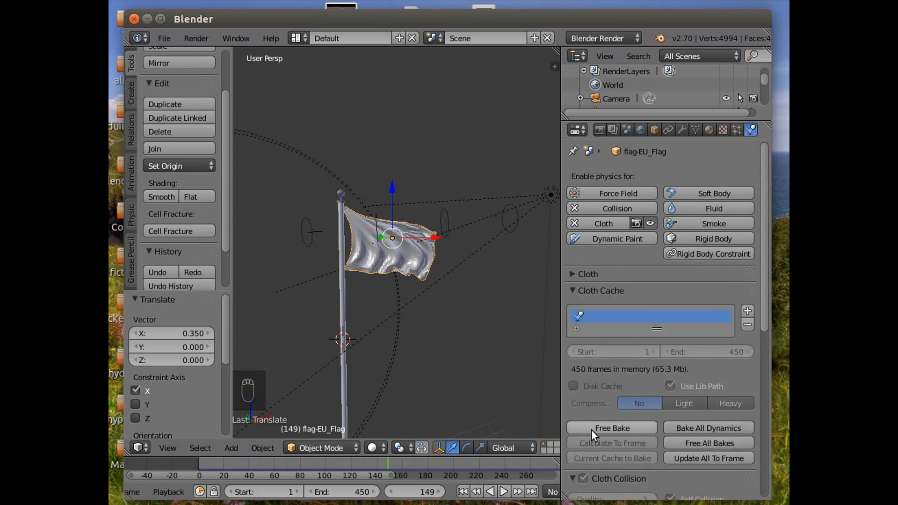
left_click(607, 428)
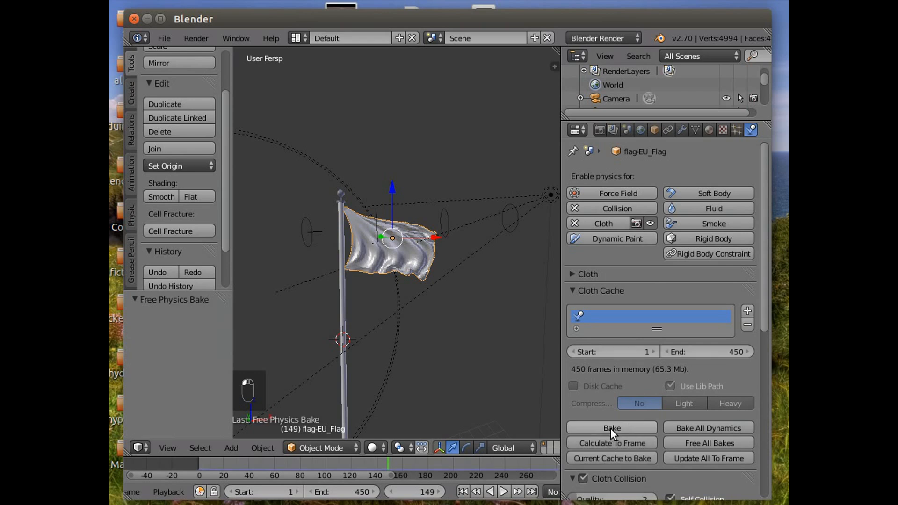
left_click(611, 428)
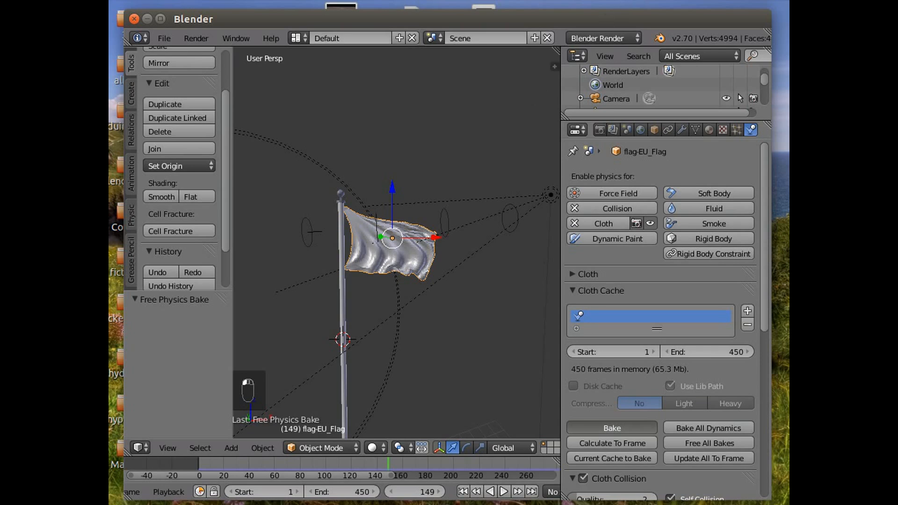
Play back the newly baked flag animation with the turbulence field and stop it
left_click(655, 20)
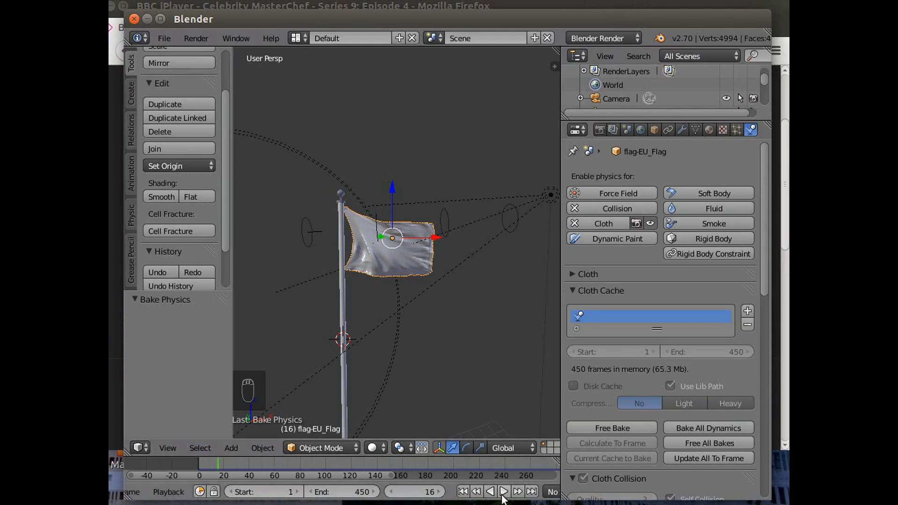
left_click(503, 493)
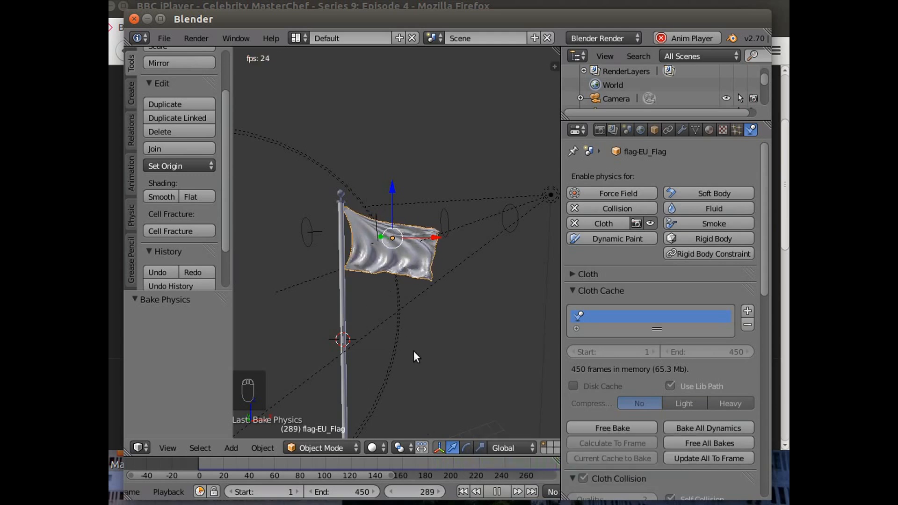
left_click(497, 491)
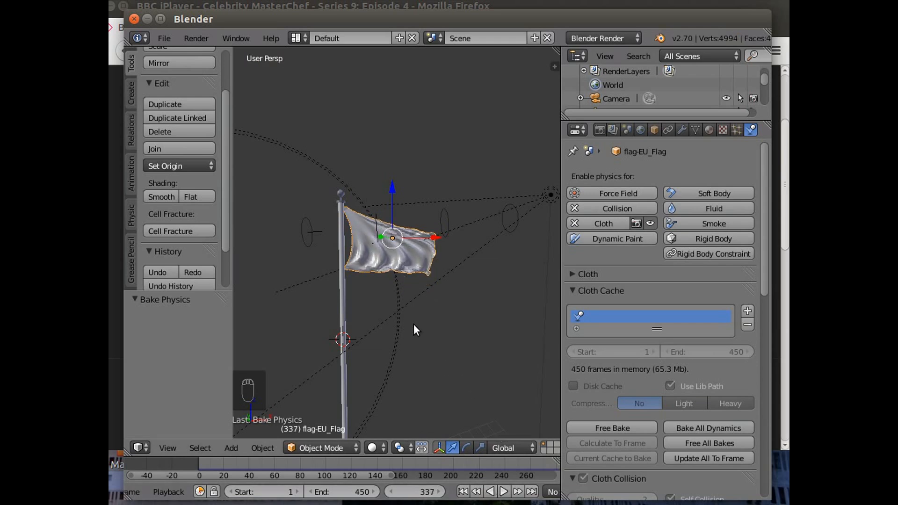
Switch the viewport to the camera view and render a still image of the current frame
left_click(165, 447)
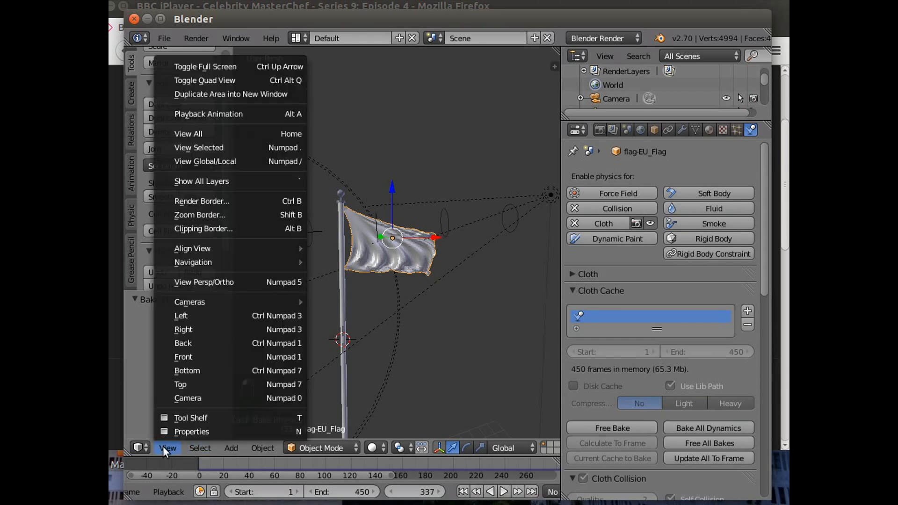
left_click(179, 392)
scroll(429, 371, "up", 3)
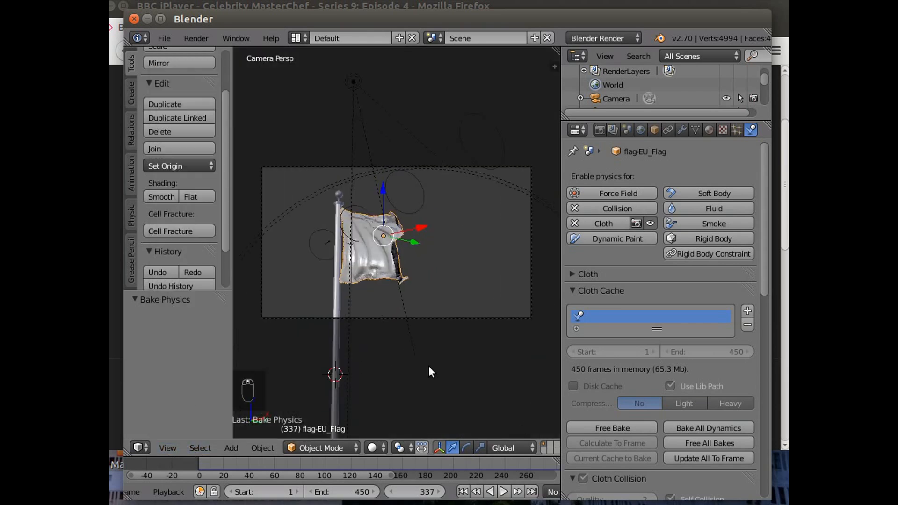
scroll(431, 372, "down", 2)
left_click(193, 35)
left_click(203, 55)
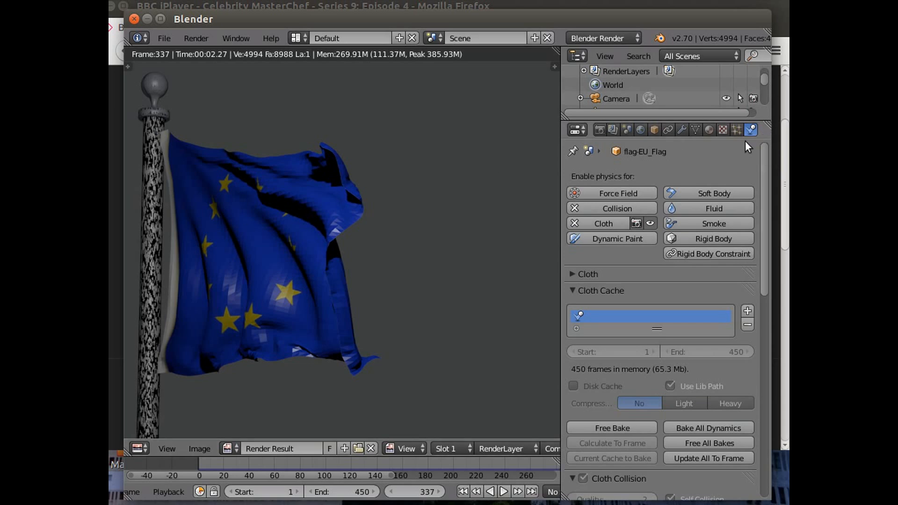
Hide the render view and apply smooth shading to the flag
left_click(195, 35)
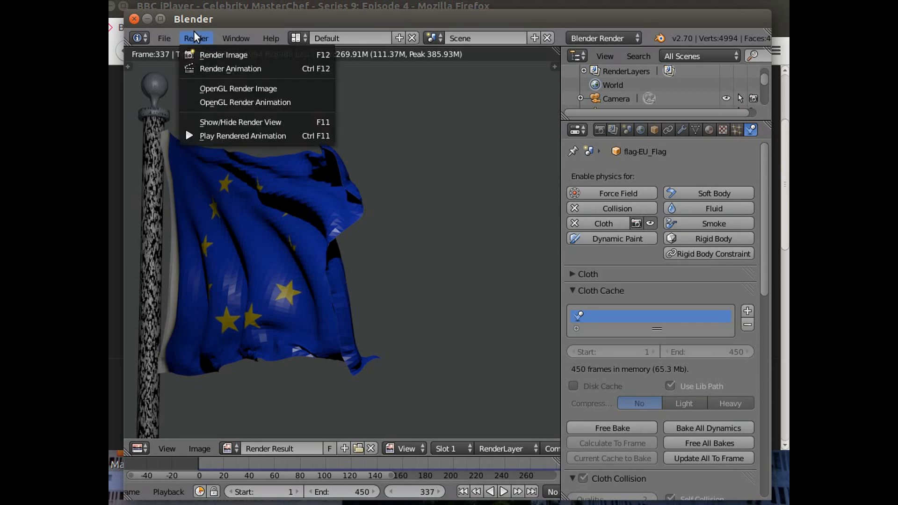
left_click(251, 116)
right_click(375, 236)
left_click(154, 194)
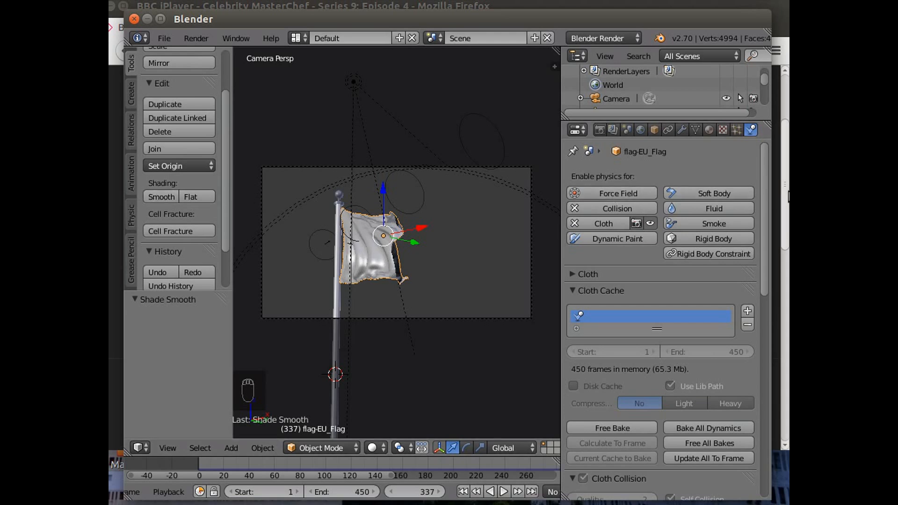
Add a Subdivision Surface modifier to the flag and move it above the Cloth modifier in the stack
mouse_move(764, 160)
left_mouse_down()
mouse_move(765, 174)
mouse_move(763, 154)
left_mouse_up()
left_click(682, 130)
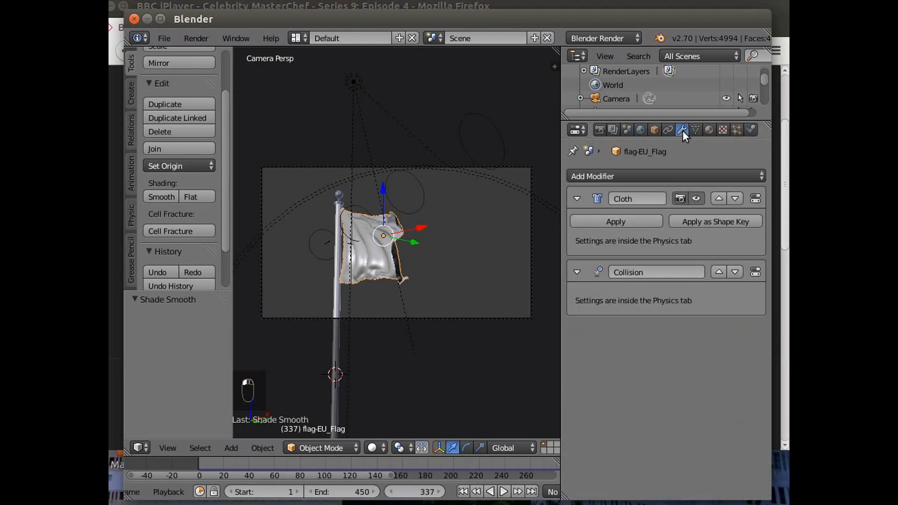
left_click(615, 174)
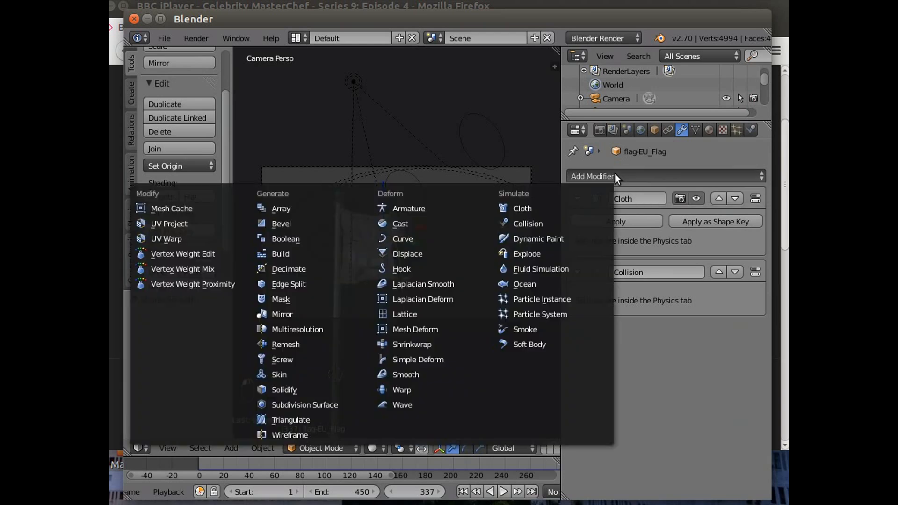
left_click(307, 405)
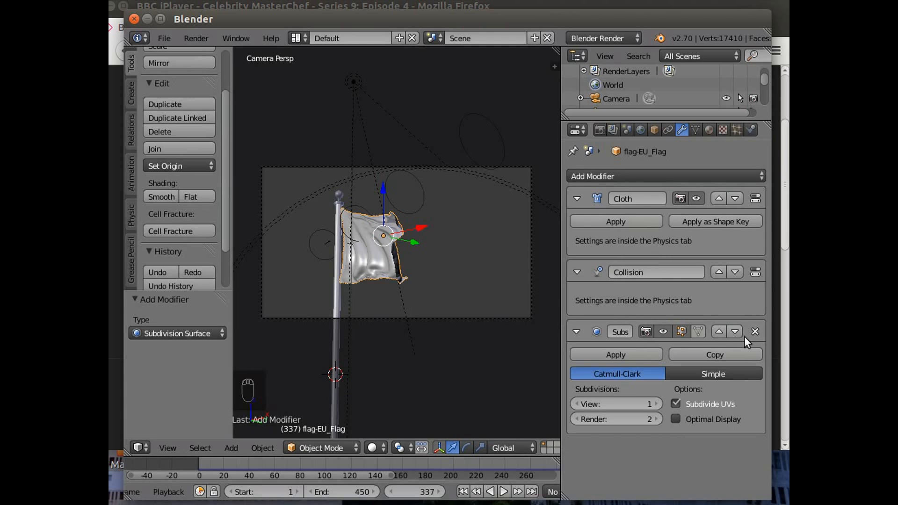
left_click(720, 332)
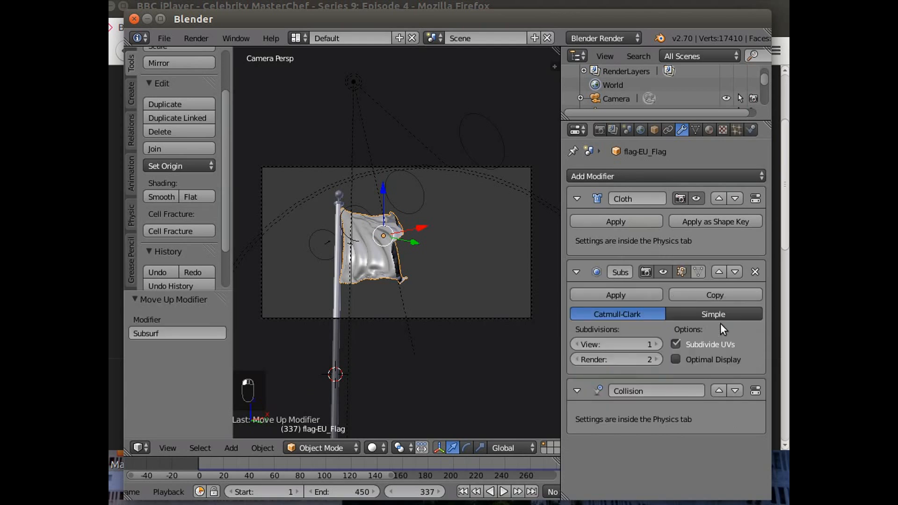
left_click(718, 273)
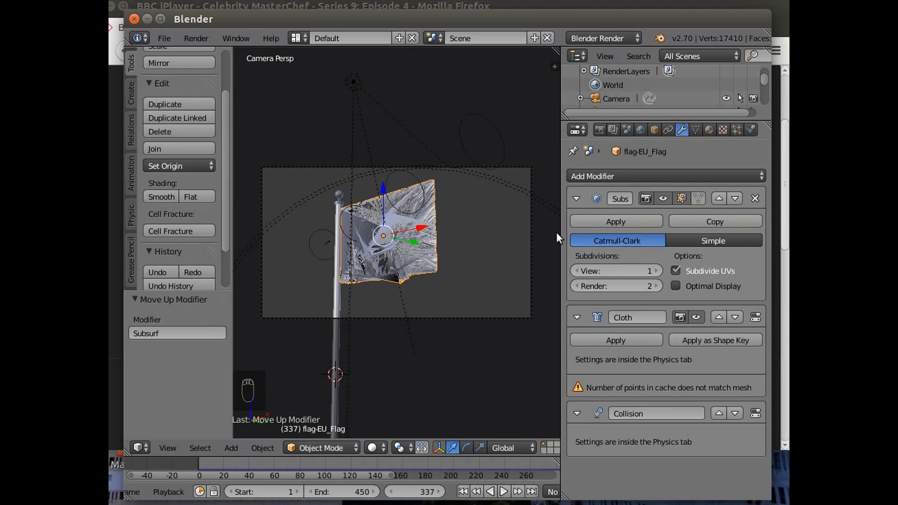
Move the flag's Subdivision Surface modifier below the Cloth modifier and remove the flag's Collision physics
left_click(735, 199)
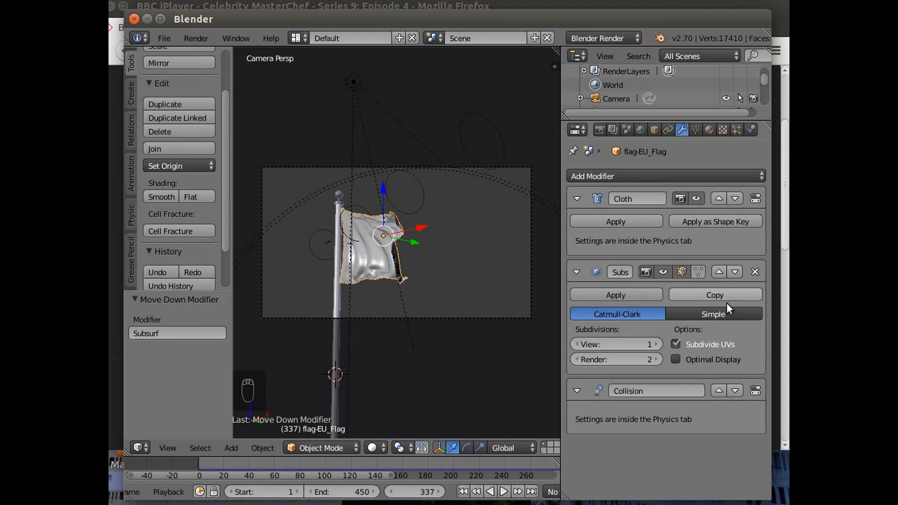
left_click(751, 130)
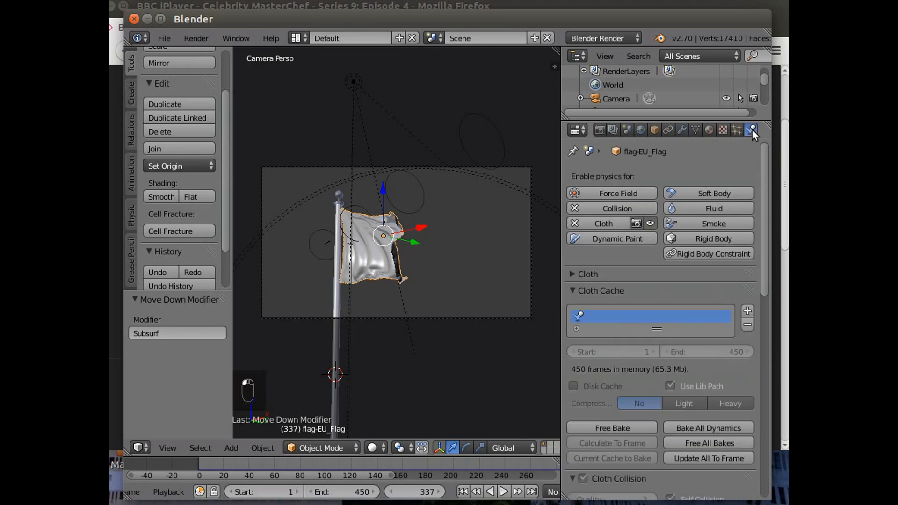
left_click(573, 208)
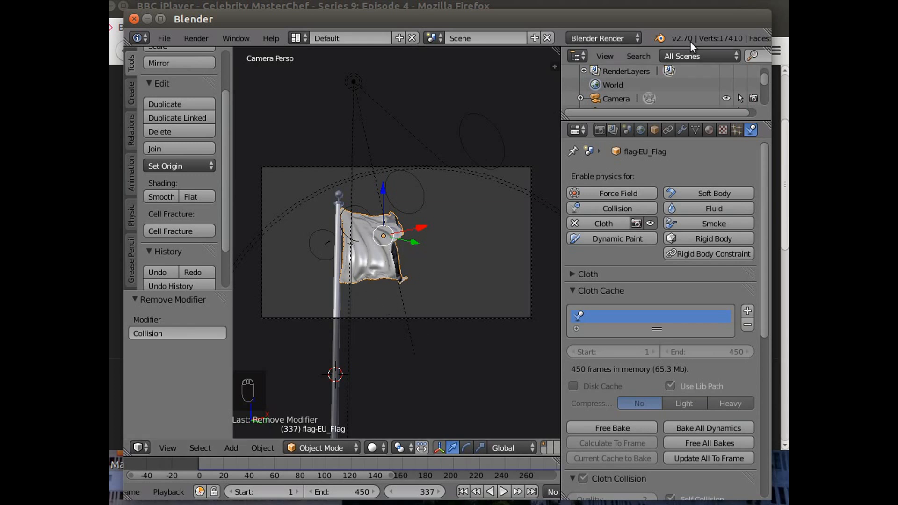
Select the flagpole and bring up the settings of the texture in its Material.001
right_click(337, 242)
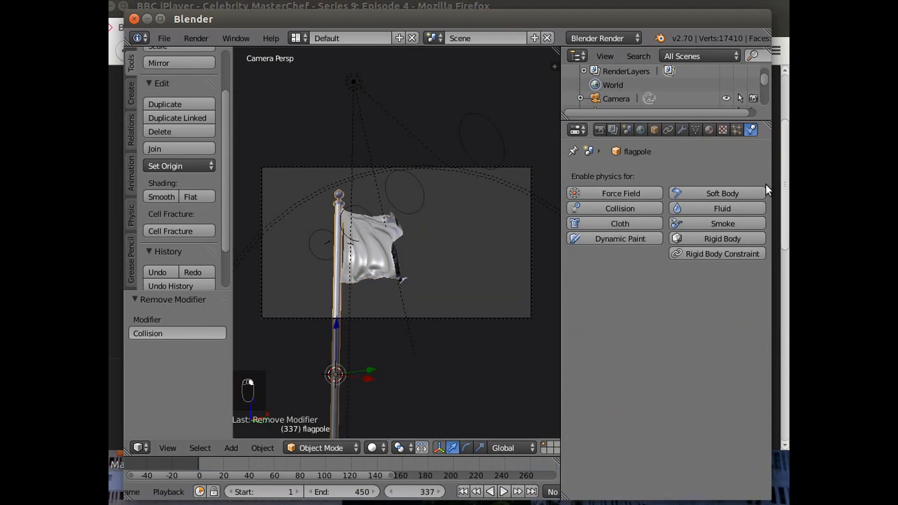
left_click(783, 178)
scroll(748, 148, "up", 1)
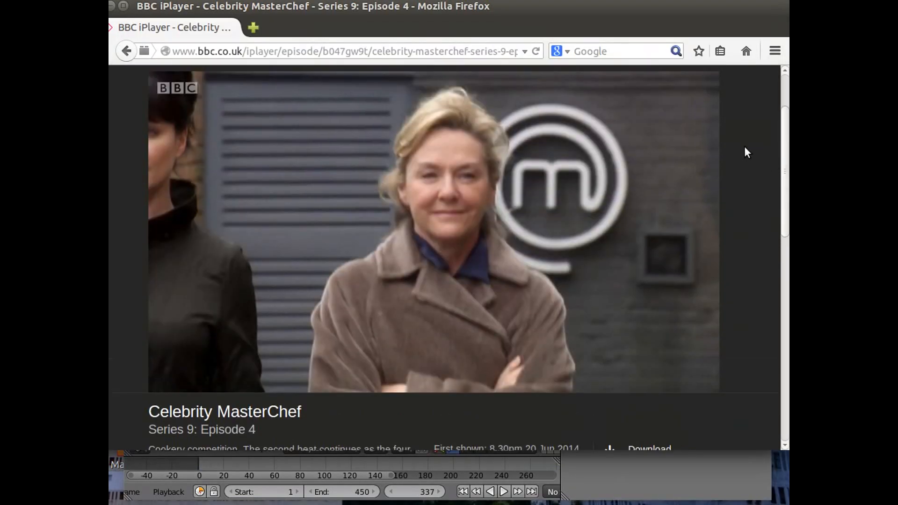
left_click(616, 485)
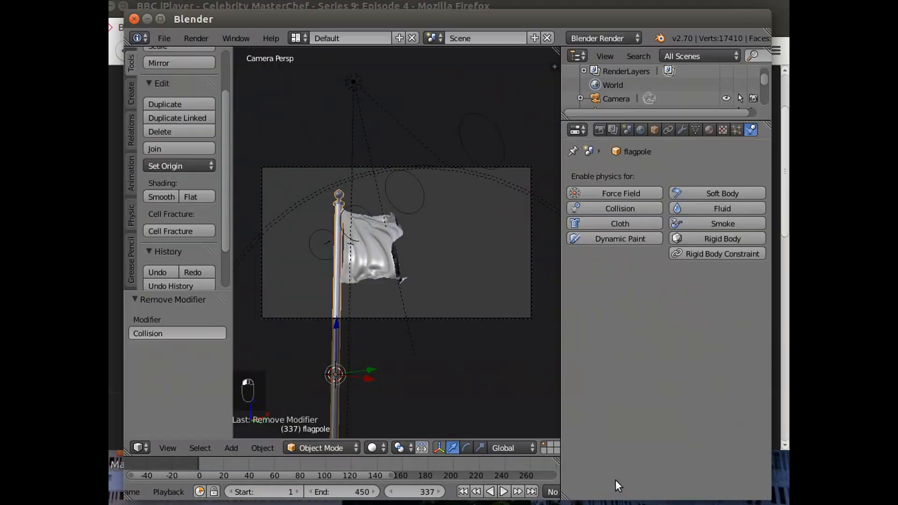
left_click(710, 128)
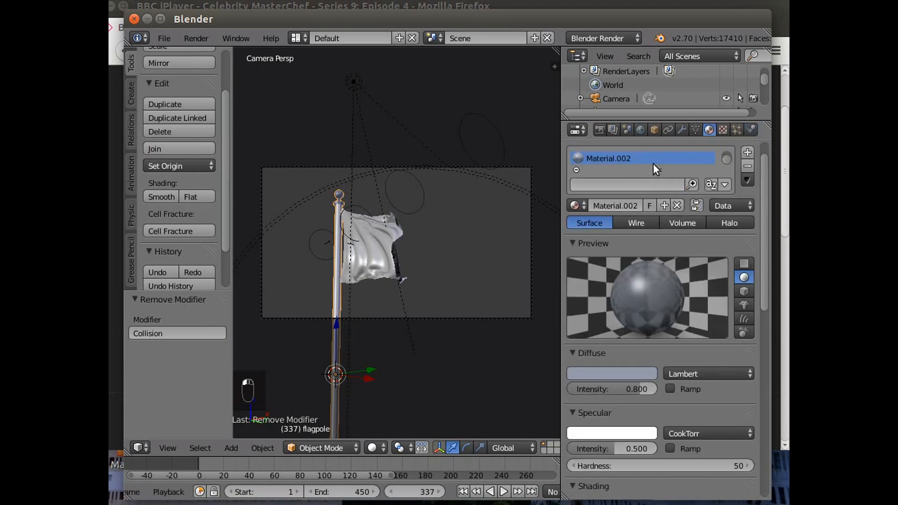
scroll(729, 152, "up", 1)
left_click(613, 159)
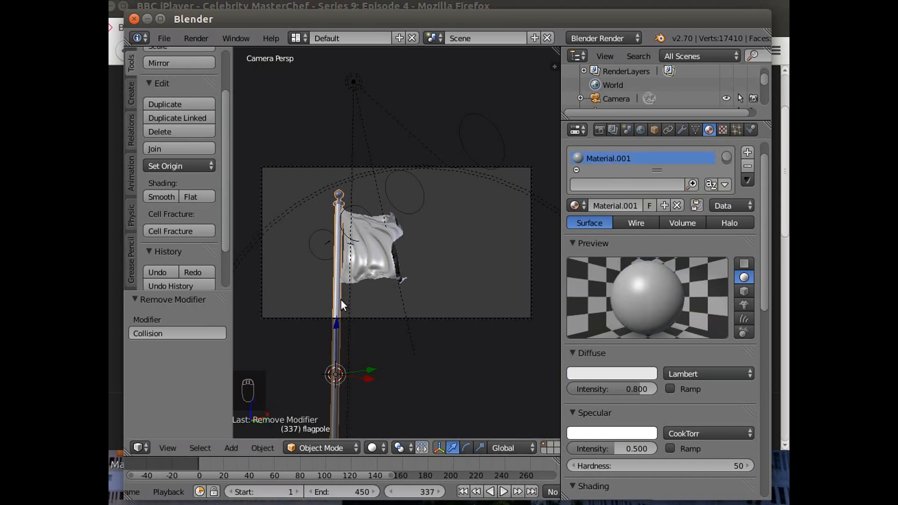
left_click(722, 129)
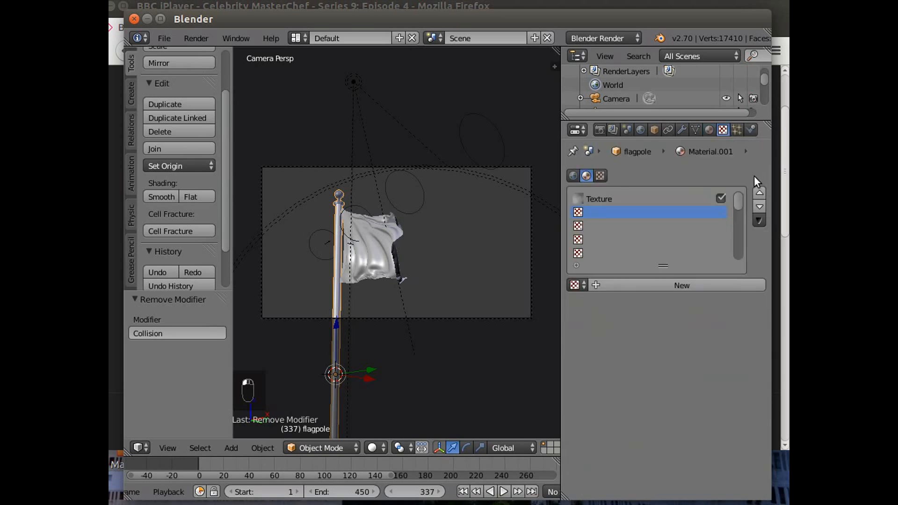
left_click(647, 200)
Set the Normal influence of the Material.001 texture to 0.05 and render a still image
left_click_drag(762, 246, 772, 464)
scroll(748, 427, "down", 4)
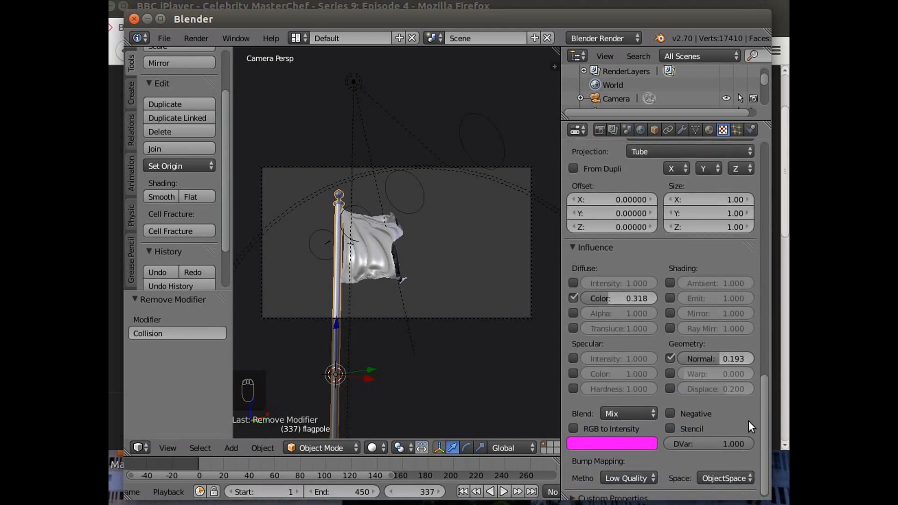
left_click_drag(711, 358, 712, 358)
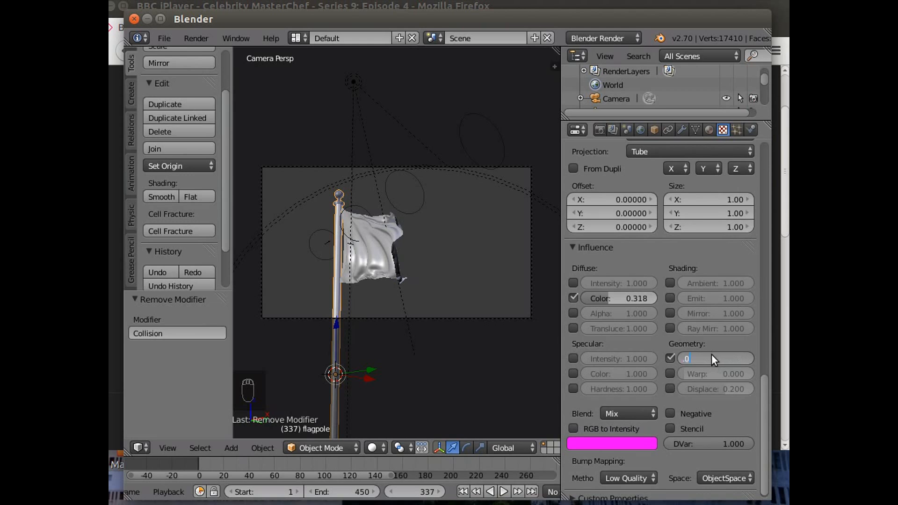
key("Return")
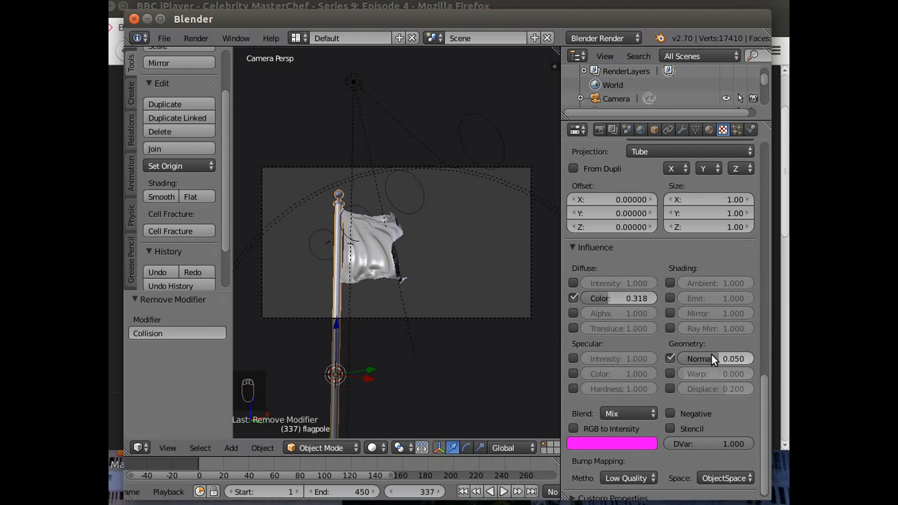
left_click(193, 37)
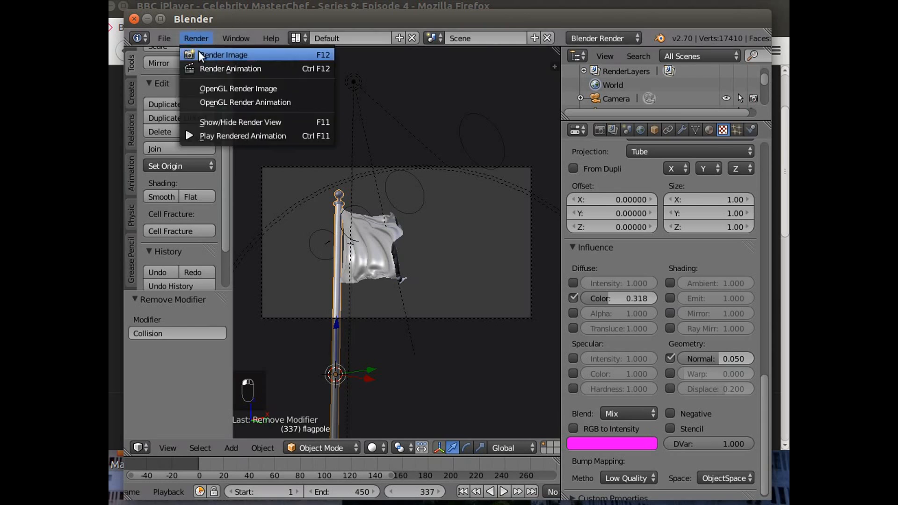
left_click(201, 54)
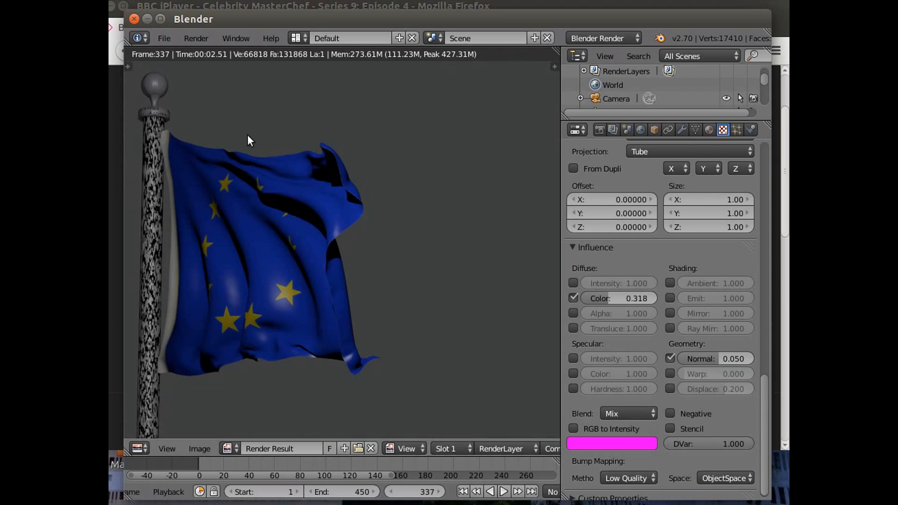
Disable the Normal influence of the pole texture and render the current frame for comparison
left_click(671, 358)
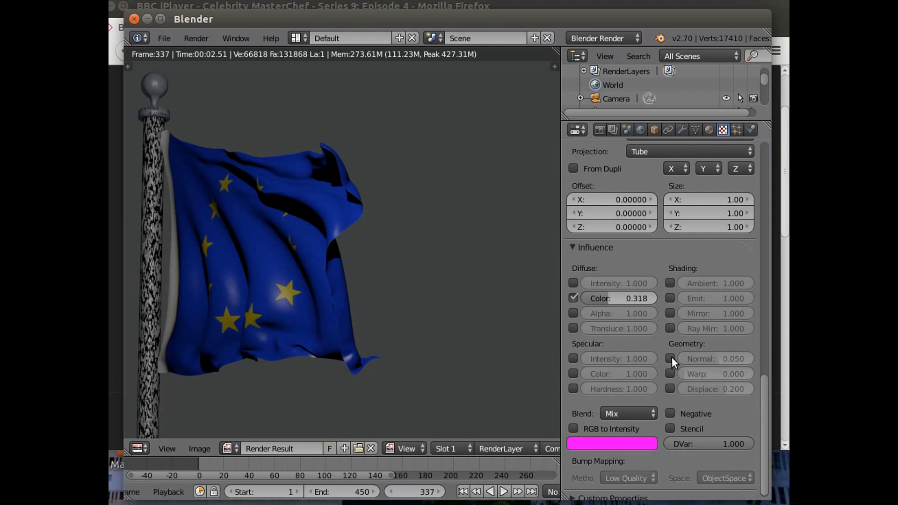
left_click(201, 37)
left_click(205, 55)
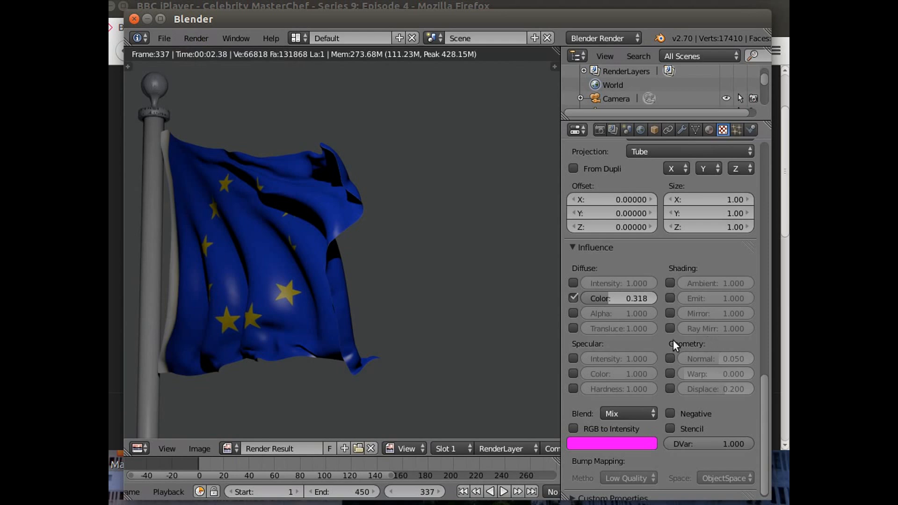
Re-enable the pole texture's Normal influence, set it to 0.001 and render the frame again
left_click(671, 358)
left_click(732, 359)
key("BackSpace")
type(".001")
key("Return")
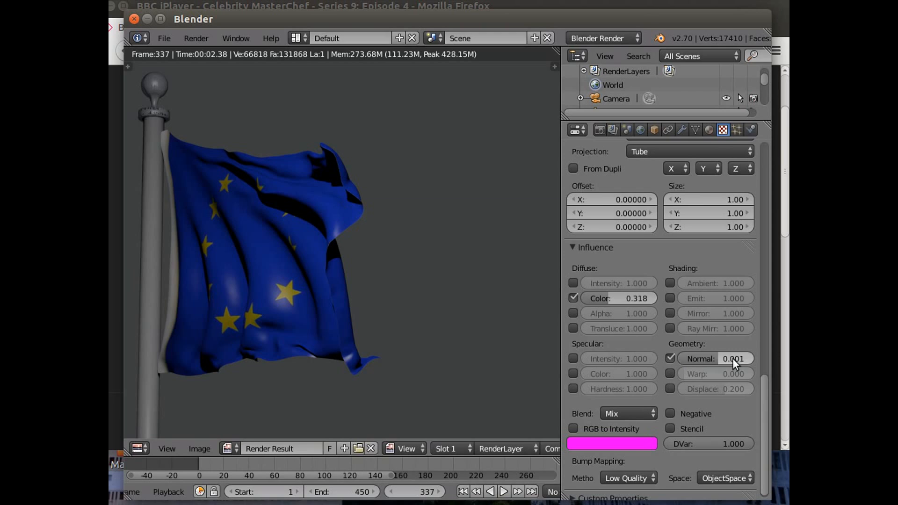
left_click(193, 36)
left_click(210, 54)
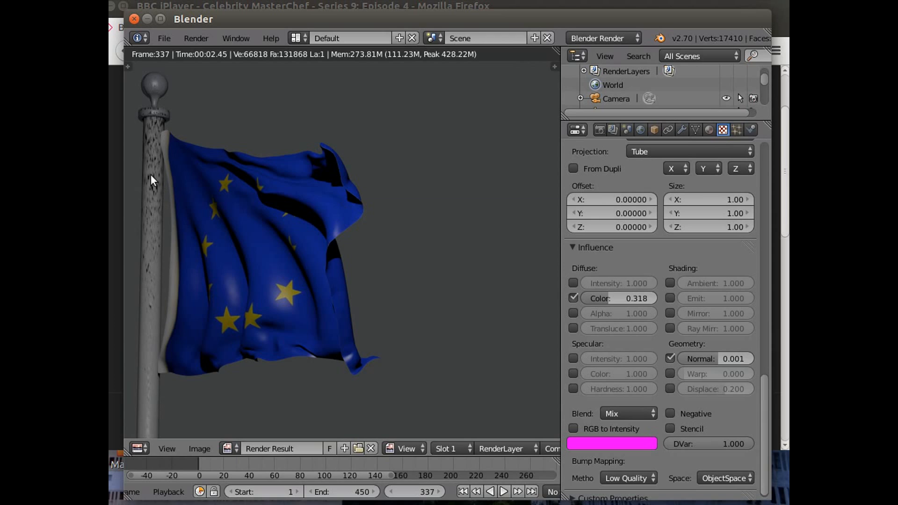
Reduce the pole texture's diffuse Color influence to about 0.162 and render the image
left_click_drag(618, 304, 599, 304)
left_click(195, 36)
left_click(199, 51)
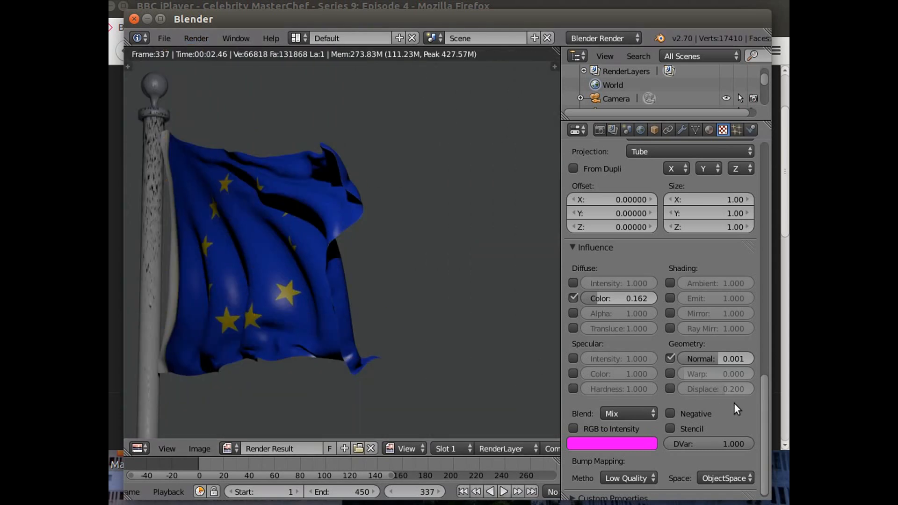
Set the pole texture's Normal influence to 0.0001 and render the image
left_click(715, 358)
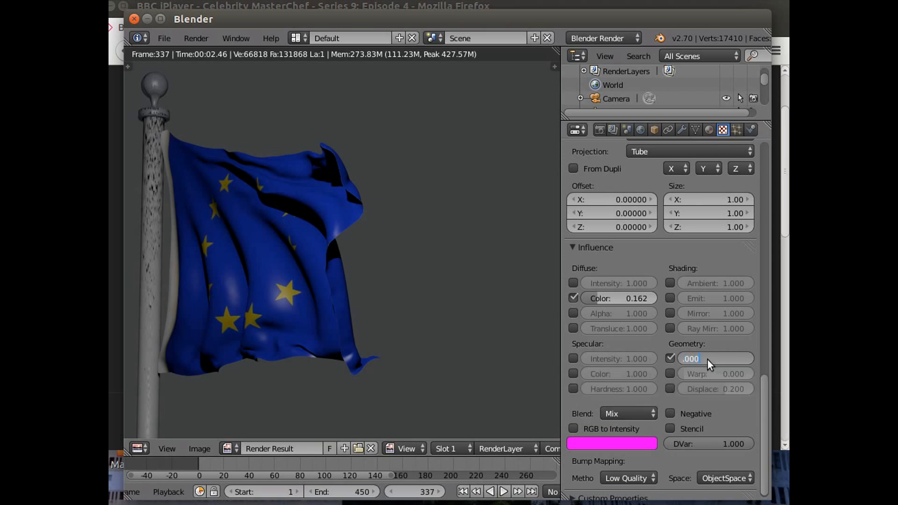
type(".0001")
key("Return")
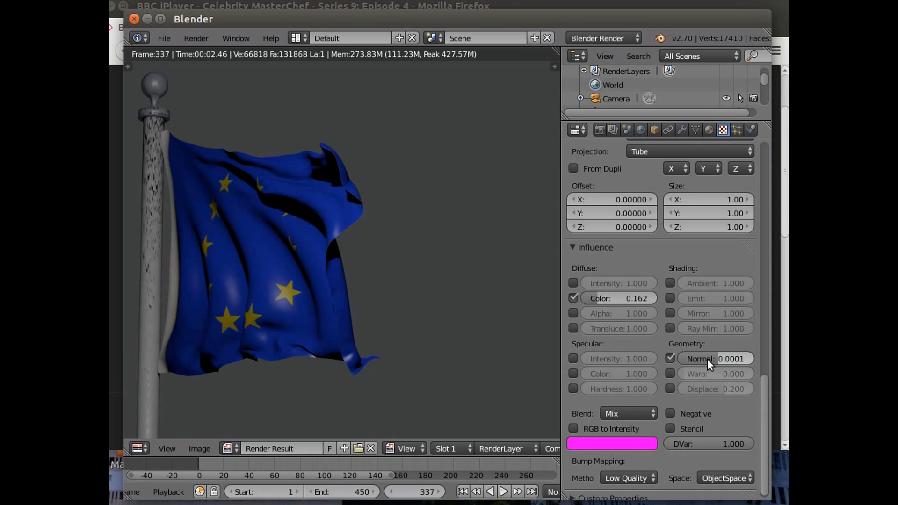
left_click(197, 37)
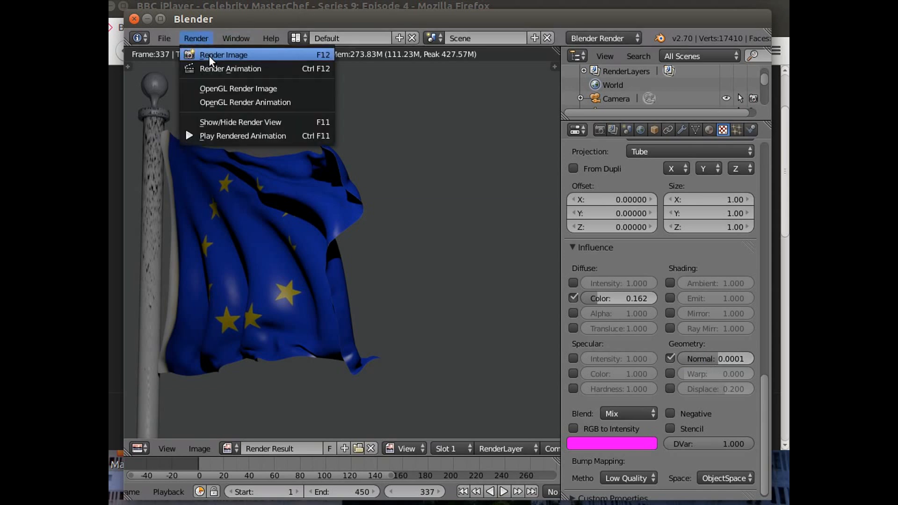
left_click(209, 55)
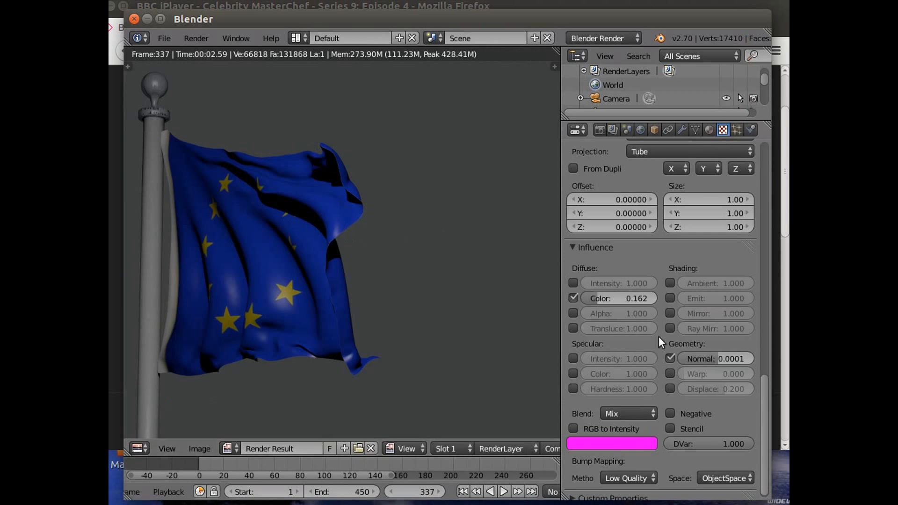
Set the pole texture's Normal influence to 0.0005 and render the current frame
left_click(718, 361)
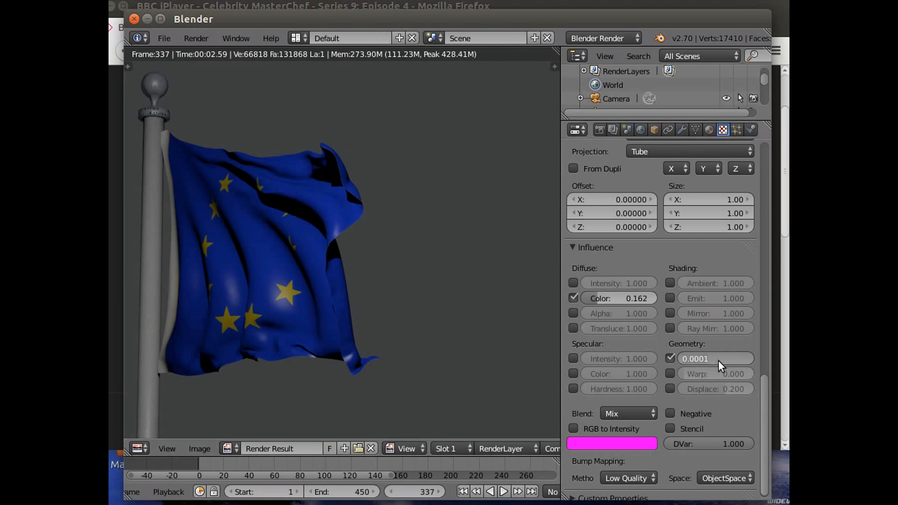
type(".0005")
key("Return")
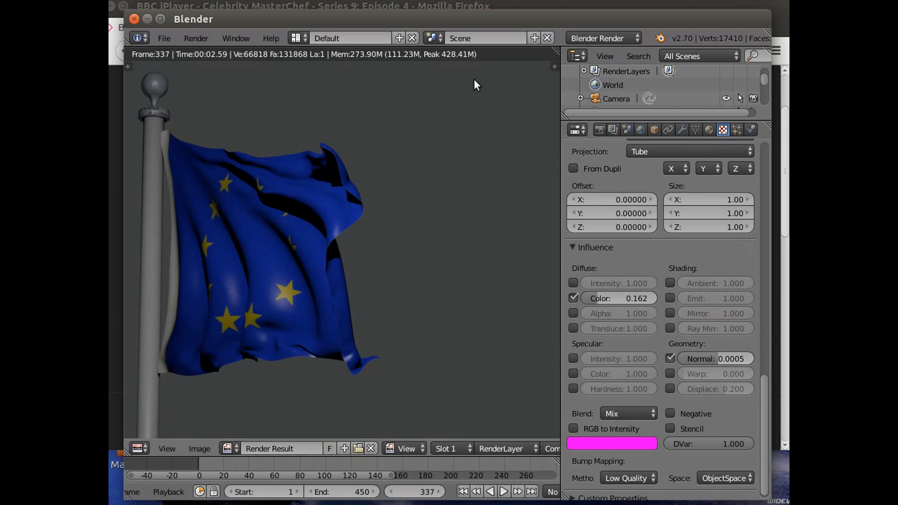
left_click(196, 37)
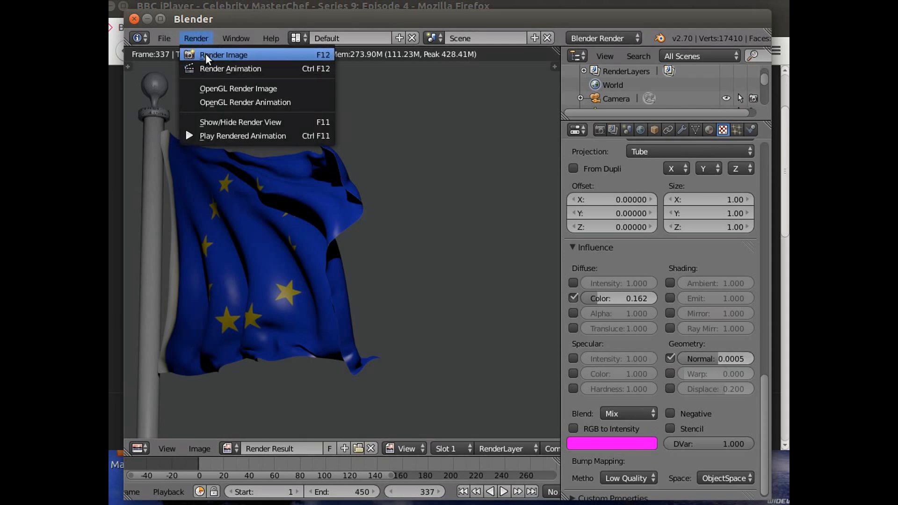
left_click(206, 53)
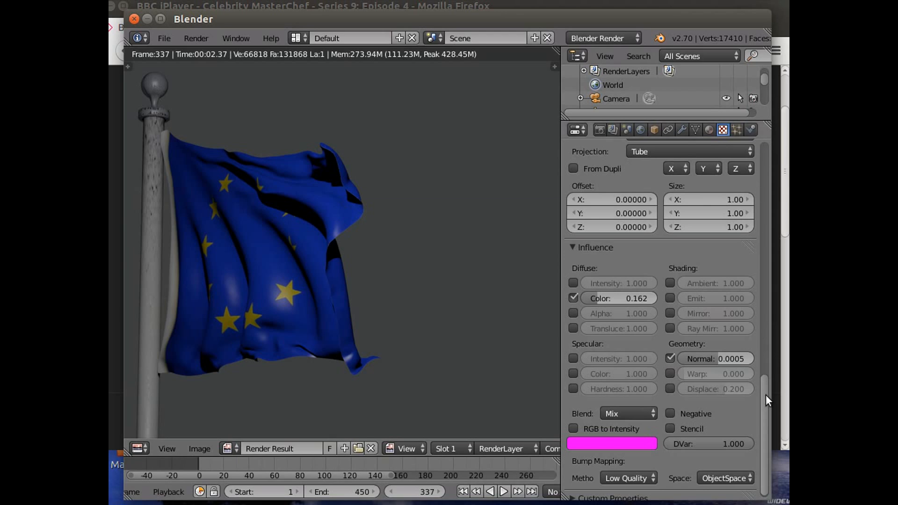
Switch to the flagpole's Material.002 and bring up the settings of its Texture.001
left_click_drag(766, 394, 763, 115)
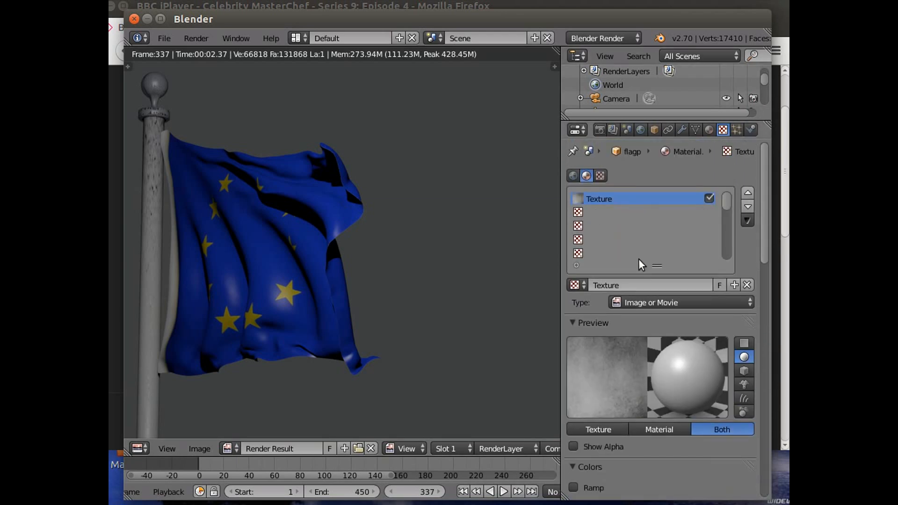
left_click(708, 129)
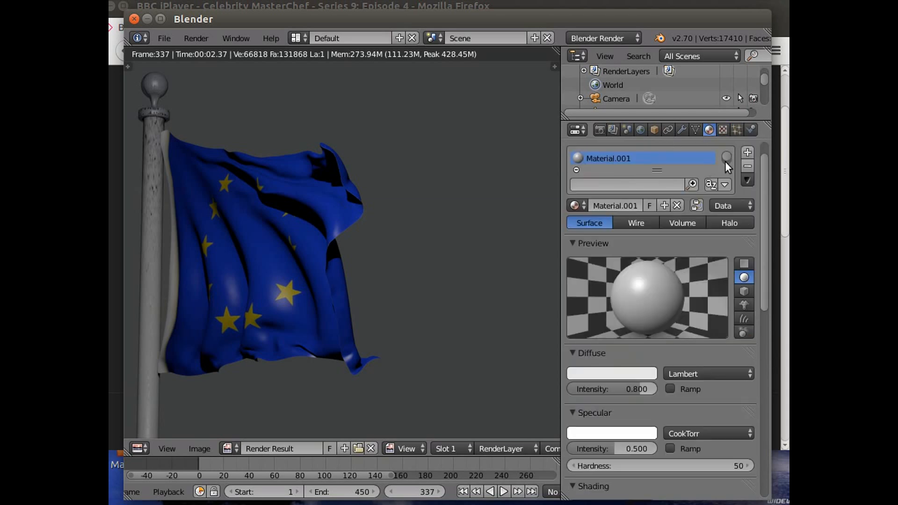
scroll(726, 161, "down", 1)
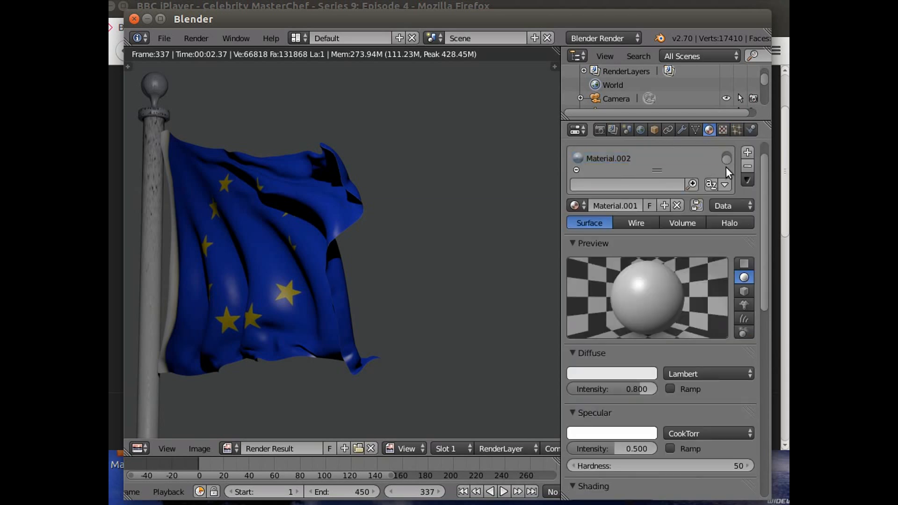
left_click(623, 154)
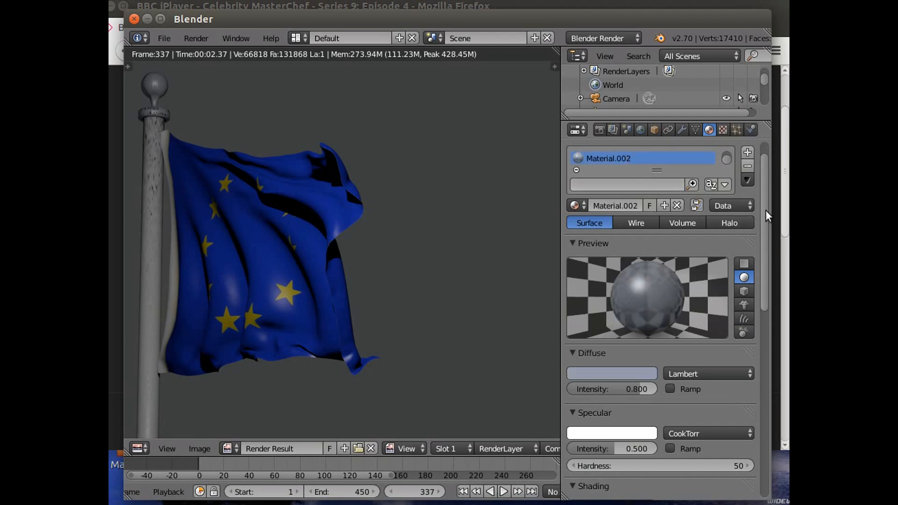
left_click(723, 130)
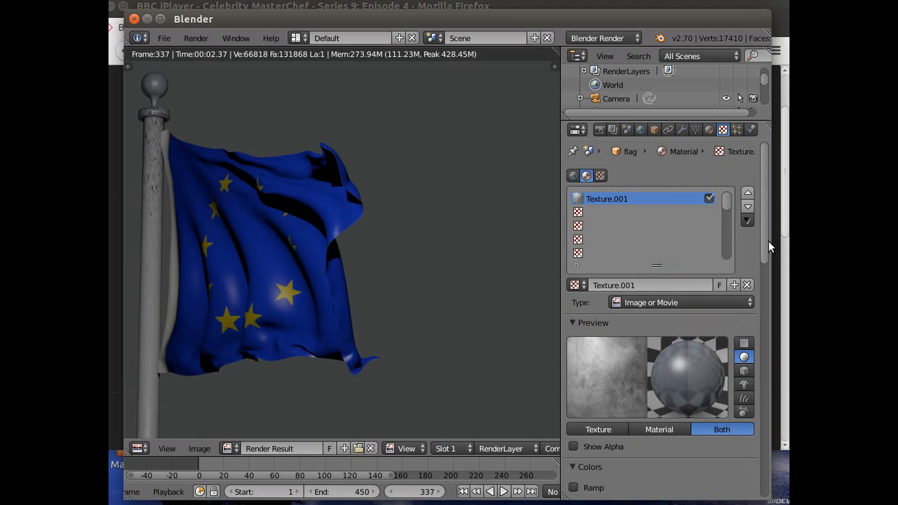
Set the Normal influence of Texture.001 to 0.0005 and render a still image
left_click_drag(764, 243, 764, 476)
left_click(728, 354)
key("BackSpace")
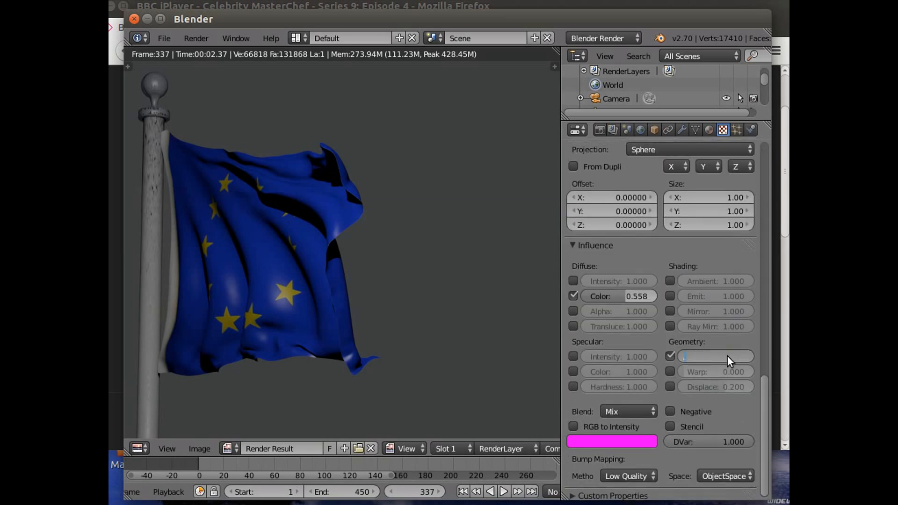
type(".0005")
key("Return")
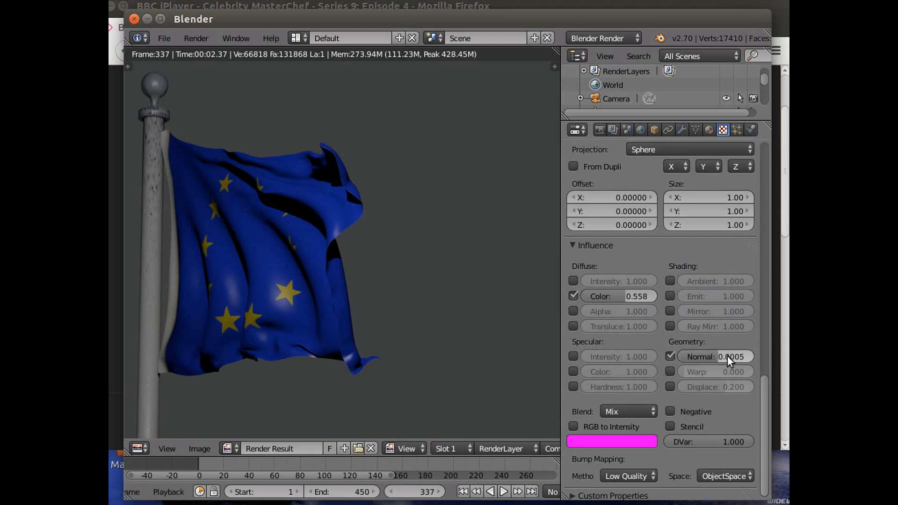
left_click(200, 38)
left_click(204, 50)
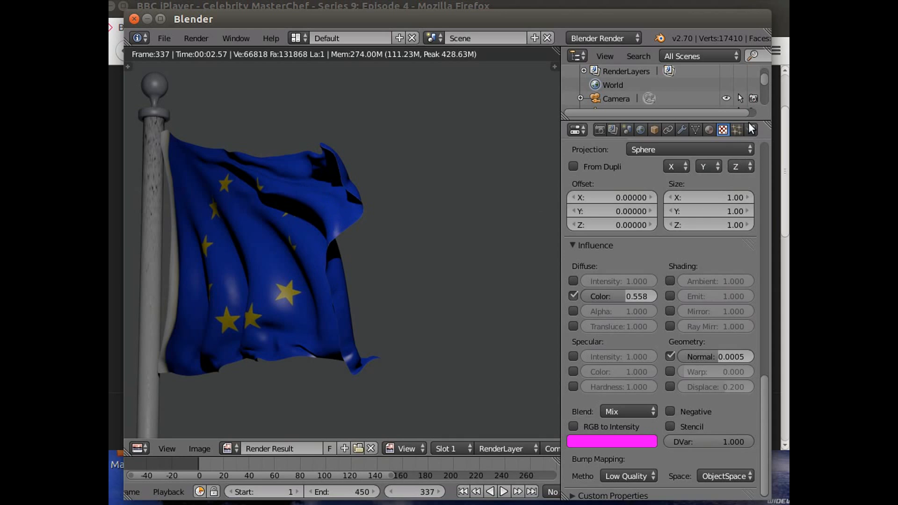
Hide the render view, select the EU flag and bring up its material settings
left_click(195, 38)
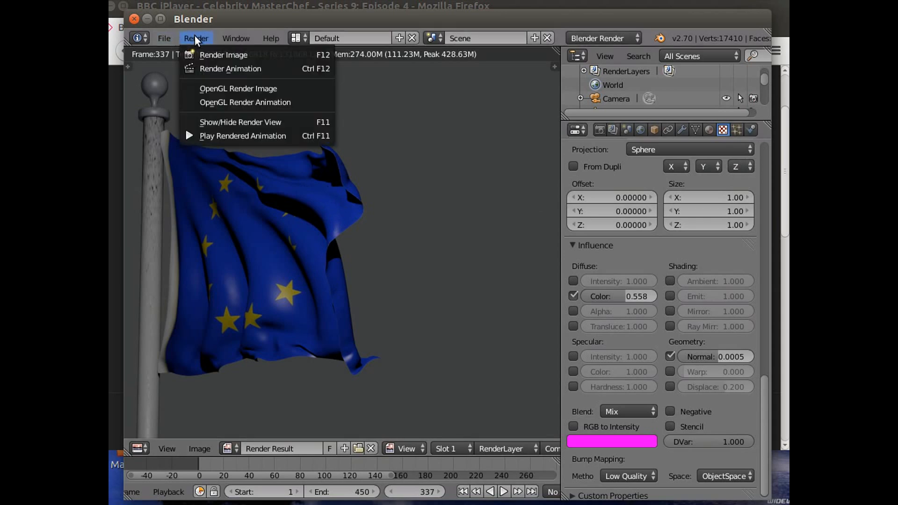
left_click(229, 122)
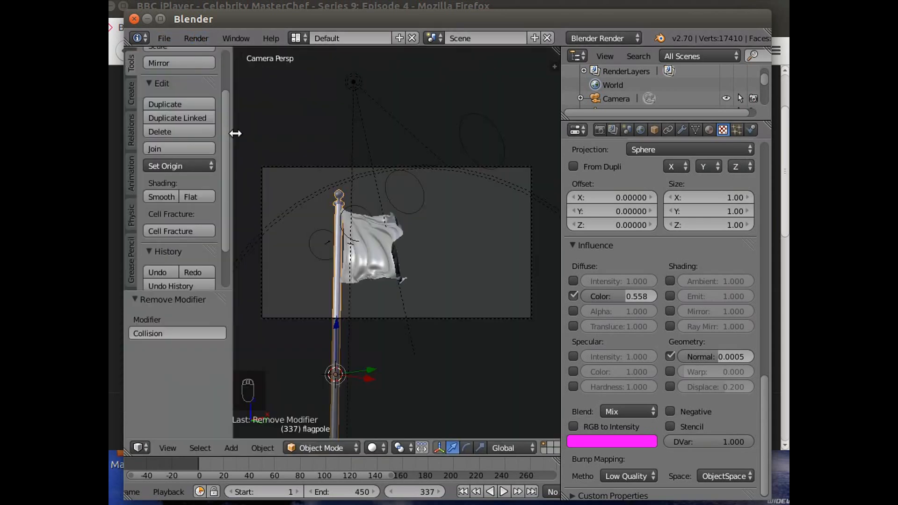
right_click(376, 254)
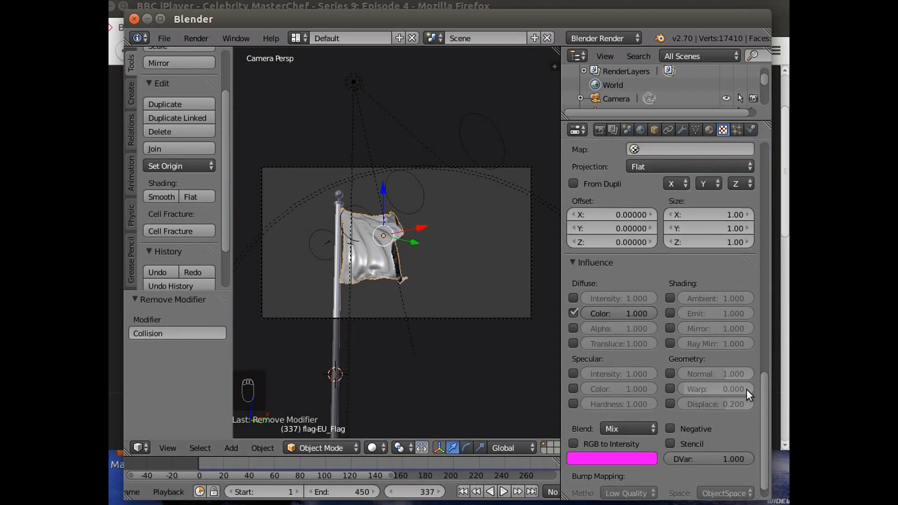
left_click_drag(769, 386, 763, 111)
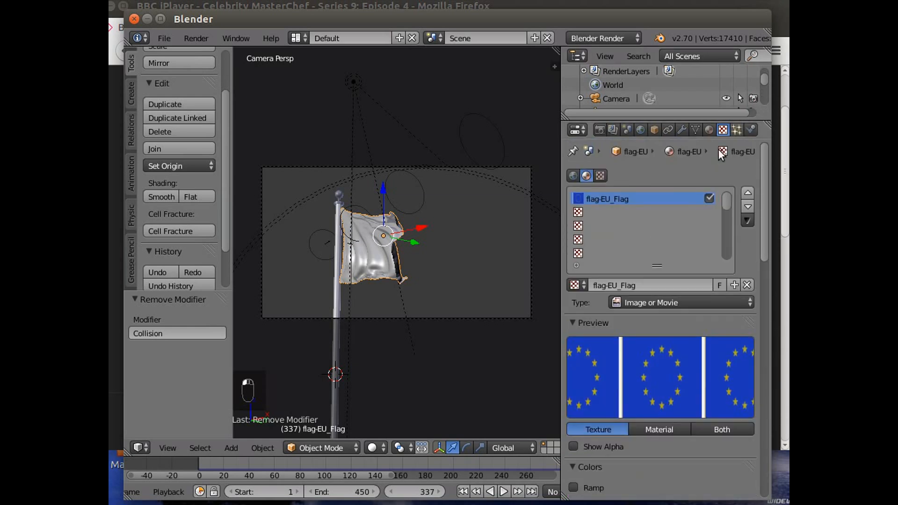
left_click(711, 129)
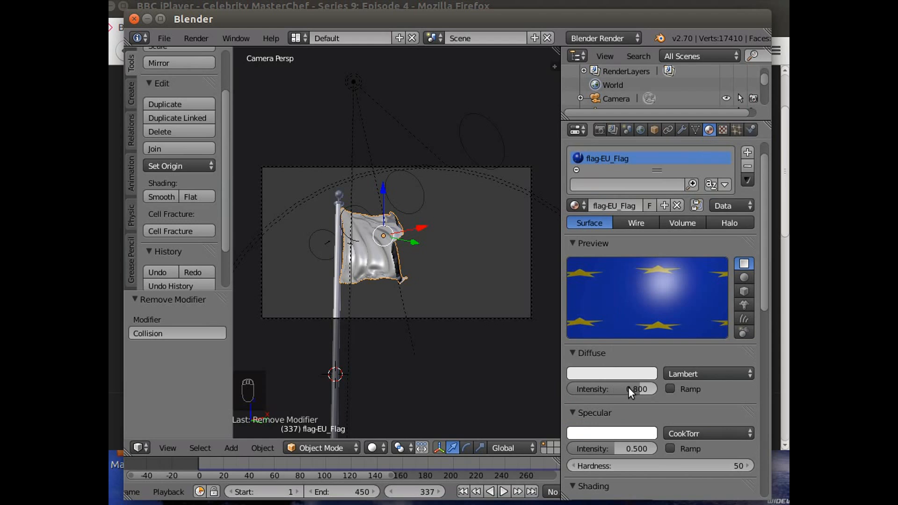
Set the flag material's specular intensity to 0 and diffuse intensity to 0.702, and change its specular colour to light blue
left_click_drag(610, 448, 567, 449)
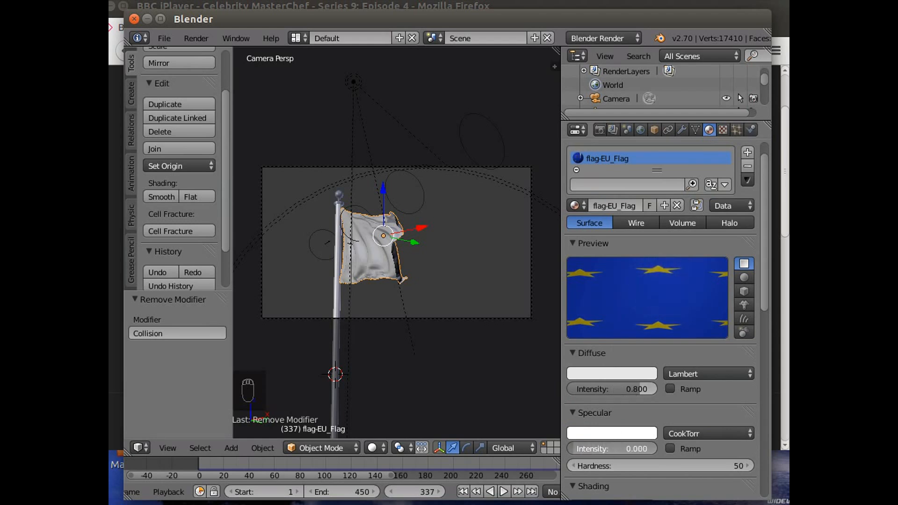
left_click_drag(639, 388, 633, 388)
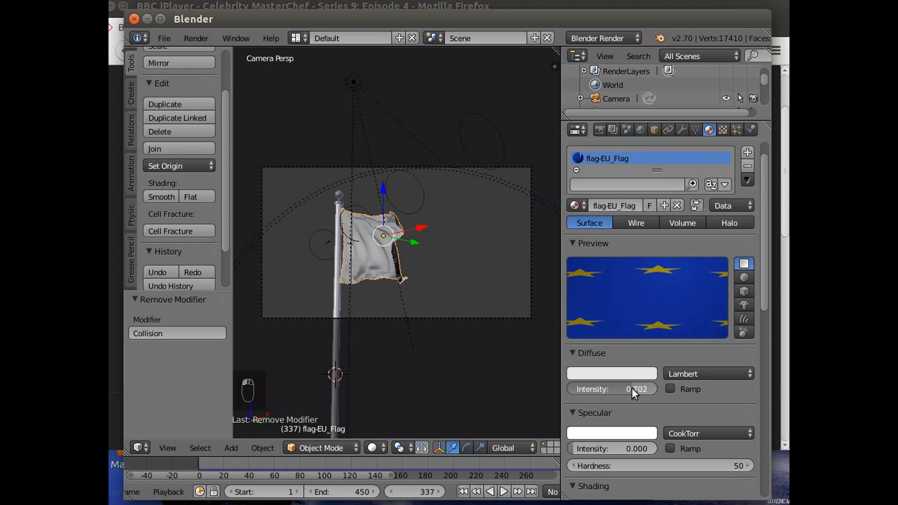
left_click(607, 428)
left_click(615, 269)
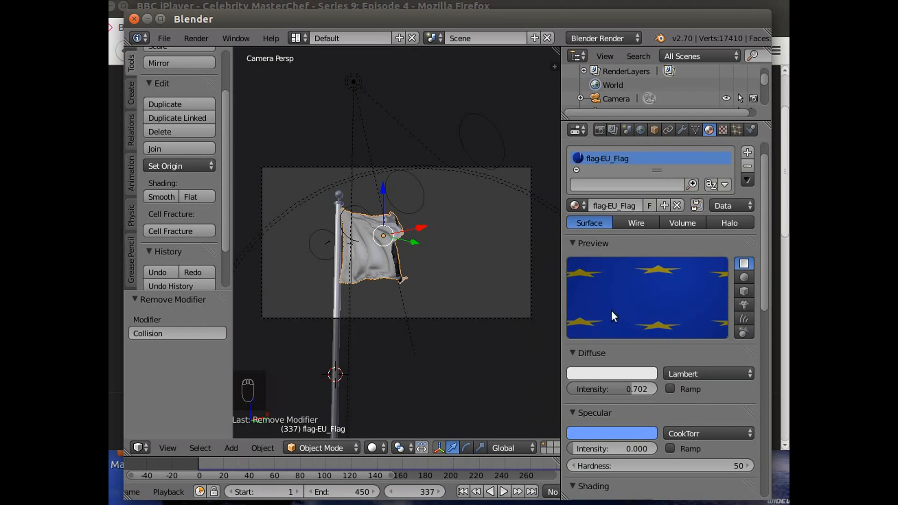
Render frame 337 as a still image and inspect the whole flag with the adjusted material
left_click(199, 34)
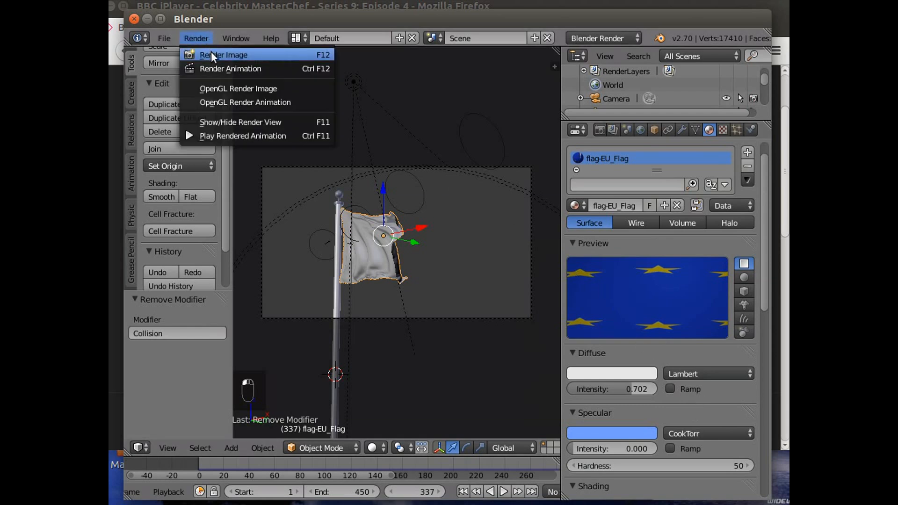
left_click(212, 52)
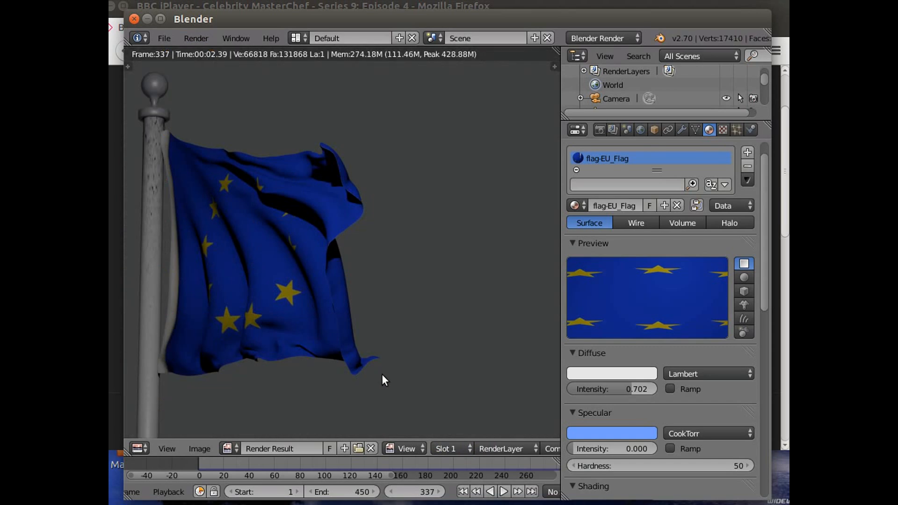
scroll(391, 347, "down", 5)
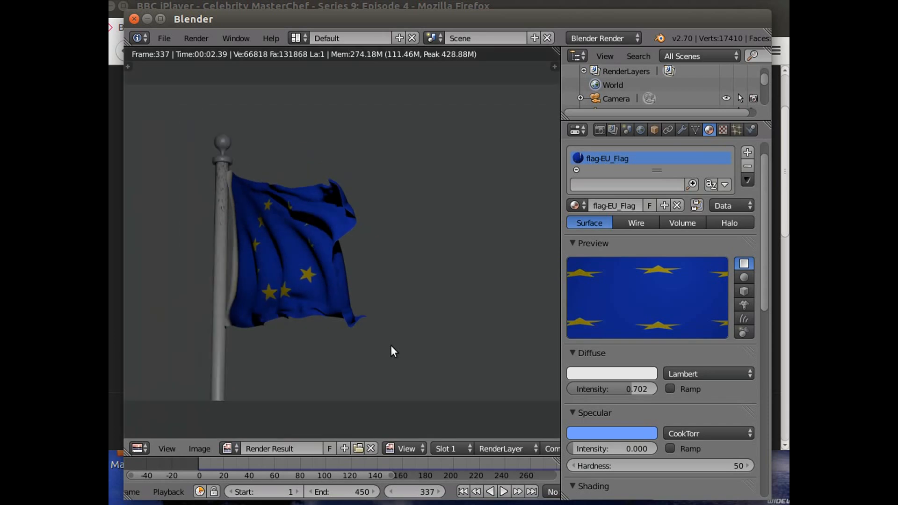
scroll(392, 349, "up", 1)
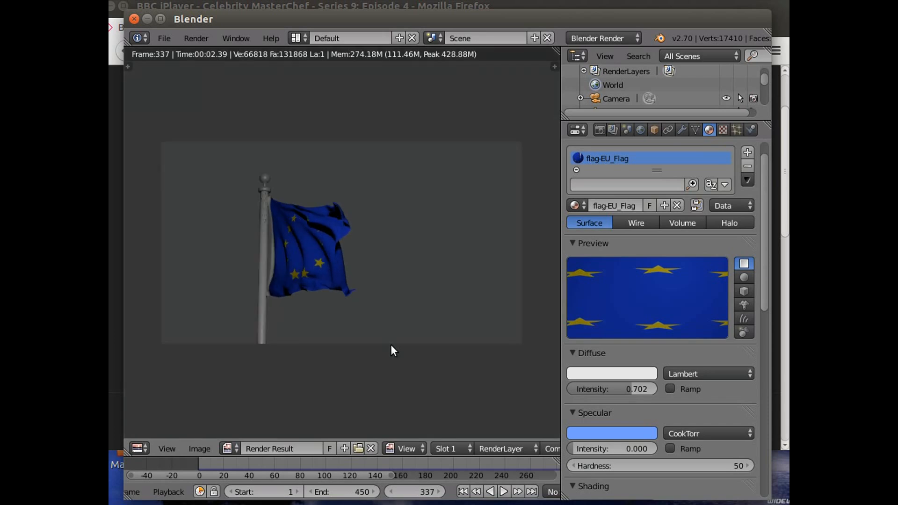
scroll(392, 349, "up", 1)
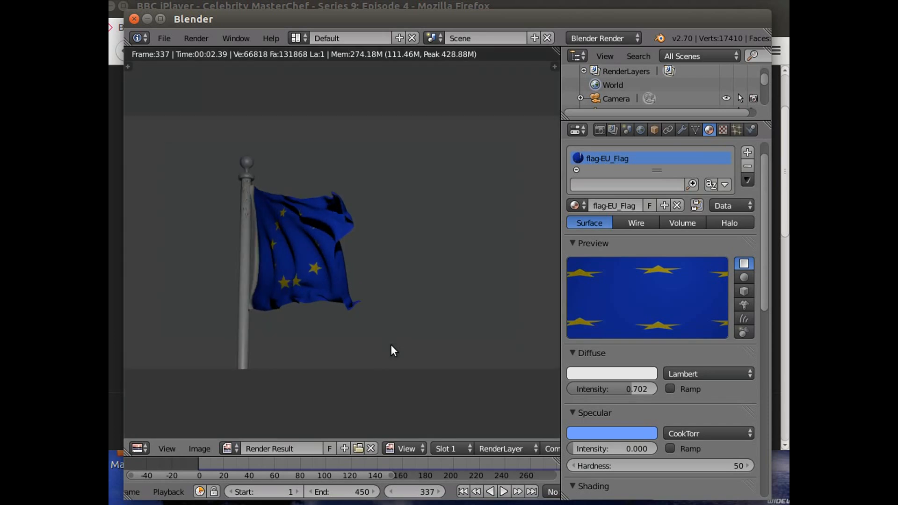
scroll(391, 345, "down", 1)
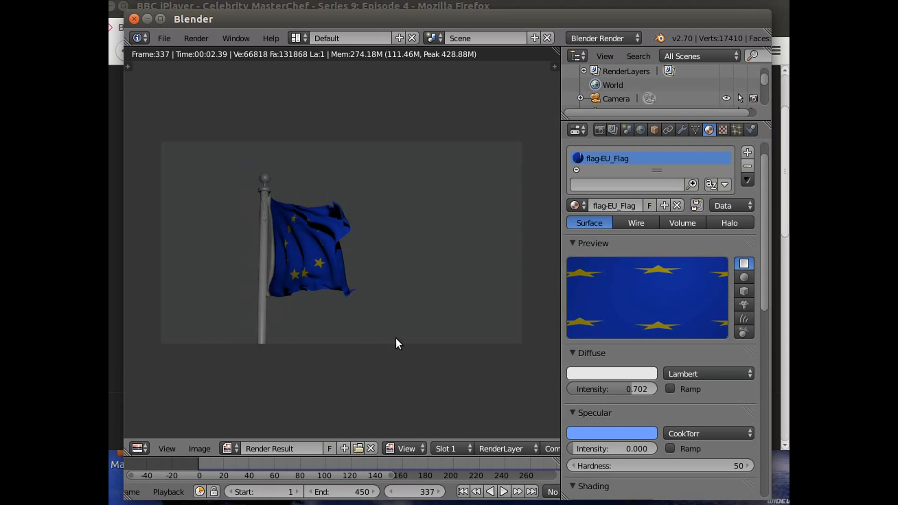
Go to frame 140, return to the 3D view and apply Quick Explode to the EU flag
left_click(377, 462)
left_click(201, 37)
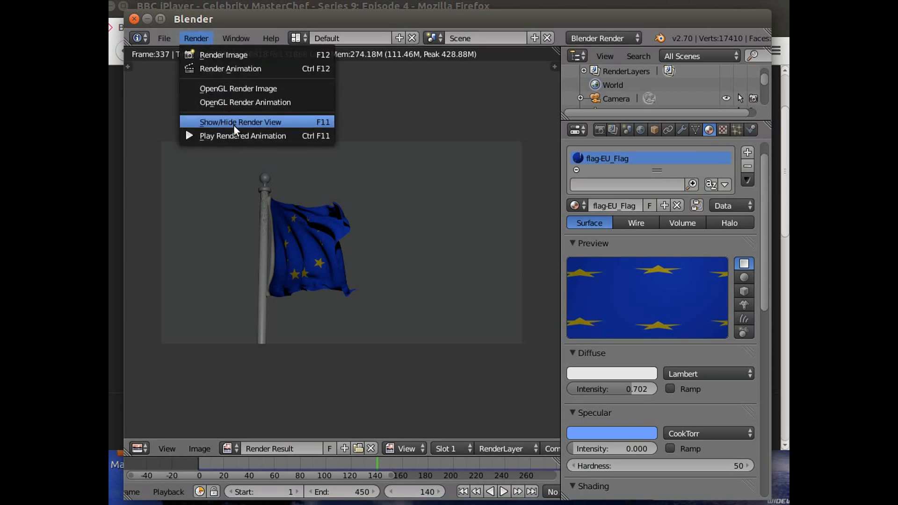
left_click(233, 121)
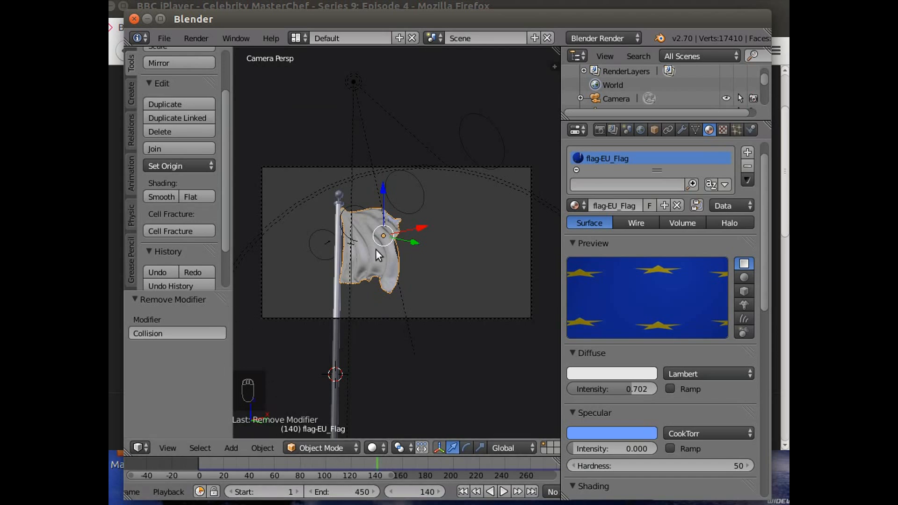
left_click(261, 448)
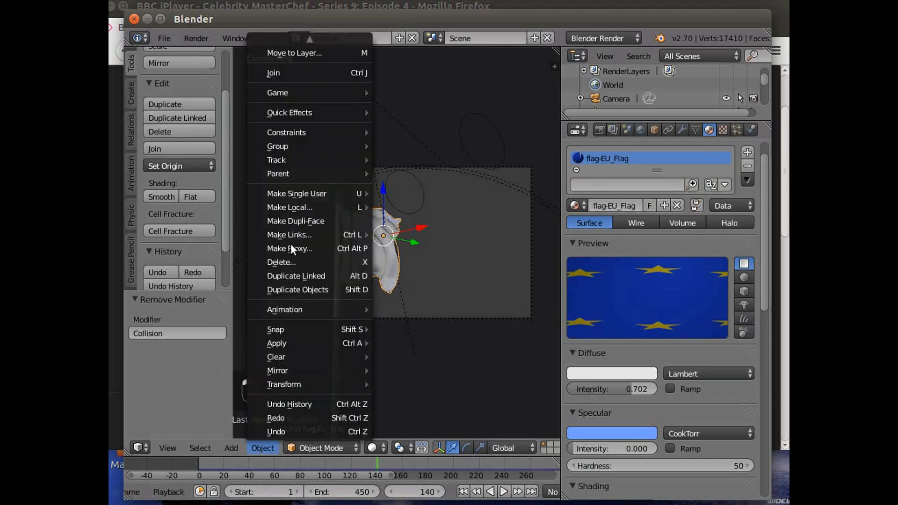
mouse_move(310, 112)
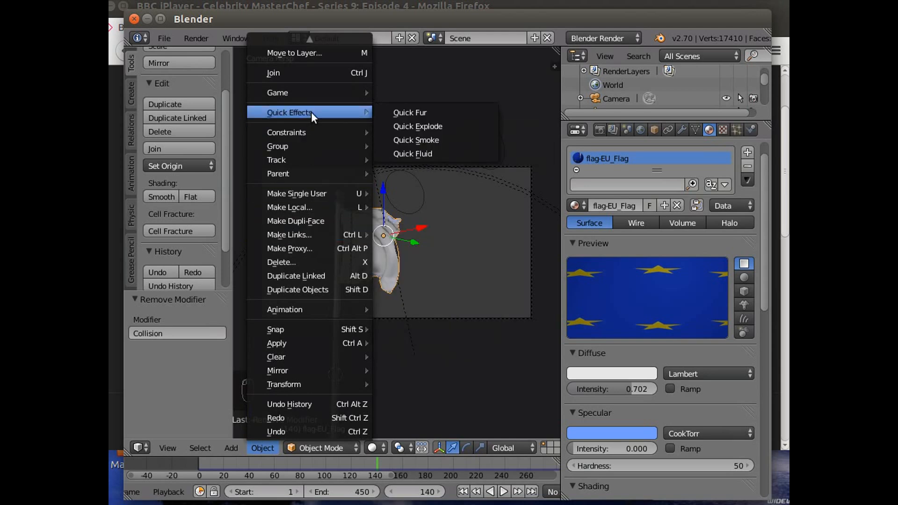
left_click(417, 126)
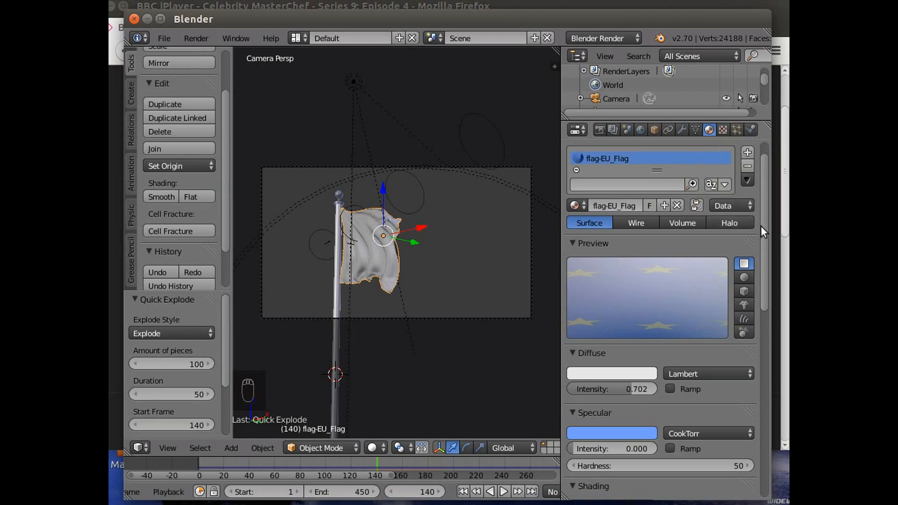
Set the emission number of the flag's explosion particle system to 500
left_click(736, 129)
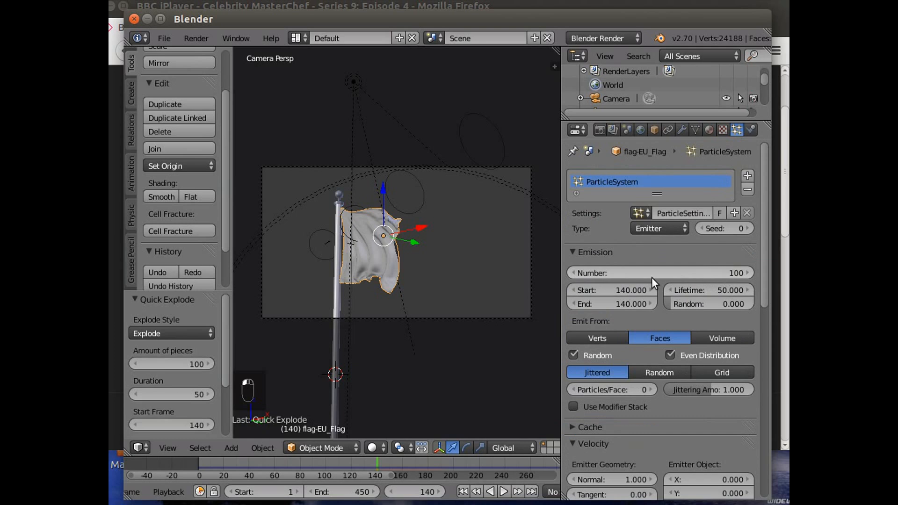
left_click(630, 271)
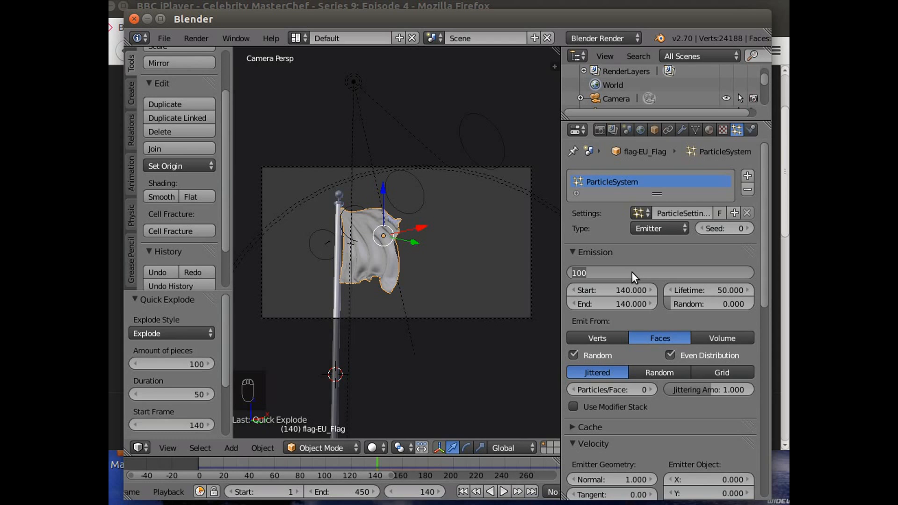
type("500")
key("Return")
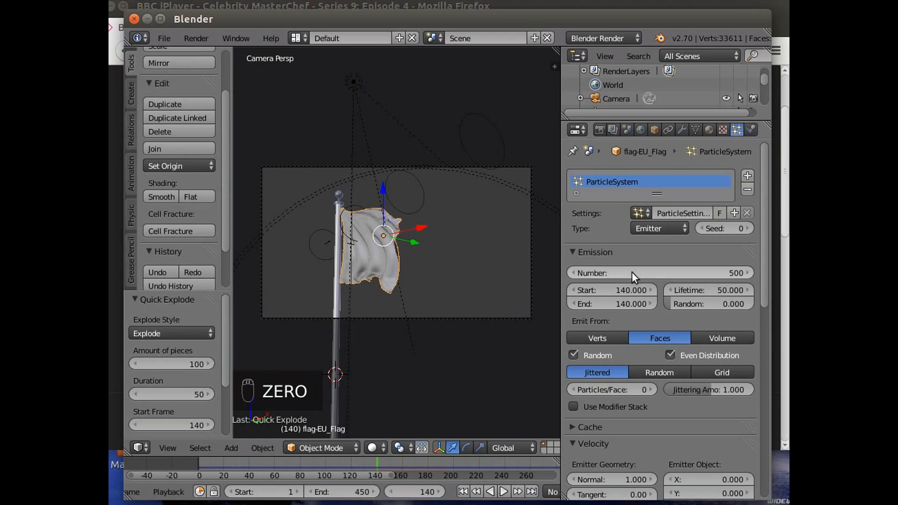
Set the particle emission to end at frame 400 and give the particles a lifetime of 400
left_click(630, 302)
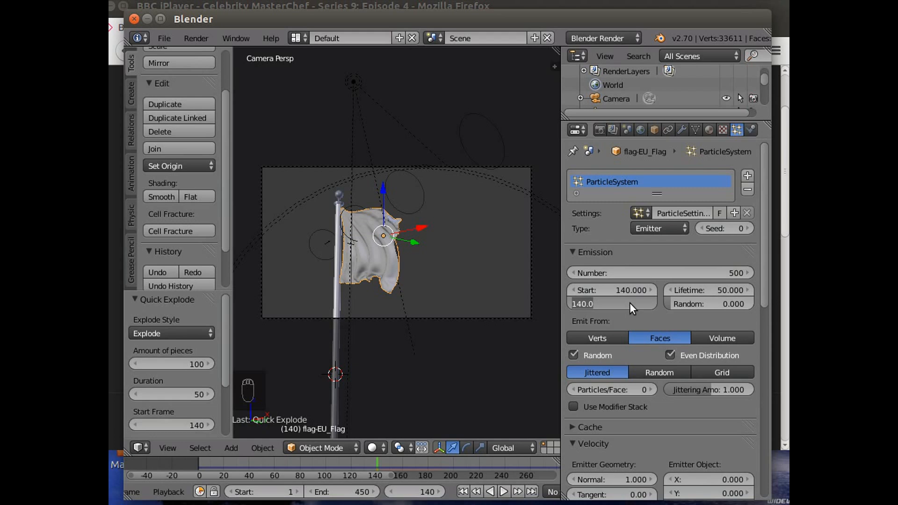
type("400")
key("Return")
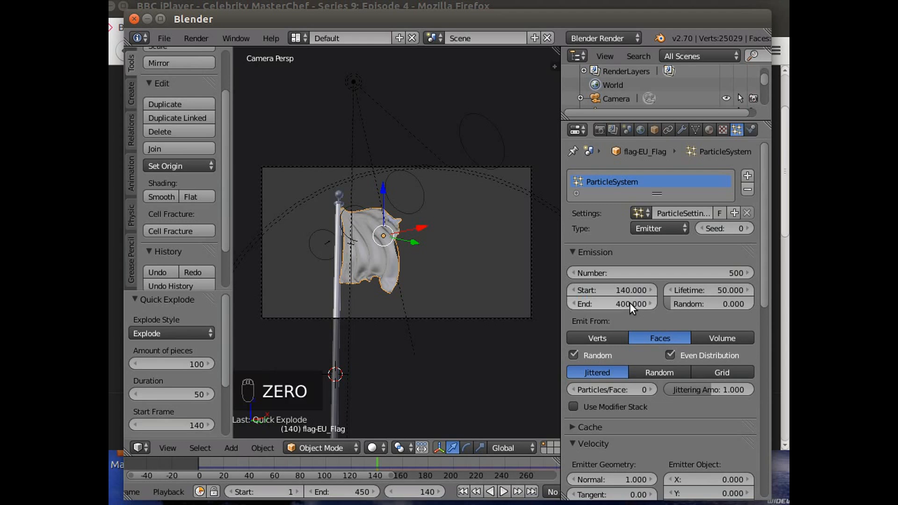
left_click(701, 290)
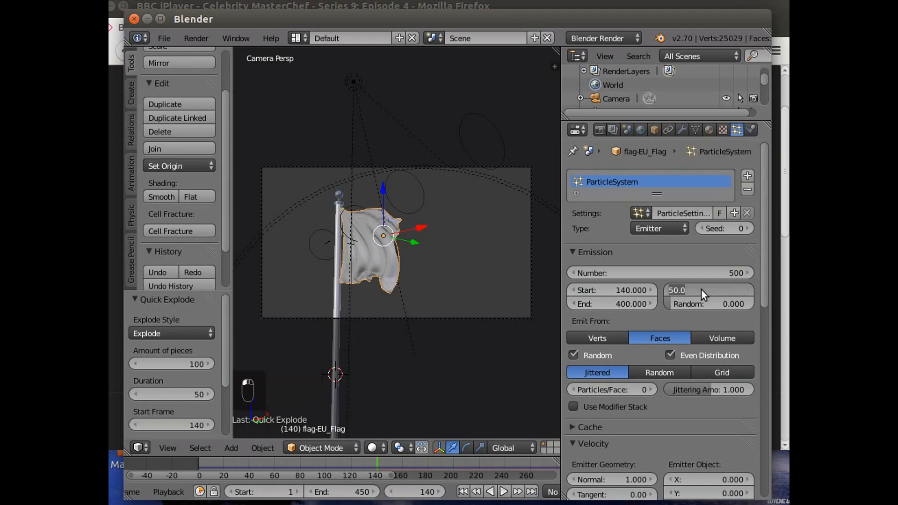
type("400")
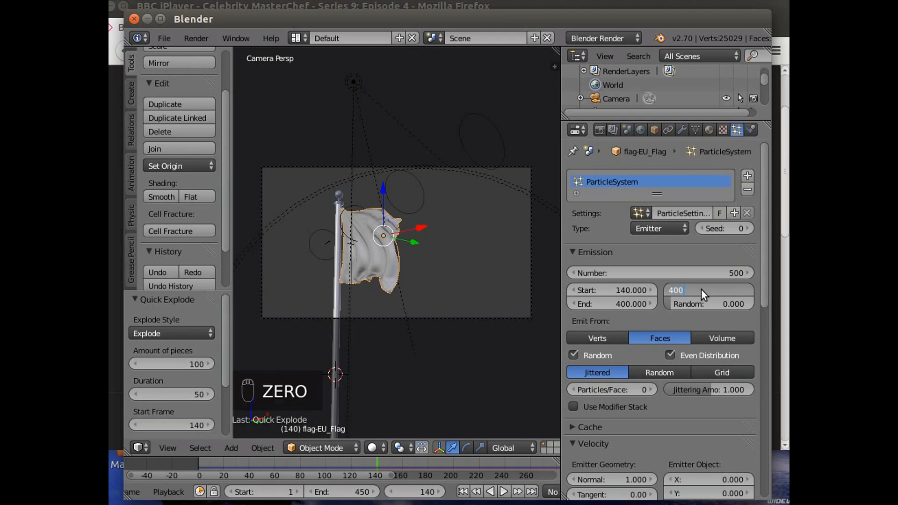
key("Return")
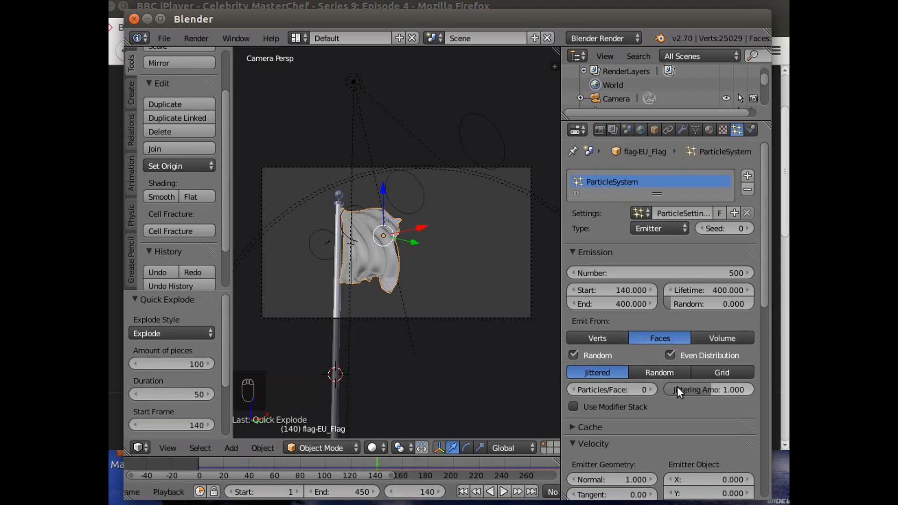
Set the Normal emitter velocity of the flag's particles to 0
scroll(651, 389, "down", 6)
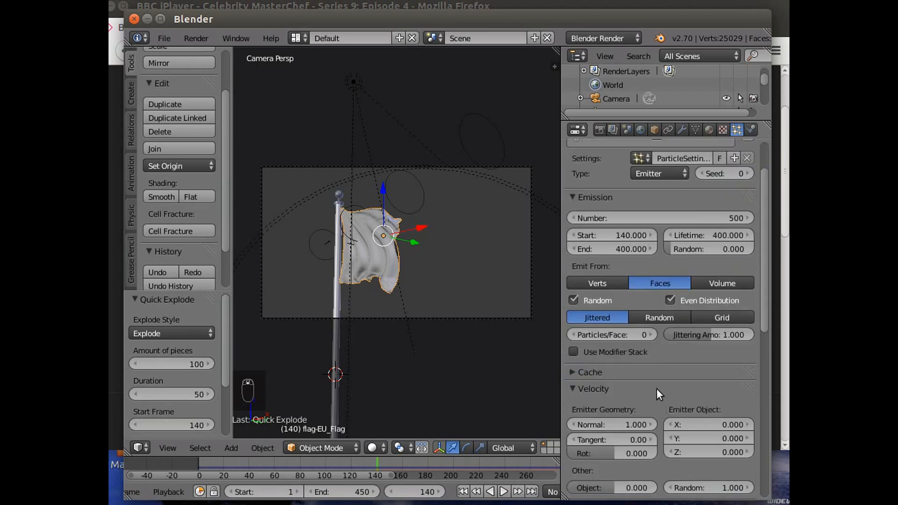
scroll(654, 384, "down", 1)
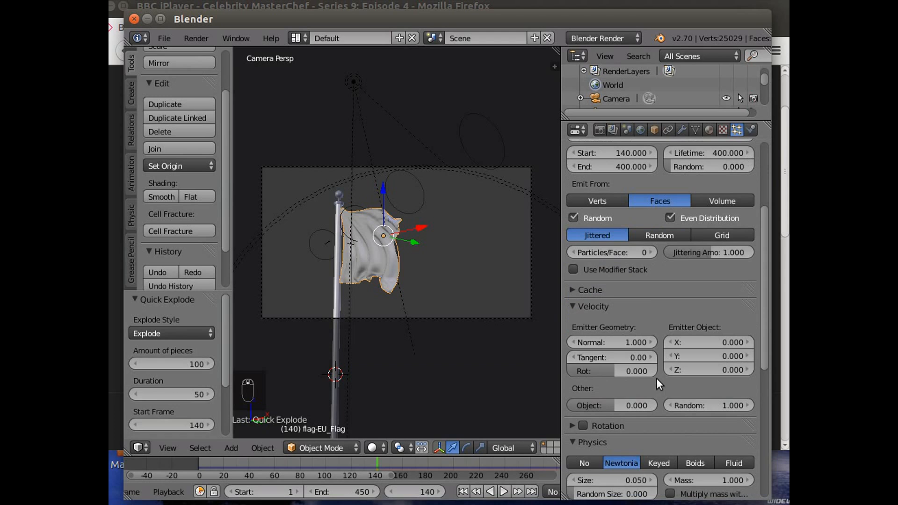
left_click(625, 341)
type("0")
key("Return")
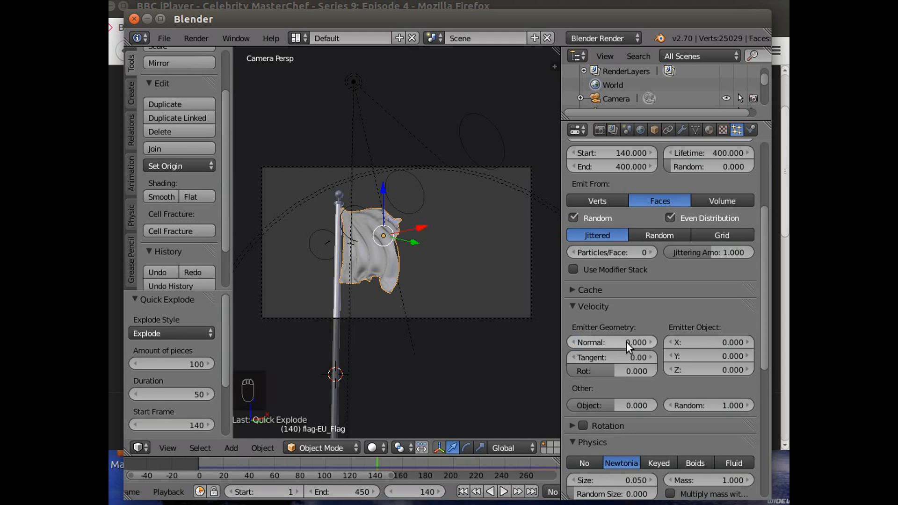
Enable Rotation for the flag's particles and make it Dynamic
scroll(654, 381, "down", 5)
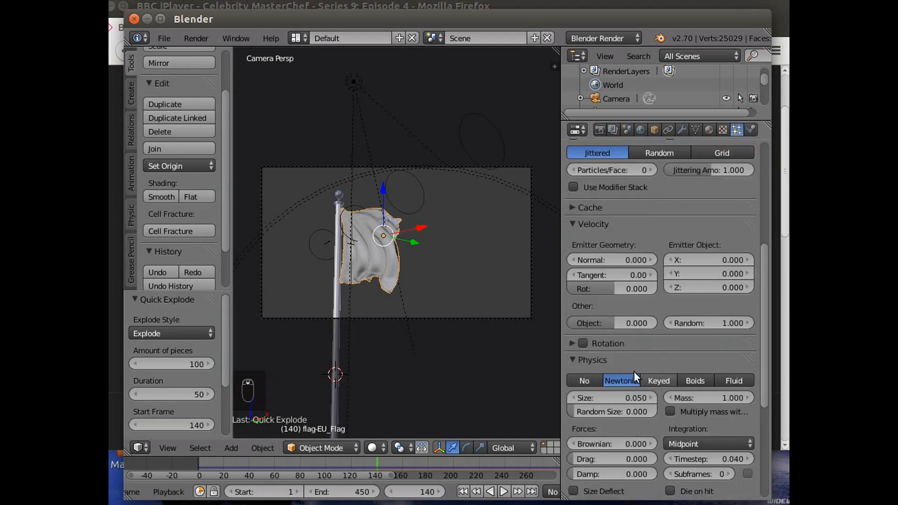
scroll(608, 350, "down", 2)
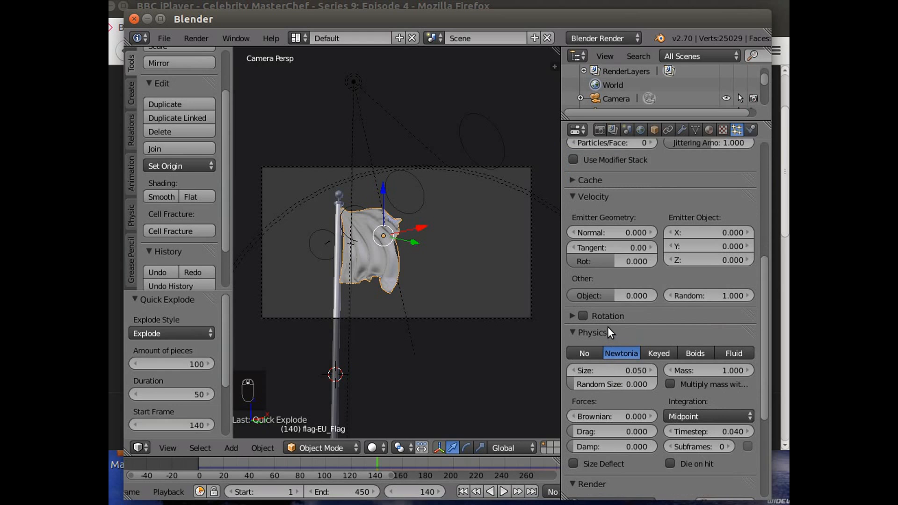
left_click(583, 317)
left_click(573, 316)
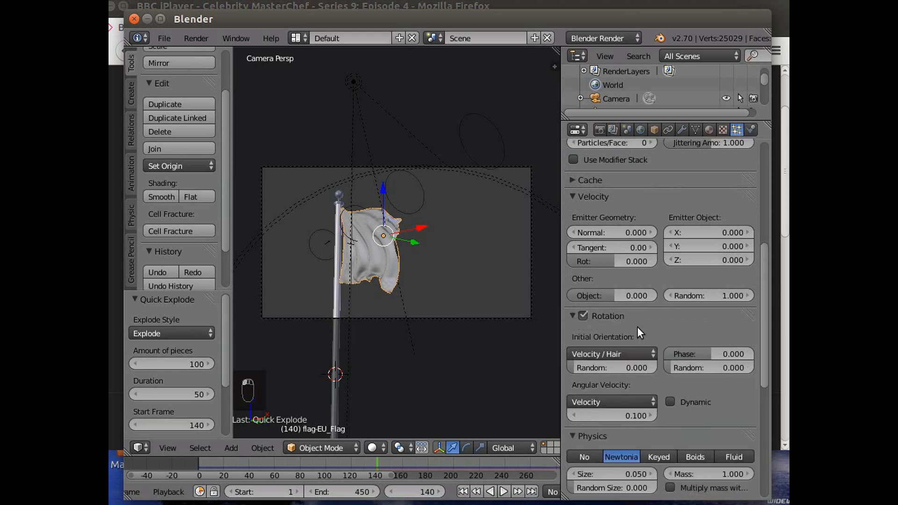
left_click(671, 401)
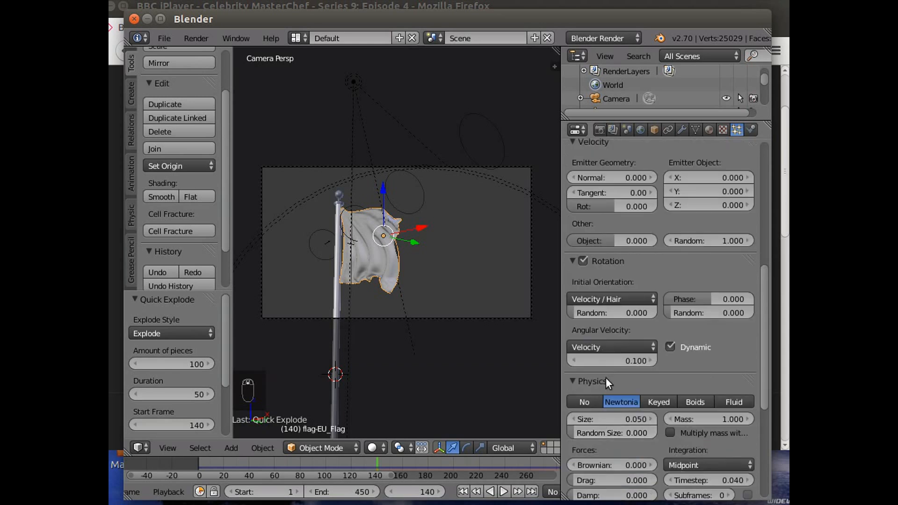
scroll(603, 384, "down", 5)
scroll(602, 386, "down", 3)
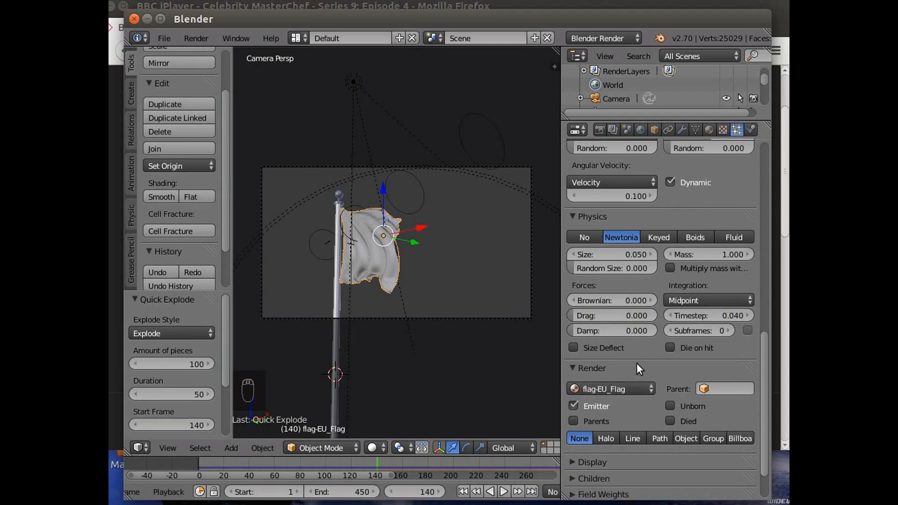
Play the animation from frame 140 to examine how the flag breaks apart with the current particle settings
left_click(568, 365)
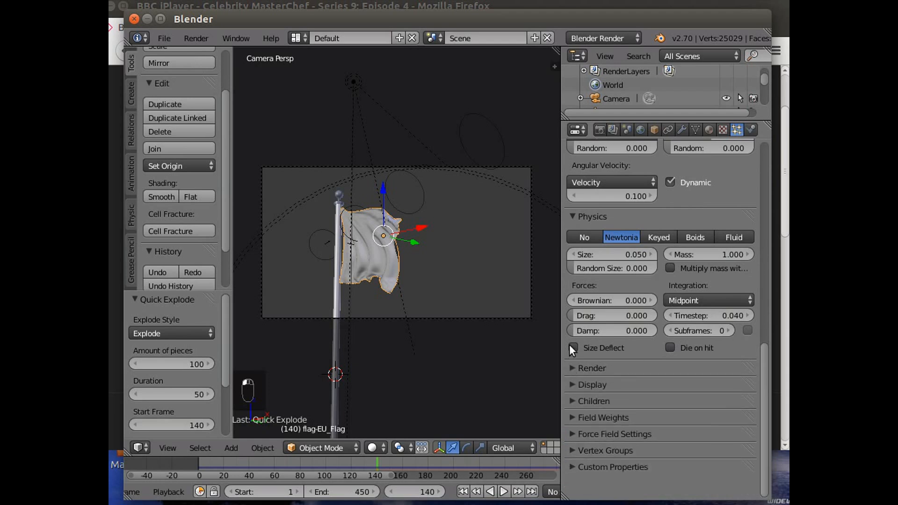
scroll(531, 355, "up", 3)
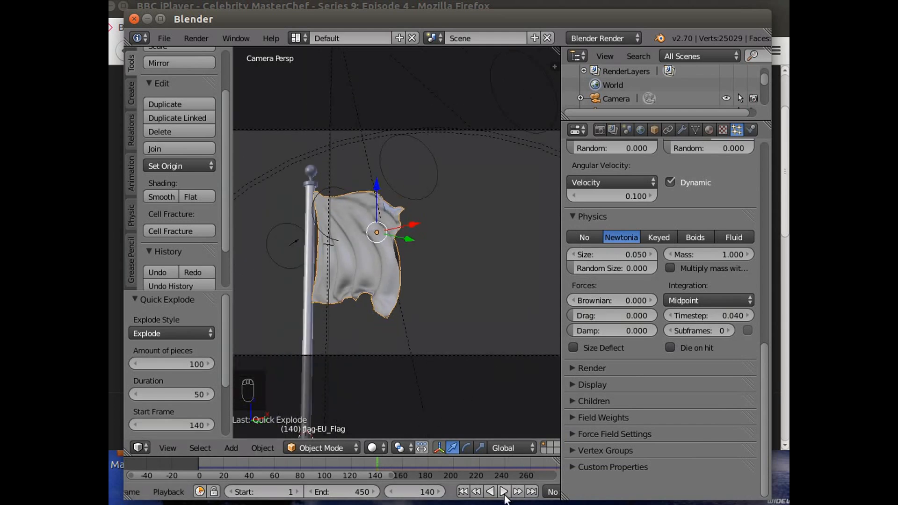
left_click(504, 491)
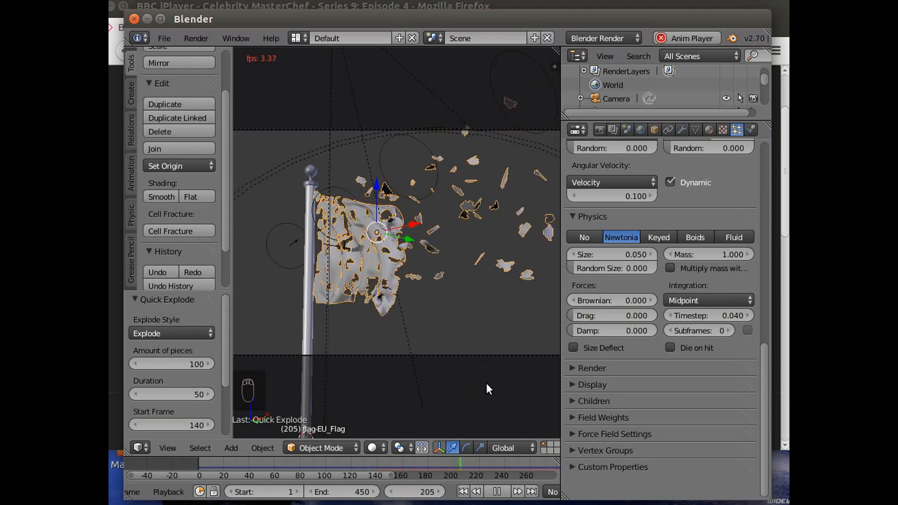
left_click(500, 493)
Set the emission number of the flag's particle system to 700
left_click_drag(765, 361, 756, 127)
left_click(662, 270)
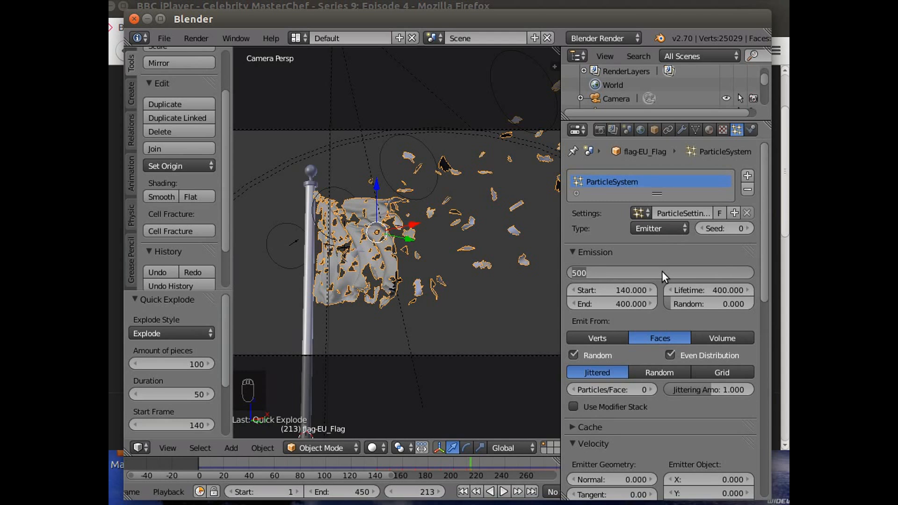
type("700")
key("Return")
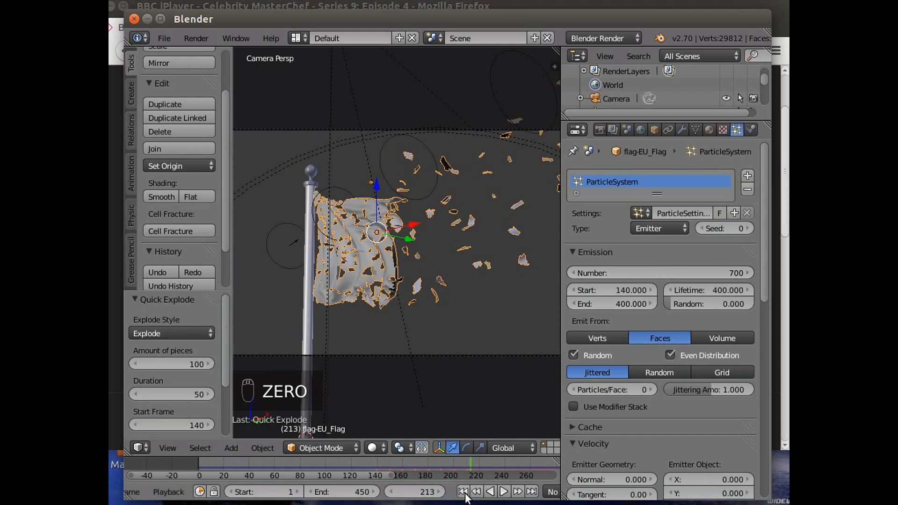
Play the animation from frame 134 to check the flag's breakup with the increased particle number
left_click(368, 465)
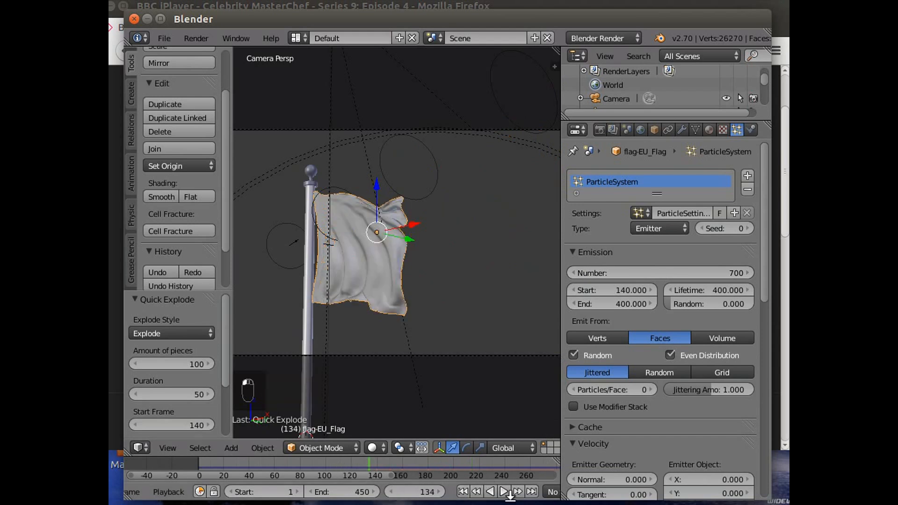
left_click(504, 491)
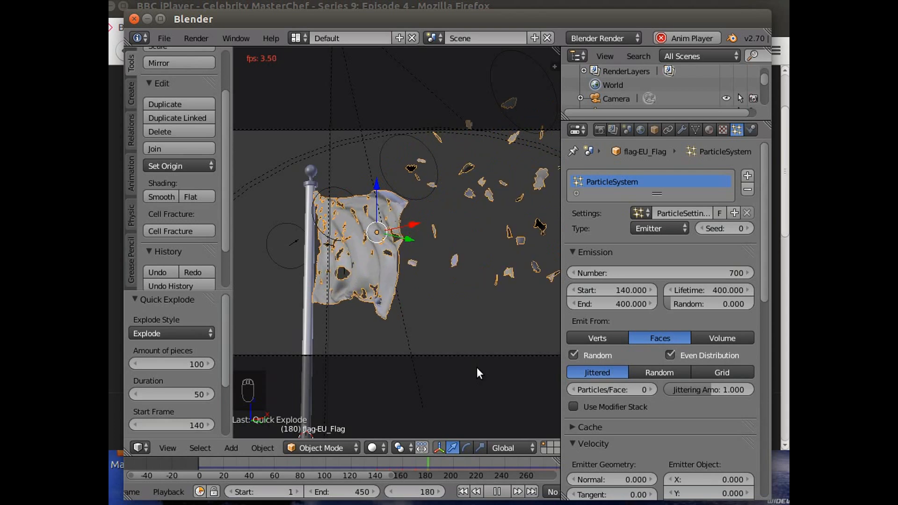
key("Escape")
key("Escape")
key("Escape")
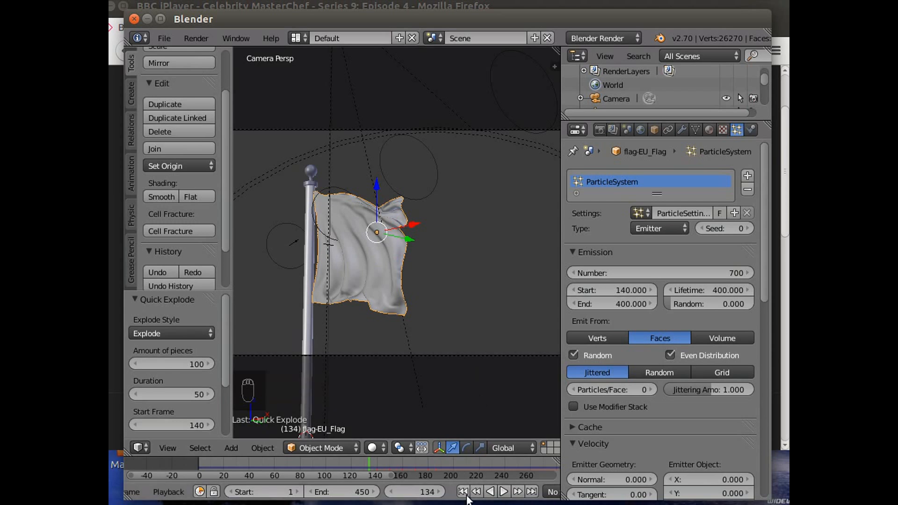
Return to the first frame, put the flag in Edit Mode and deselect all its vertices
left_click(463, 491)
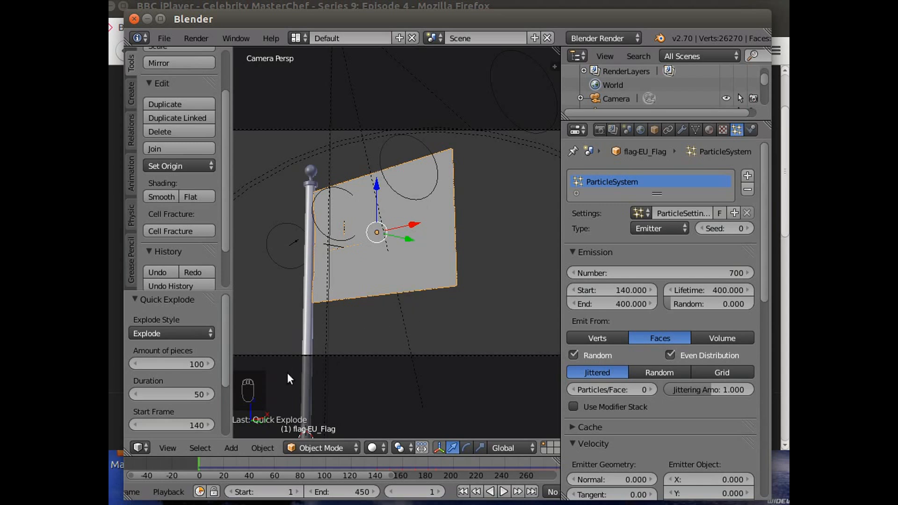
left_click(327, 442)
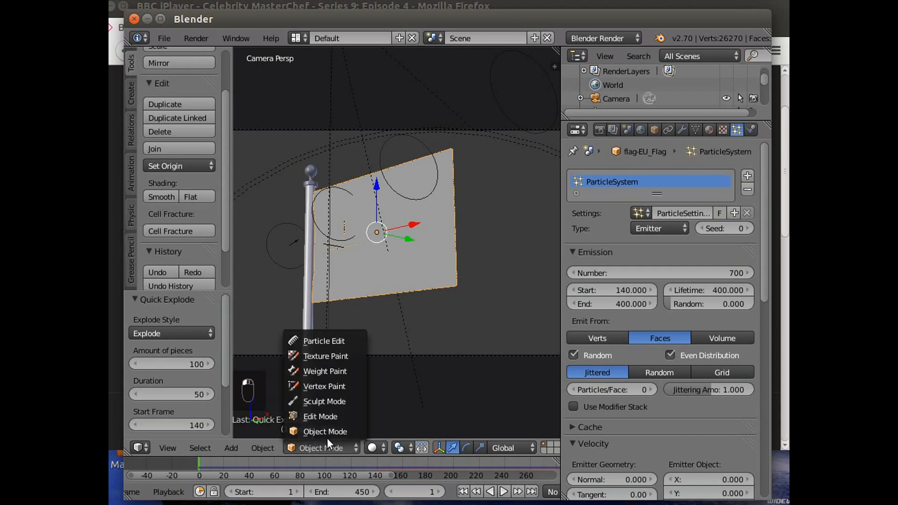
left_click(329, 409)
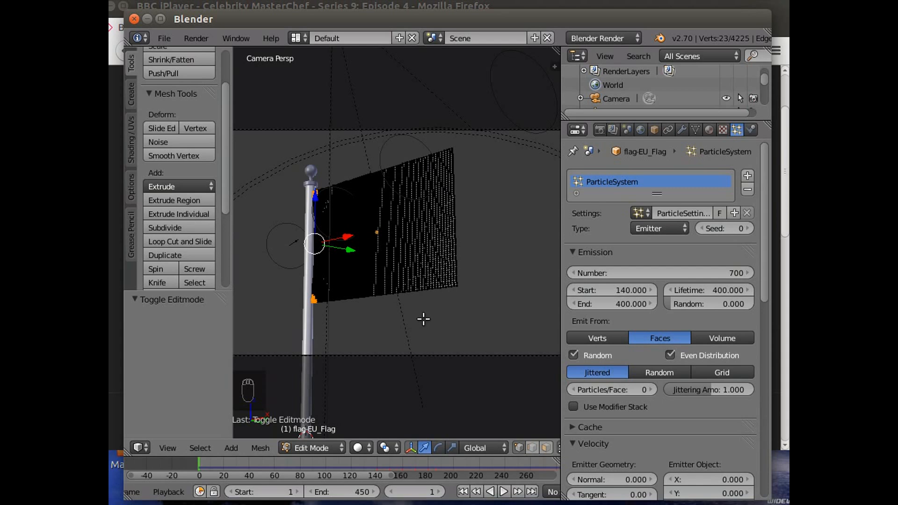
key("a")
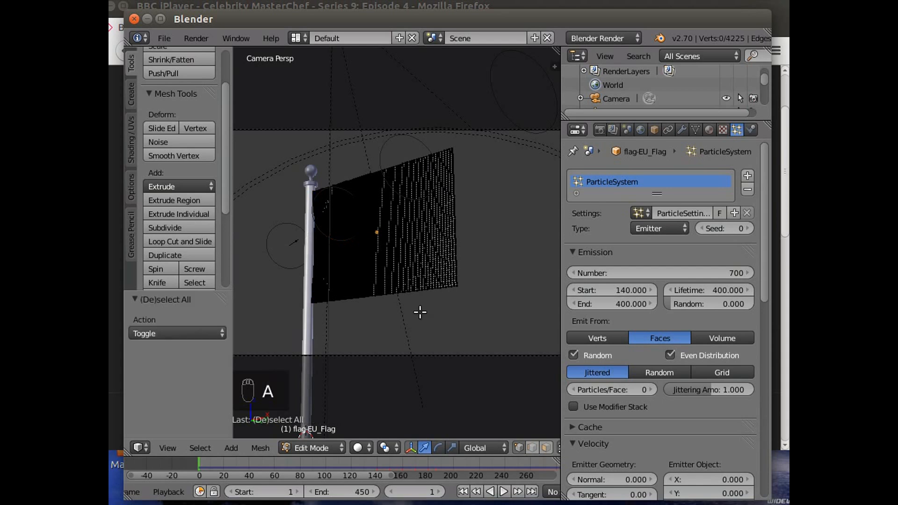
Circle-select the vertices along the flag's free end, plus small scattered patches across its middle, pole side and upper and lower edges
key("c")
mouse_move(431, 297)
left_mouse_down()
mouse_move(445, 140)
mouse_move(424, 171)
mouse_move(442, 215)
mouse_move(441, 255)
mouse_move(397, 163)
mouse_move(412, 299)
mouse_move(388, 300)
left_mouse_up()
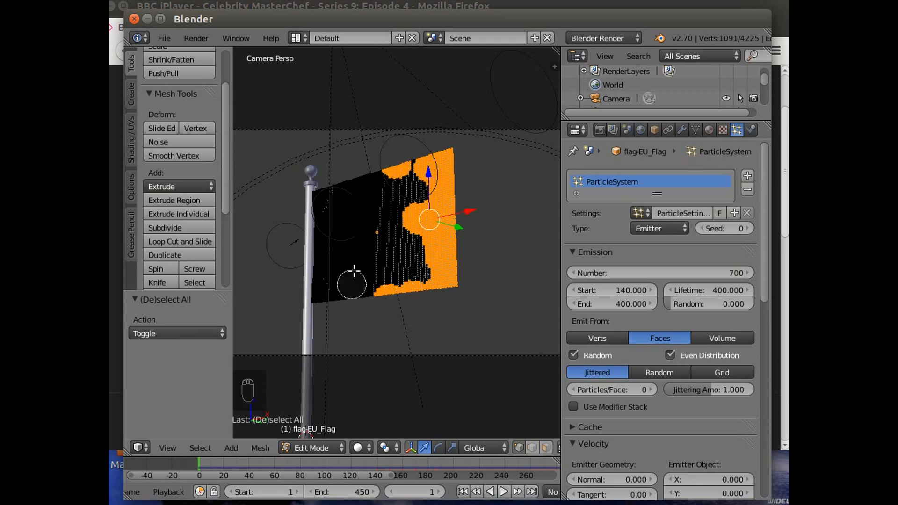
scroll(375, 259, "down", 2)
scroll(374, 259, "up", 8)
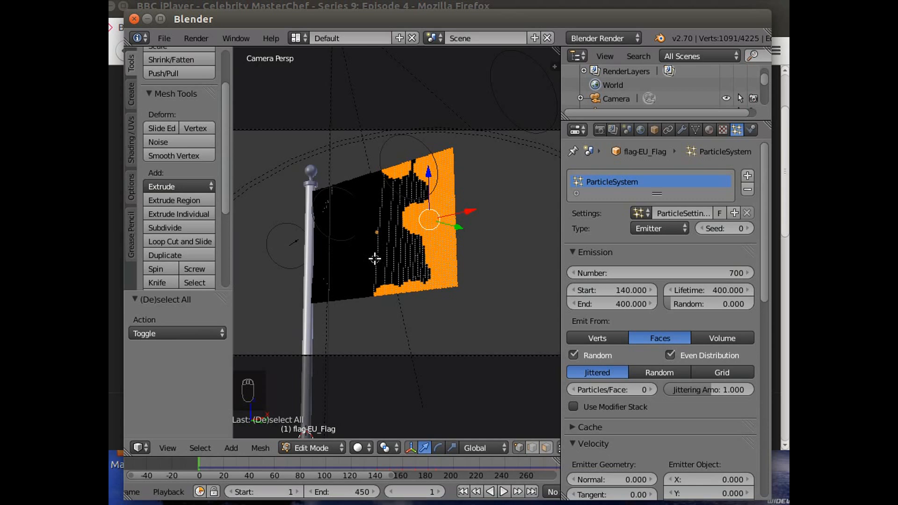
left_click(402, 267)
mouse_move(402, 266)
left_mouse_down()
mouse_move(374, 225)
mouse_move(380, 199)
mouse_move(348, 197)
mouse_move(362, 185)
left_mouse_up()
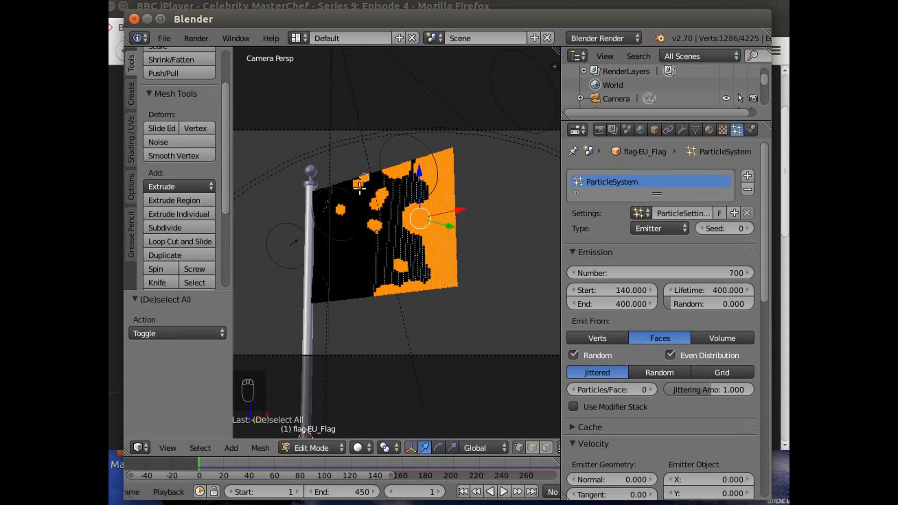
mouse_move(345, 301)
left_mouse_down()
mouse_move(360, 300)
mouse_move(335, 297)
left_mouse_up()
mouse_move(374, 240)
left_mouse_down()
mouse_move(377, 248)
mouse_move(383, 231)
mouse_move(386, 242)
left_mouse_up()
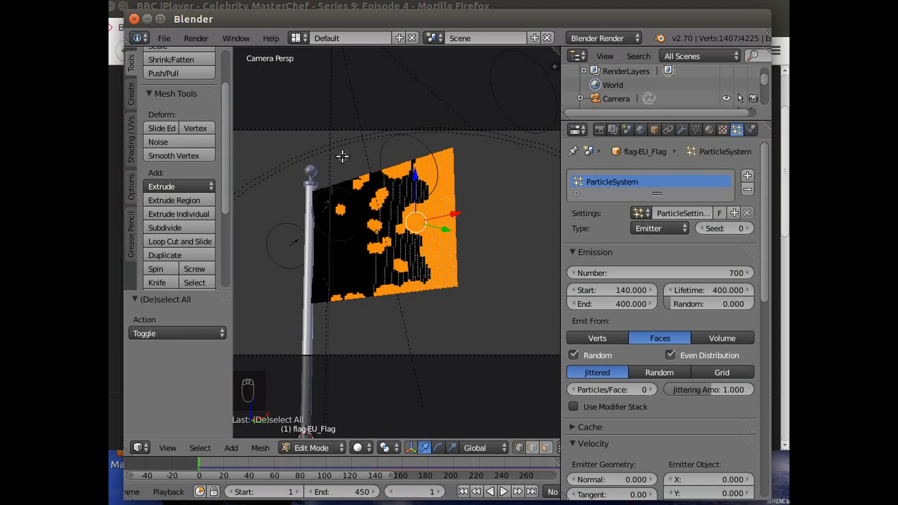
left_click(337, 182)
key("l")
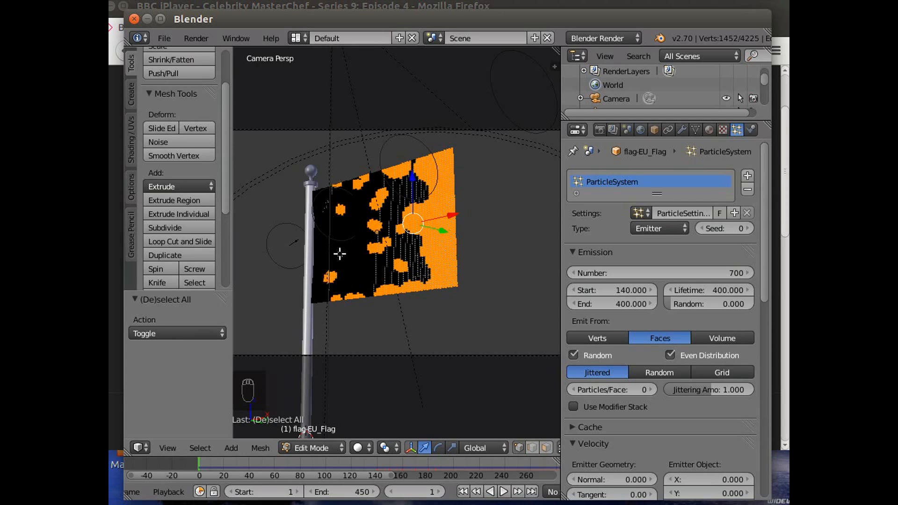
key("l")
key("l")
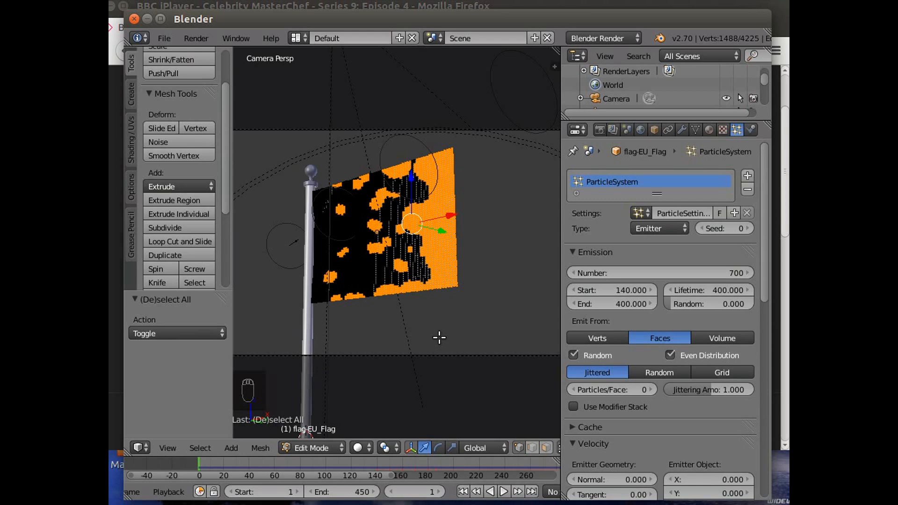
Assign the selected flag vertices to a new vertex group and lock that group
key("ctrl+g")
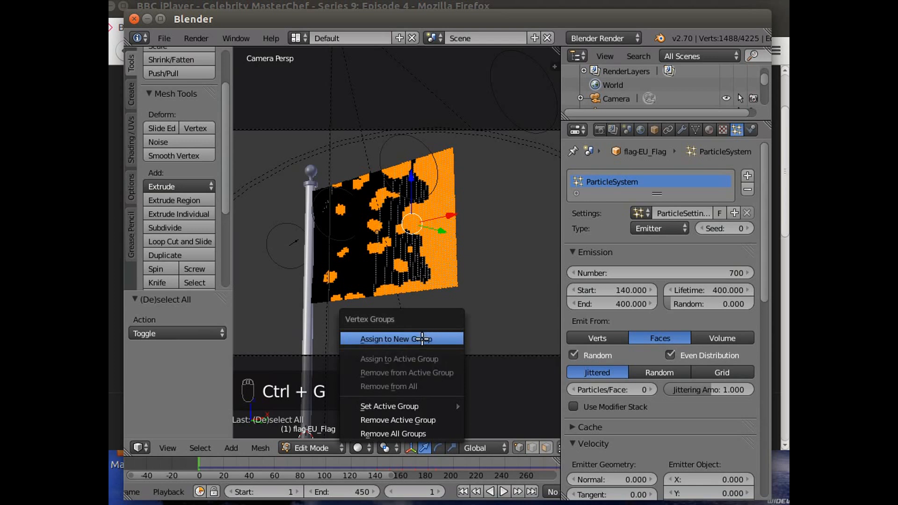
left_click(422, 339)
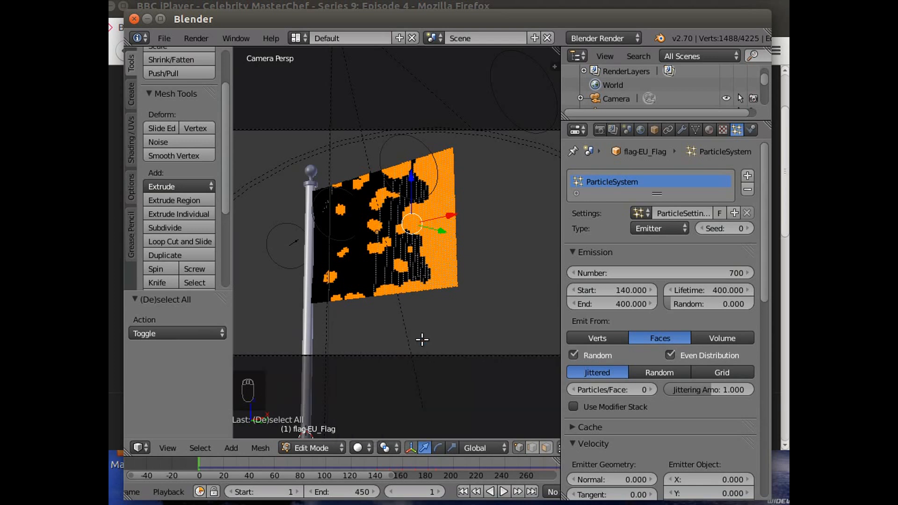
left_click(696, 129)
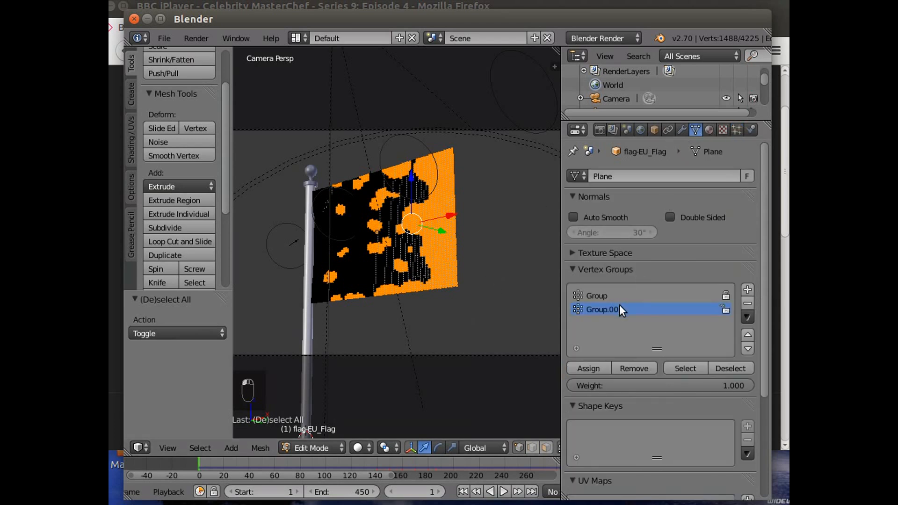
left_click(725, 309)
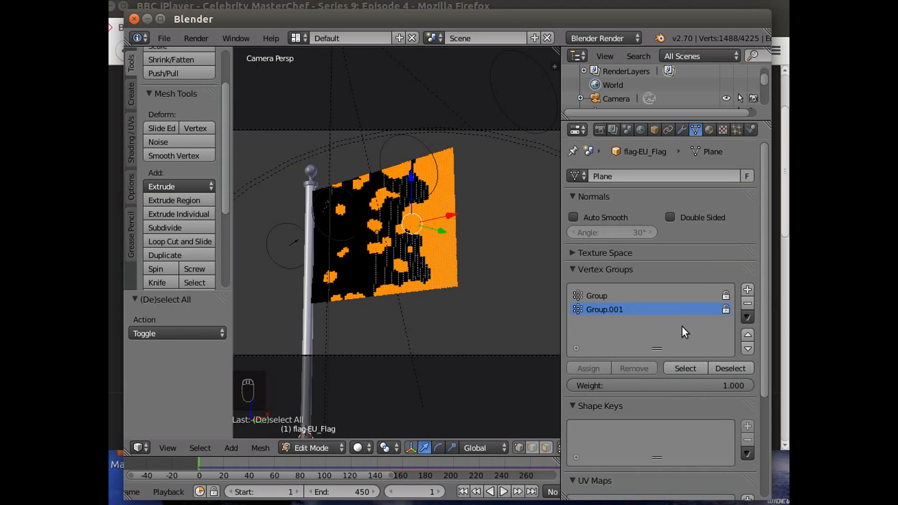
Set Group.001 as the Density vertex group of the flag's particle system and return to Object Mode
left_click(737, 129)
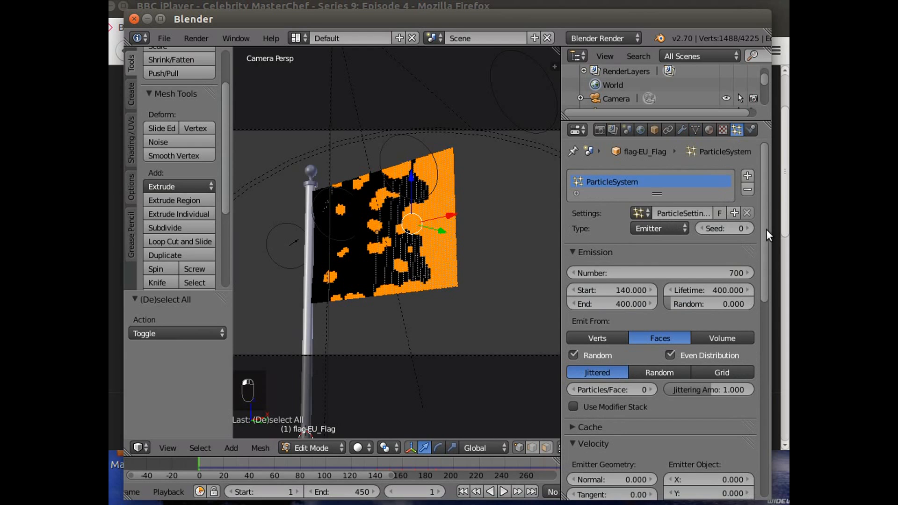
left_click_drag(763, 229, 764, 437)
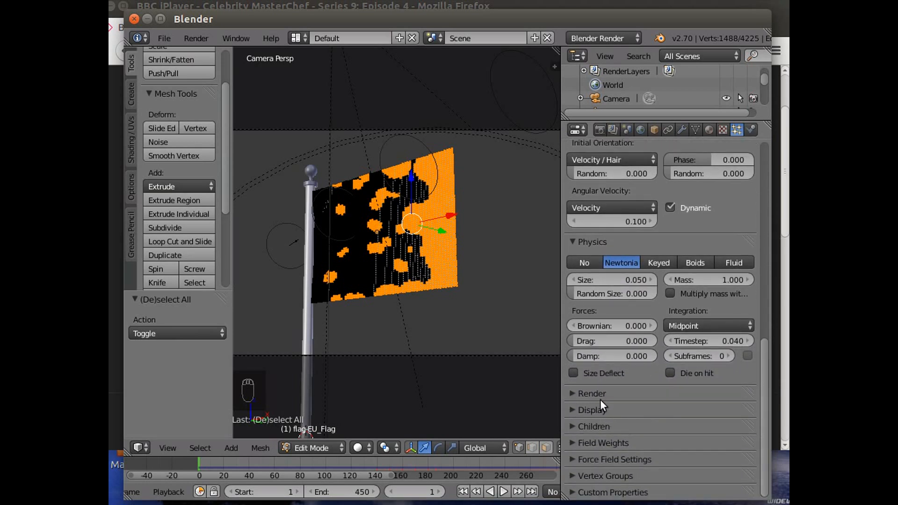
left_click(572, 476)
left_click_drag(765, 355, 768, 446)
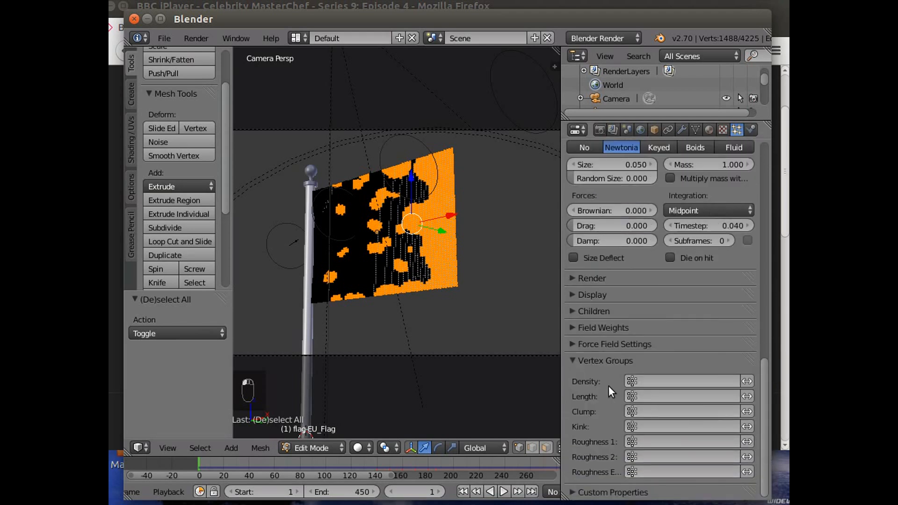
left_click(687, 382)
left_click(640, 253)
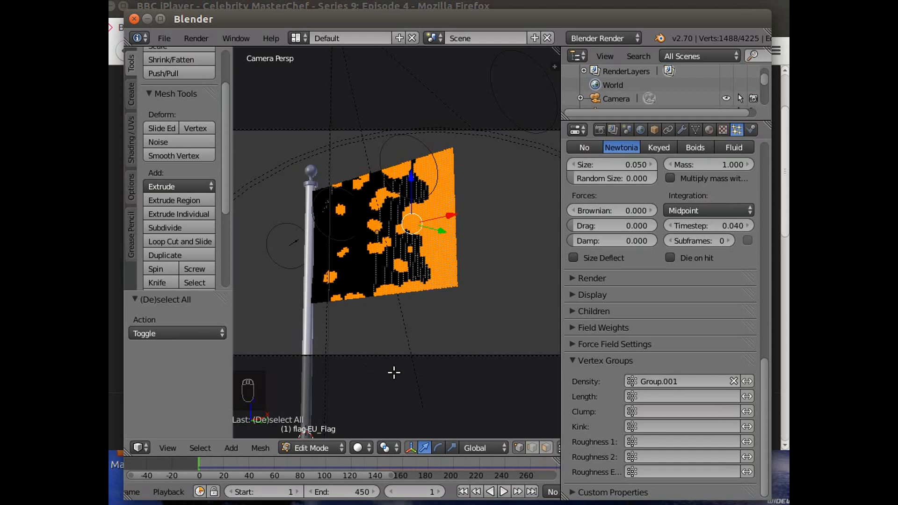
left_click(295, 448)
left_click(303, 431)
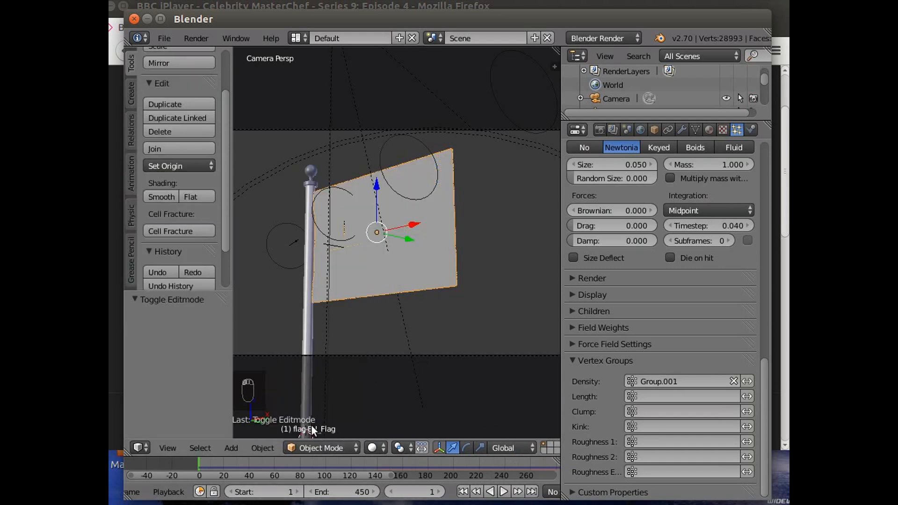
Play the animation from frame 132 in a widened viewport to examine the breakup driven by the vertex group
left_click(366, 462)
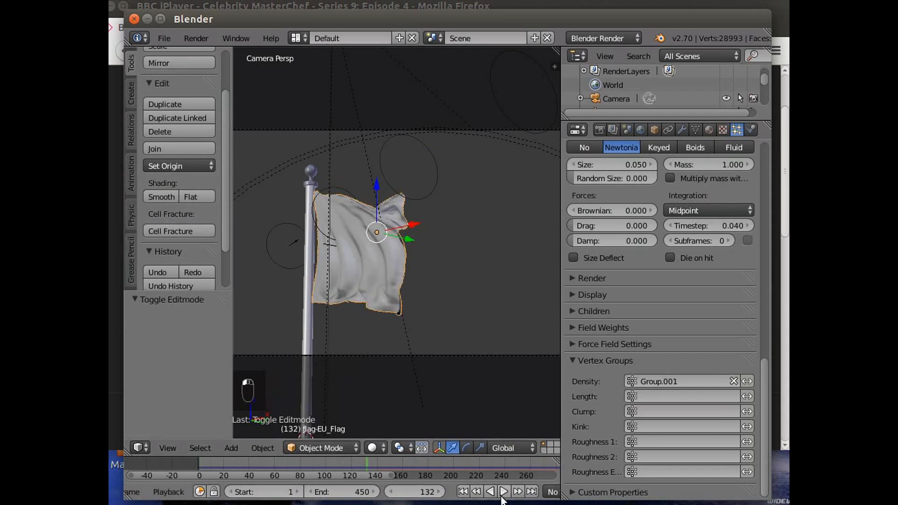
left_click(504, 492)
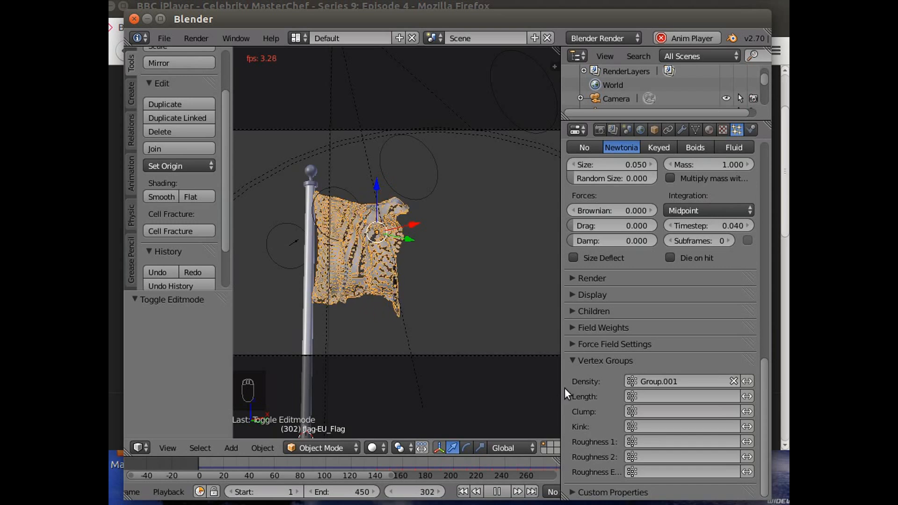
left_click_drag(561, 389, 597, 389)
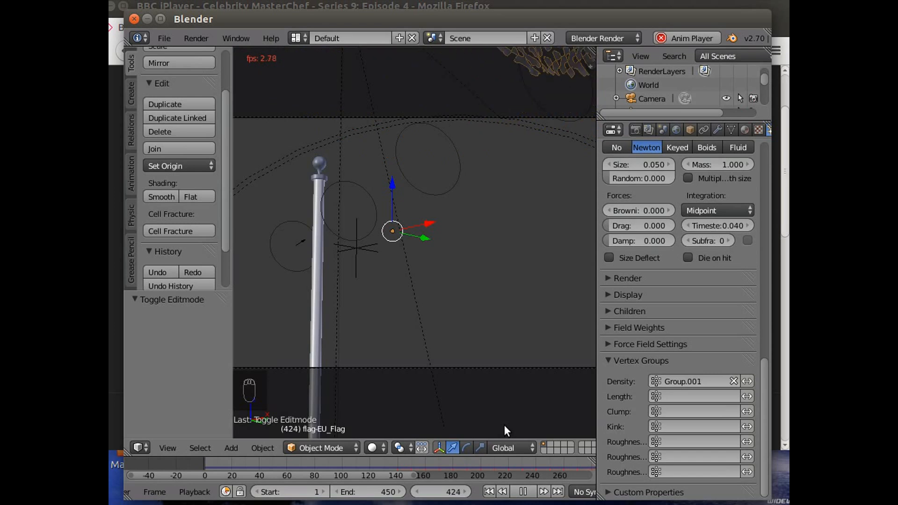
left_click(522, 491)
left_click(502, 492)
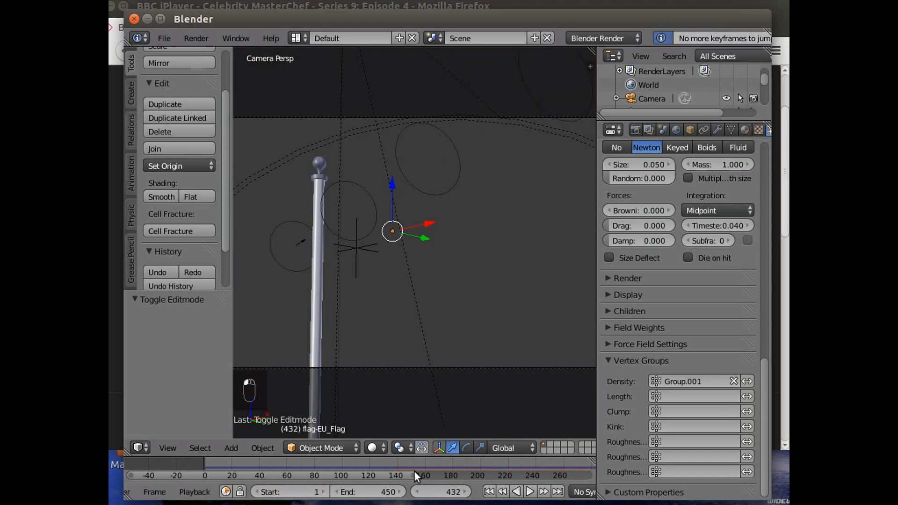
Return to frame 132 and set the emission number of the flag's particle system to 100
left_click(386, 464)
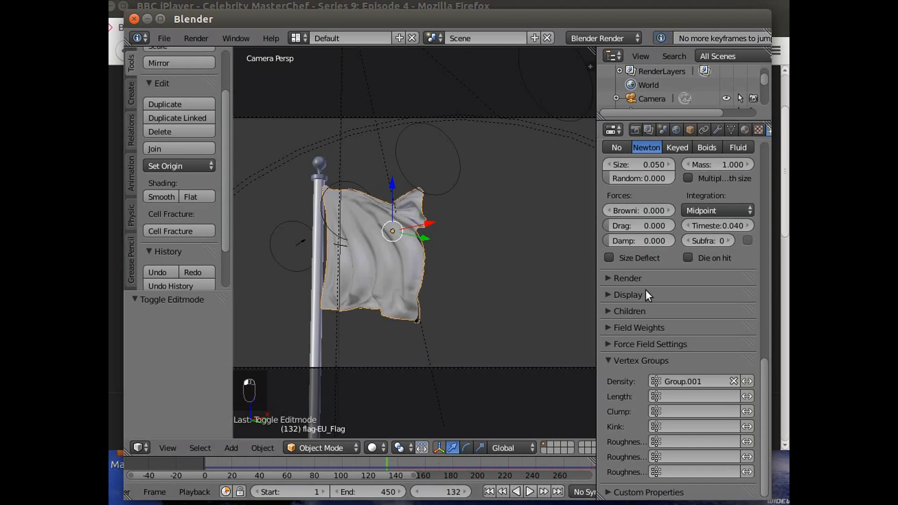
left_click_drag(763, 363, 756, 133)
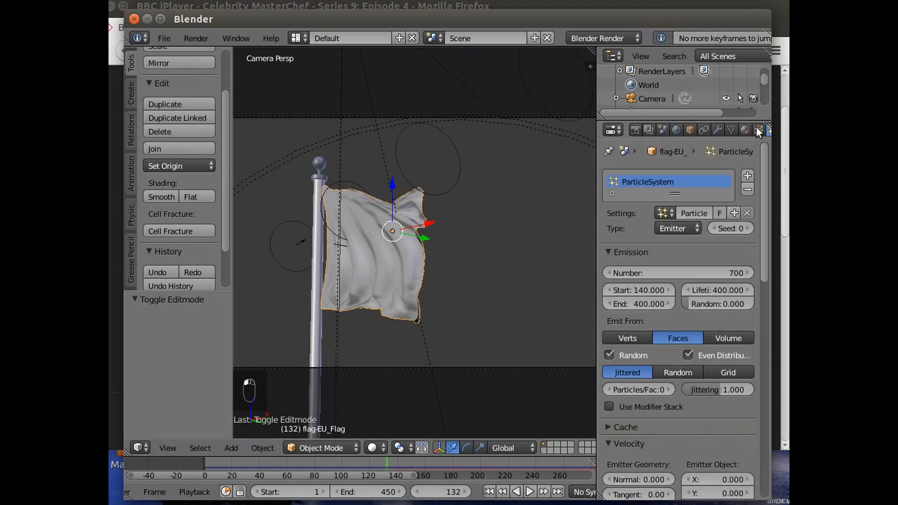
left_click(702, 272)
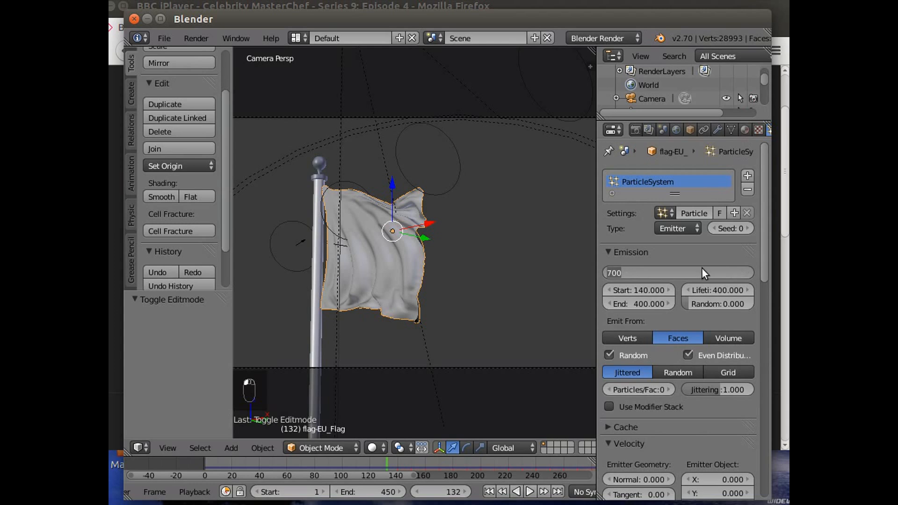
type("100")
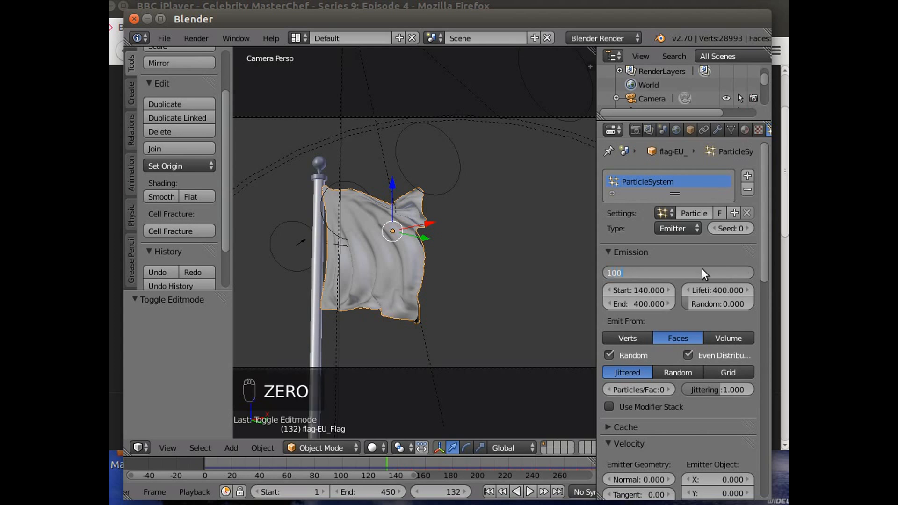
key("Return")
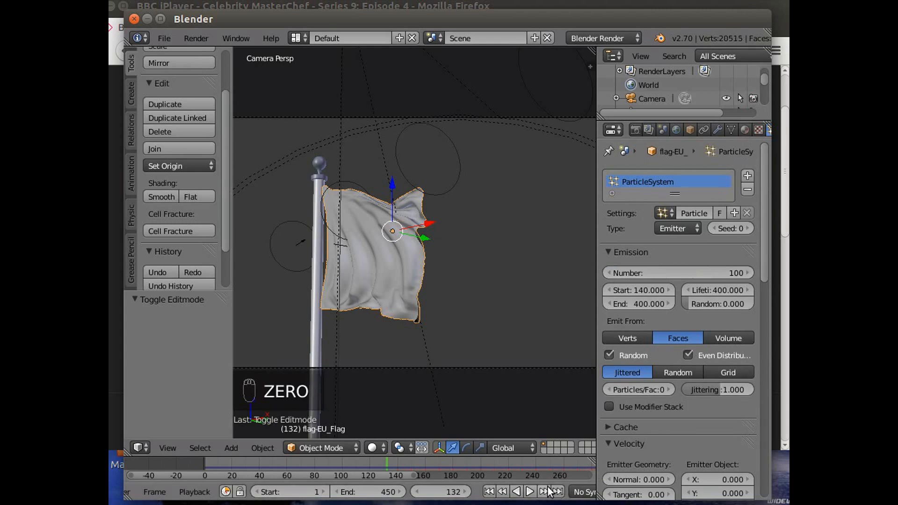
Play the animation from frame 132 to examine how the flag breaks up with 100 particles, and stop playback
left_click(530, 493)
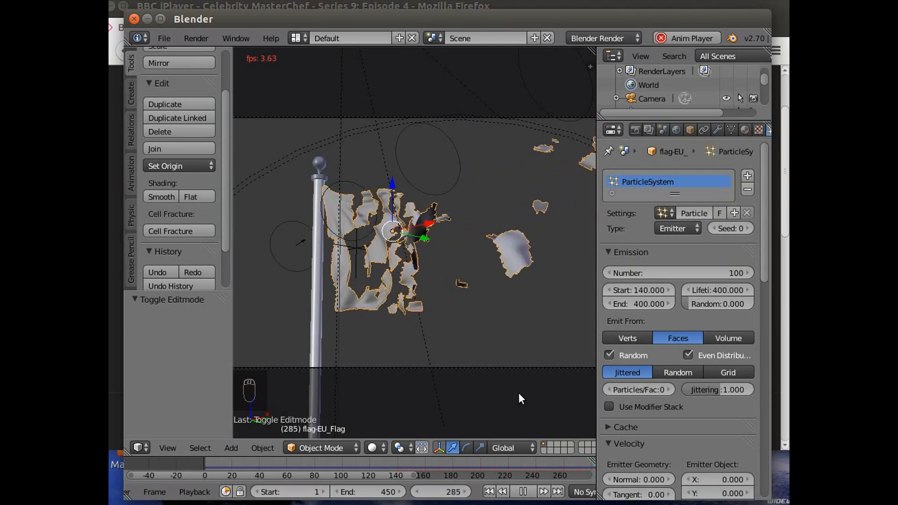
key("Escape")
key("Escape")
key("Escape")
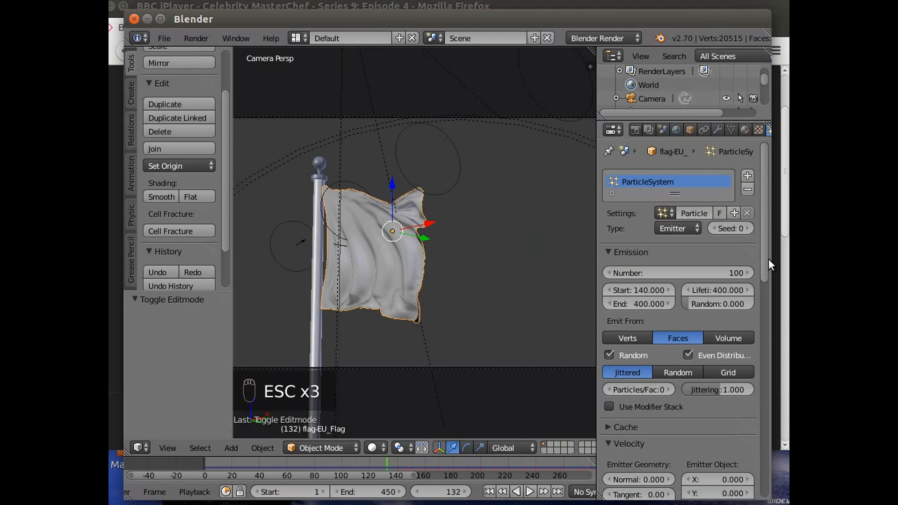
Set the flag's particle emission number to 70 and play the animation from frame 132
left_click(711, 269)
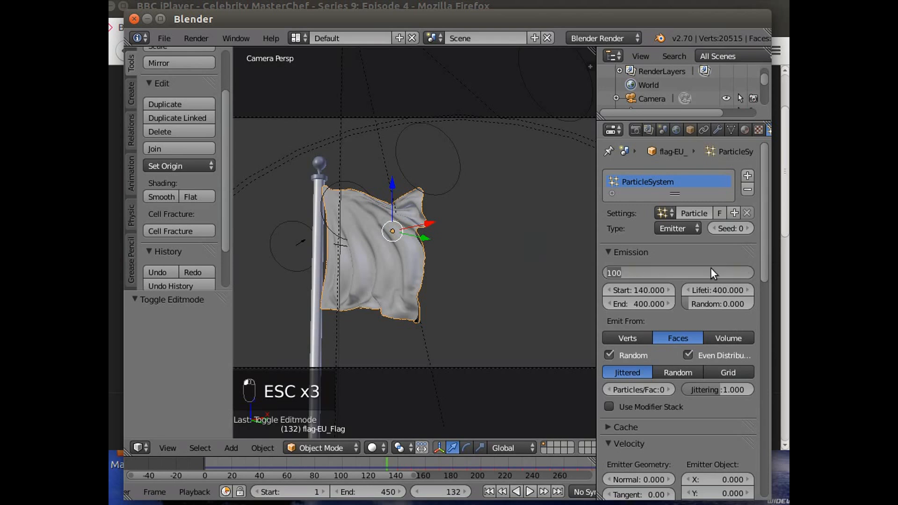
type("70")
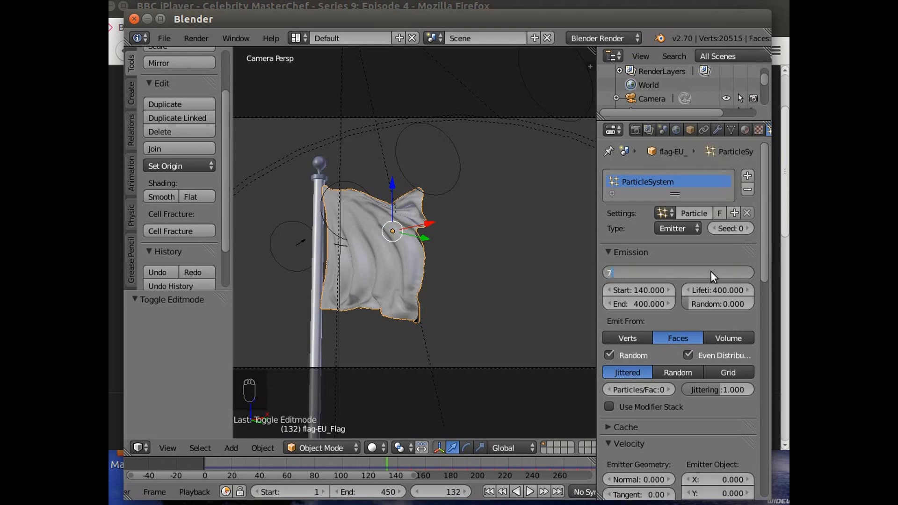
key("Return")
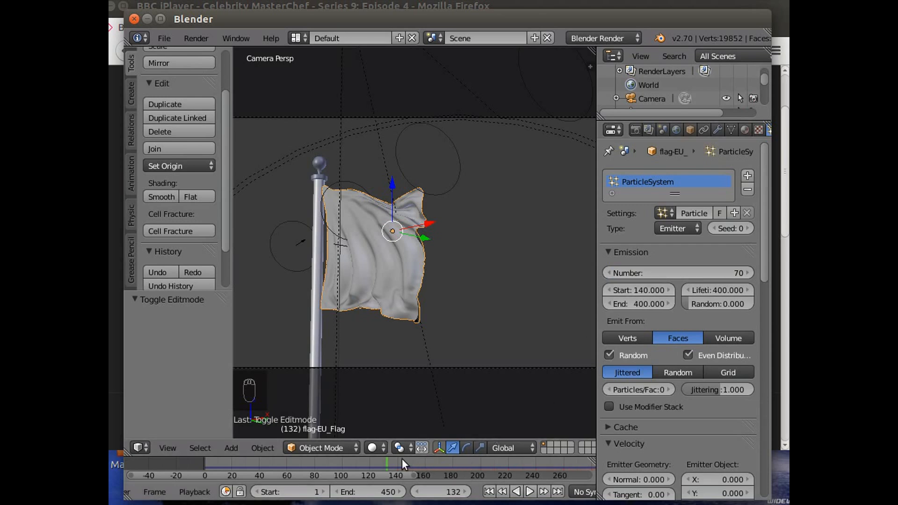
left_click(530, 489)
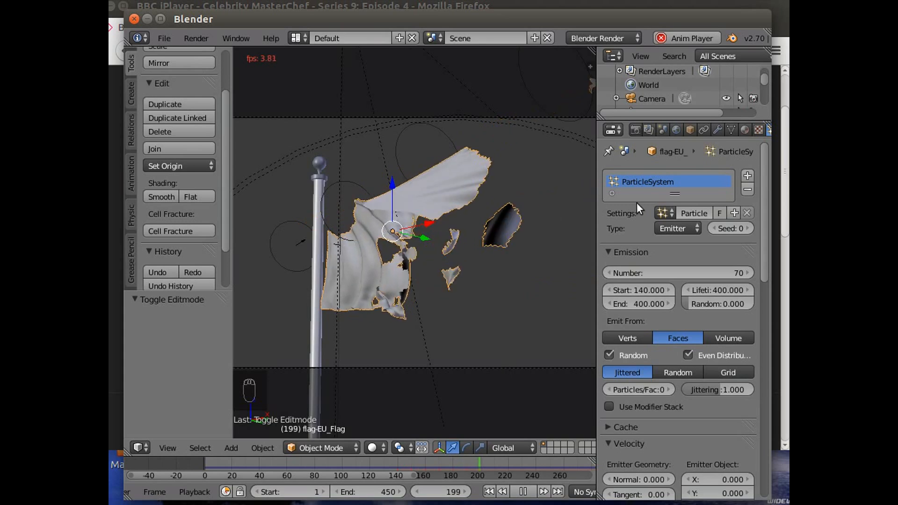
Set the flag's particle emission number to 140 while the animation plays
left_click(714, 272)
type("1")
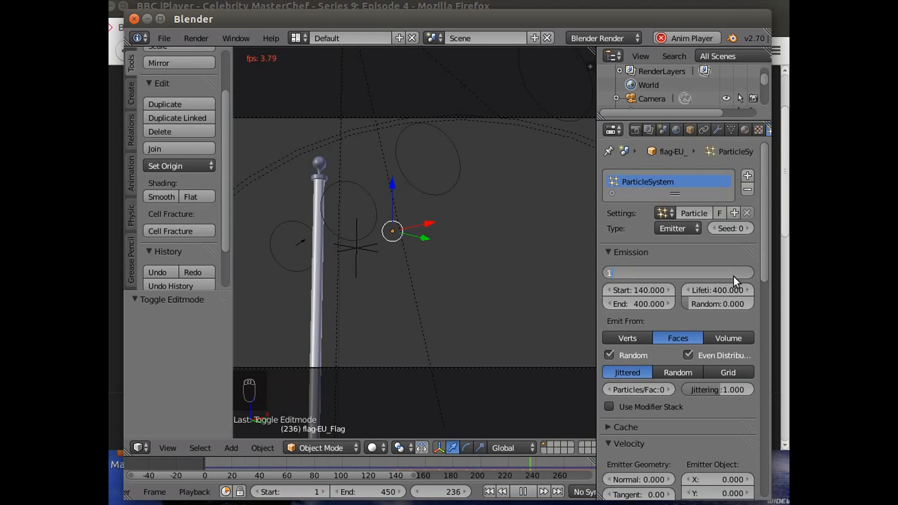
type("40")
key("Return")
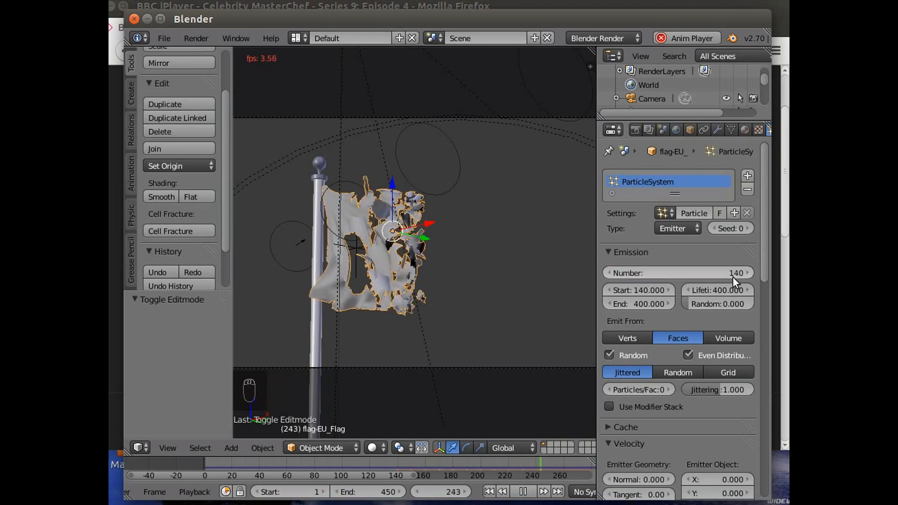
Play the animation from about frame 140 and again from the first frame to examine the breakup, and stop playback
left_click(396, 464)
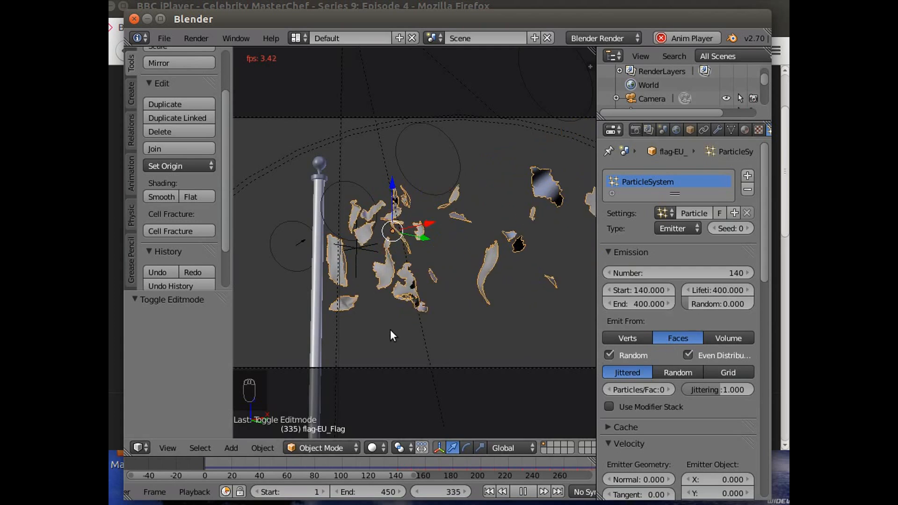
left_click_drag(765, 262, 765, 295)
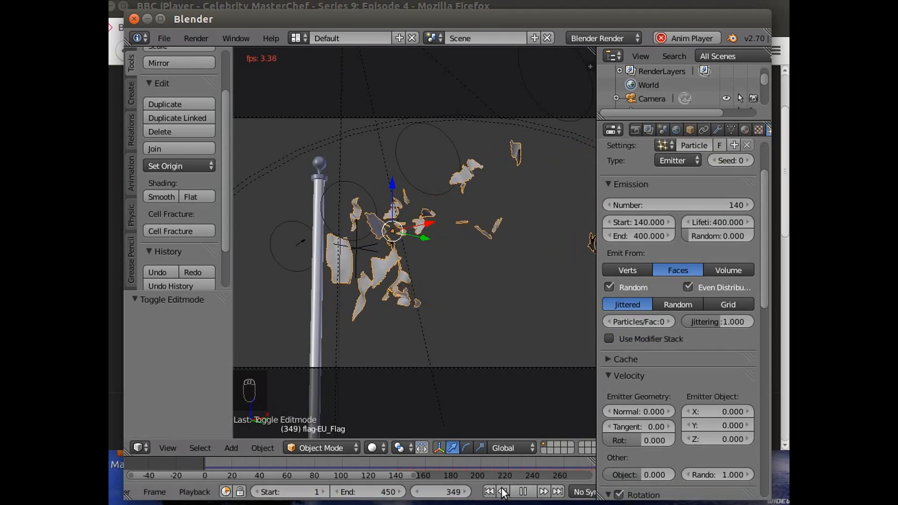
left_click(489, 493)
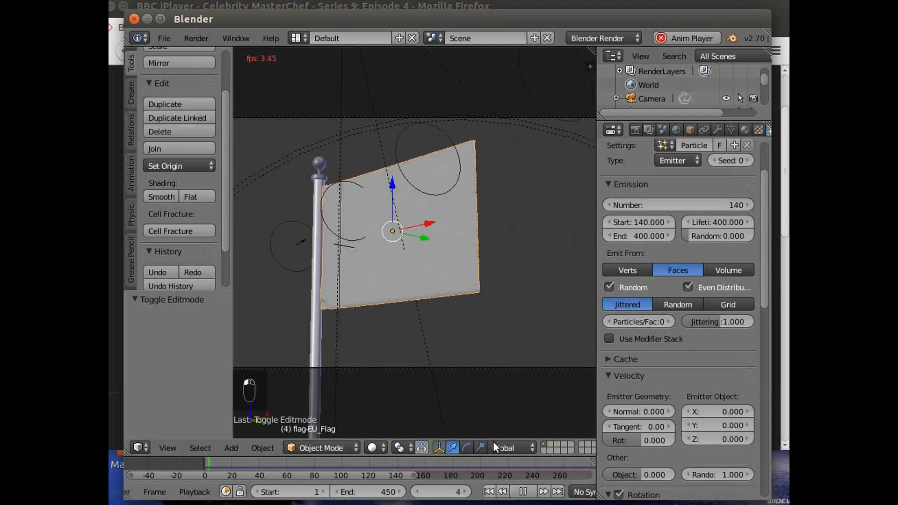
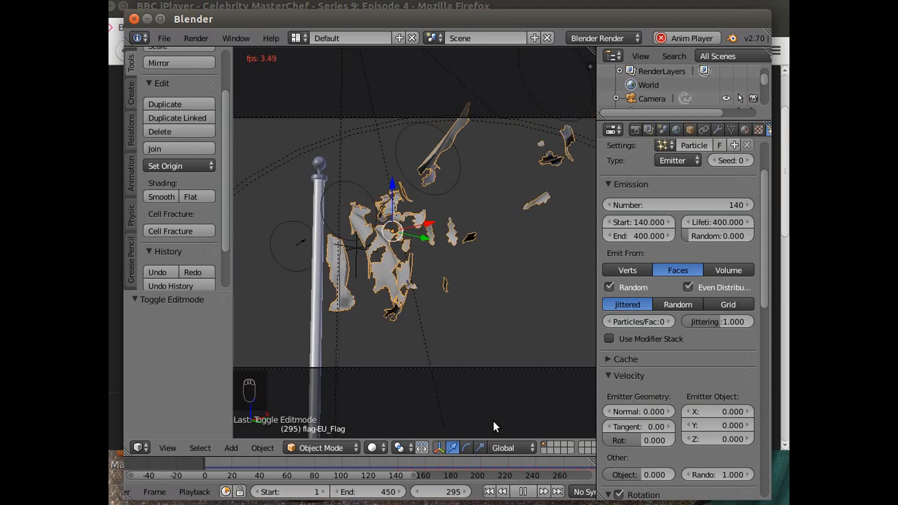
key("Escape")
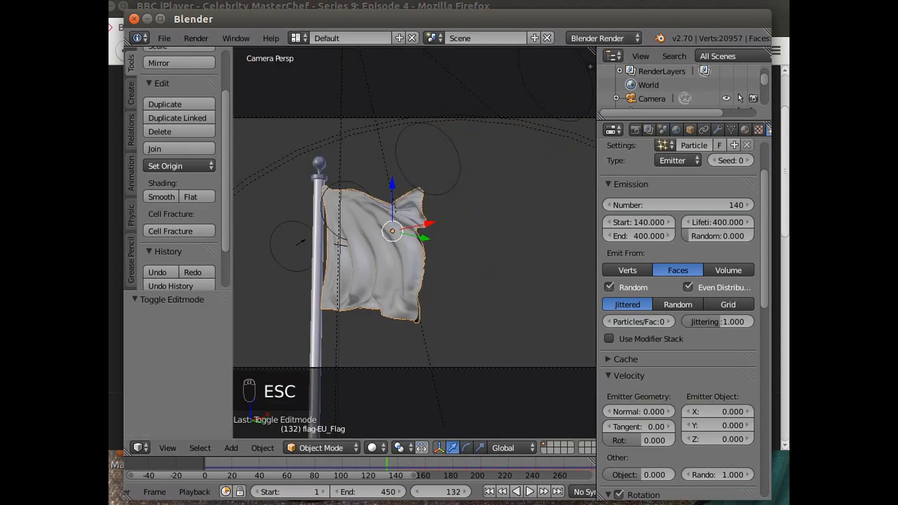
left_click(638, 1)
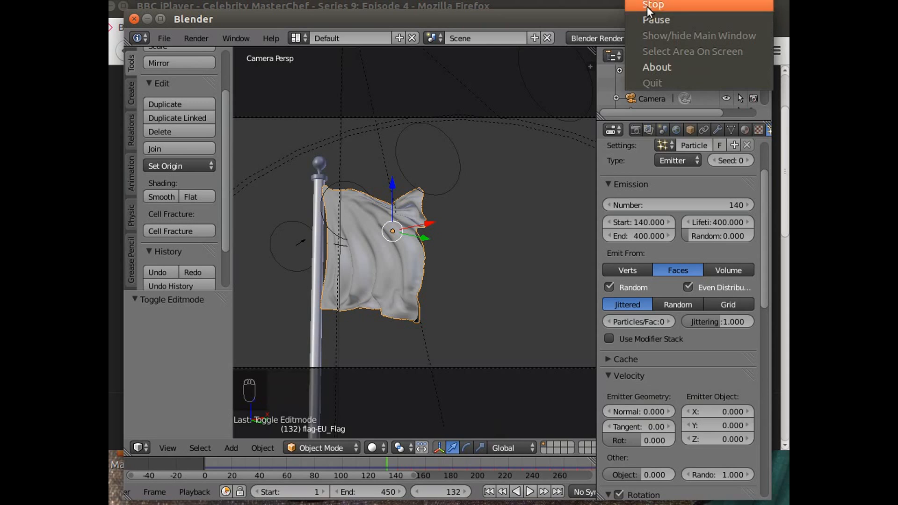
left_click(652, 19)
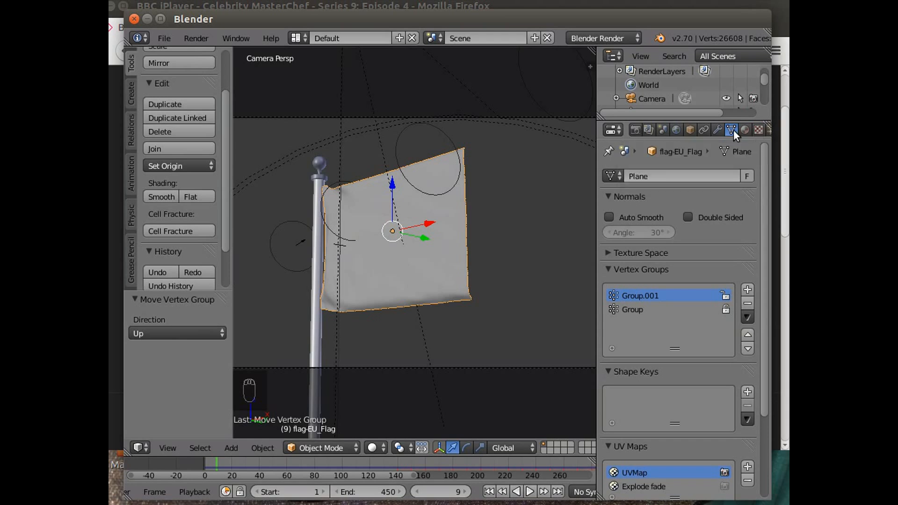
Show the flag's particle emission settings and examine the breakup at frames 198, 266 and 450
left_click(768, 131)
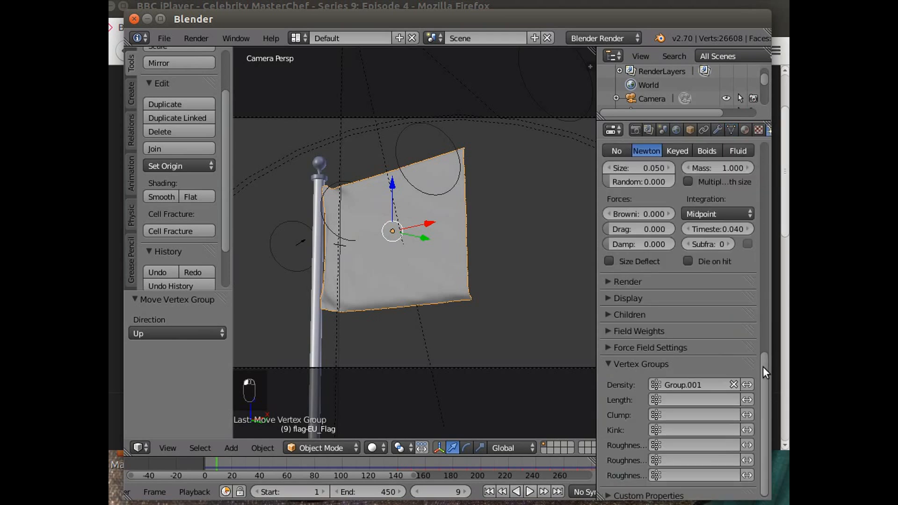
left_click_drag(762, 367, 766, 147)
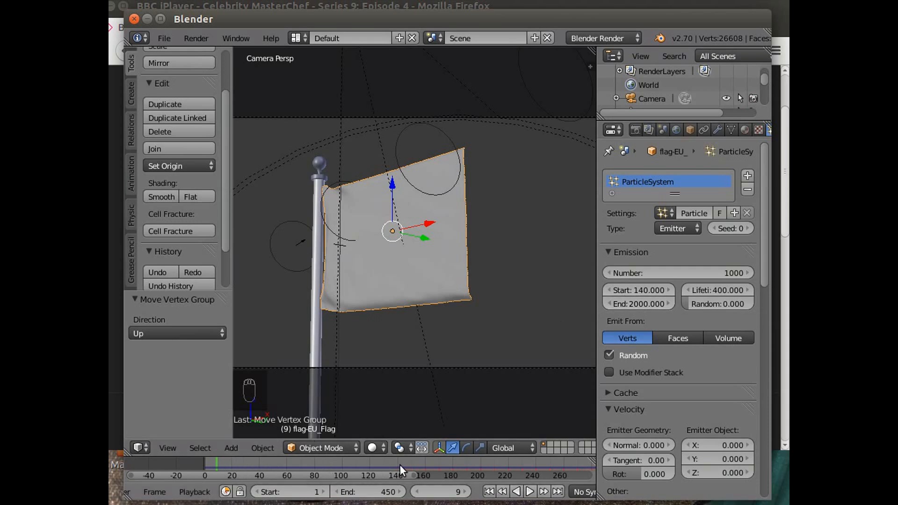
left_click(516, 476)
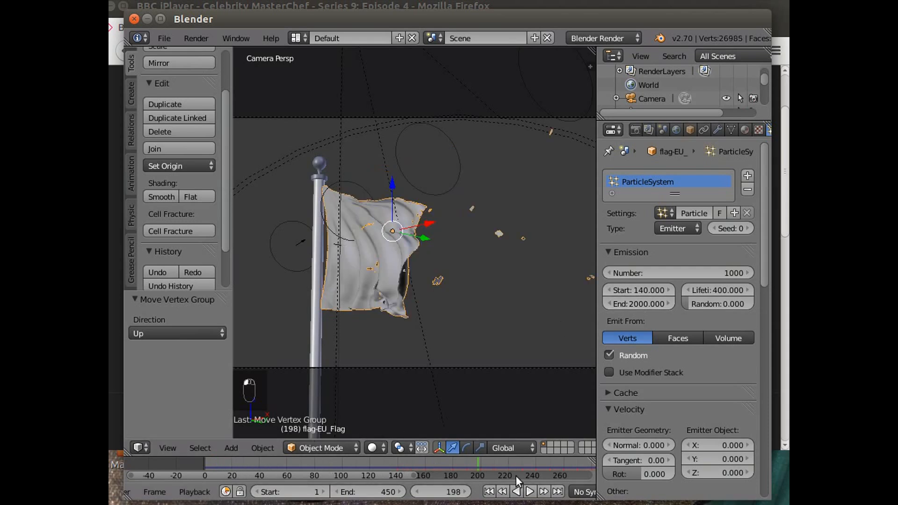
left_click(539, 459)
left_click(568, 463)
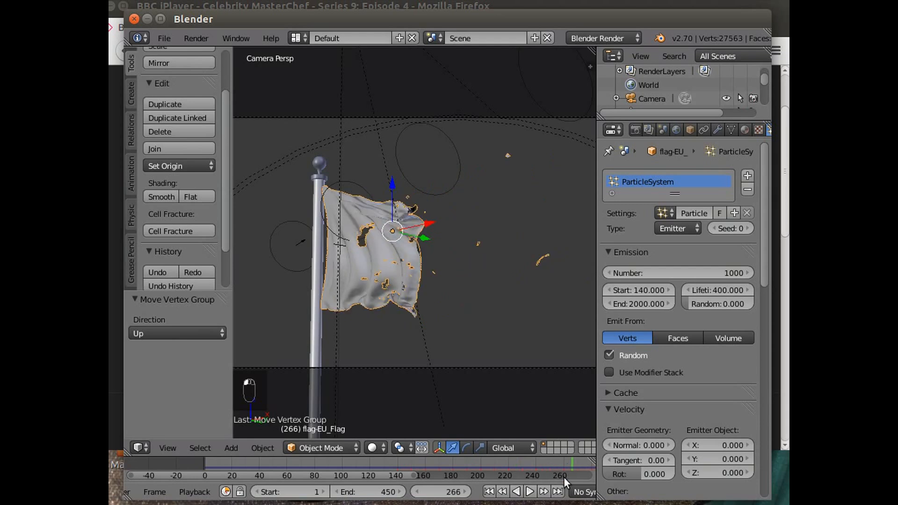
scroll(558, 462, "down", 2)
scroll(555, 459, "down", 3)
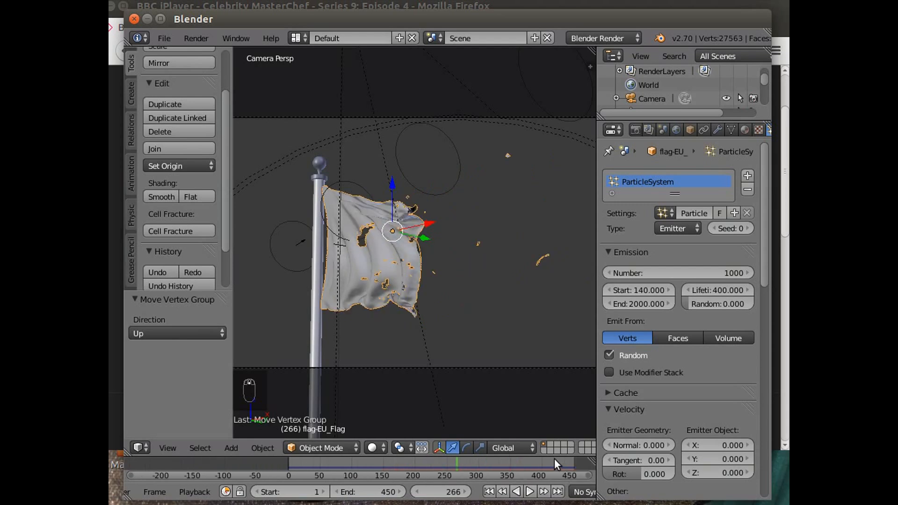
left_click(557, 491)
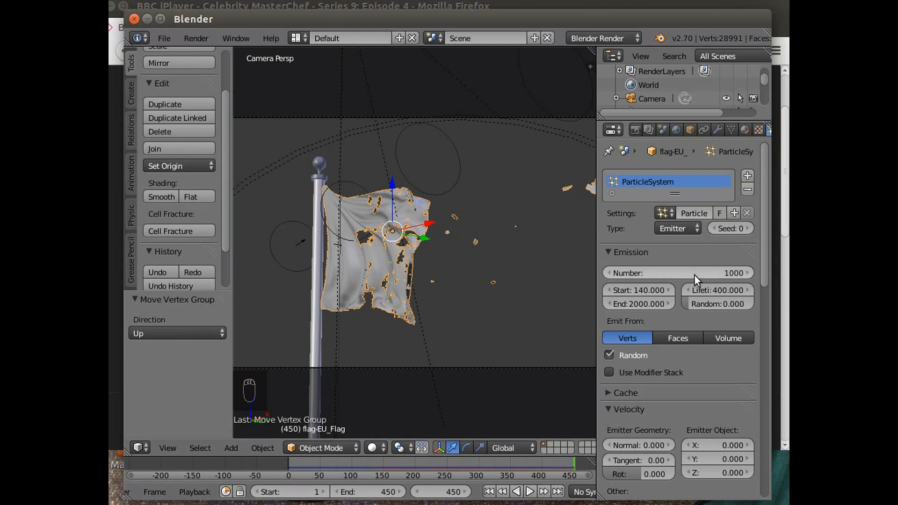
Set the End frame of the flag's particle emission to 1900
left_click(633, 304)
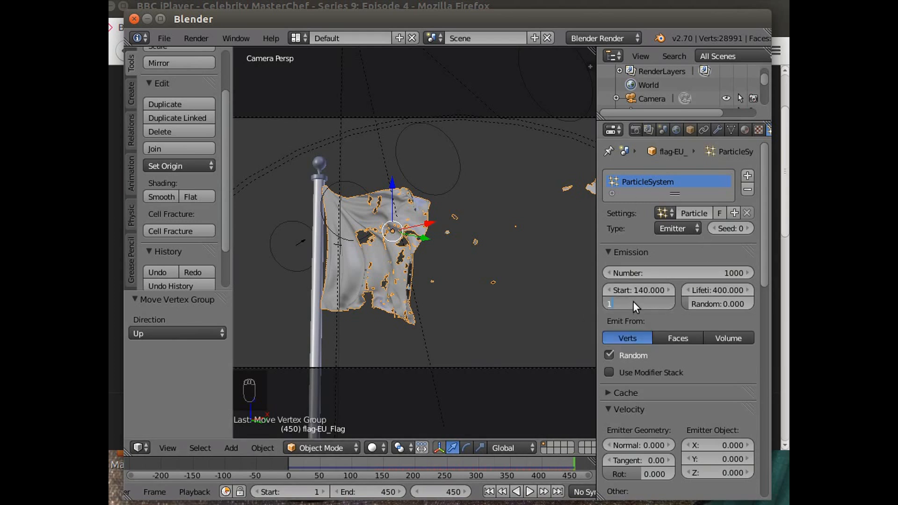
type("19")
key("Return")
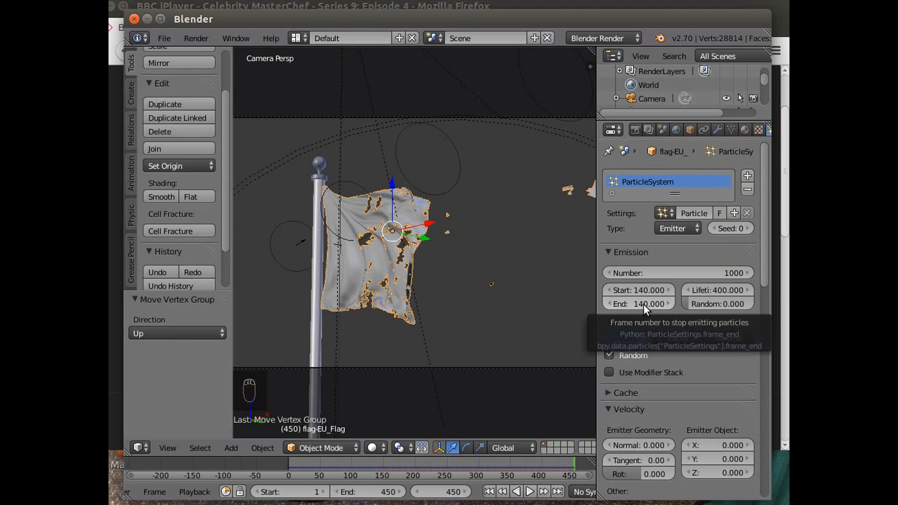
left_click(643, 305)
type("1")
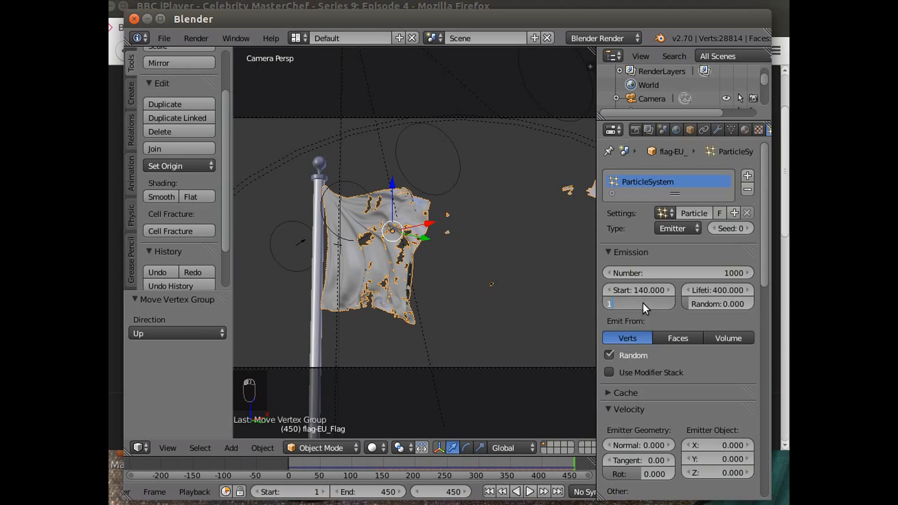
type("900")
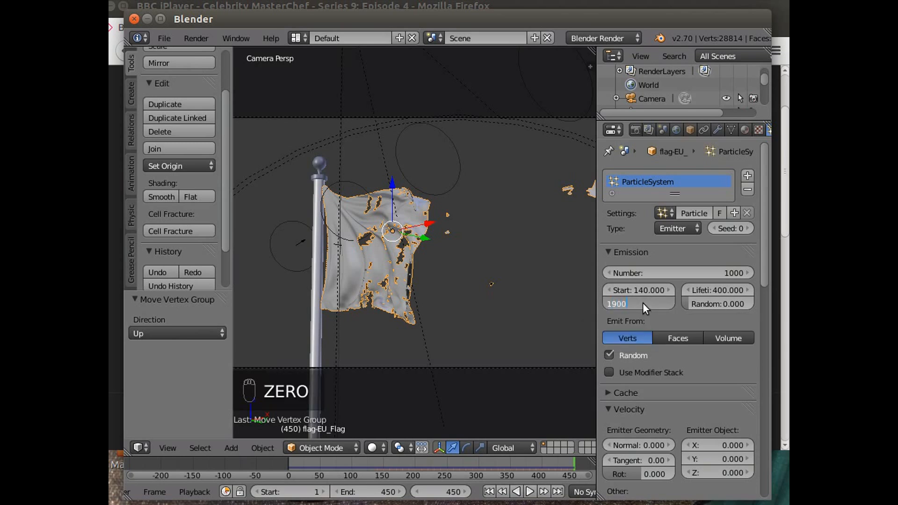
key("Return")
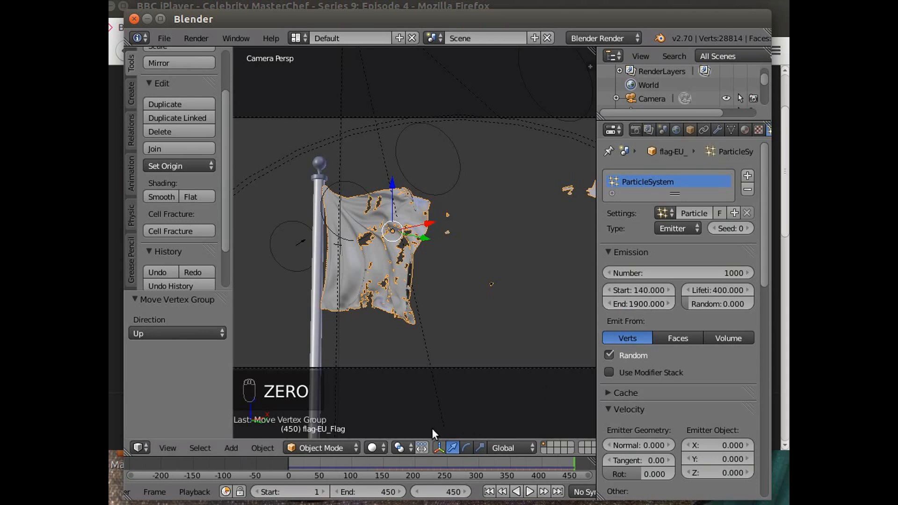
Check the breakup at frame 344, return to frame 1 and render a still image of the flag
left_click(506, 462)
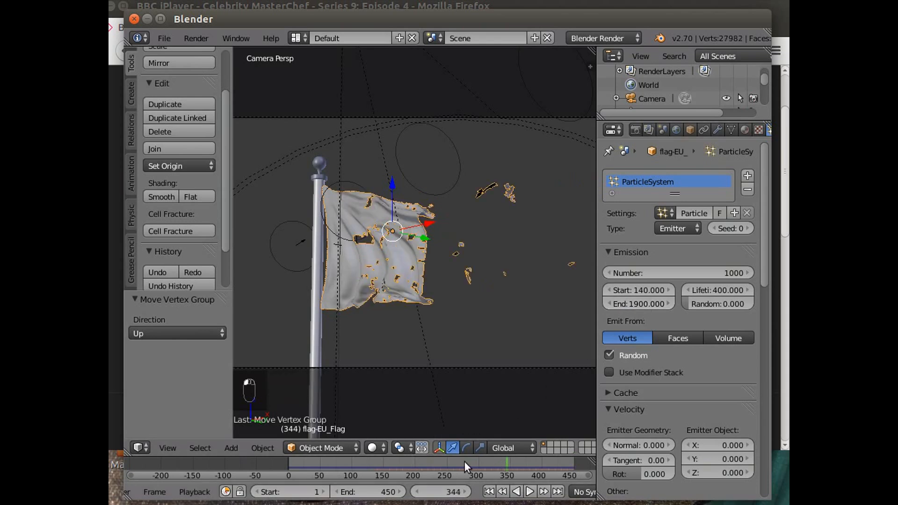
left_click(489, 492)
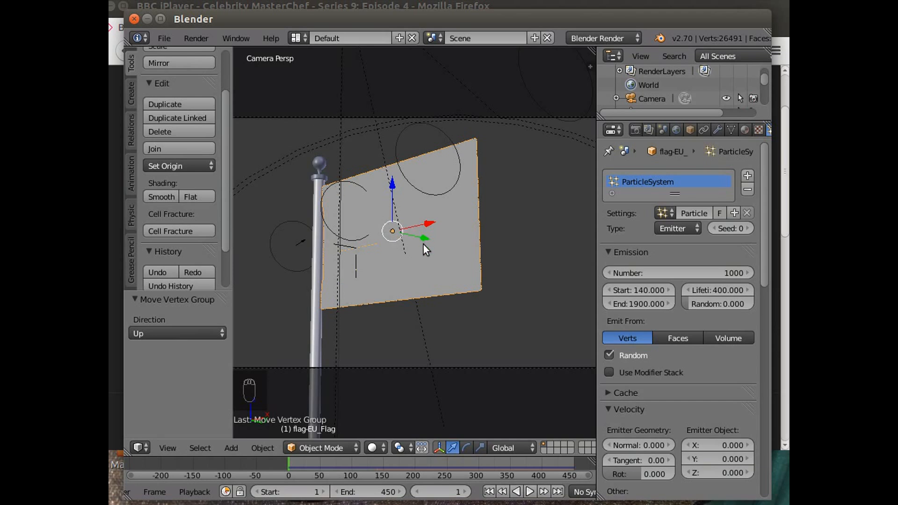
left_click(198, 38)
left_click(210, 56)
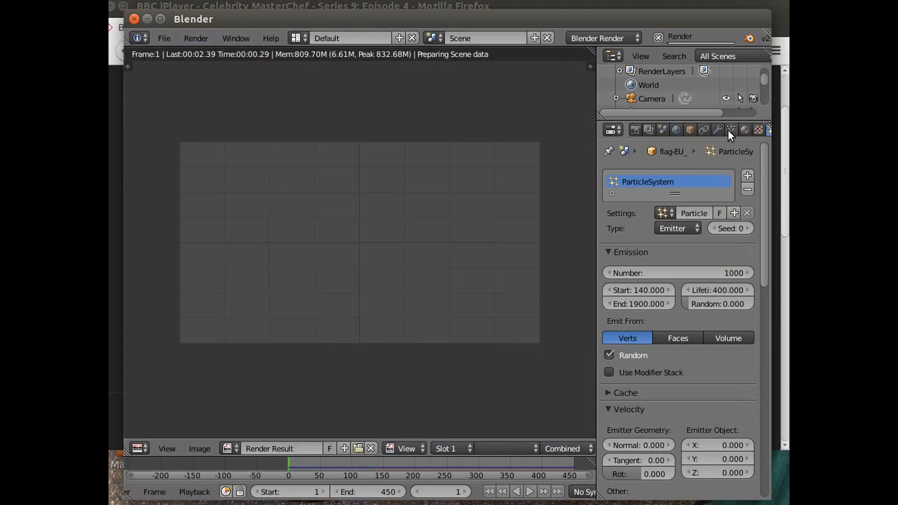
scroll(664, 82, "down", 3)
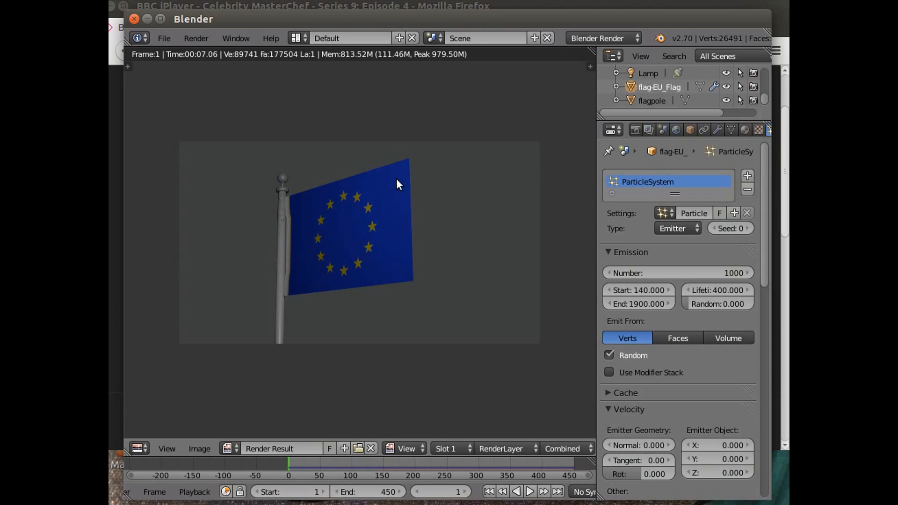
Hide the render view and move the spot lamp up about 11.14 units on Z and about 11.1 units along X
left_click(196, 38)
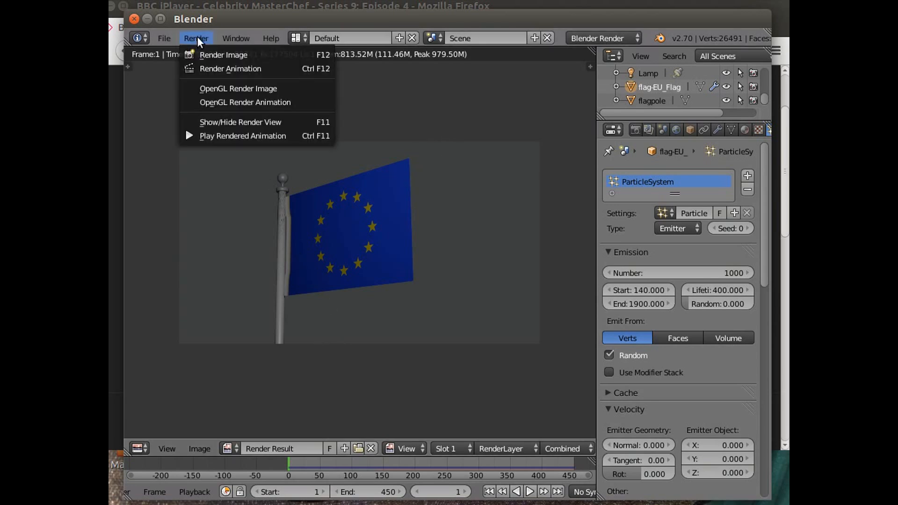
left_click(233, 120)
scroll(276, 213, "down", 6)
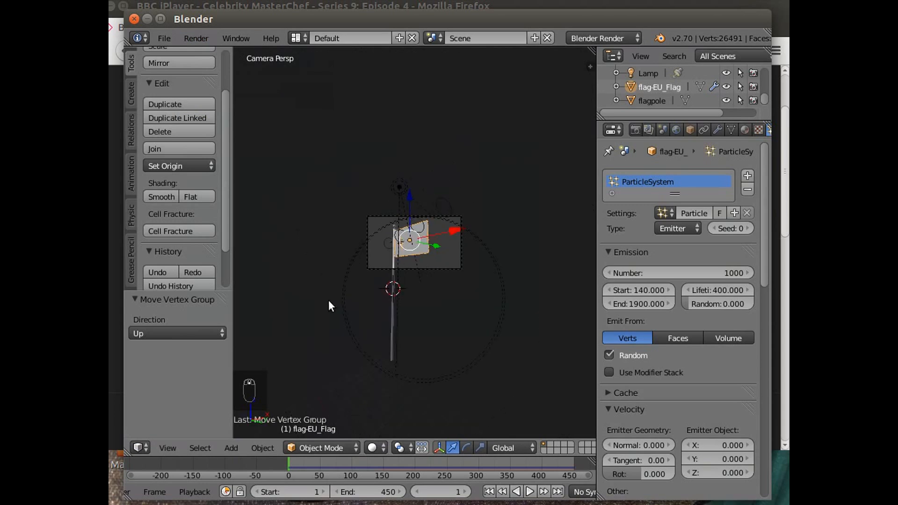
middle_click_drag(386, 322, 476, 260)
scroll(389, 321, "down", 2)
right_click(484, 246)
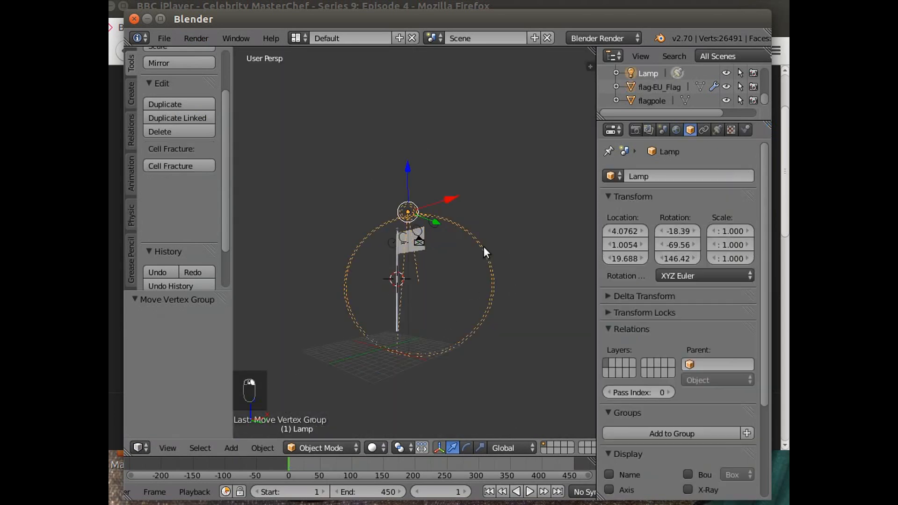
left_click_drag(409, 168, 414, 109)
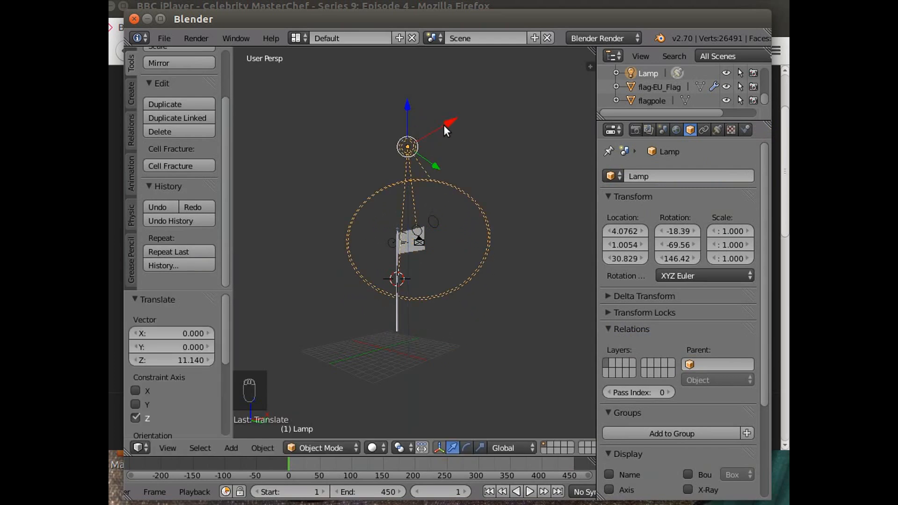
middle_click_drag(392, 235, 481, 259)
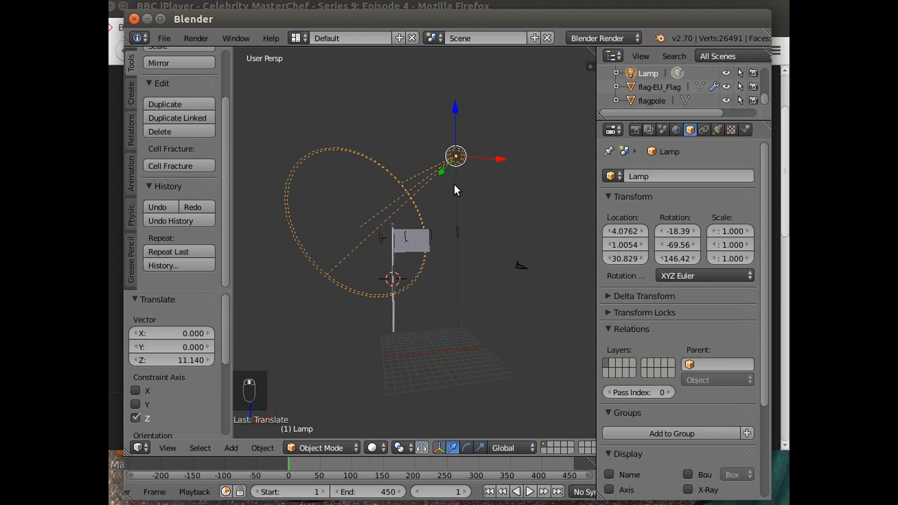
left_click_drag(496, 157, 548, 168)
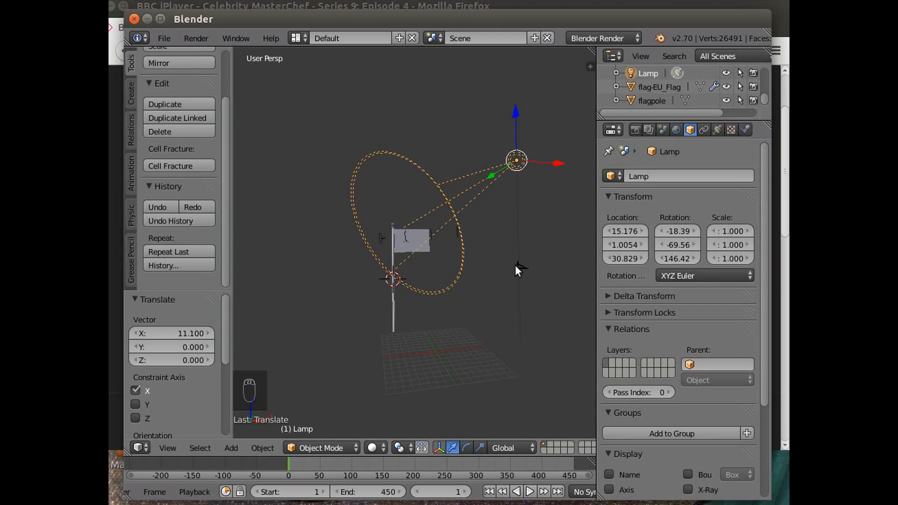
Set the lamp's energy to 5 and tint its light colour a very pale yellow
left_click(717, 130)
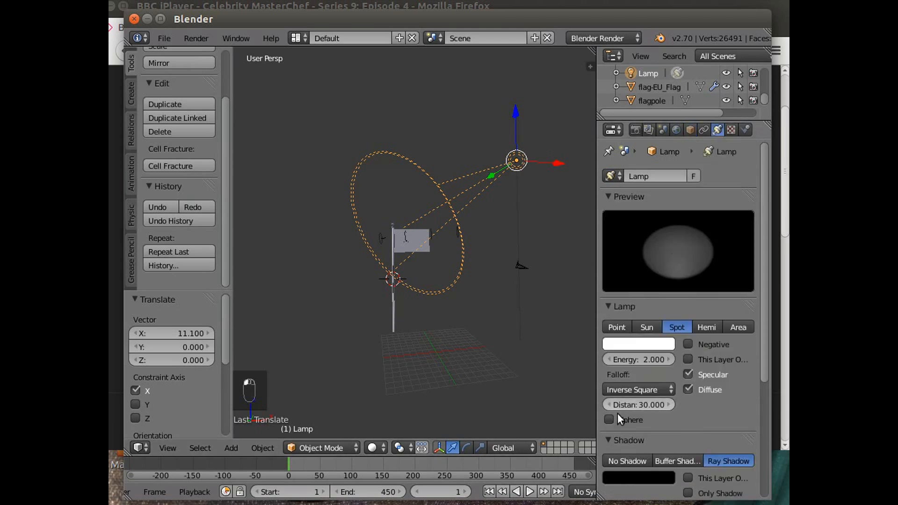
left_click(622, 358)
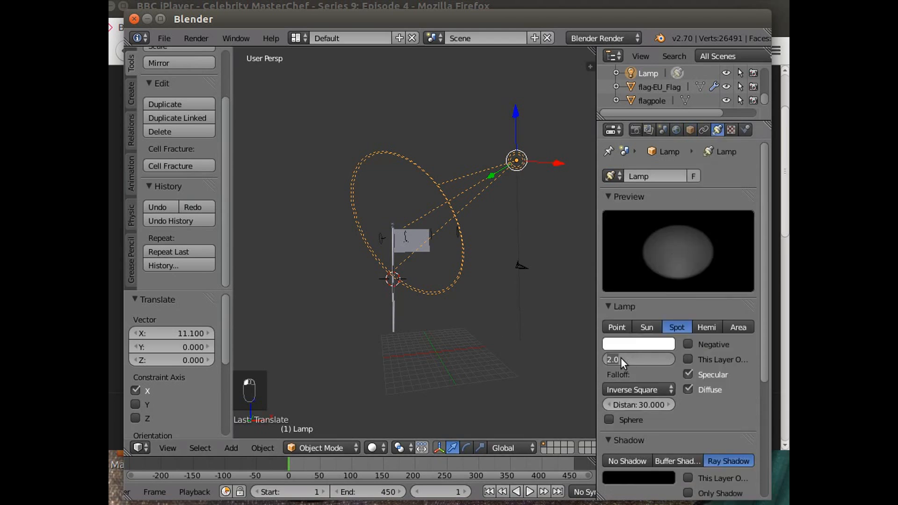
type("5")
key("Return")
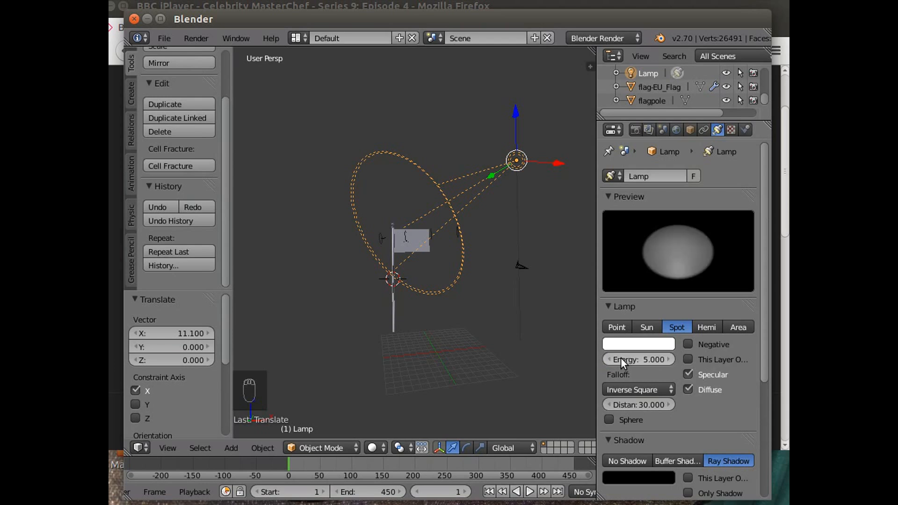
left_click(644, 343)
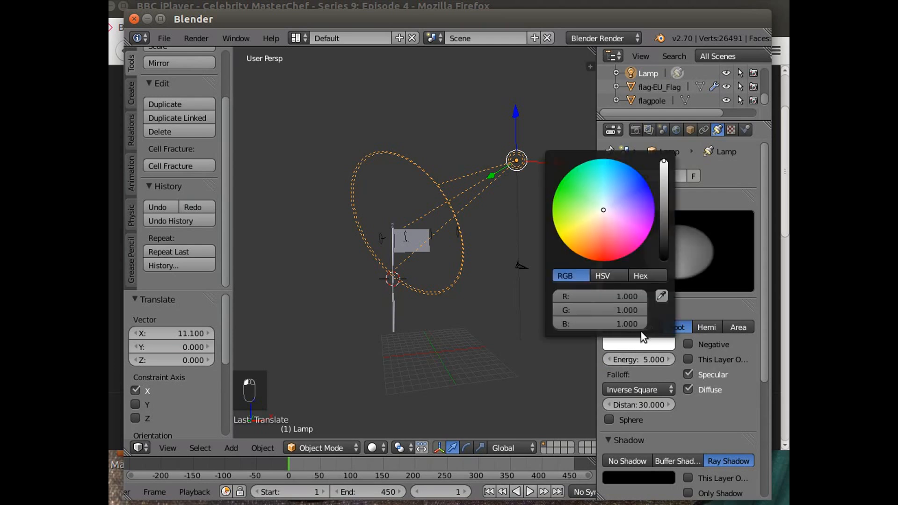
left_click(597, 213)
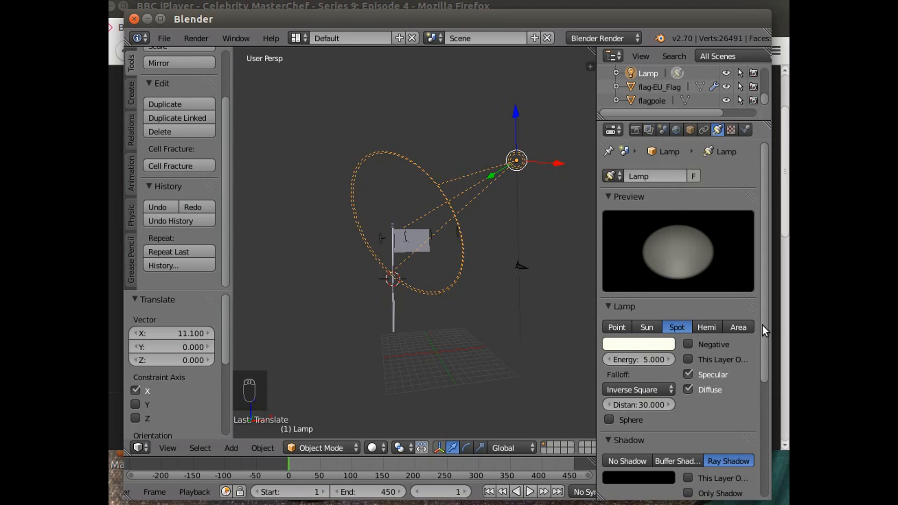
Change the lamp's shadow colour to a dark blue
left_click_drag(763, 326, 764, 416)
left_click(636, 343)
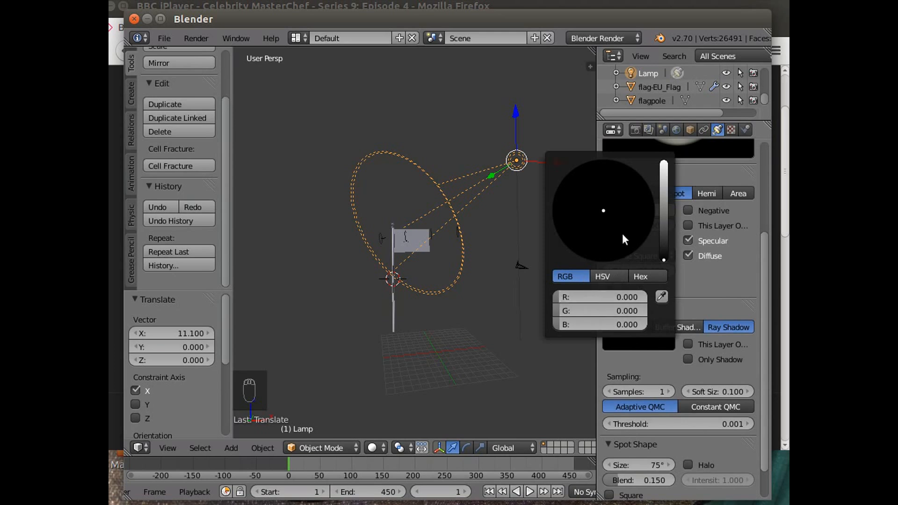
left_click(663, 233)
left_click_drag(618, 207, 633, 194)
left_click(664, 222)
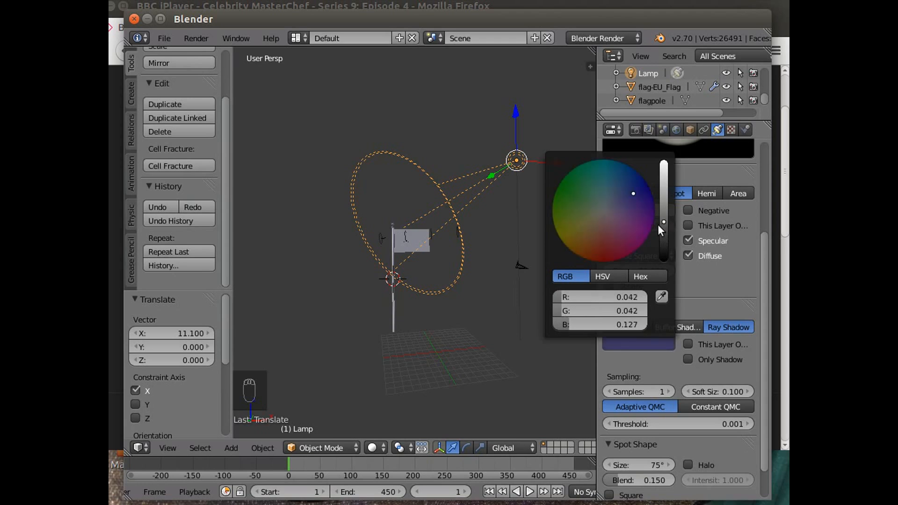
left_click(665, 230)
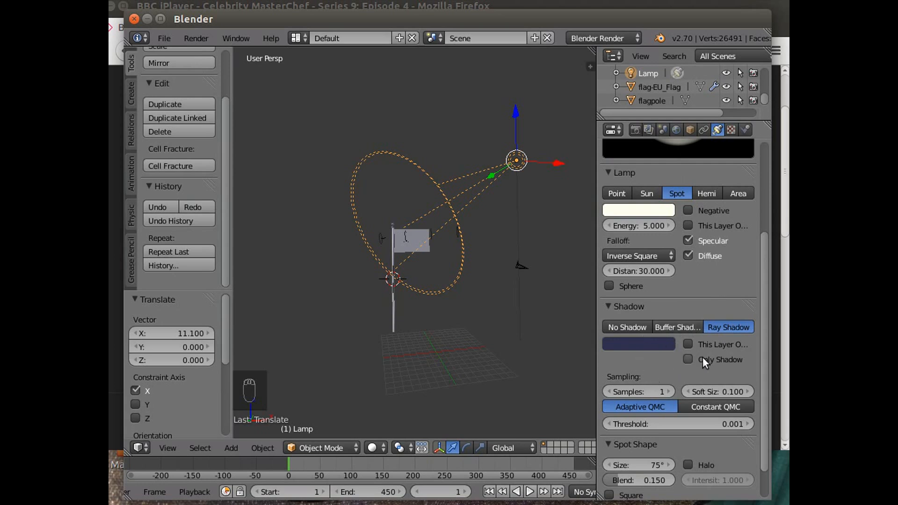
Widen the spot cone to 121°, set its blend to about 0.387 and the lamp's falloff distance to about 44.75
left_click_drag(763, 378, 769, 406)
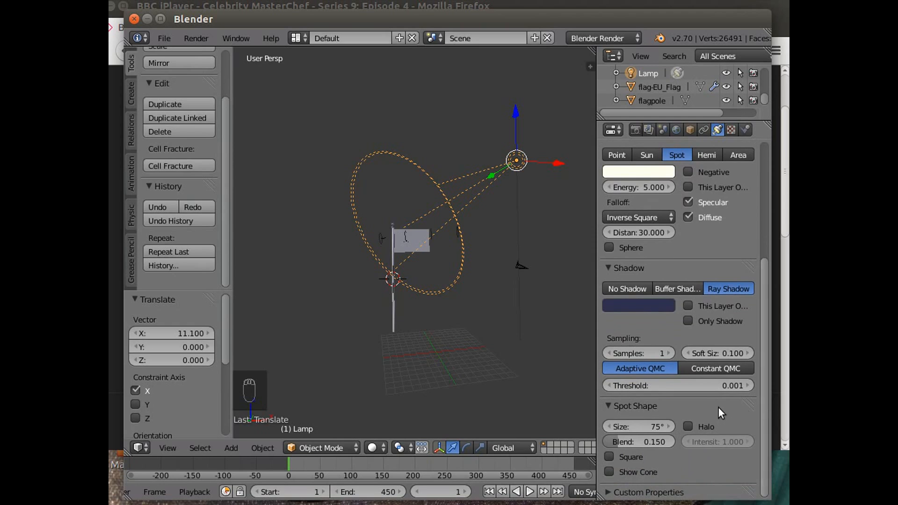
left_click_drag(626, 426, 664, 426)
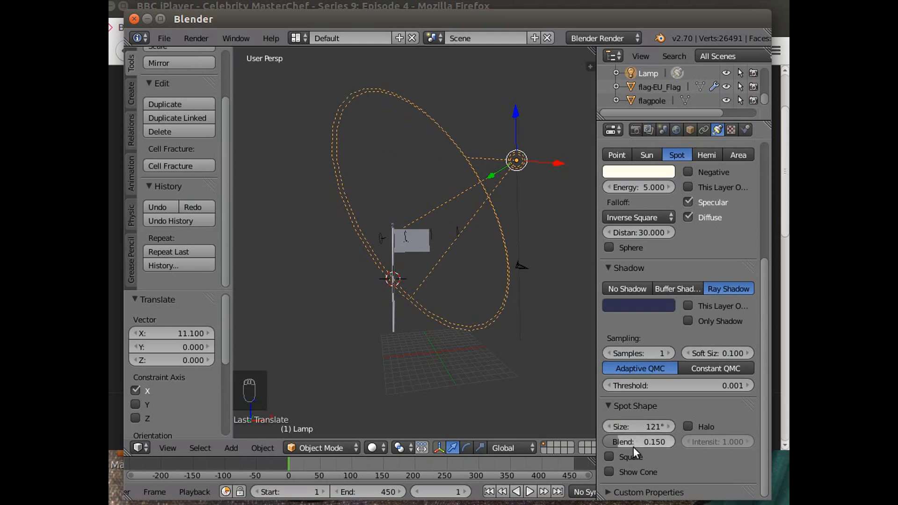
mouse_move(619, 443)
left_mouse_down()
mouse_move(641, 442)
mouse_move(633, 440)
left_mouse_up()
mouse_move(627, 233)
left_mouse_down()
mouse_move(649, 232)
mouse_move(610, 232)
mouse_move(642, 234)
mouse_move(628, 233)
left_mouse_up()
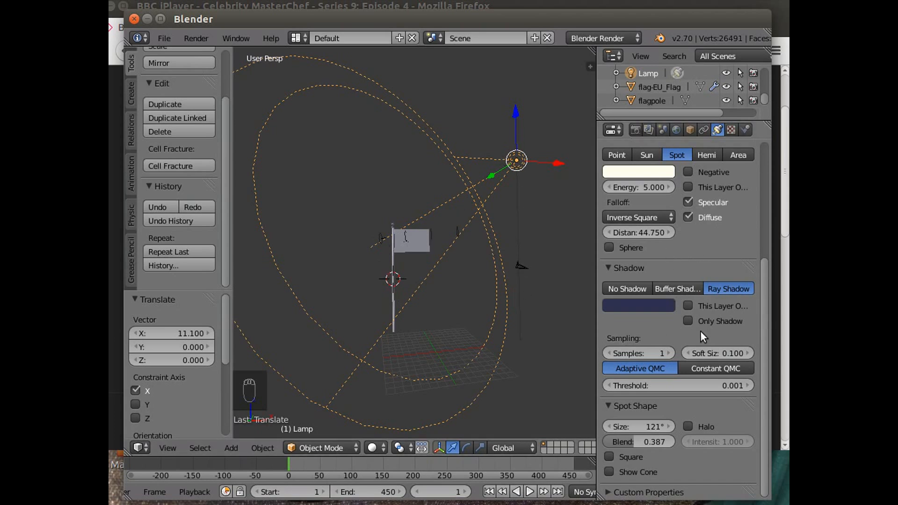
Set the lamp's shadow soft size to 3 and samples to 5, and render a still image
left_click(710, 353)
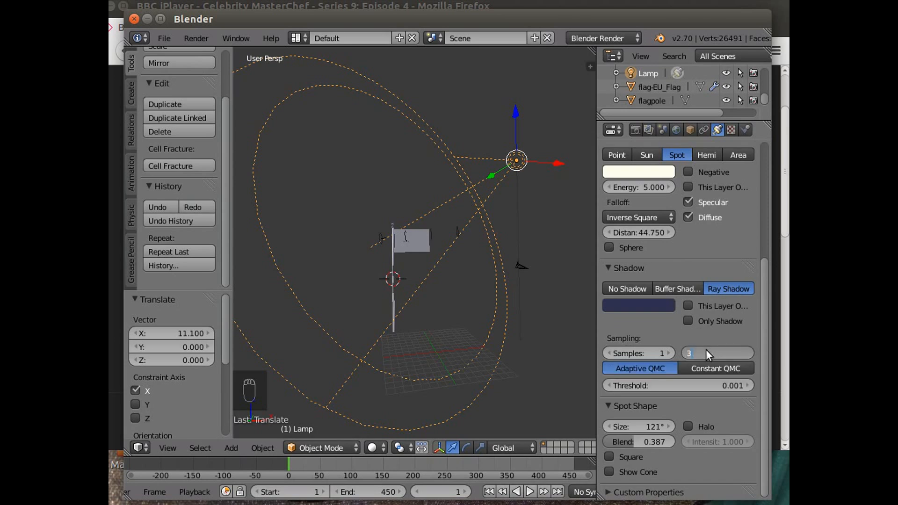
key("Return")
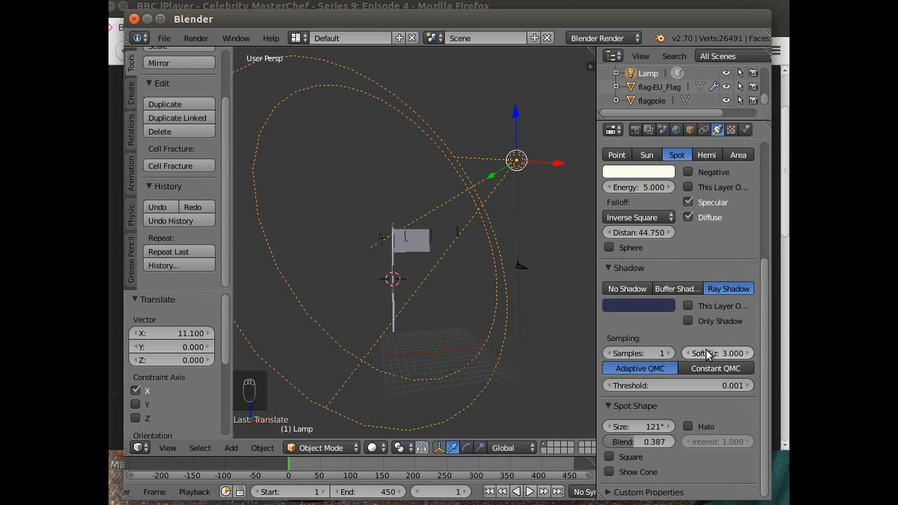
left_click(669, 353)
left_click(670, 353)
left_click(670, 354)
left_click(669, 353)
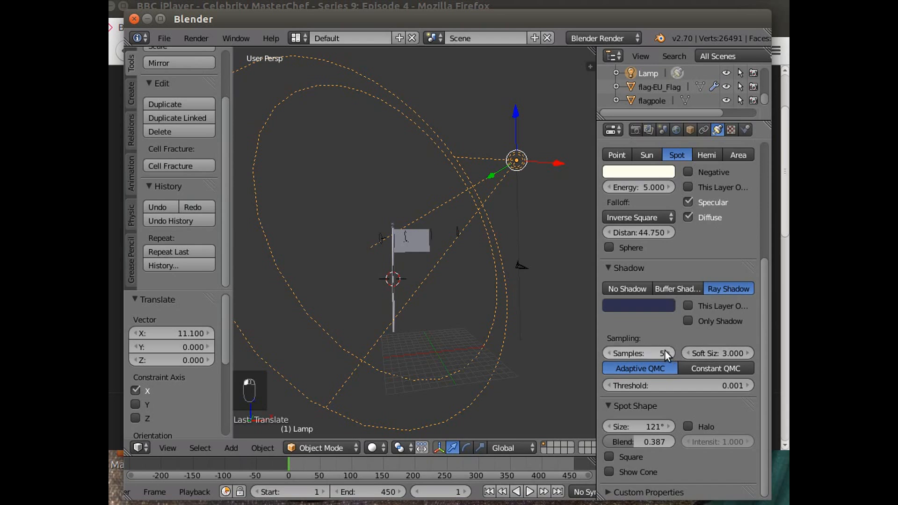
left_click(204, 38)
left_click(215, 54)
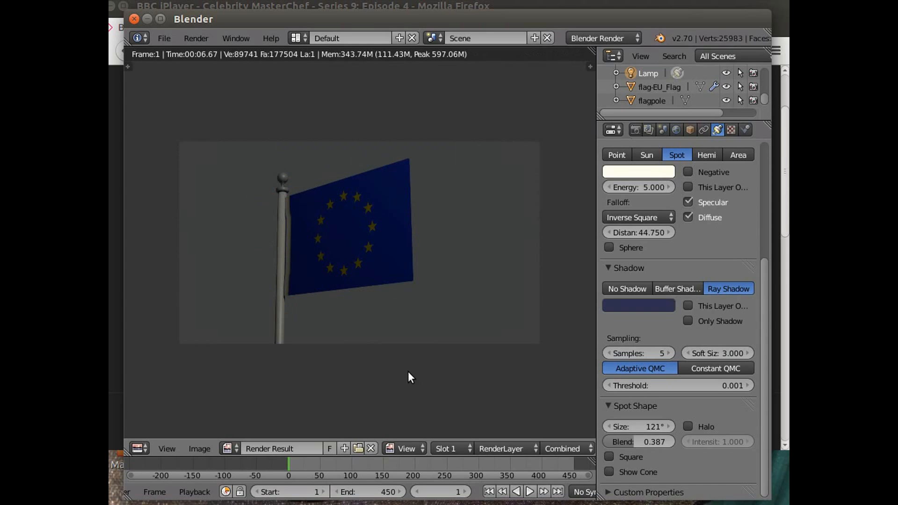
Set the lamp's energy to 20 and render the still image again
left_click(652, 188)
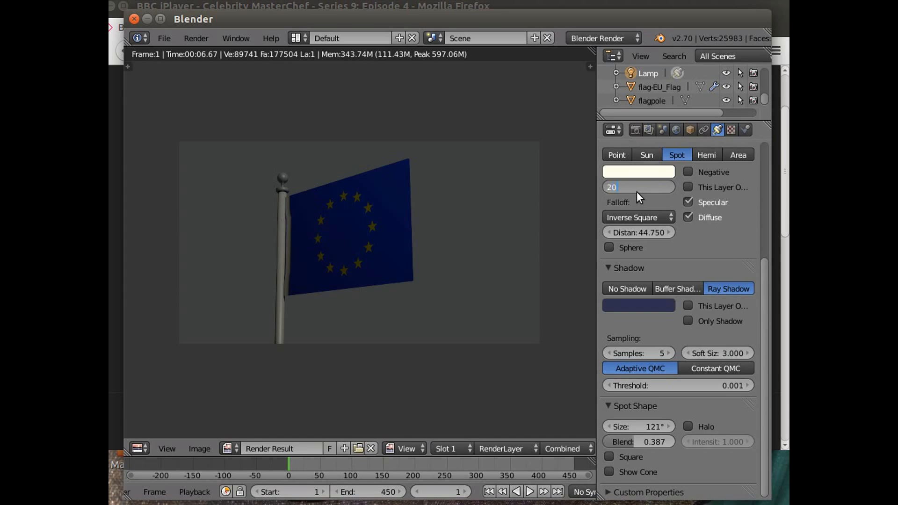
key("Return")
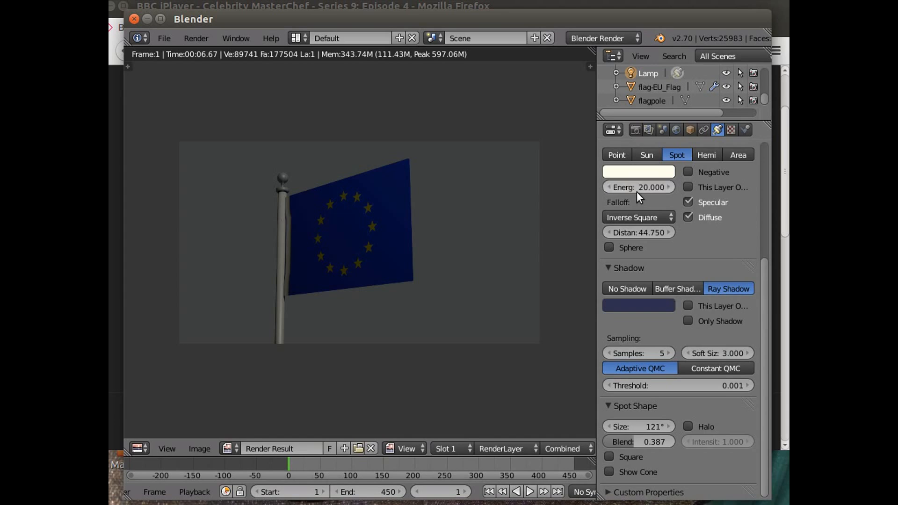
left_click(194, 37)
left_click(208, 54)
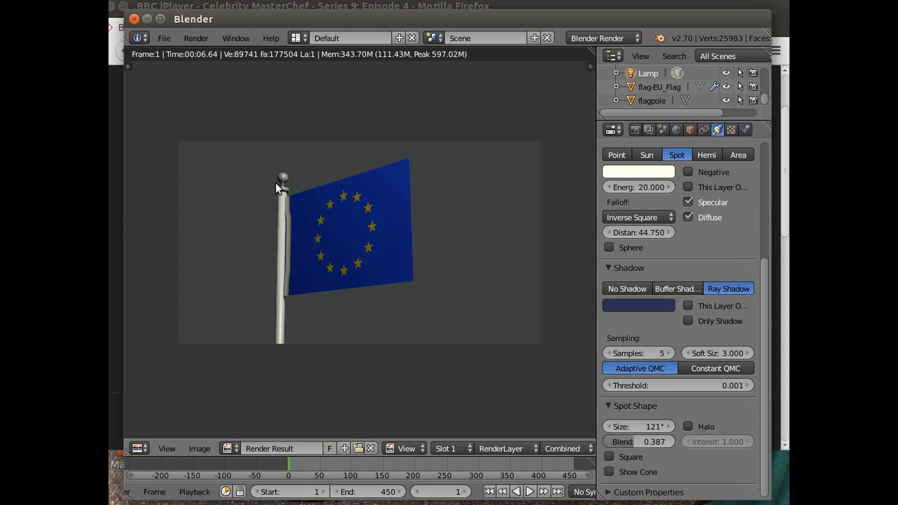
Hide the render view and import skystormypanorama.jpg from the 3d folder as an image plane
left_click(190, 35)
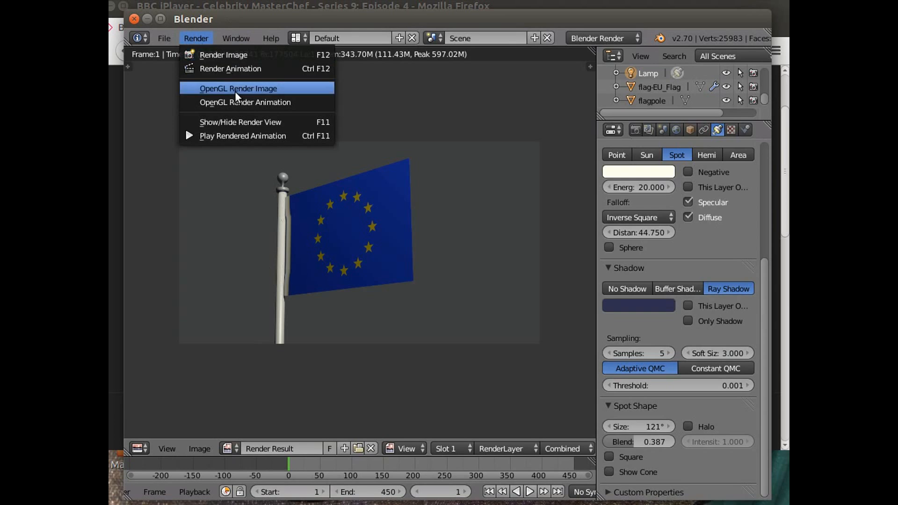
left_click(241, 122)
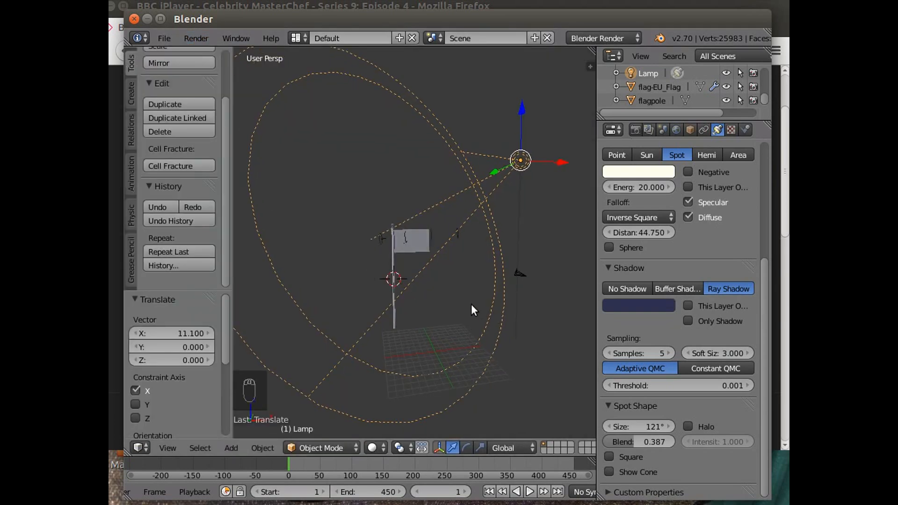
middle_click_drag(437, 366, 343, 378)
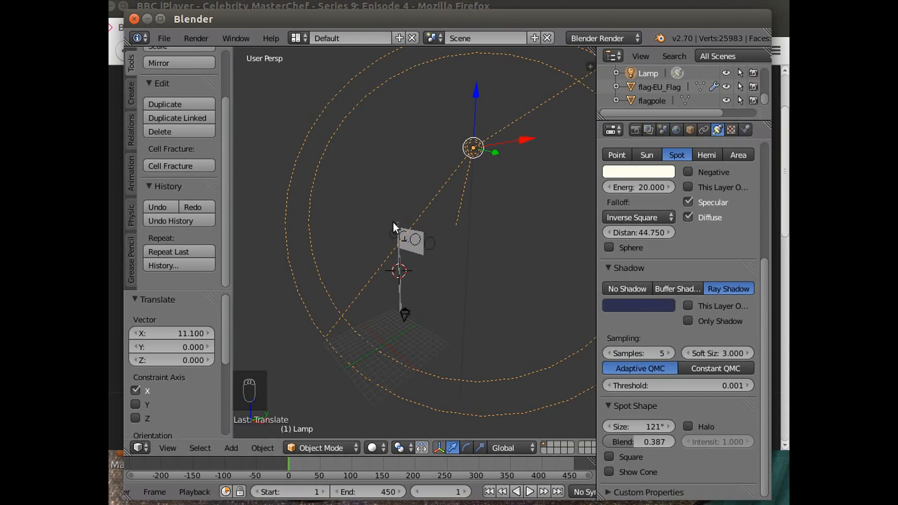
left_click(163, 33)
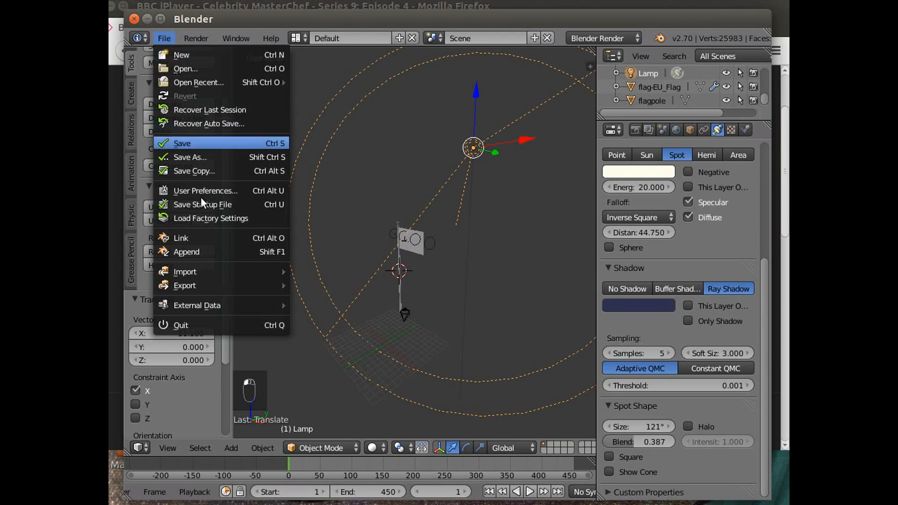
mouse_move(206, 274)
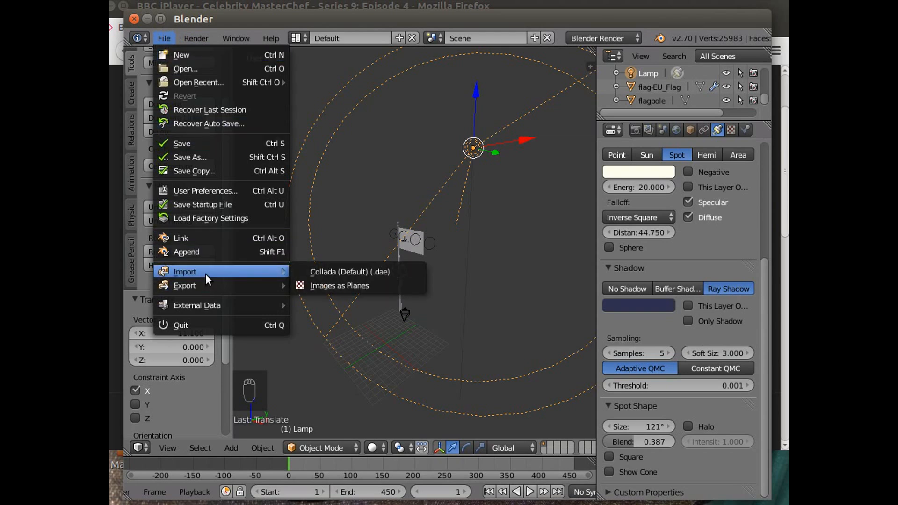
left_click(325, 284)
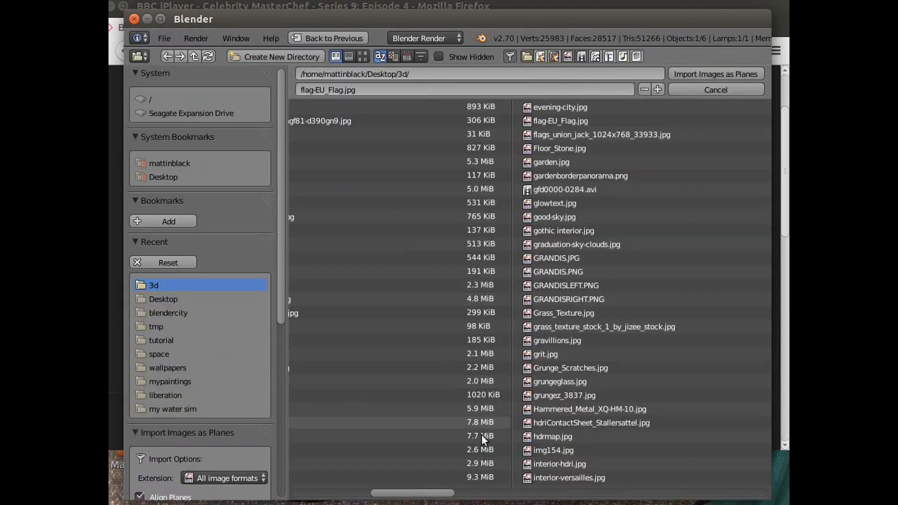
left_click_drag(426, 489, 635, 499)
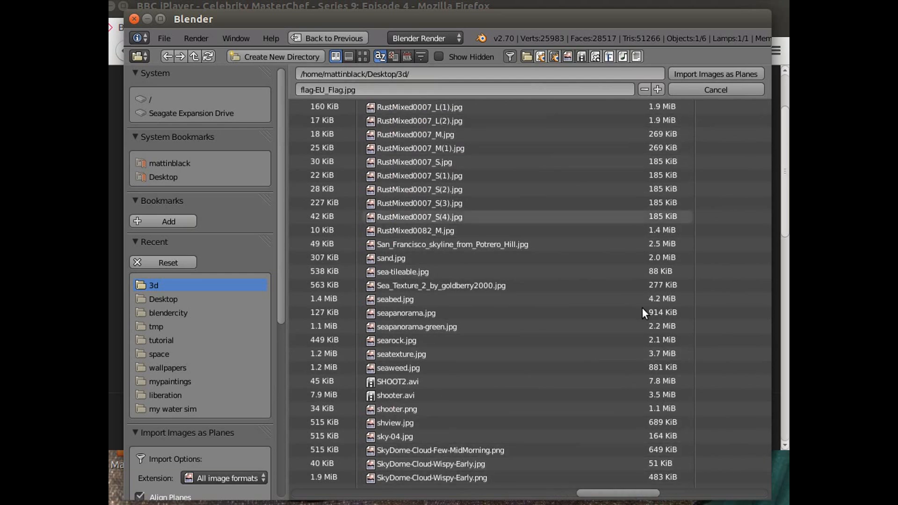
left_click_drag(593, 499, 637, 500)
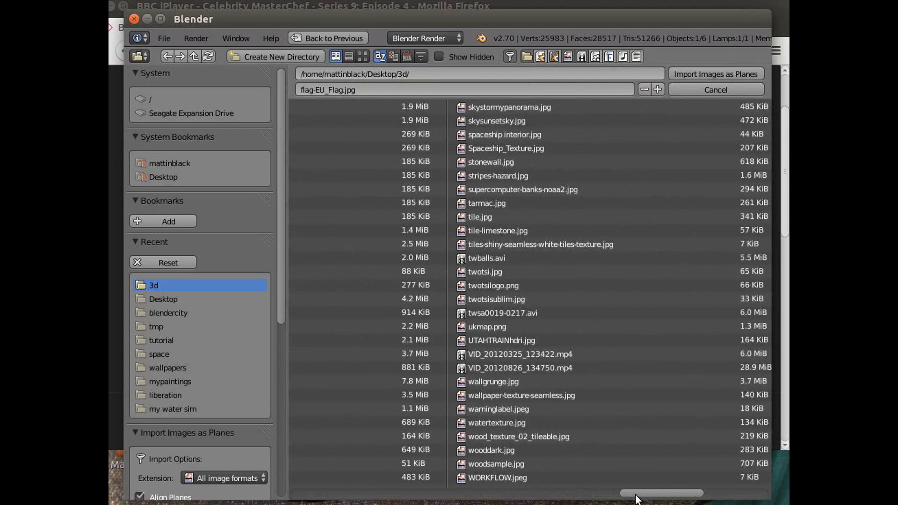
double_click(492, 104)
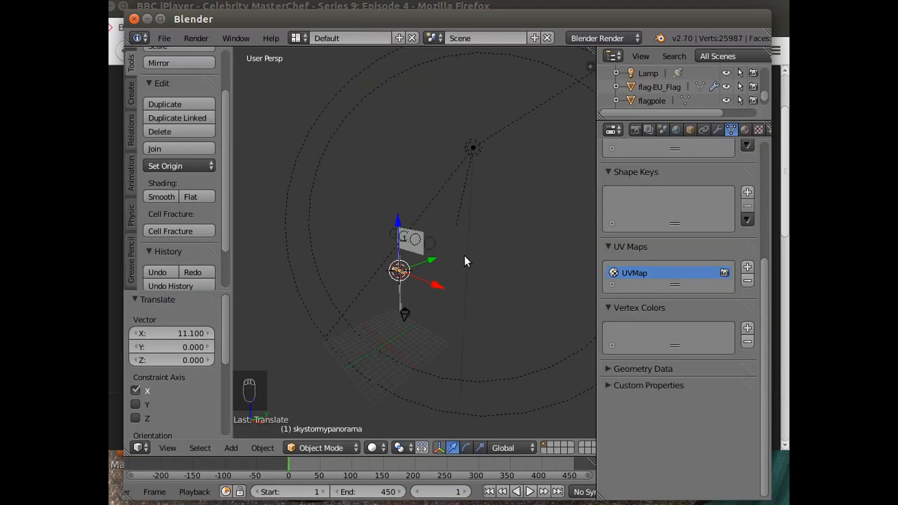
Stand the imported sky plane upright by setting its X rotation to 90°
left_click(689, 129)
left_click(670, 229)
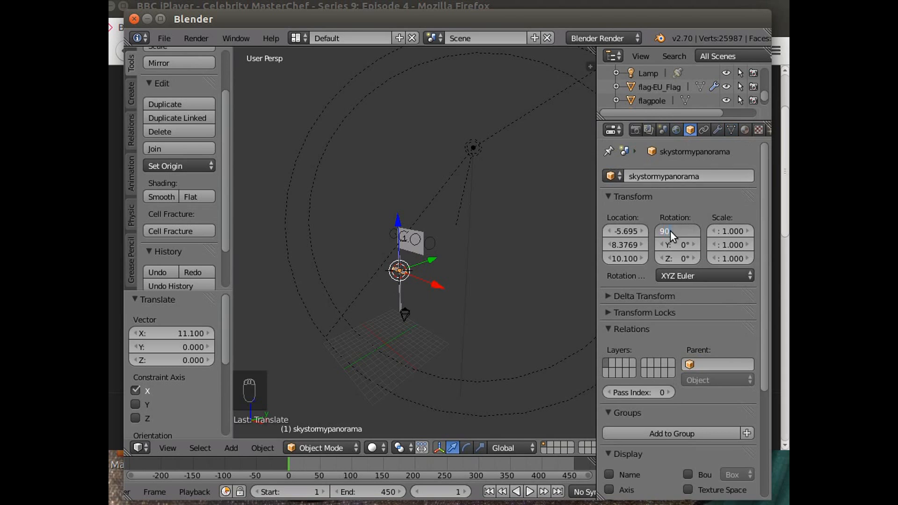
key("Return")
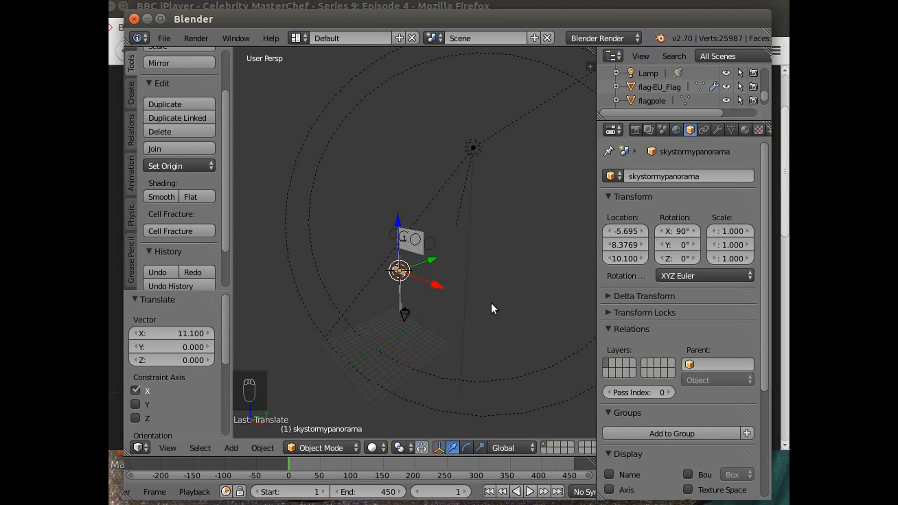
Rotate the sky plane about 43.7° around the Z axis and scale it up to about 24.1
left_click(466, 447)
left_click_drag(402, 295, 427, 290)
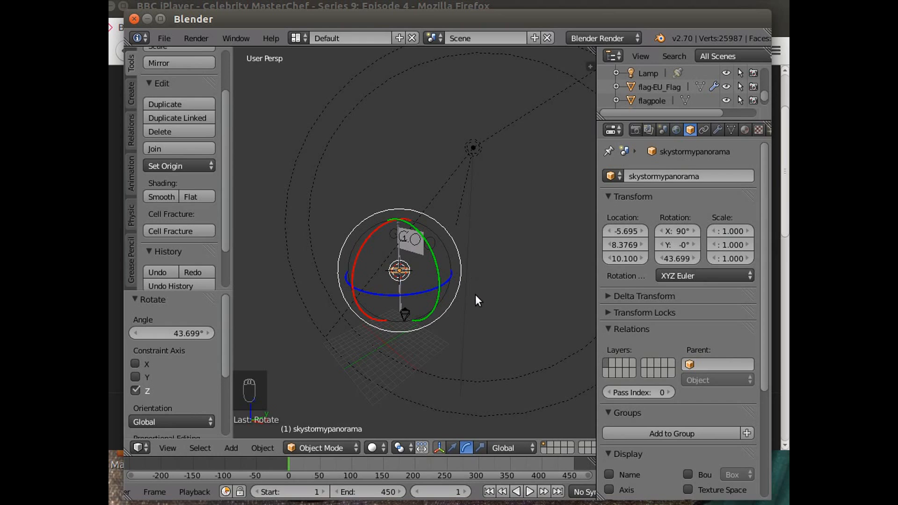
key("s")
left_click(197, 374)
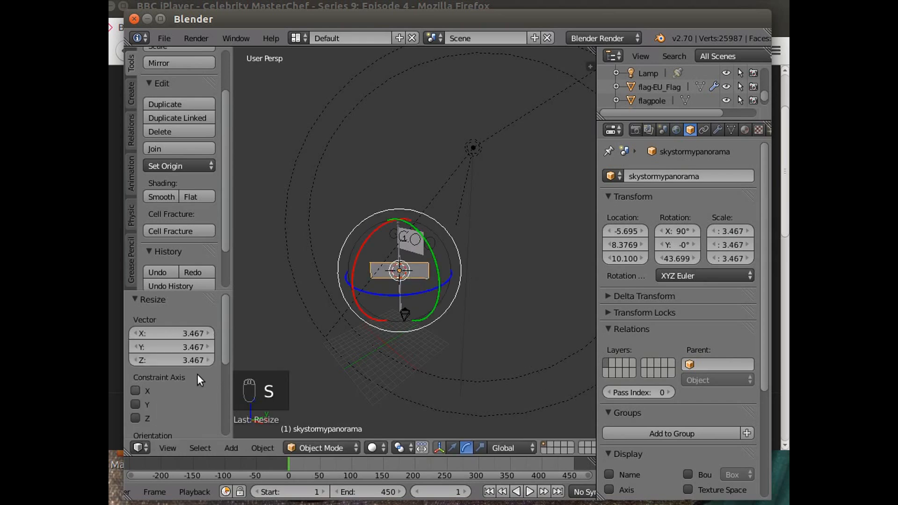
key("s")
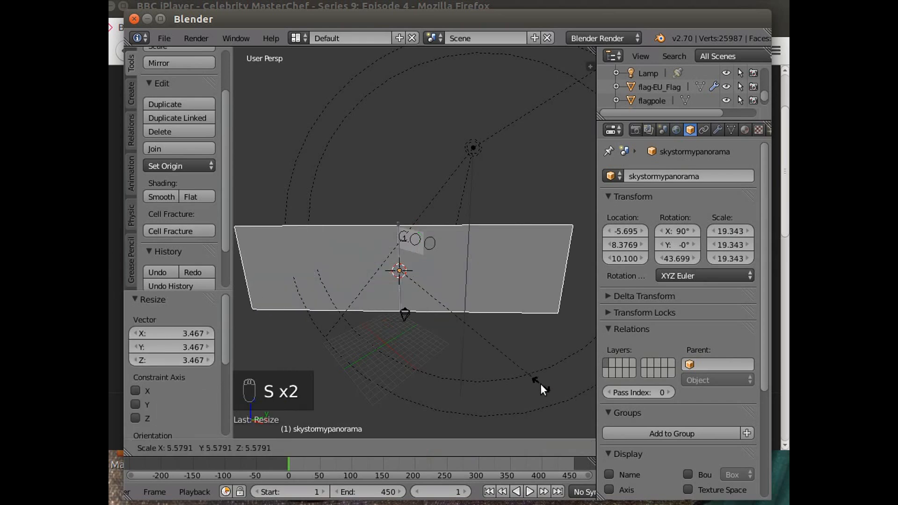
left_click(576, 412)
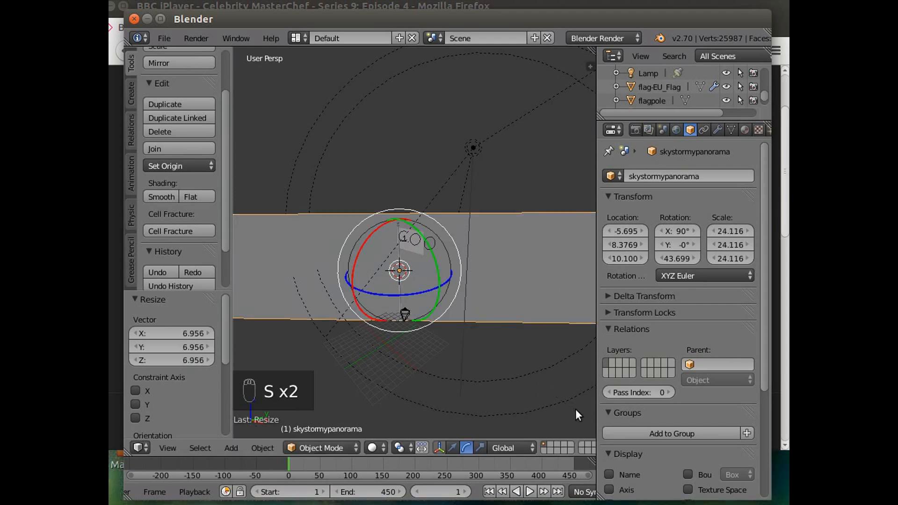
Looking through the camera, scale the sky plane down to about 13.25 and raise it to about Z 17.25
left_click(168, 446)
left_click(188, 395)
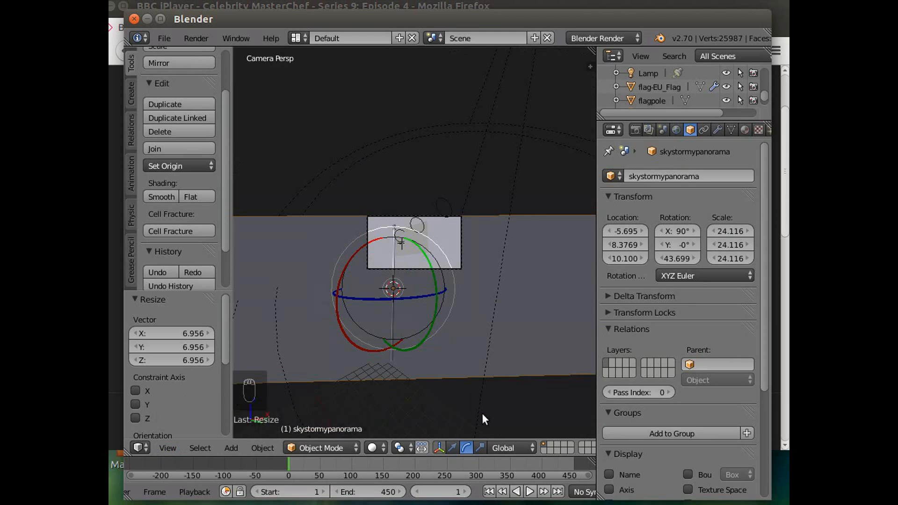
key("s")
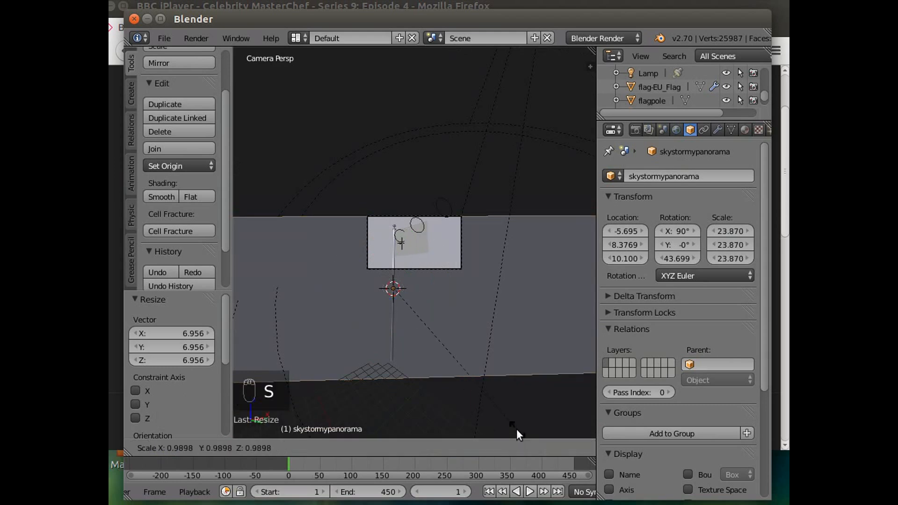
left_click(464, 364)
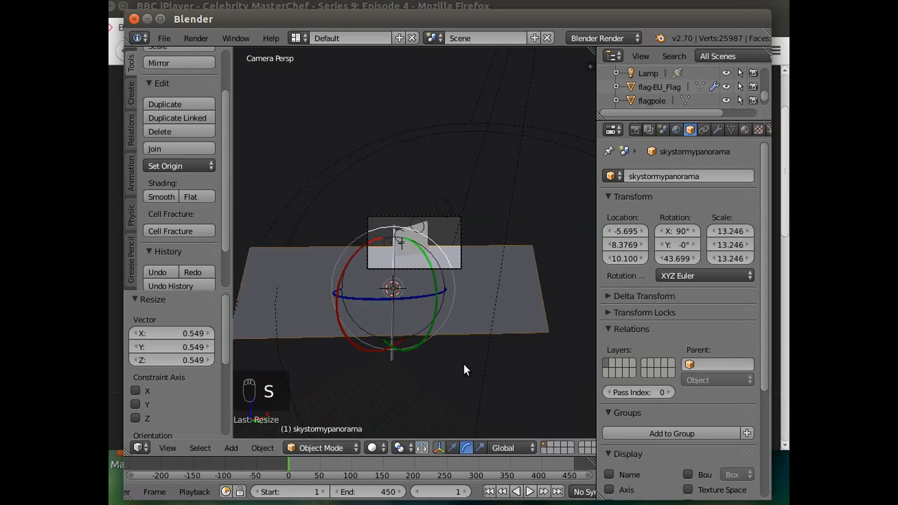
left_click(453, 448)
left_click_drag(393, 247, 396, 193)
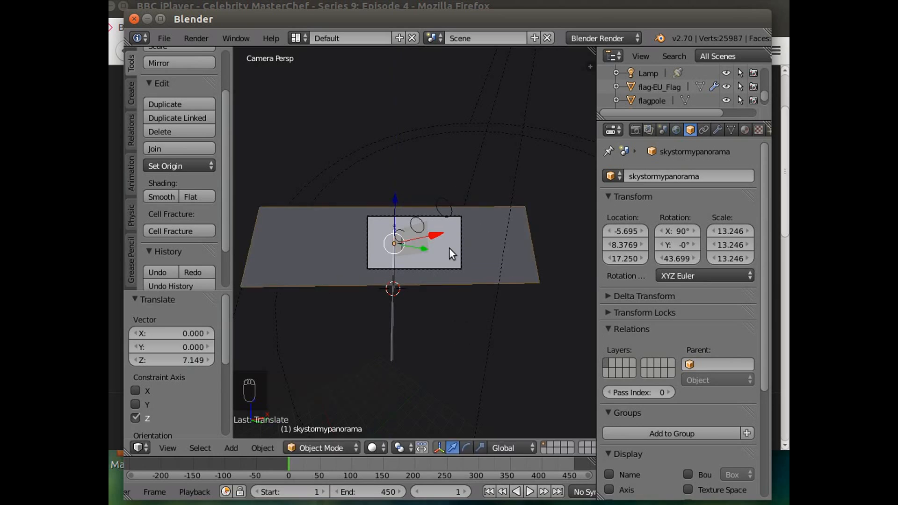
Tilt the sky plane towards the camera, to a rotation of about X 104.4°, Y 1° and Z 44°
left_click(465, 448)
left_click_drag(436, 218, 436, 223)
left_click_drag(342, 223, 338, 229)
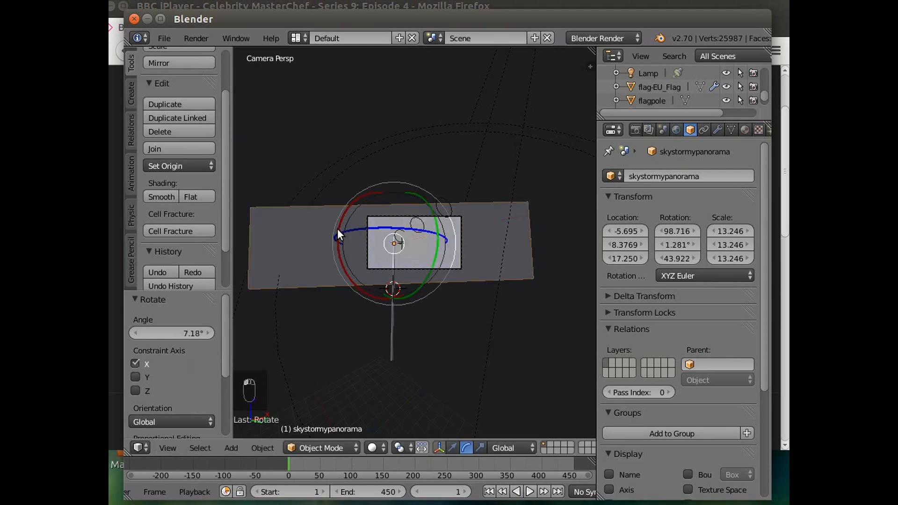
left_click_drag(435, 229, 436, 234)
left_click_drag(341, 218, 340, 221)
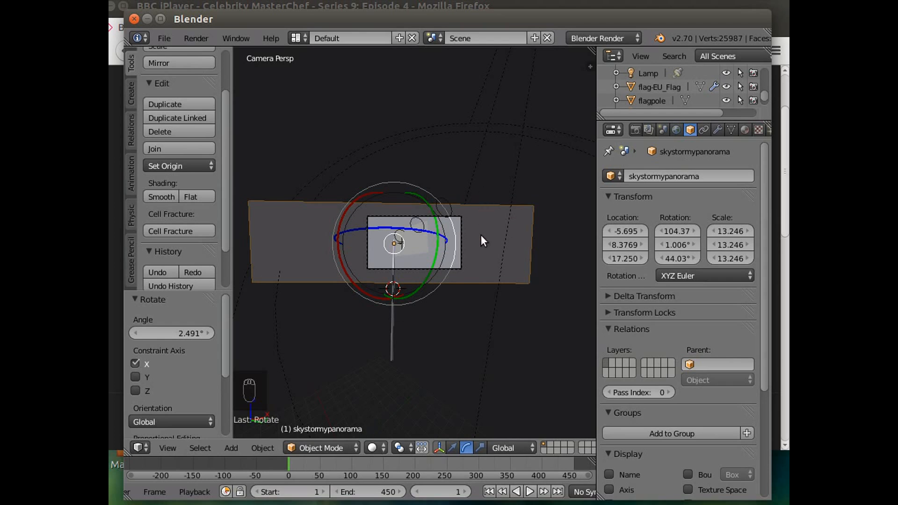
Shift the sky plane behind the flag to about X -12.15 and Y 5.19, using the top view for placement
left_click(452, 447)
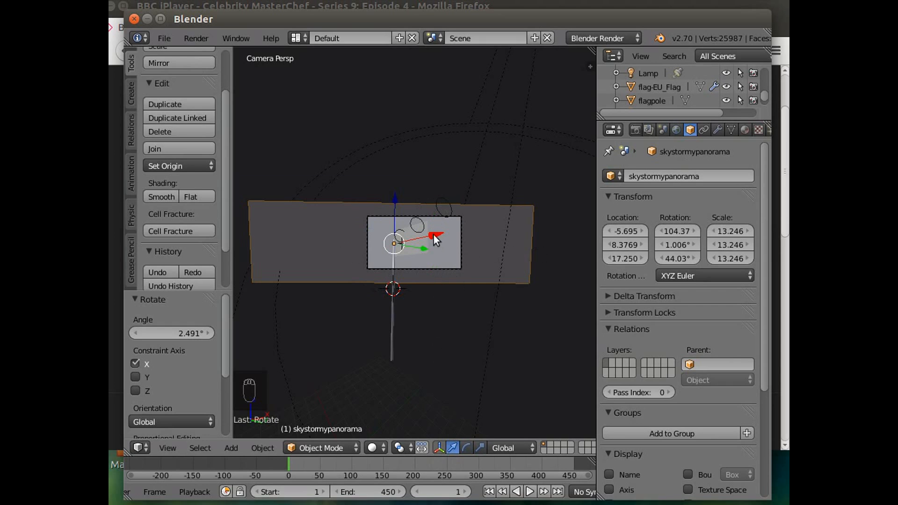
left_click_drag(433, 234, 427, 237)
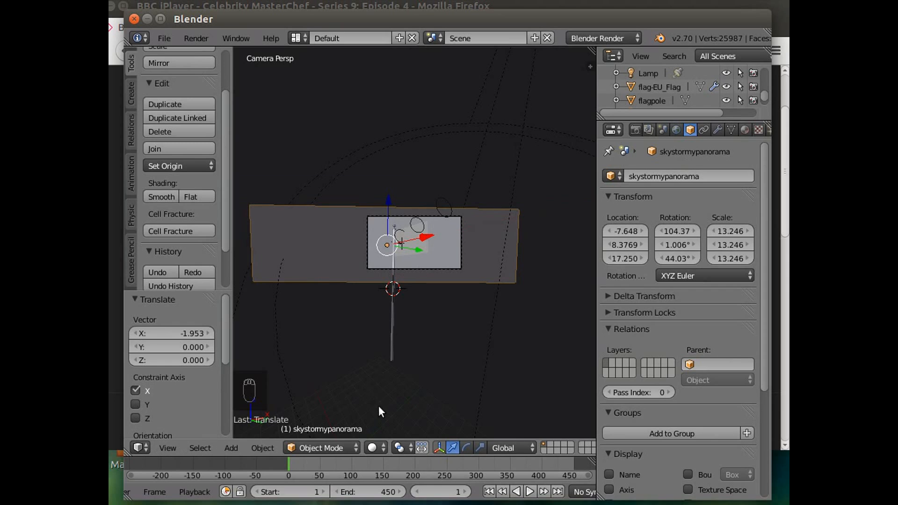
left_click(169, 447)
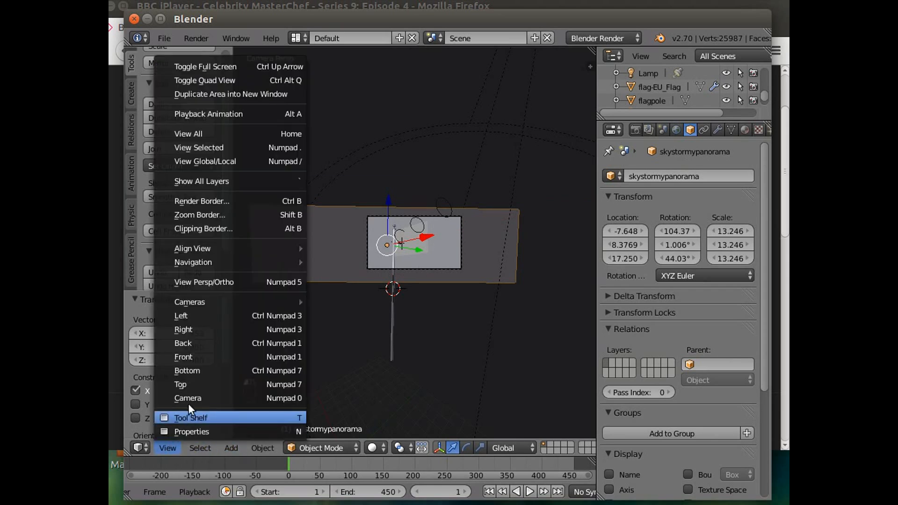
left_click(197, 383)
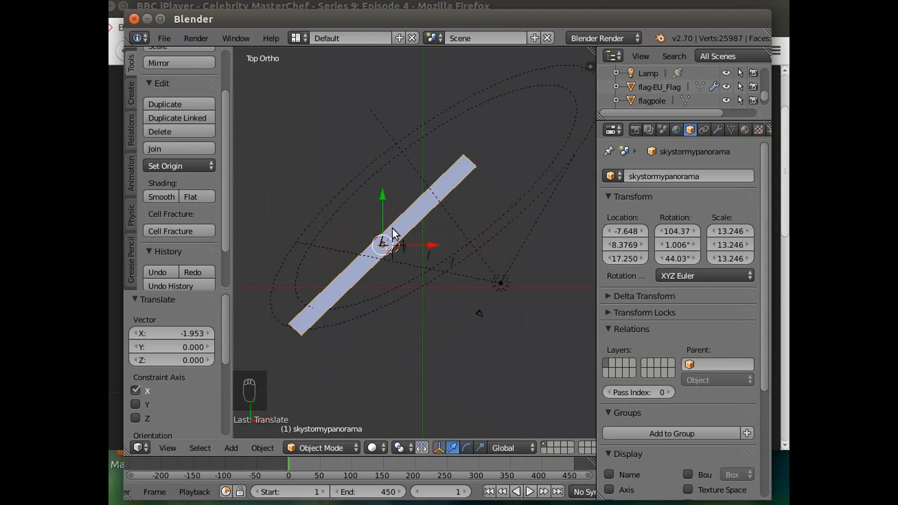
left_click_drag(430, 246, 405, 248)
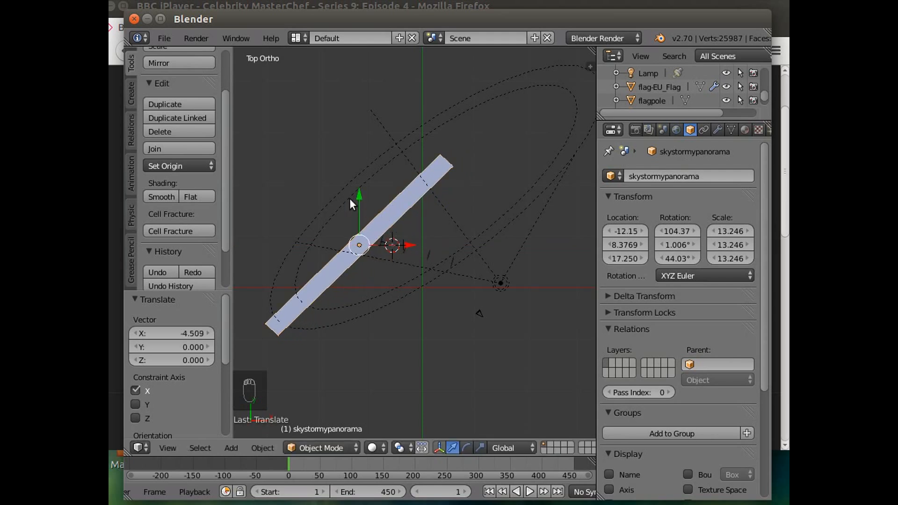
left_click_drag(355, 193, 356, 211)
Show the scene through the camera with Texture viewport shading
left_click(176, 448)
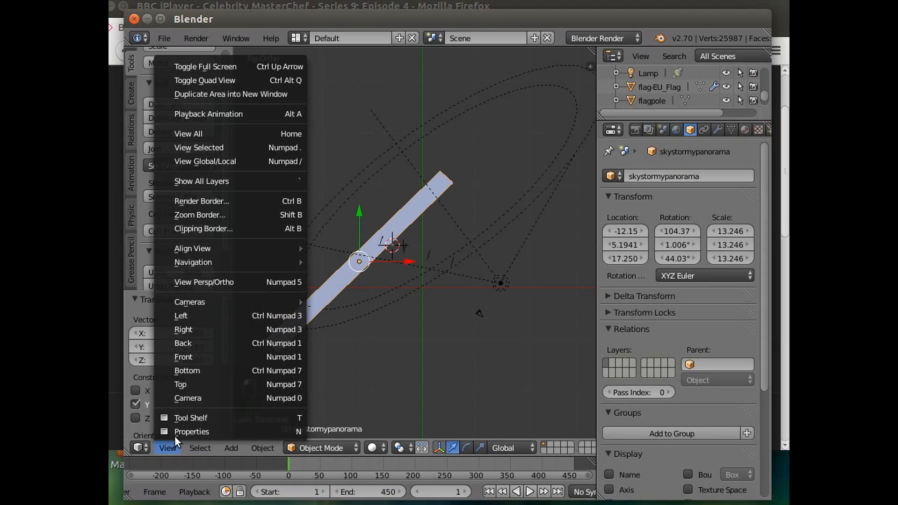
left_click(200, 399)
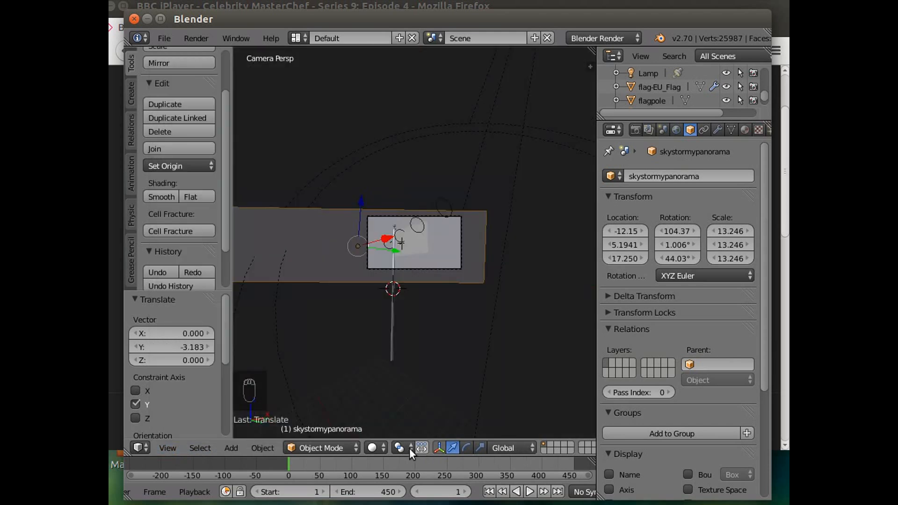
left_click(374, 449)
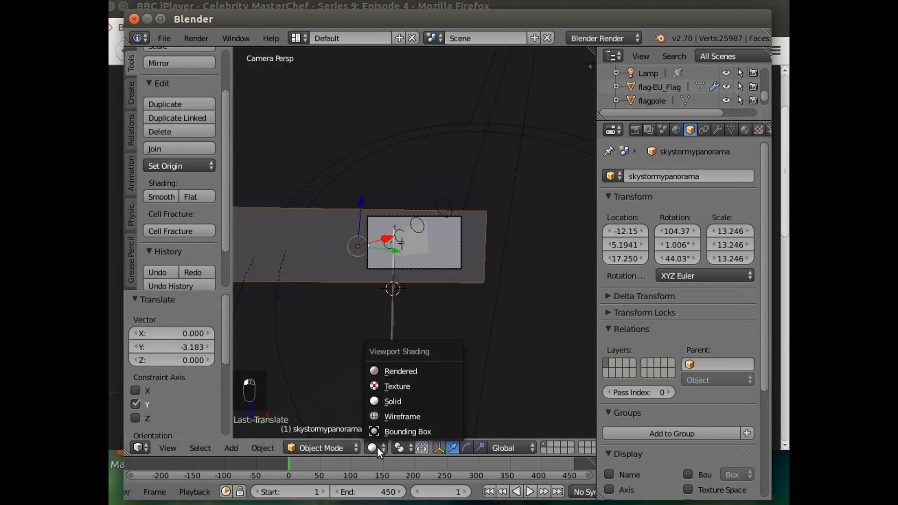
left_click(411, 386)
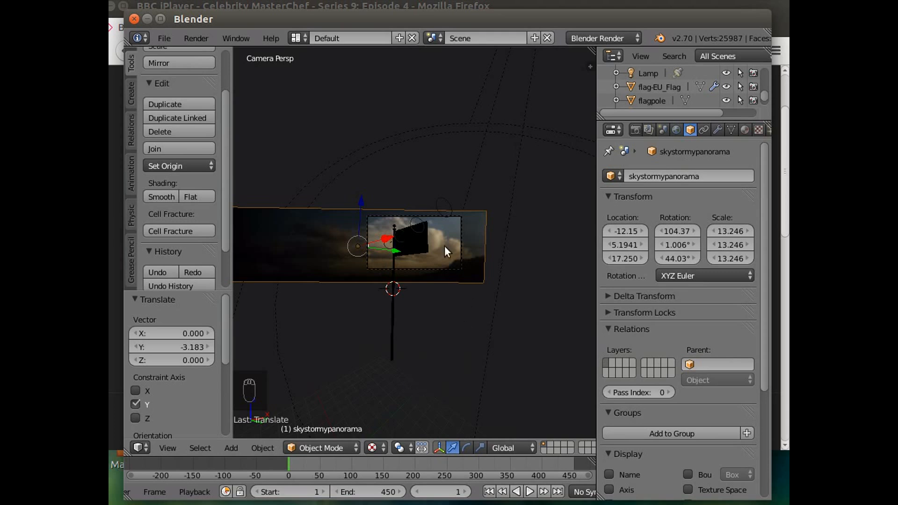
Fit the sky plane to the camera frame by moving it to about Y 8.13 and Z 17.16 and scaling it to about 14.37
scroll(417, 342, "up", 3)
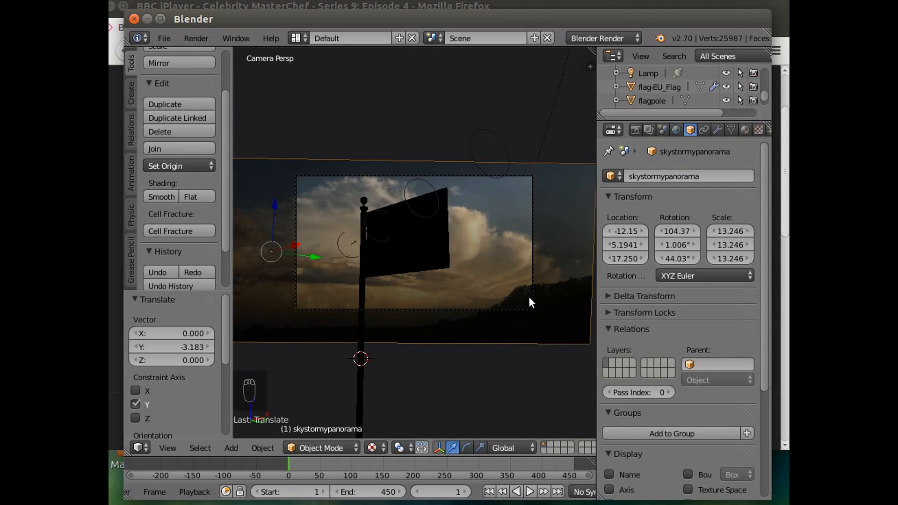
left_click_drag(274, 209, 274, 218)
left_click_drag(316, 268, 354, 271)
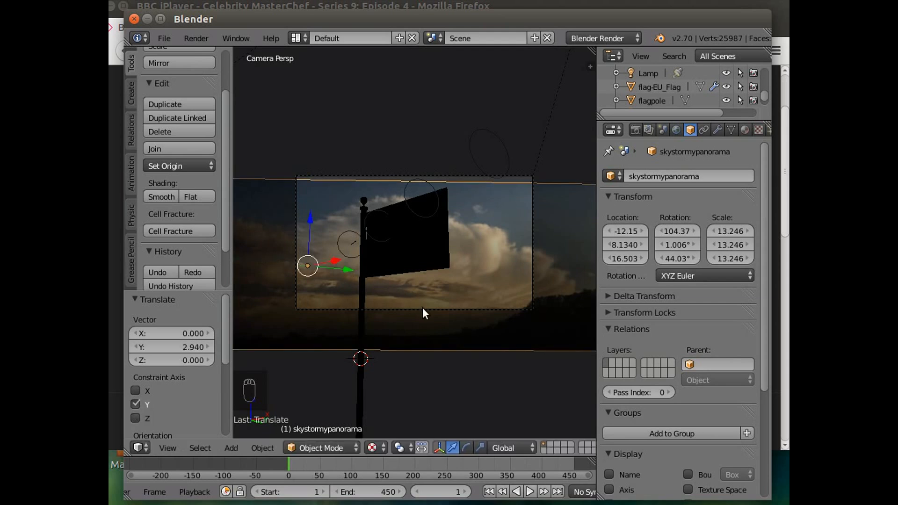
key("s")
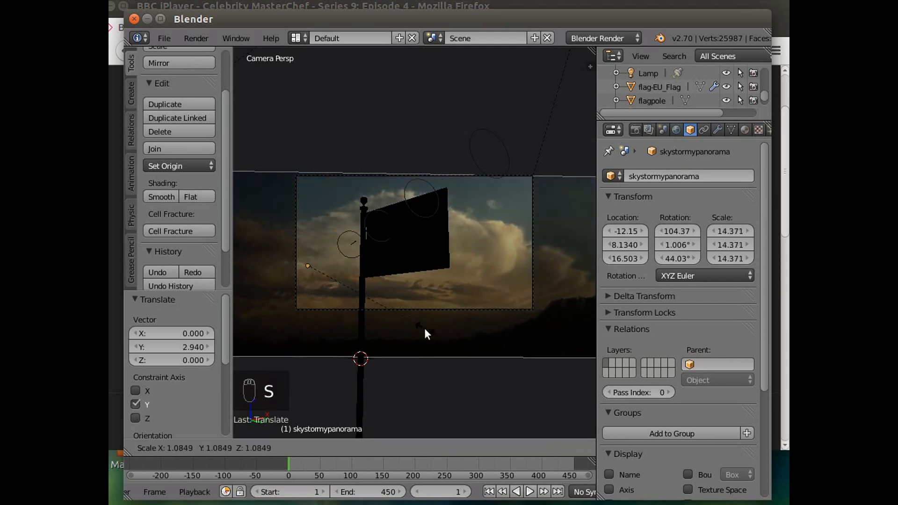
left_click(425, 328)
left_click_drag(309, 218, 312, 211)
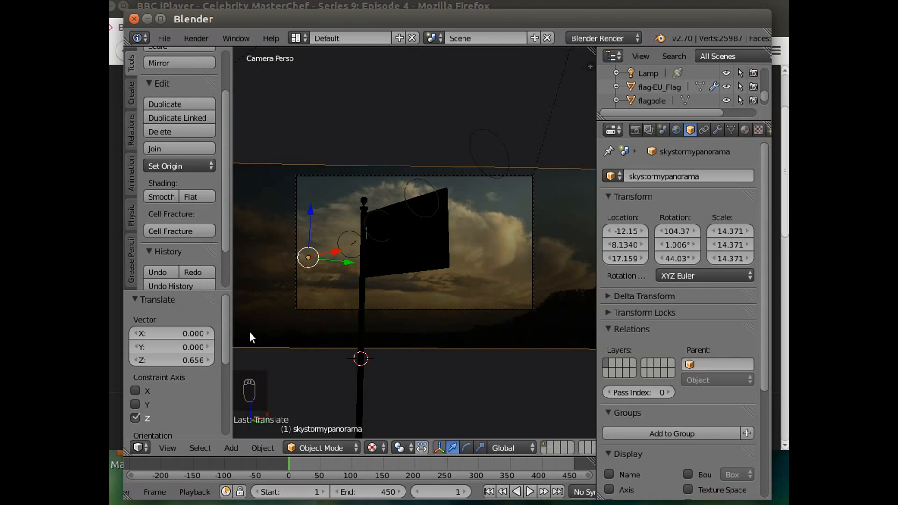
Insert a Location keyframe for the sky plane at frame 1
left_click(131, 174)
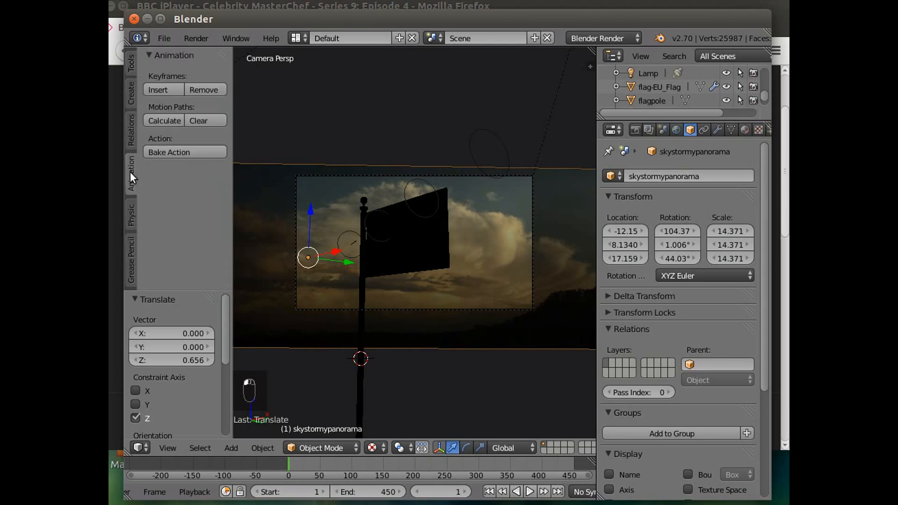
left_click(164, 91)
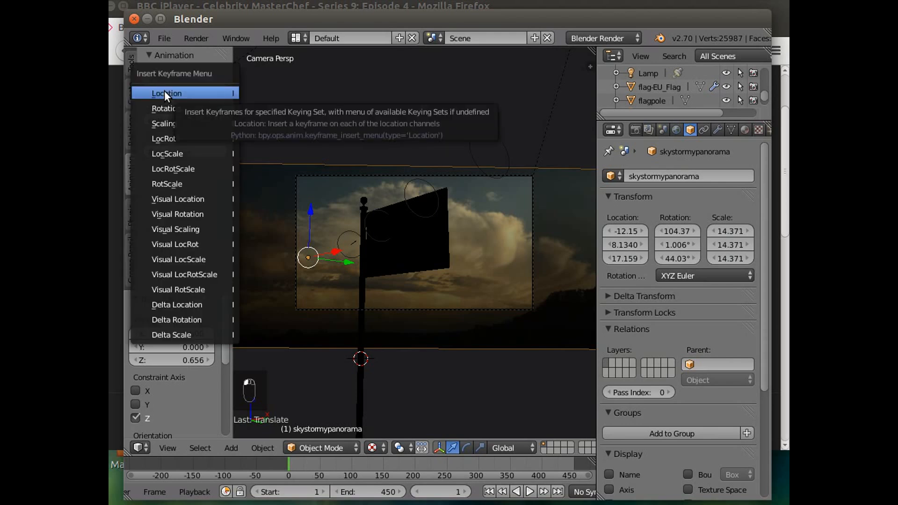
left_click(164, 93)
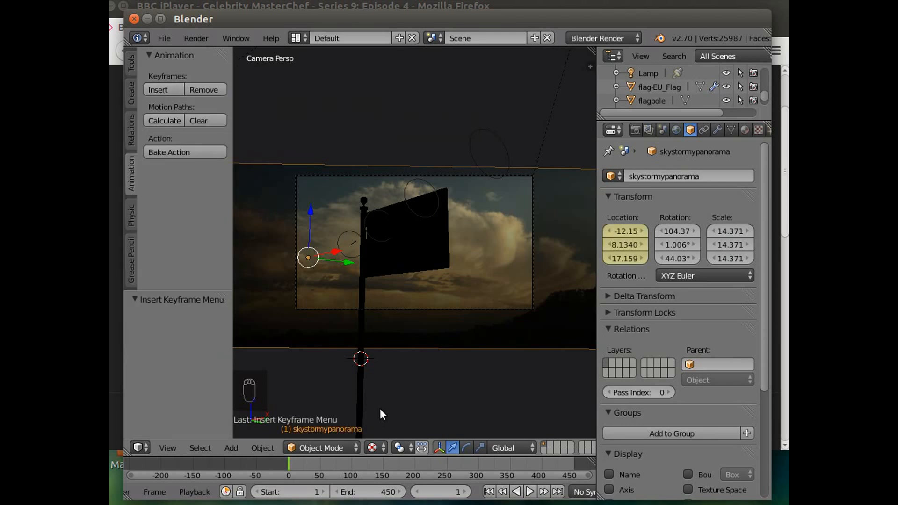
At frame 450, move the sky plane in the top view to about X -5.26 and Y 14.9
left_click(558, 491)
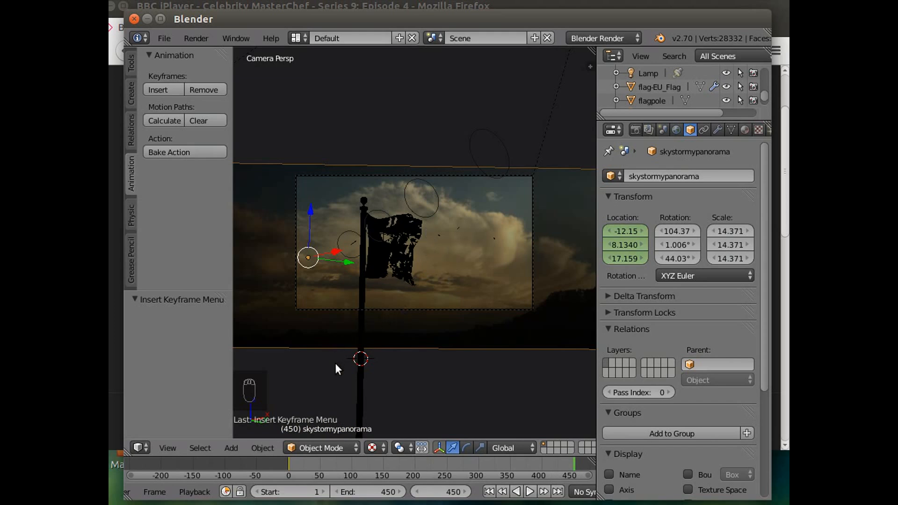
left_click(159, 445)
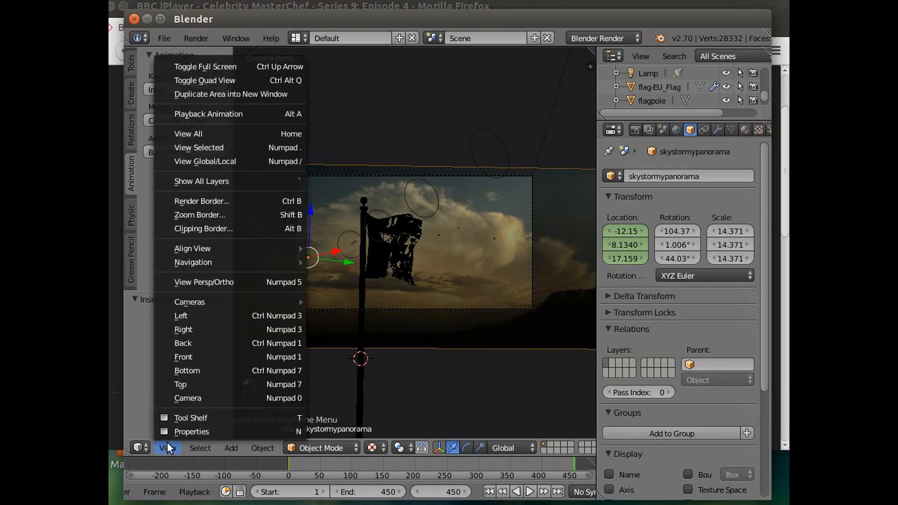
left_click(187, 386)
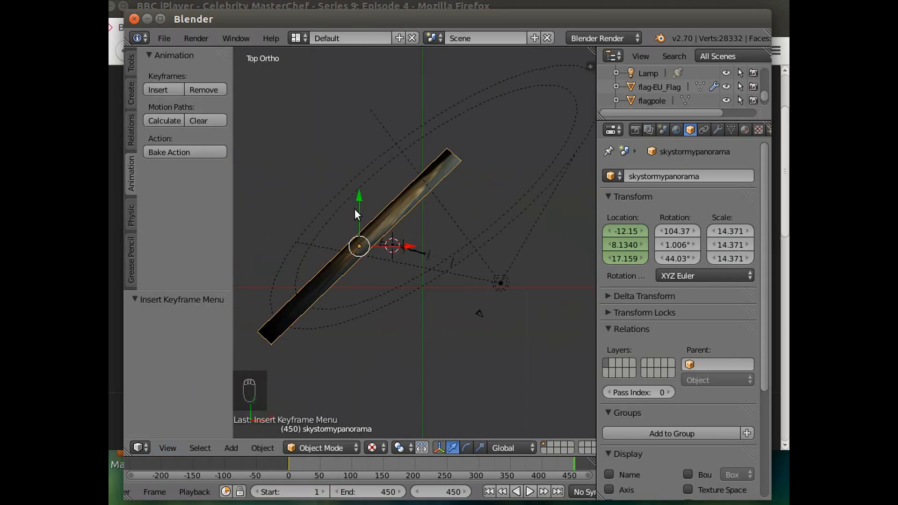
left_click_drag(360, 196, 370, 156)
left_click_drag(399, 204, 434, 220)
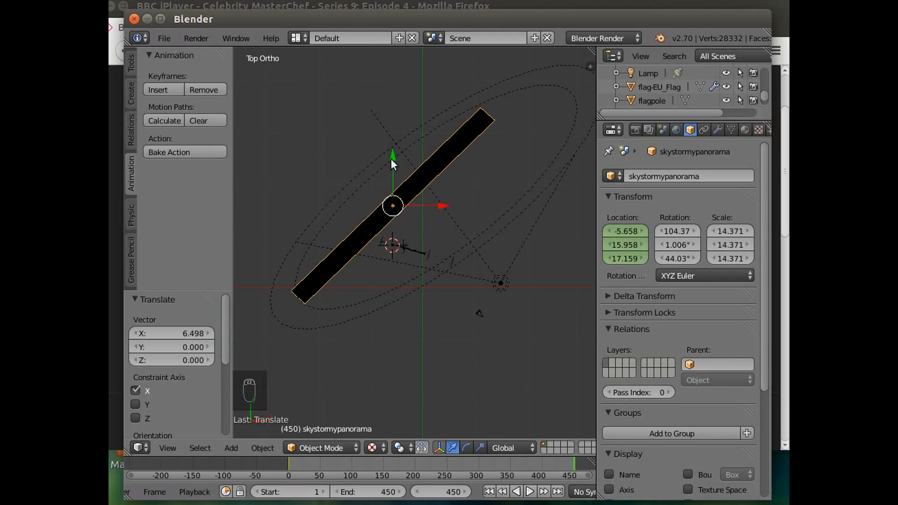
left_click_drag(391, 158, 398, 146)
left_click_drag(438, 192, 448, 206)
left_click_drag(405, 149, 406, 157)
left_click_drag(451, 197, 430, 199)
left_click_drag(392, 157, 393, 166)
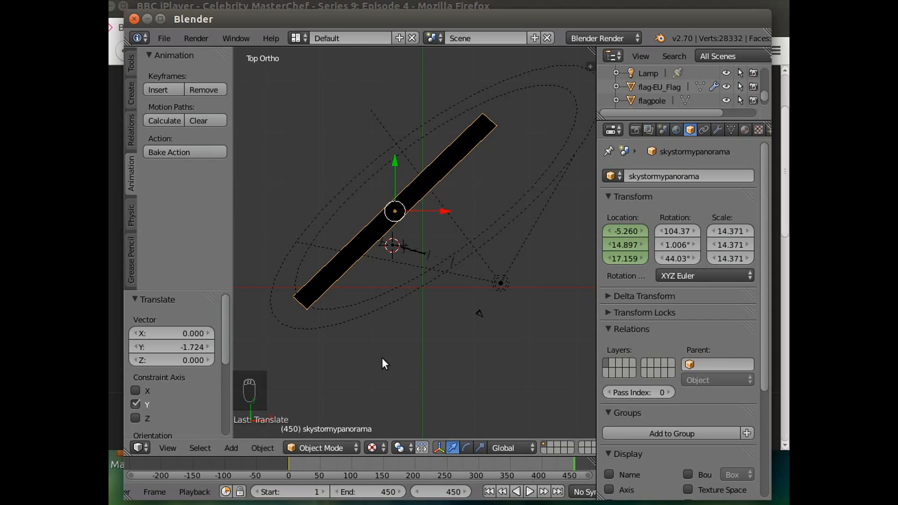
Insert a Location keyframe for the sky plane at frame 450 and return to the camera view
left_click(164, 87)
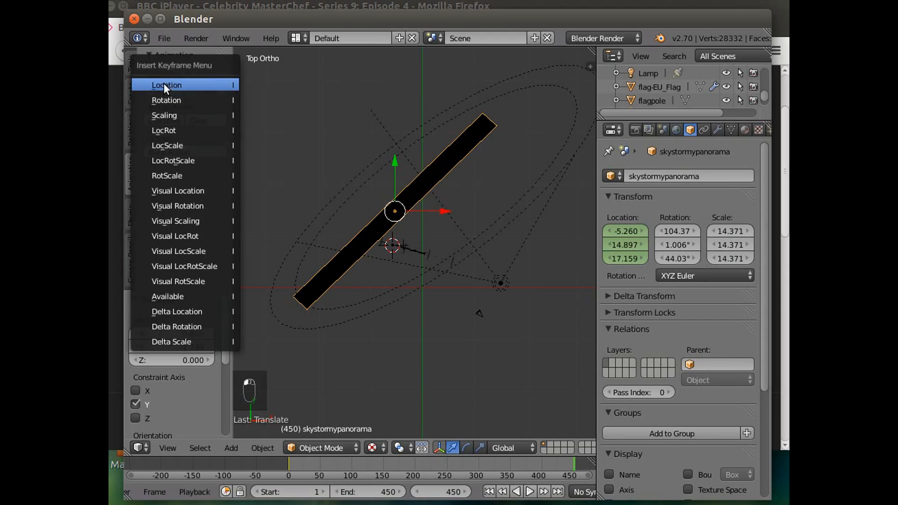
left_click(164, 86)
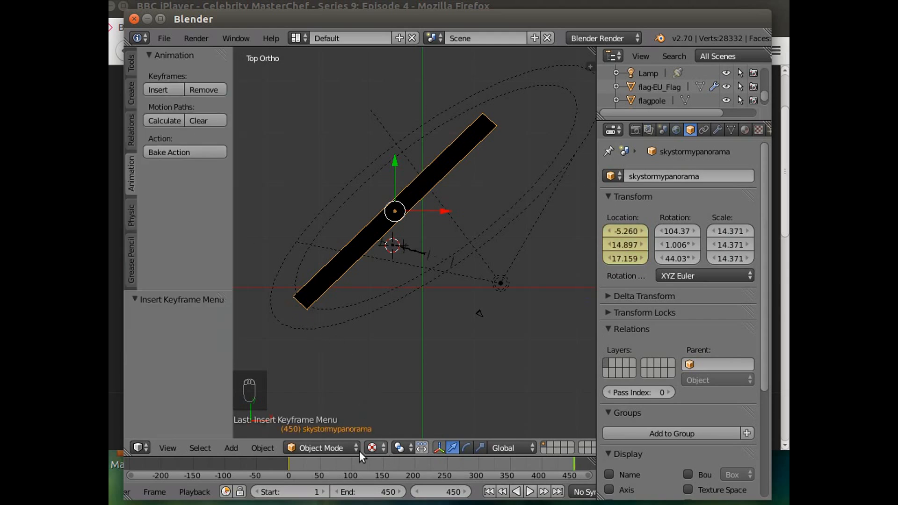
left_click(163, 445)
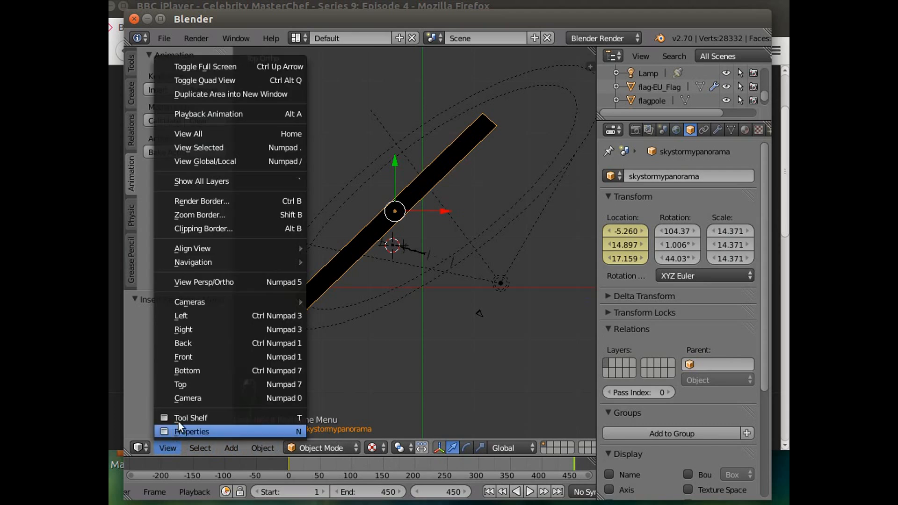
left_click(191, 398)
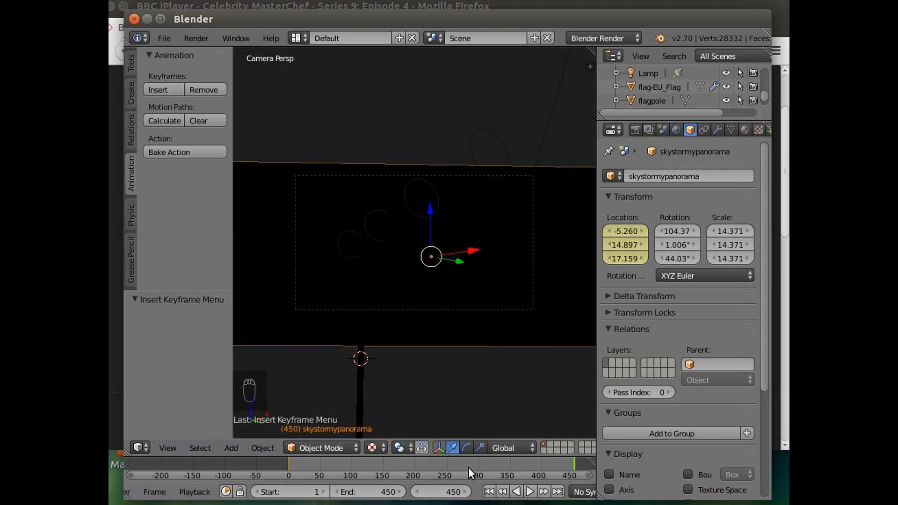
Use Texture viewport shading and make the skystormypanorama plane's material shadeless
left_click(375, 446)
left_click(394, 384)
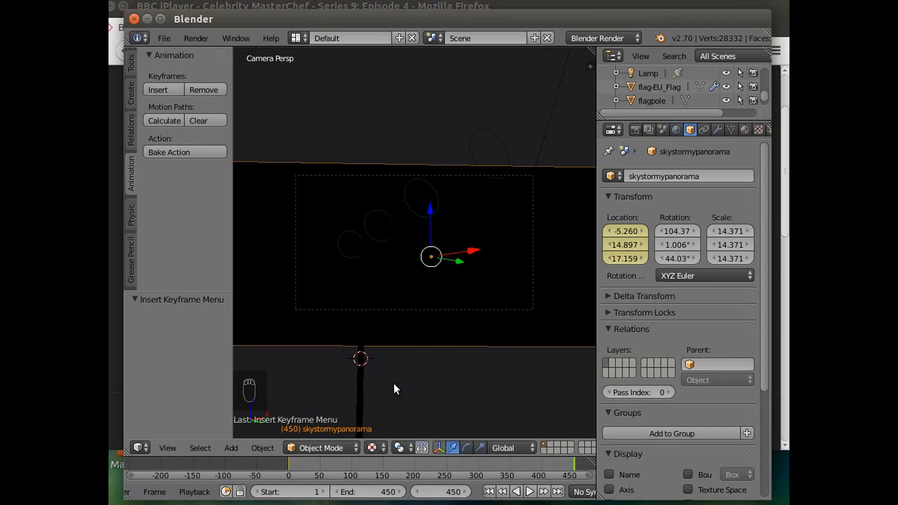
scroll(428, 395, "down", 2)
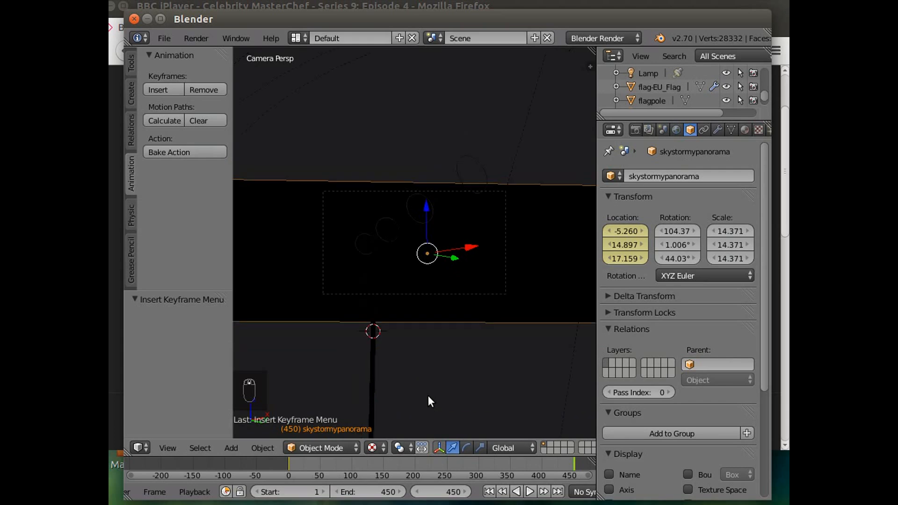
middle_click_drag(428, 394, 484, 401)
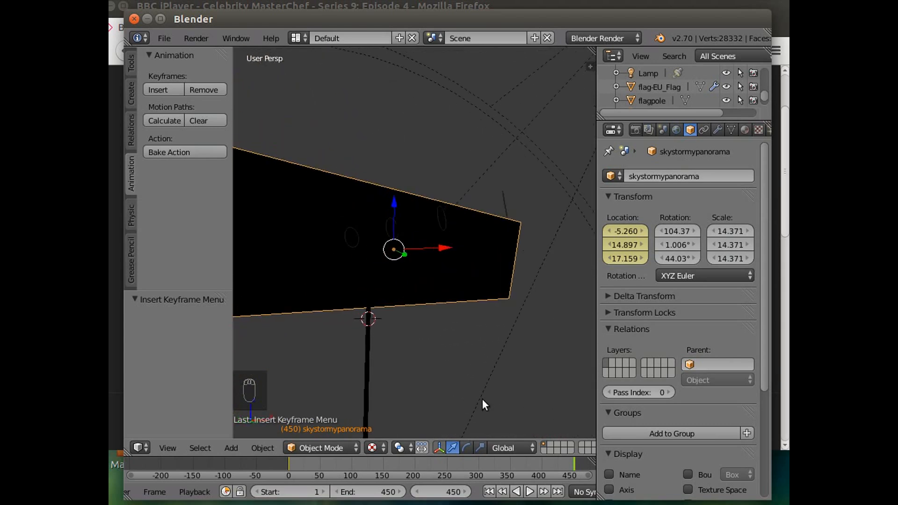
left_click(745, 129)
left_click(744, 264)
left_click_drag(765, 259, 766, 369)
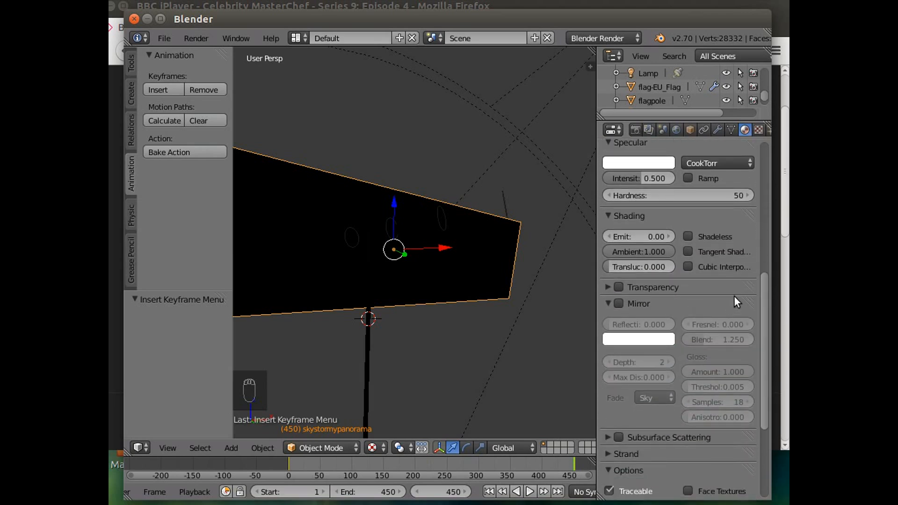
left_click(688, 232)
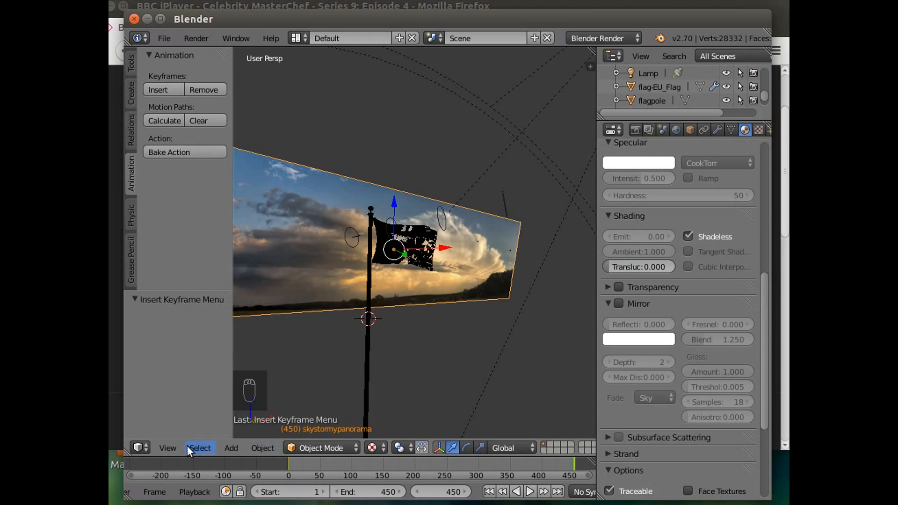
Render a still of frame 128 through the camera, and close the render view after checking it
left_click(168, 446)
left_click(189, 402)
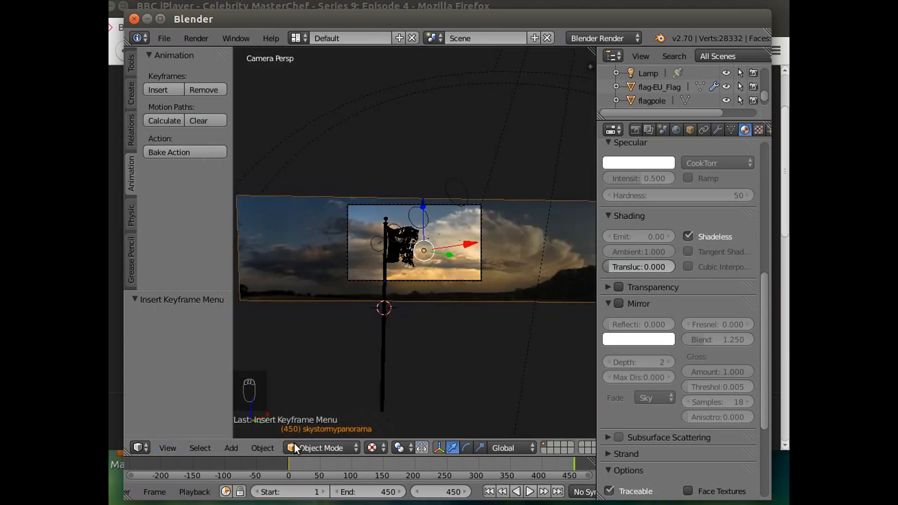
left_click_drag(292, 465, 369, 472)
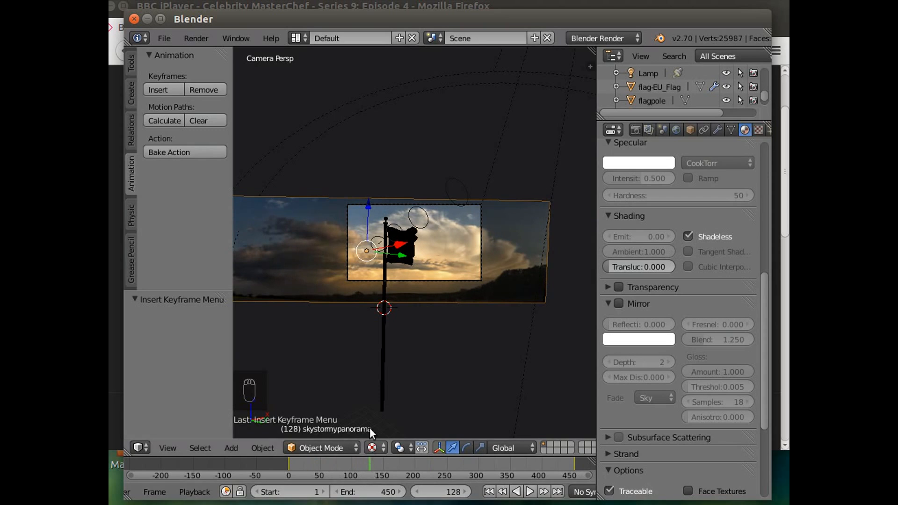
left_click(192, 36)
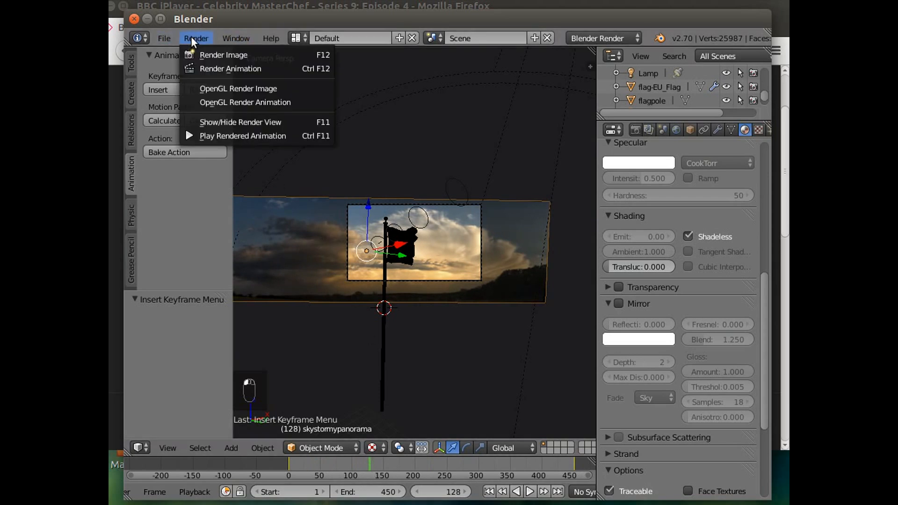
left_click(203, 56)
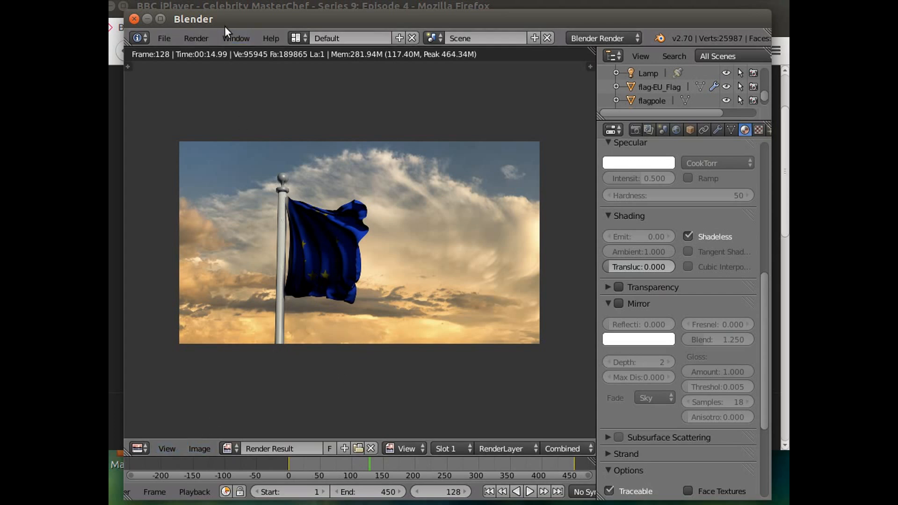
left_click(197, 37)
left_click(232, 121)
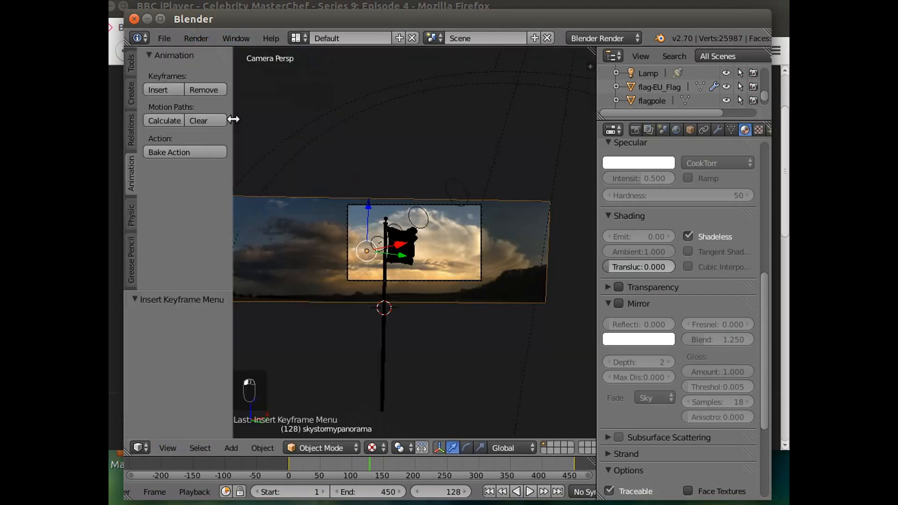
In Solid viewport shading, move the spot lamp about 11.67 units along the Y axis
middle_click_drag(361, 349, 373, 364)
left_click(374, 448)
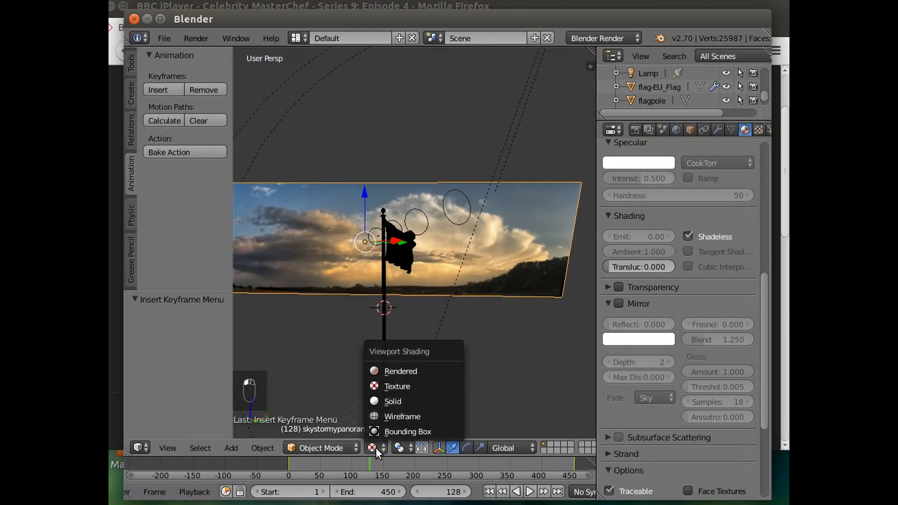
left_click(394, 401)
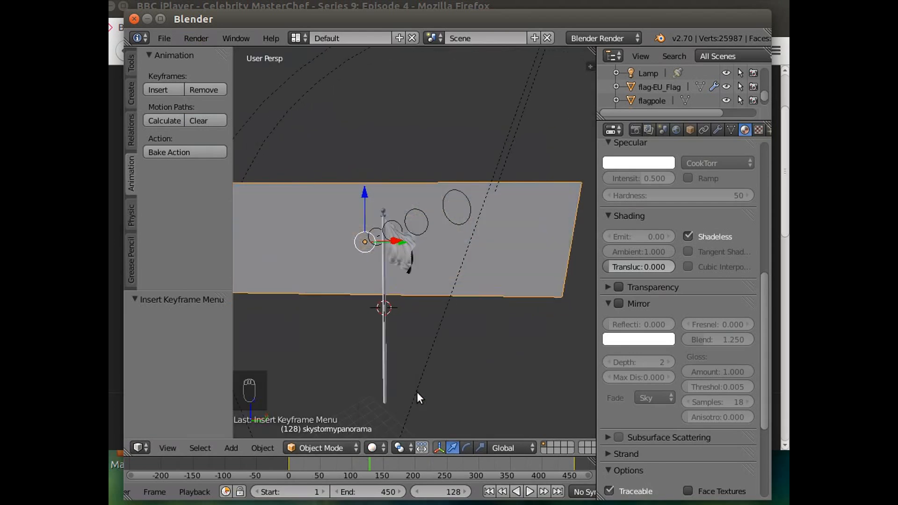
scroll(417, 392, "down", 5)
middle_click_drag(417, 381, 415, 56)
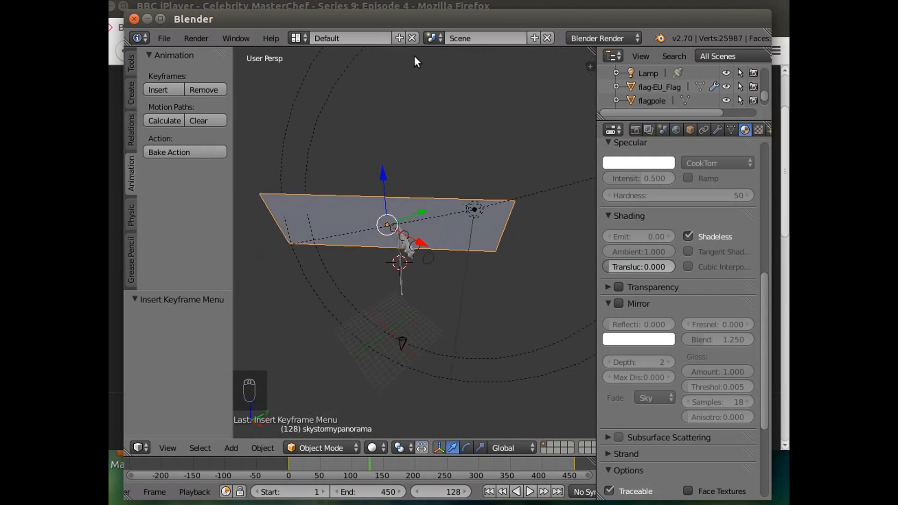
right_click(478, 208)
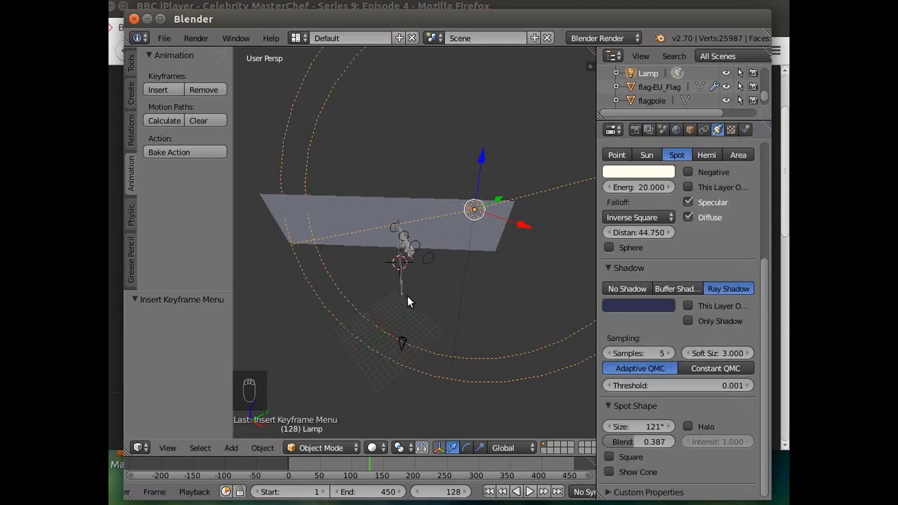
left_click_drag(505, 199, 574, 221)
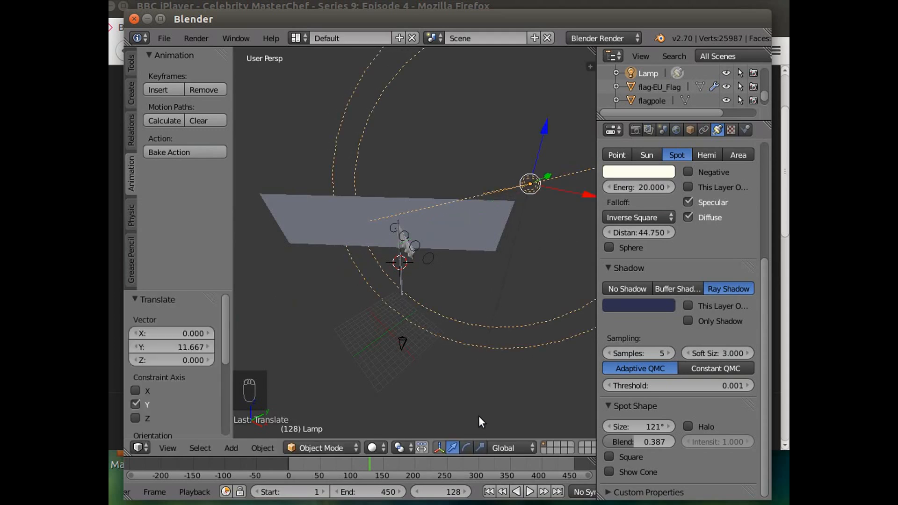
Rotate the spot lamp so it aims at the flag, finishing with a turn of about 23° around X
left_click(466, 448)
left_click_drag(493, 207, 537, 192)
left_click_drag(517, 155, 516, 163)
middle_click_drag(467, 258, 460, 184)
left_click_drag(470, 136, 473, 150)
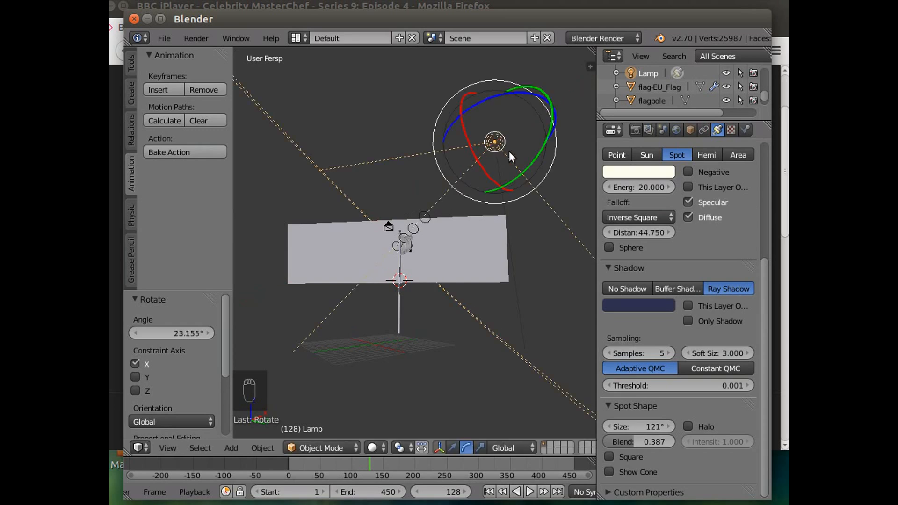
Turn off transparency and set translucency to about 0.918 in the EU flag's material, and render frame 128
right_click(406, 242)
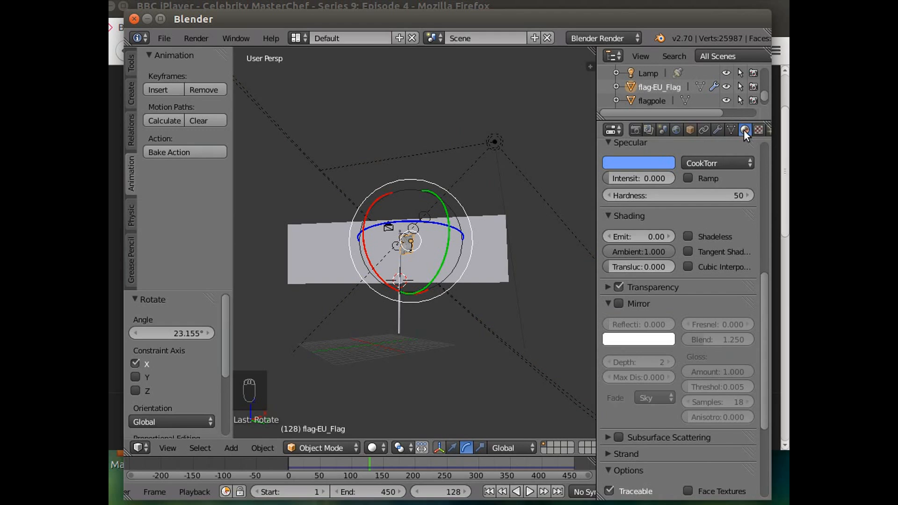
mouse_move(763, 289)
left_mouse_down()
mouse_move(770, 128)
mouse_move(775, 329)
mouse_move(765, 227)
left_mouse_up()
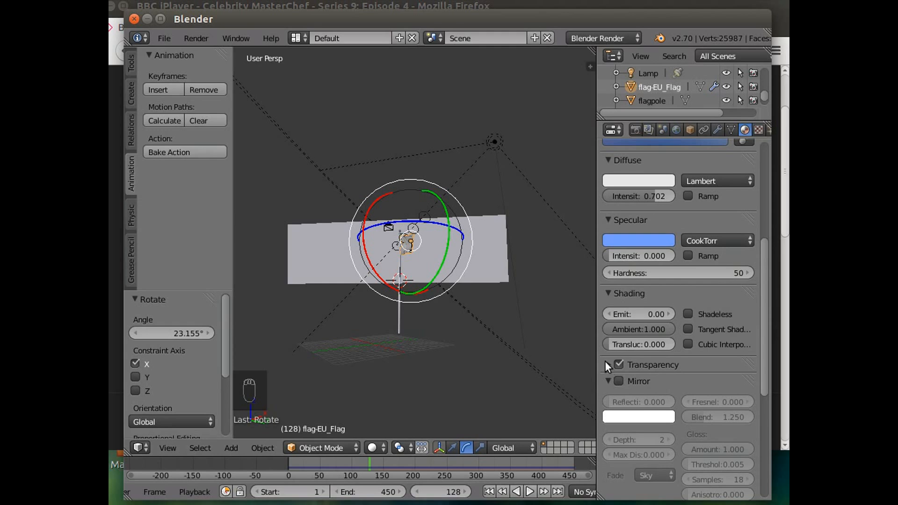
mouse_move(762, 246)
left_mouse_down()
mouse_move(768, 157)
mouse_move(765, 293)
mouse_move(689, 285)
left_mouse_up()
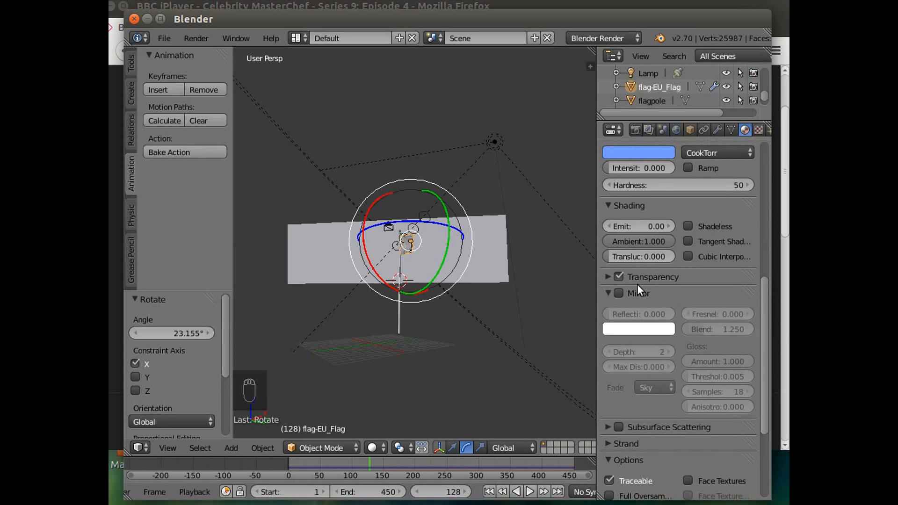
left_click(606, 278)
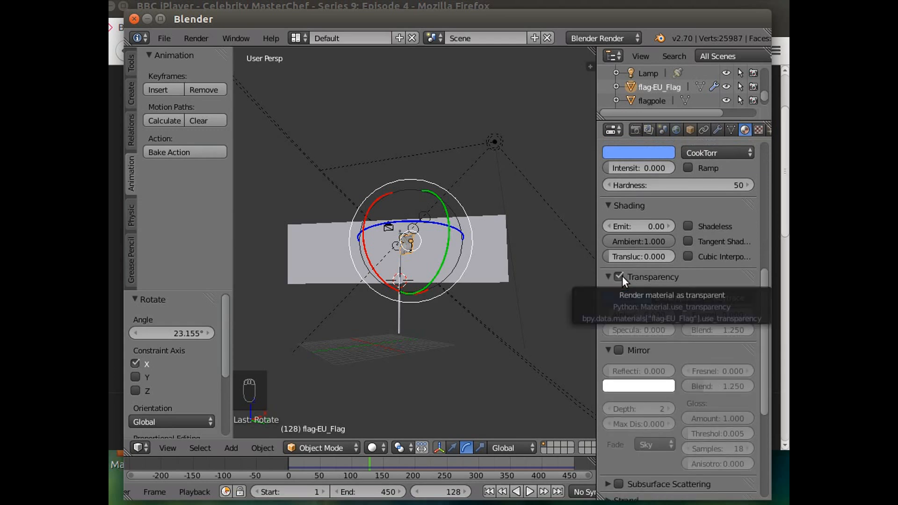
left_click(620, 277)
left_click_drag(607, 254, 697, 254)
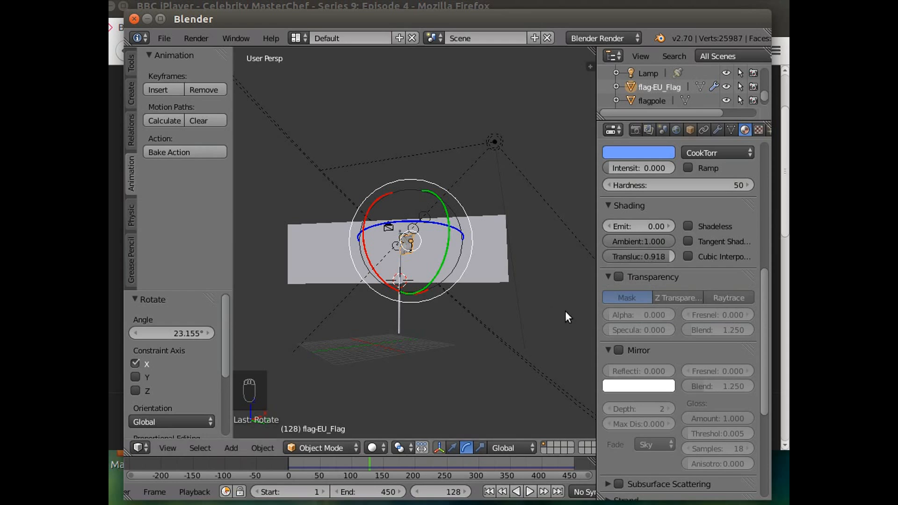
left_click(195, 37)
left_click(201, 54)
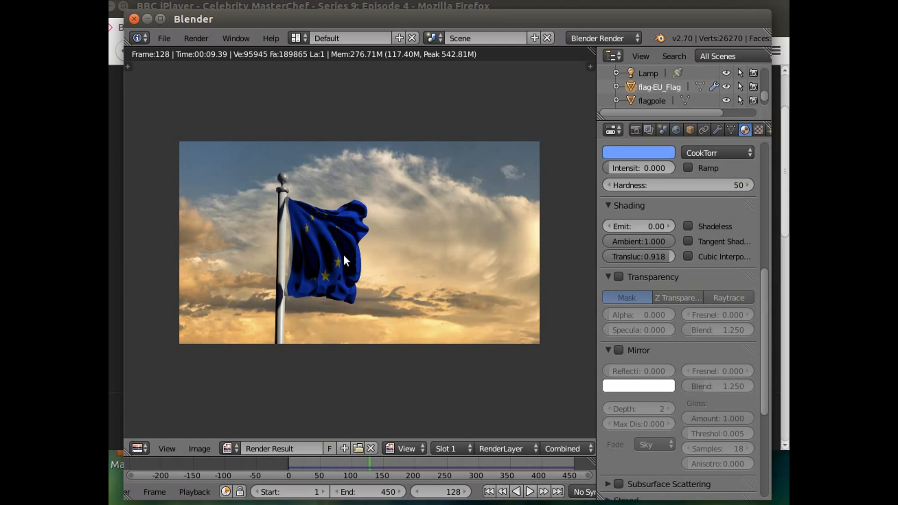
Enable Mask transparency on the flag material with an alpha of about 0.3, and render the frame again
left_click(618, 276)
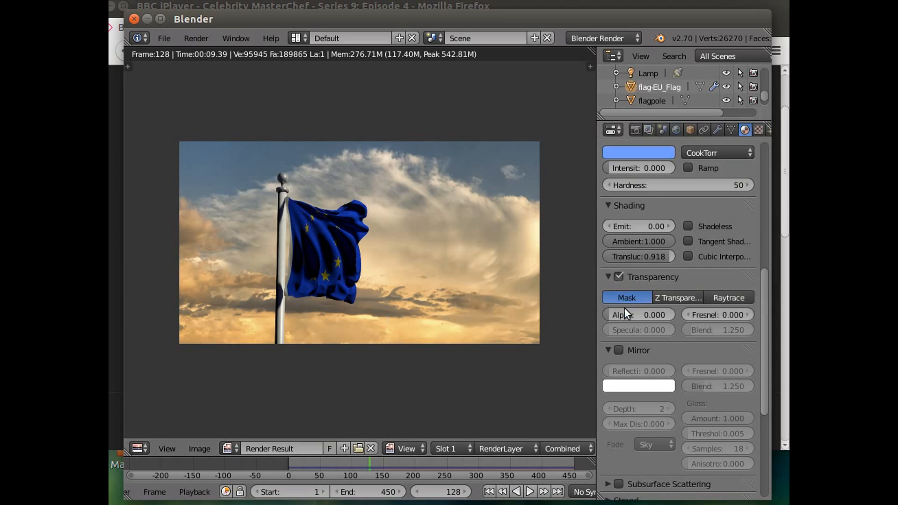
left_click_drag(608, 311, 657, 312)
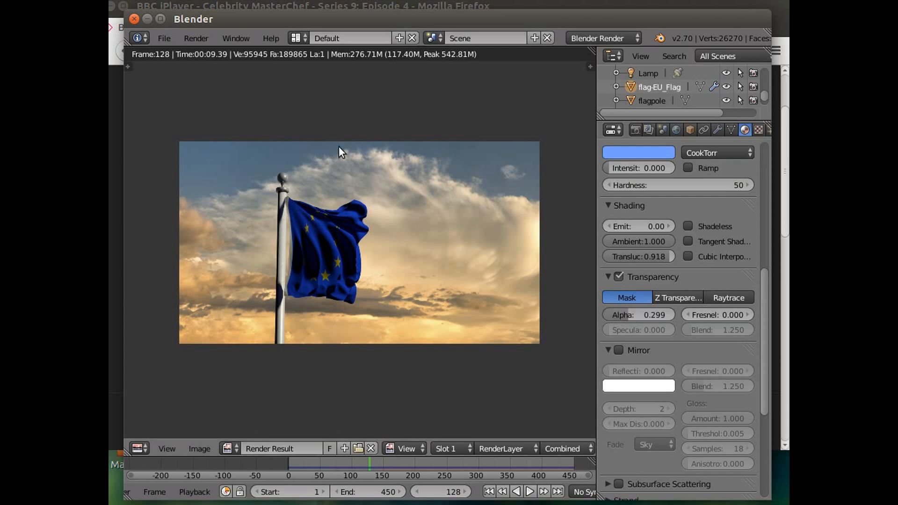
left_click(195, 38)
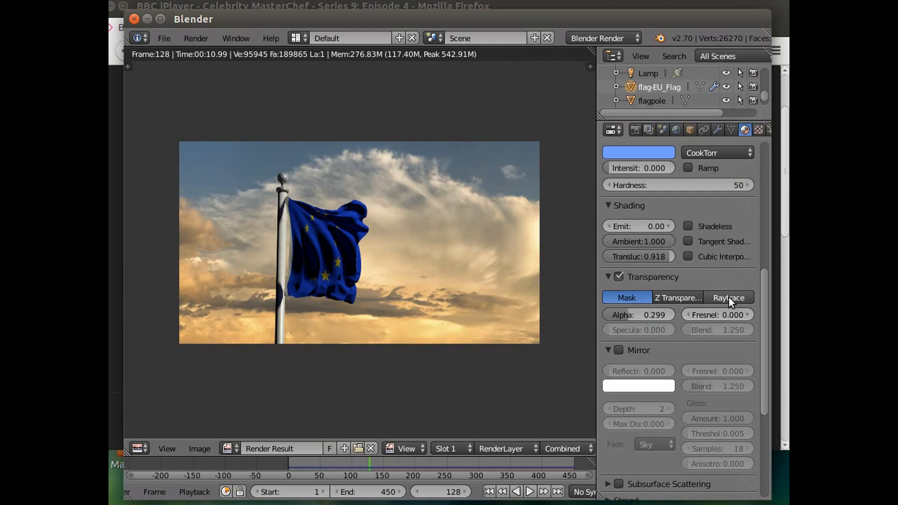
Switch the flag material's transparency to Raytrace and render the frame again
left_click(713, 298)
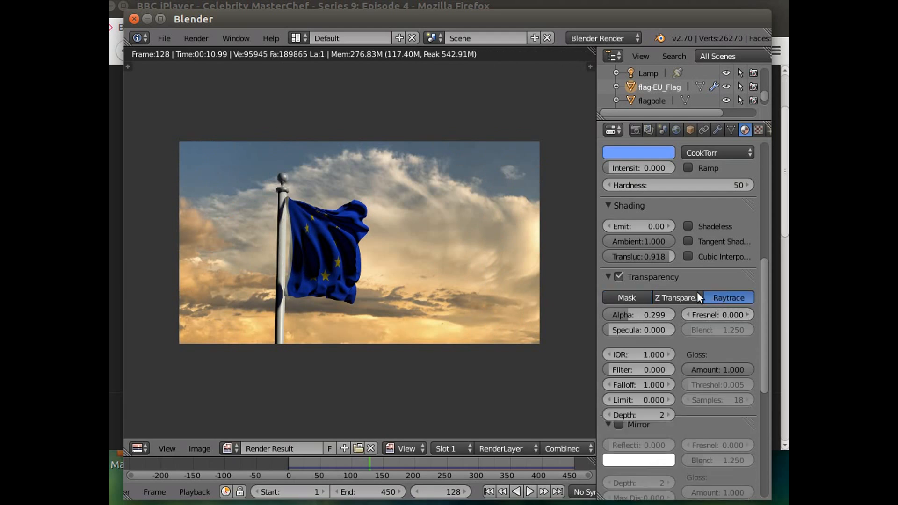
left_click(190, 38)
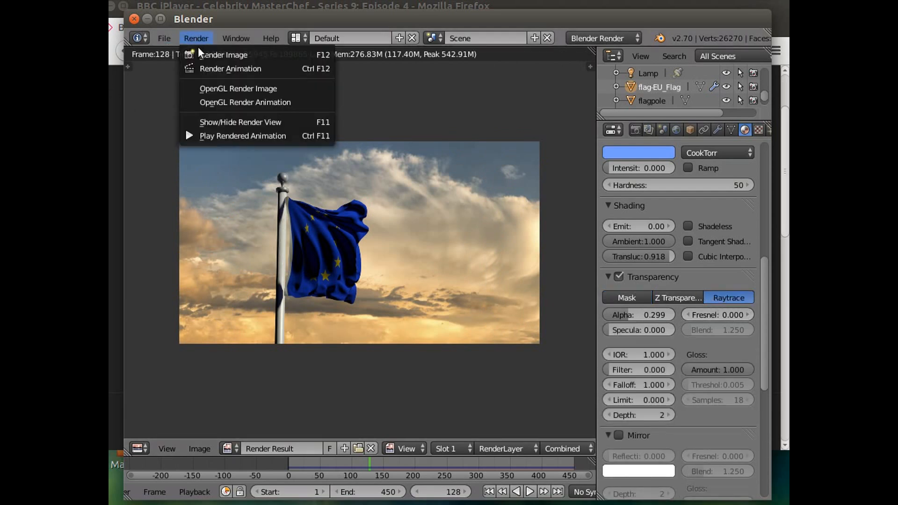
left_click(206, 55)
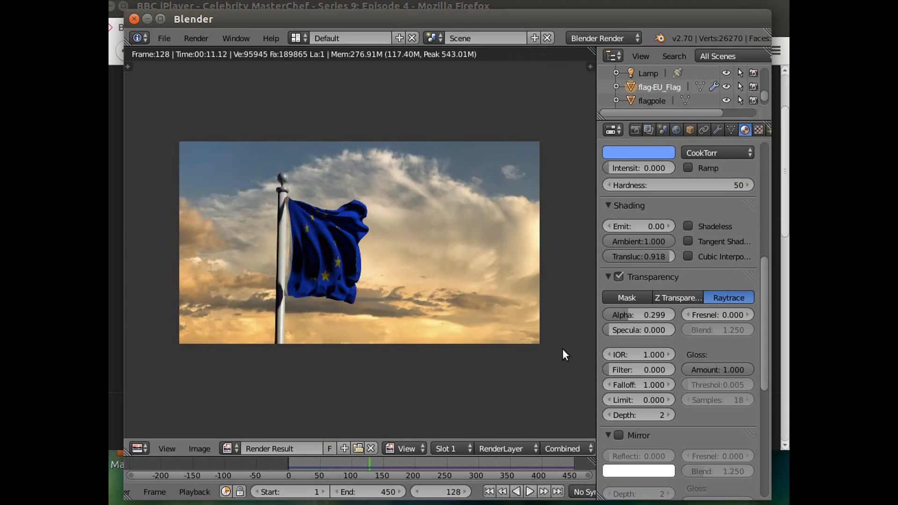
Test-render the flag material with alpha at about 0.433, and adjust the alpha to 0.423
left_click_drag(627, 314, 655, 314)
left_click(200, 37)
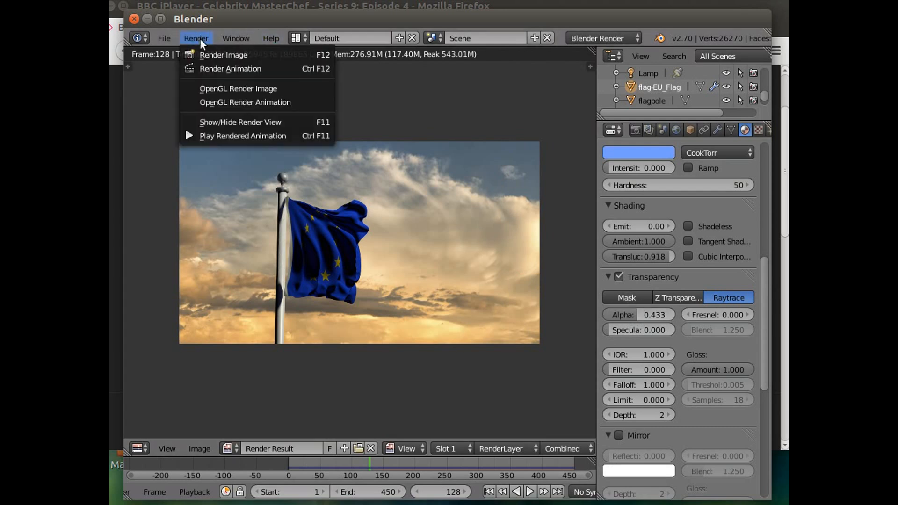
left_click(203, 49)
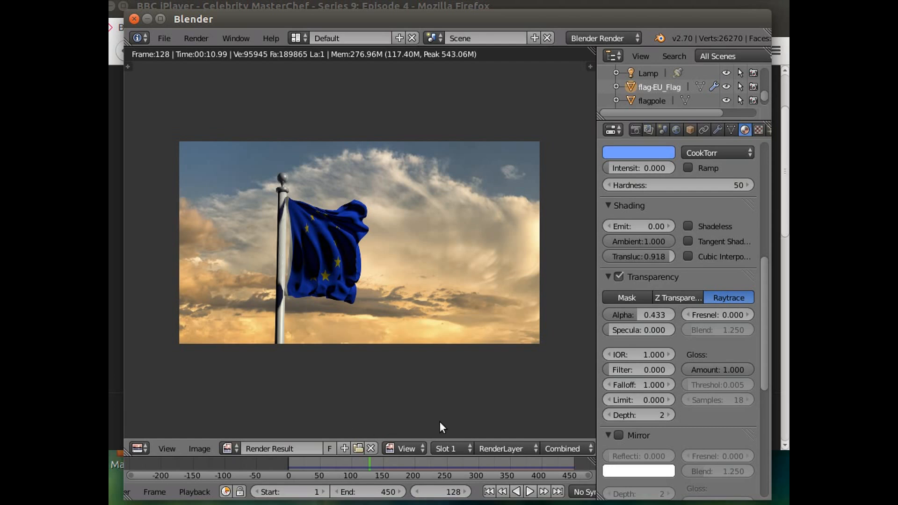
mouse_move(636, 314)
left_mouse_down()
mouse_move(651, 313)
mouse_move(636, 313)
left_mouse_up()
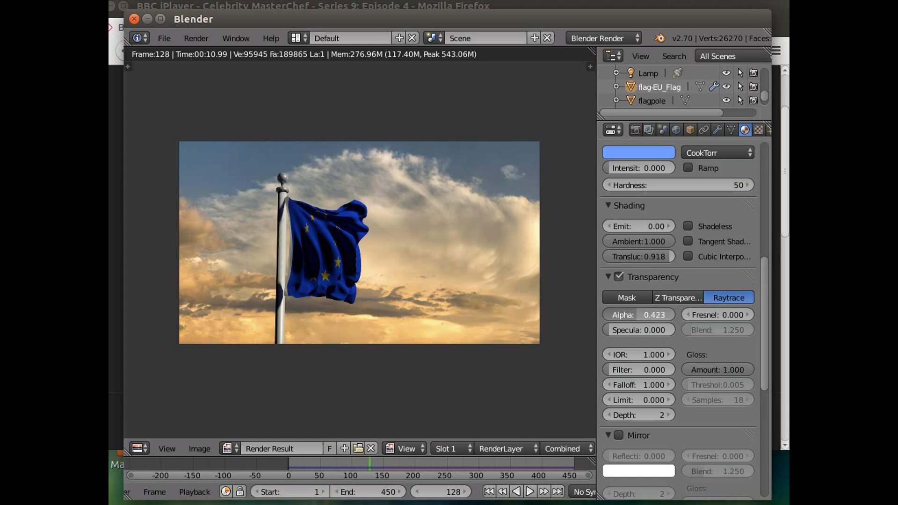
left_click_drag(636, 313, 637, 313)
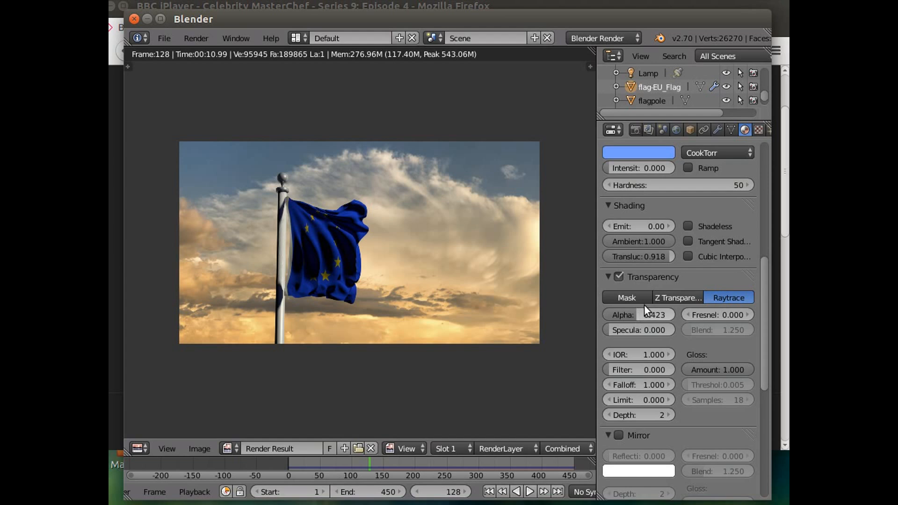
Disable the Explode fade texture on the flag material and remove it from its texture slot
left_click(757, 131)
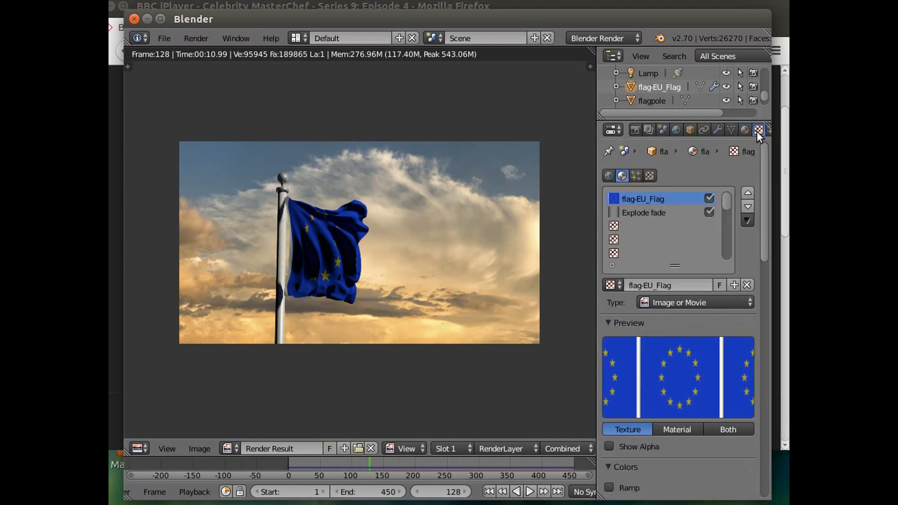
left_click(645, 213)
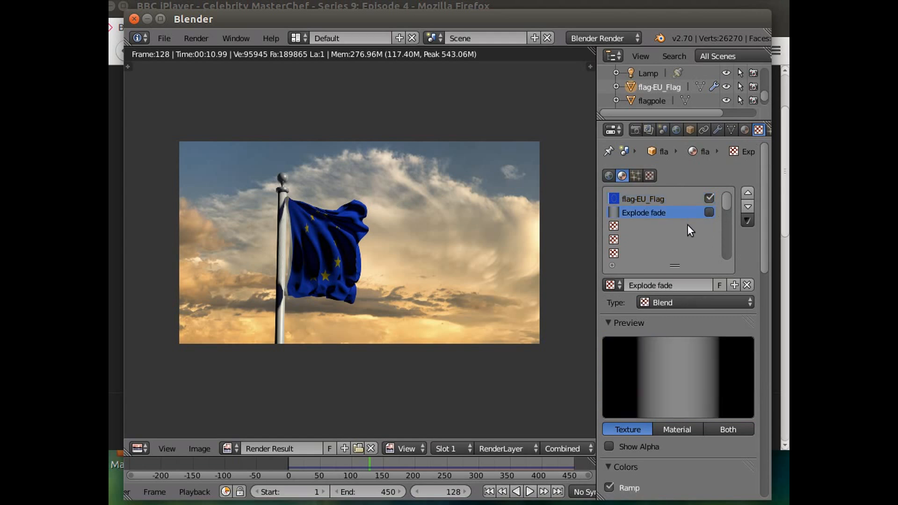
left_click(748, 285)
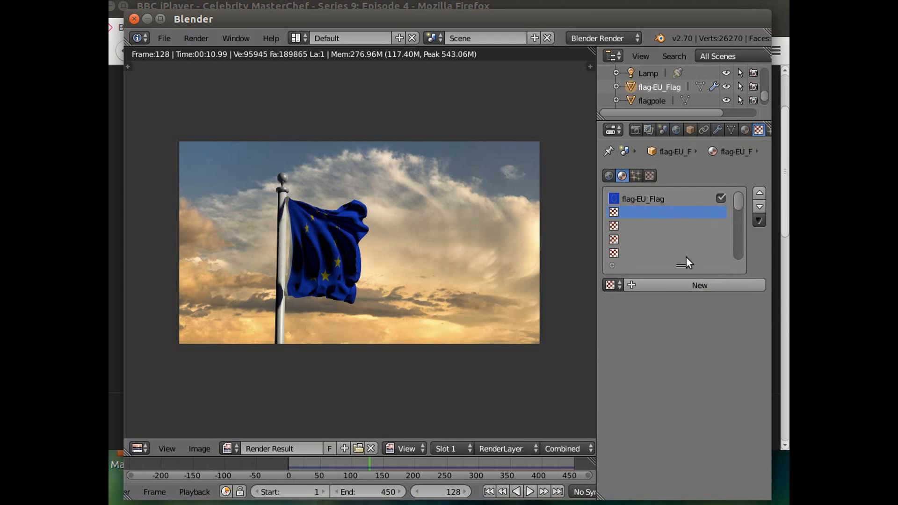
Render the frame, set the flag material's Raytrace transparency alpha to about 0.814, and render the frame again
left_click(196, 38)
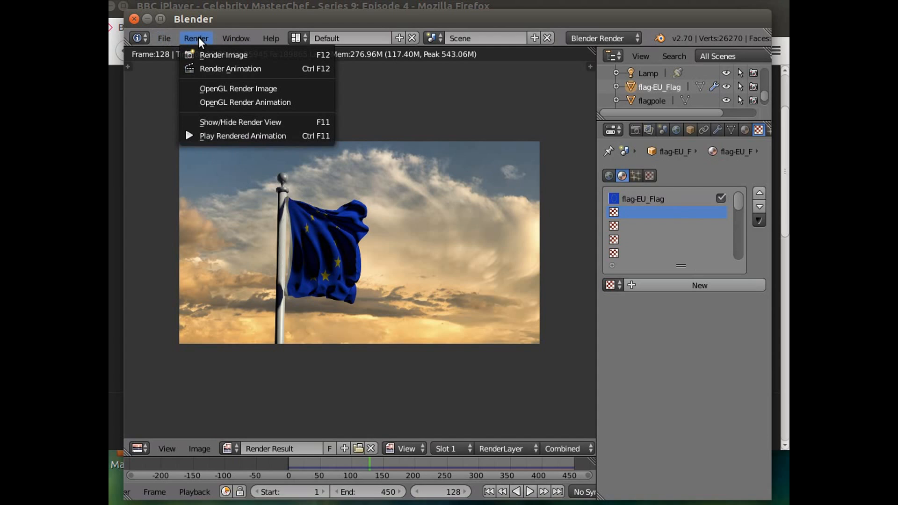
left_click(203, 56)
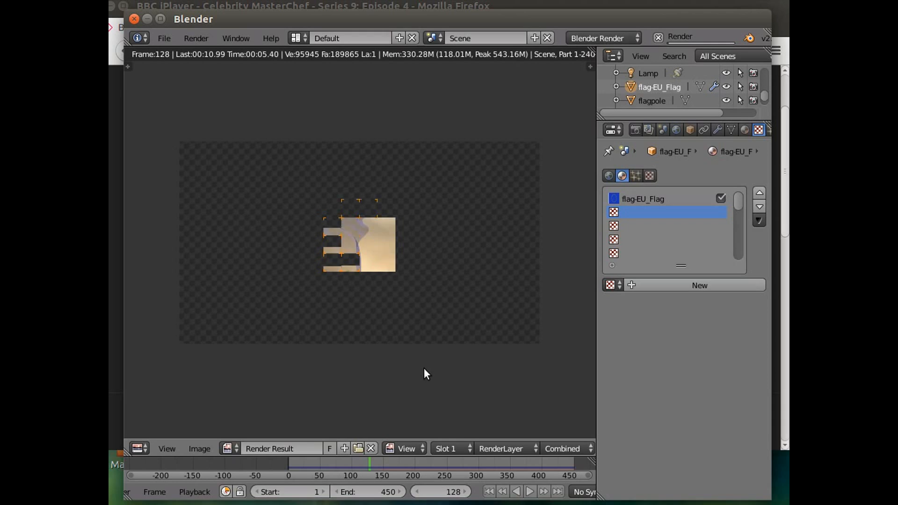
left_click(745, 130)
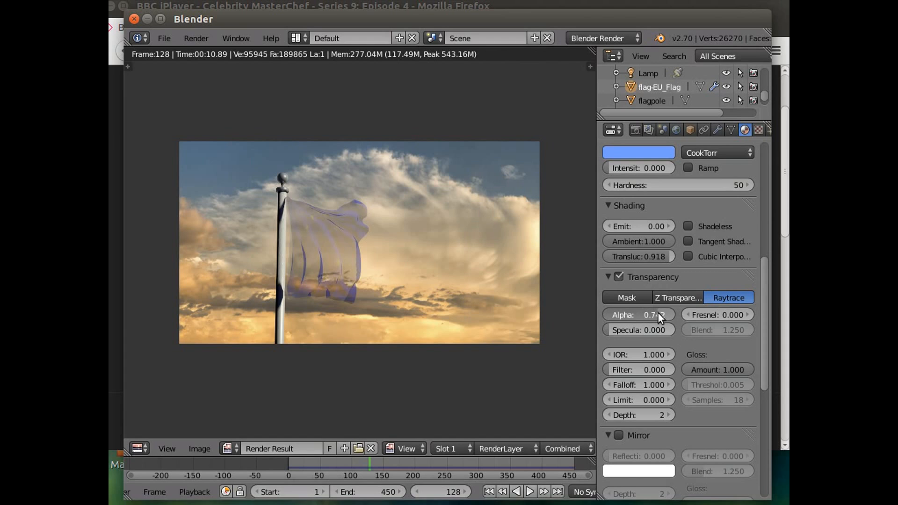
left_click_drag(662, 313, 663, 313)
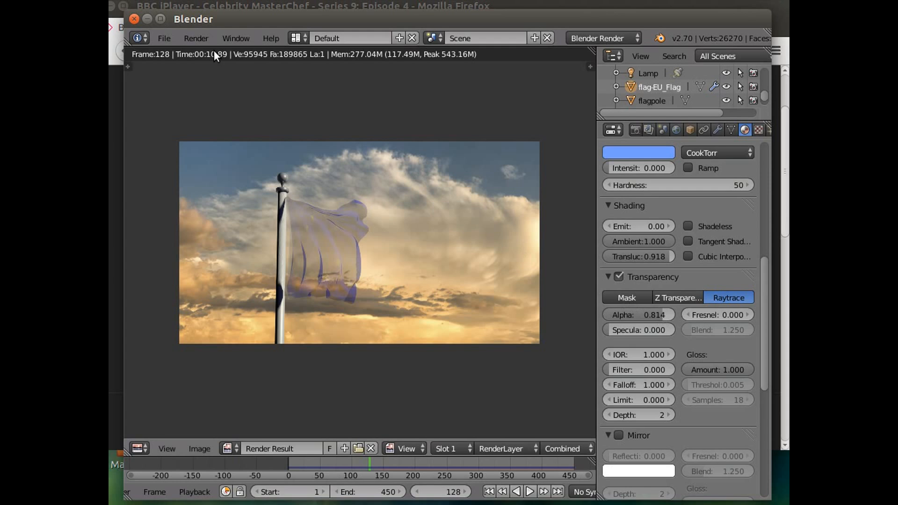
left_click(196, 38)
left_click(201, 54)
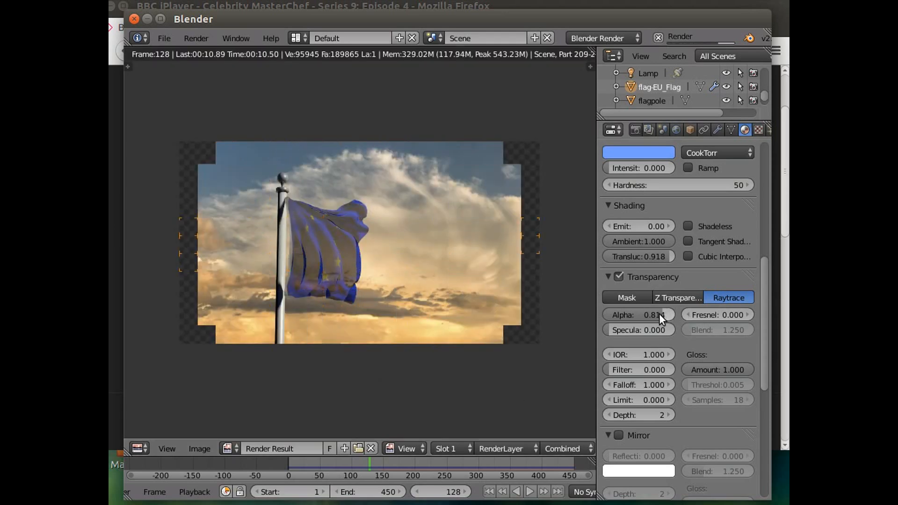
Set the flag material's transparency alpha to about 0.948 and test-render the frame
left_click_drag(662, 315, 672, 315)
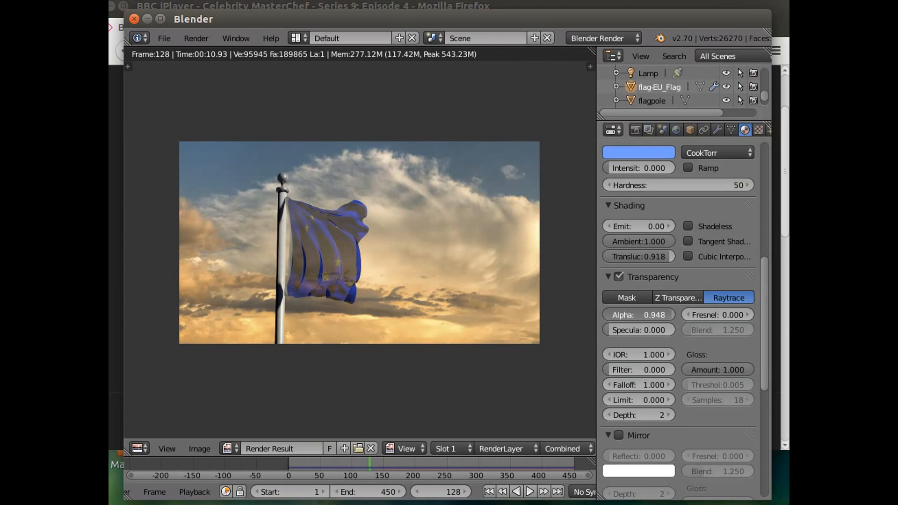
left_click(192, 37)
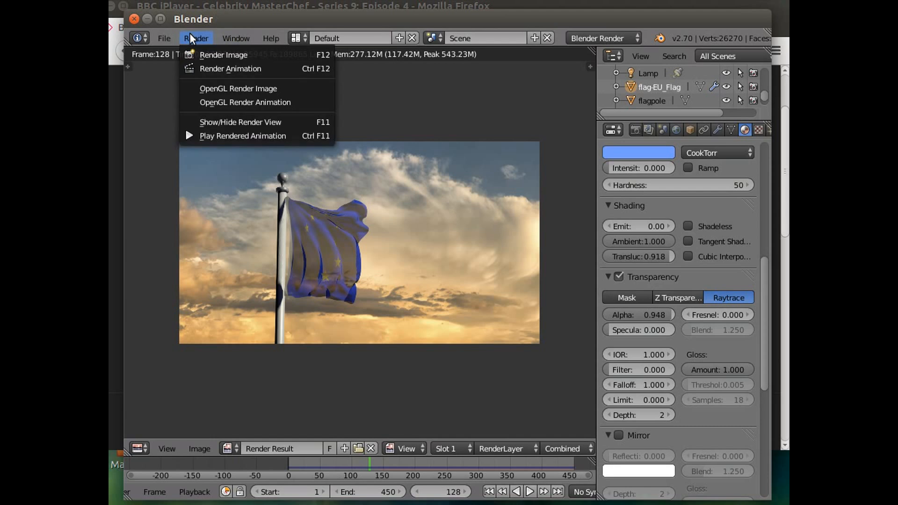
left_click(199, 54)
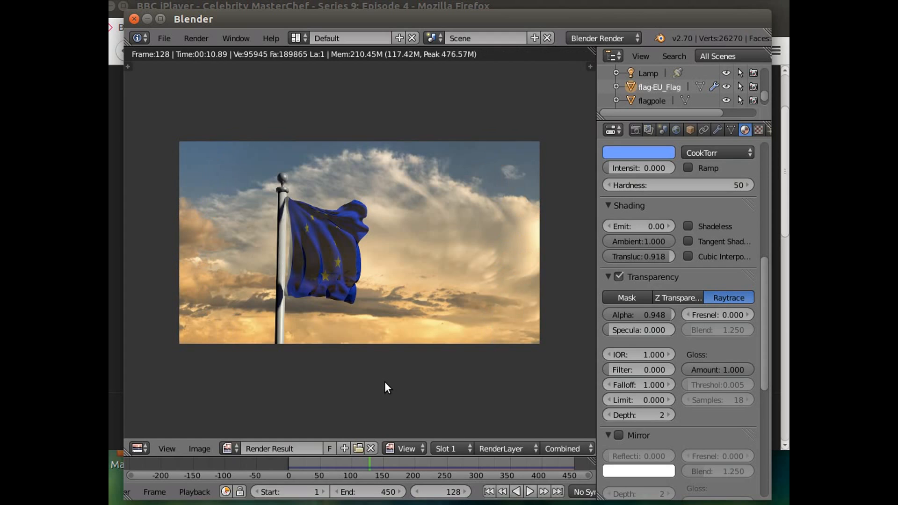
Lower the flag material's transparency alpha to about 0.887 and test-render the frame
left_click_drag(670, 317, 668, 317)
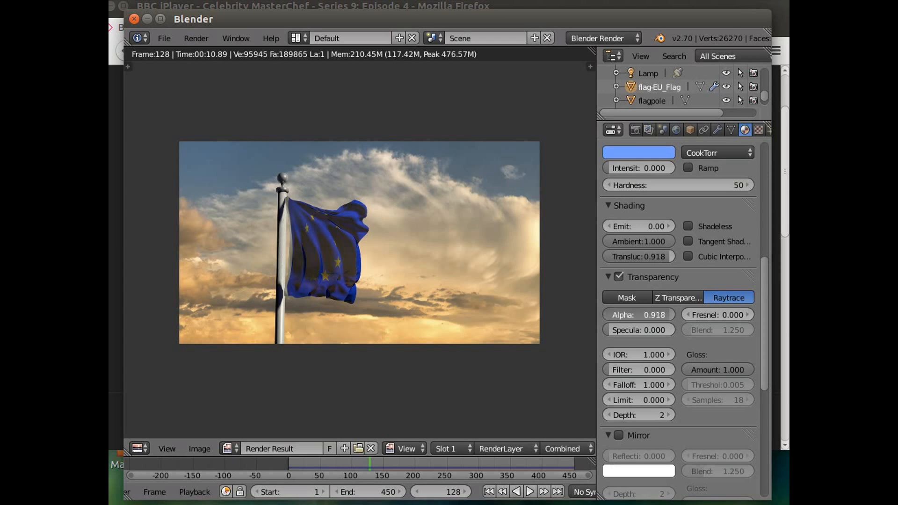
left_click_drag(667, 318, 666, 317)
left_click(204, 37)
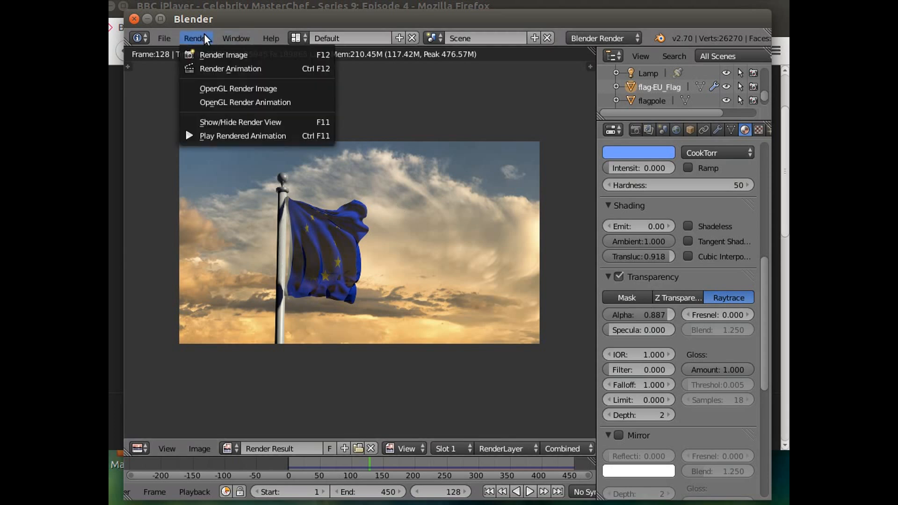
left_click(207, 55)
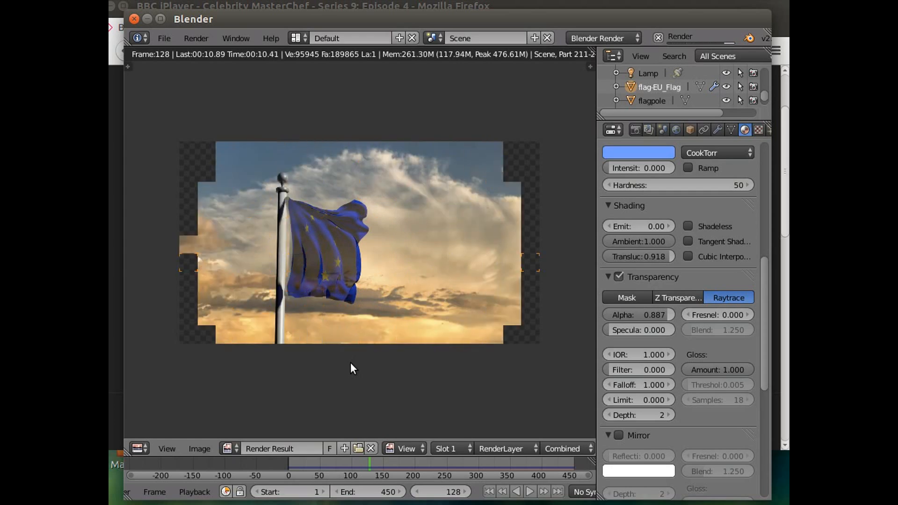
Set the flag material's transparency alpha to exactly 0.917
left_click(655, 314)
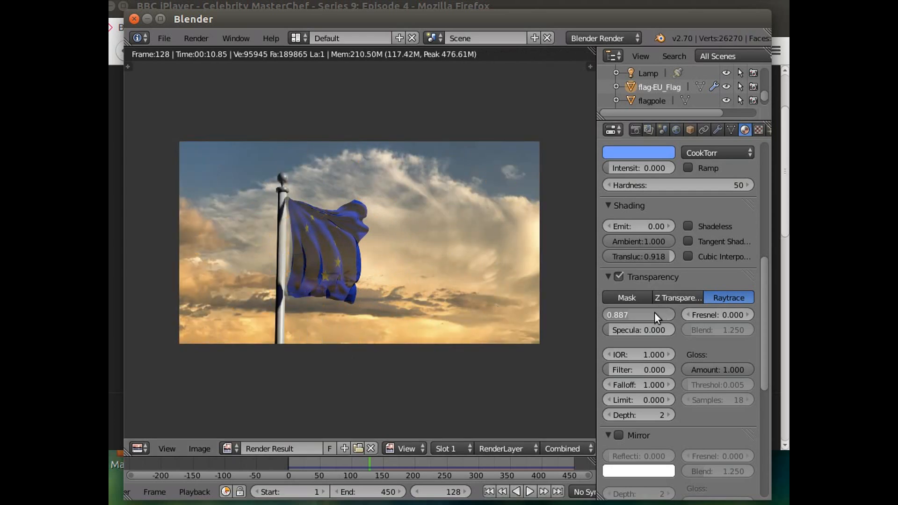
key("BackSpace")
type(".917")
key("Return")
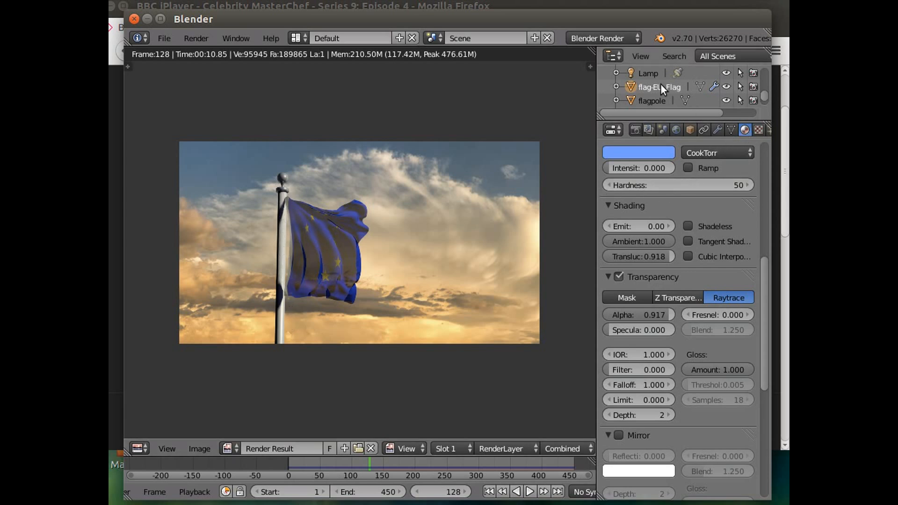
Change the spot lamp's light colour to a warm pale orange and render the frame again
left_click(648, 73)
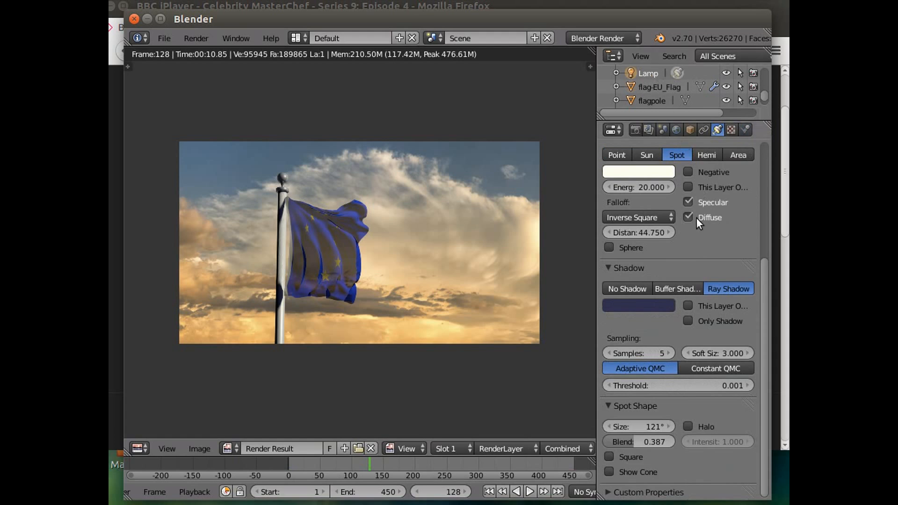
left_click(638, 173)
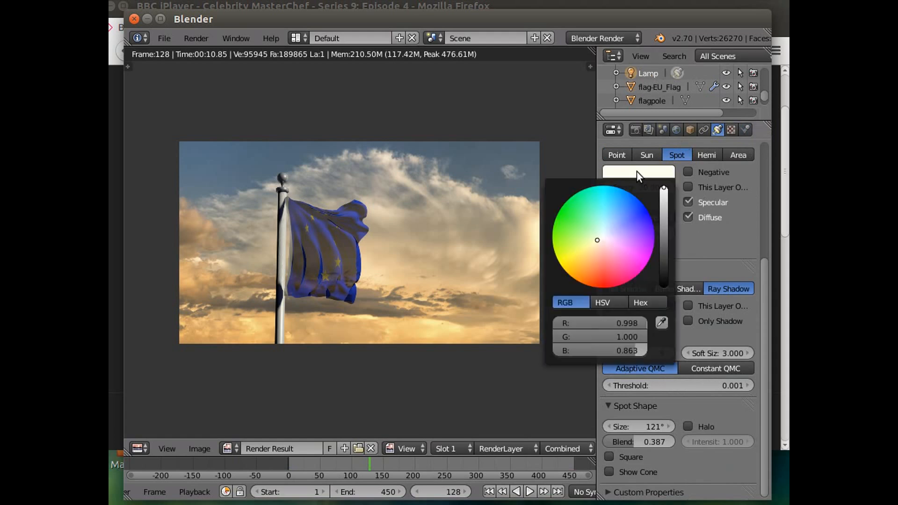
left_click(586, 256)
left_click(581, 259)
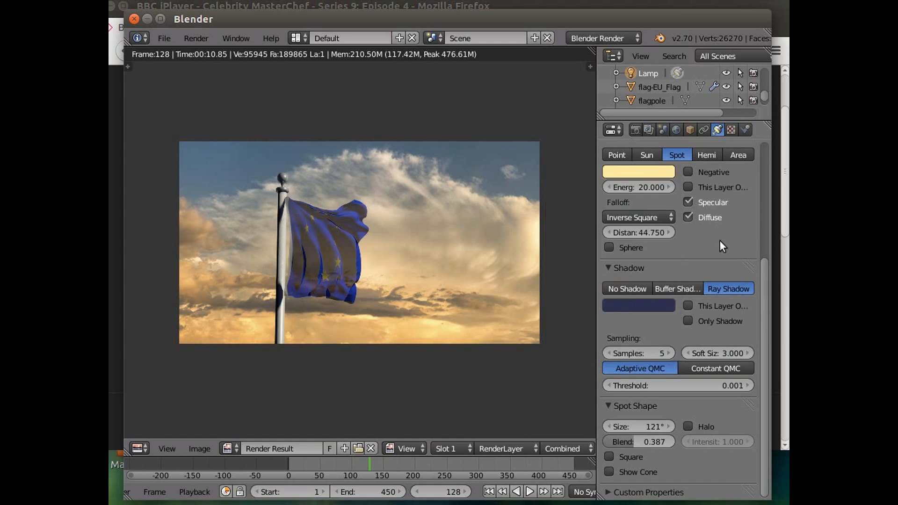
left_click(632, 171)
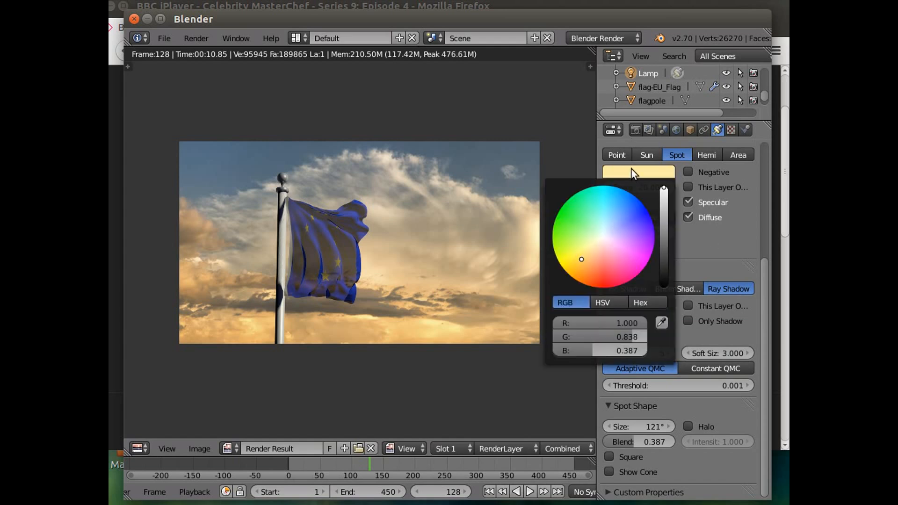
left_click(583, 264)
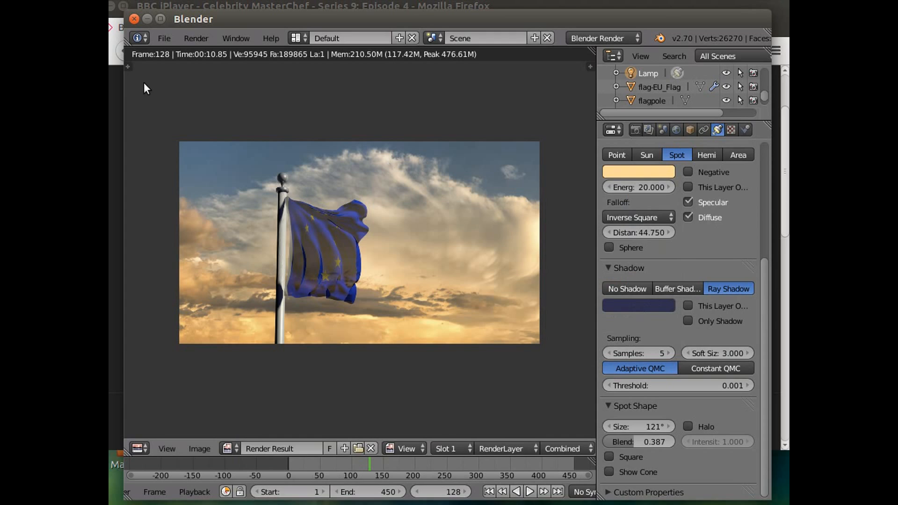
left_click(190, 37)
left_click(198, 55)
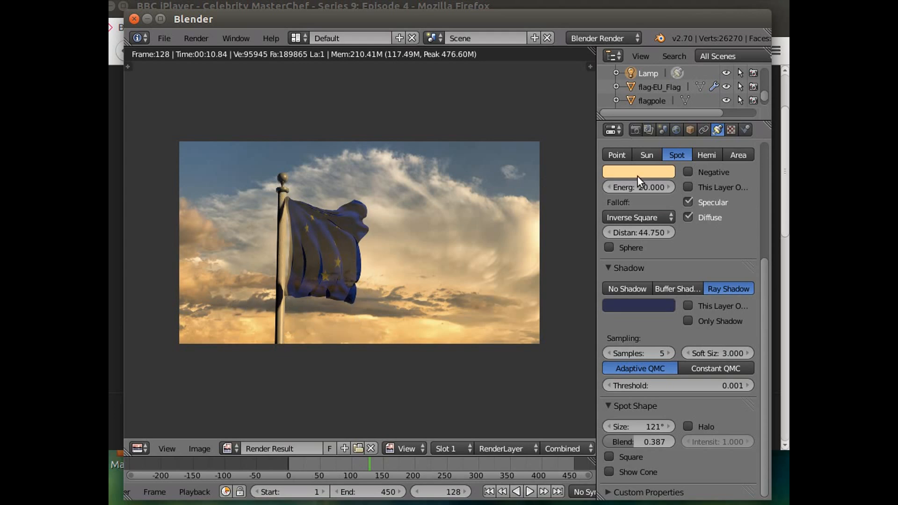
Turn off transparency on the flag-EU_Flag material and render the frame for comparison
left_click_drag(767, 277, 727, 139)
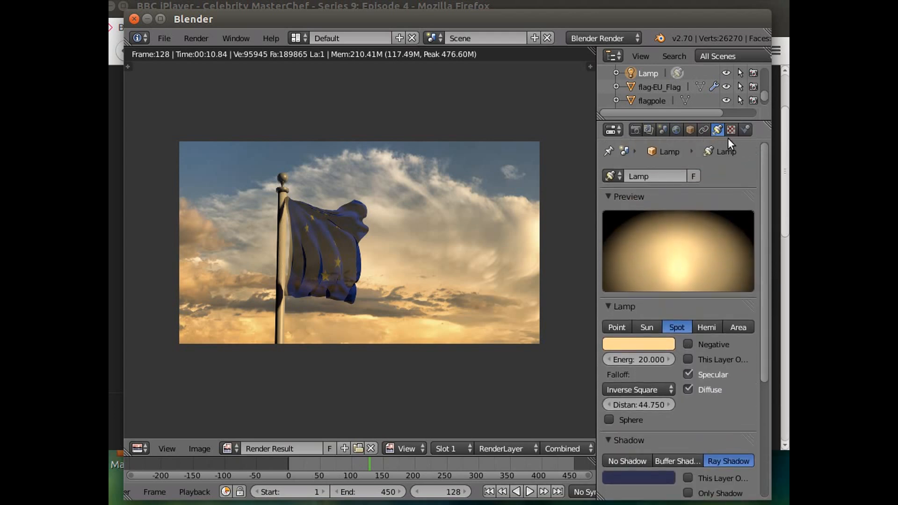
left_click(645, 88)
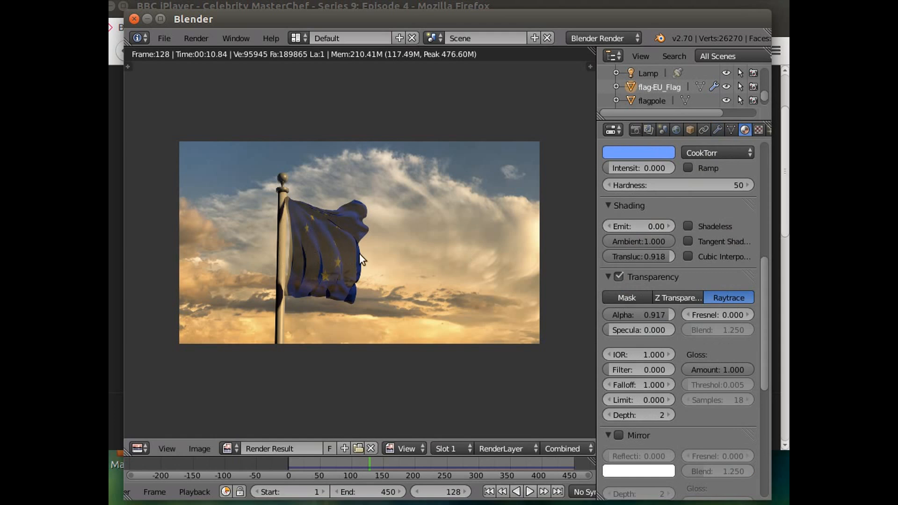
left_click(619, 277)
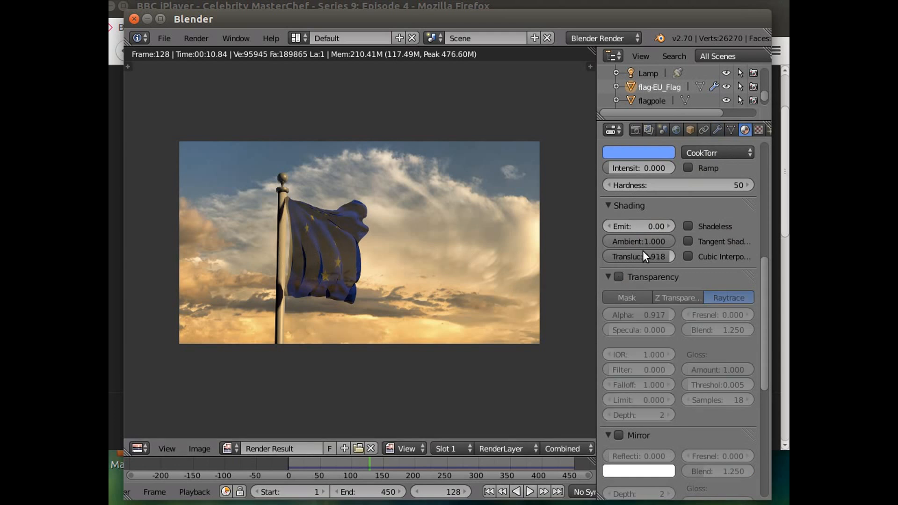
left_click(192, 33)
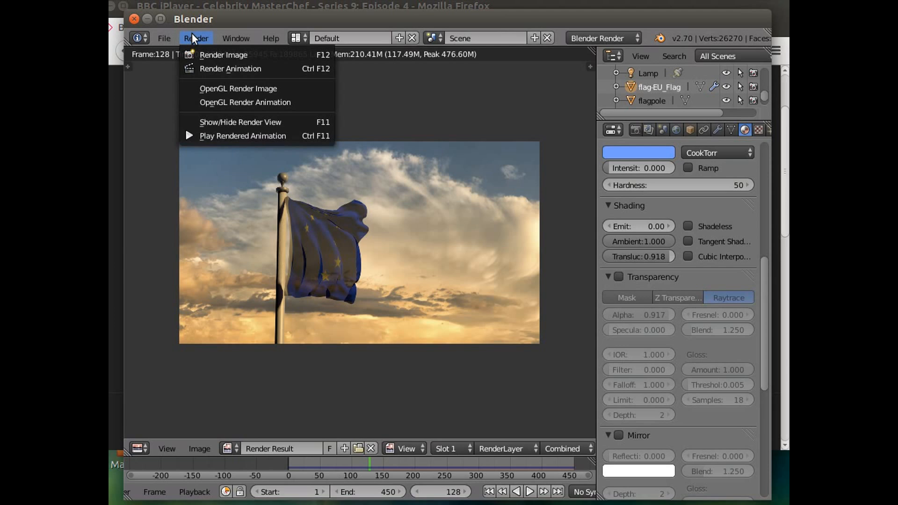
left_click(218, 55)
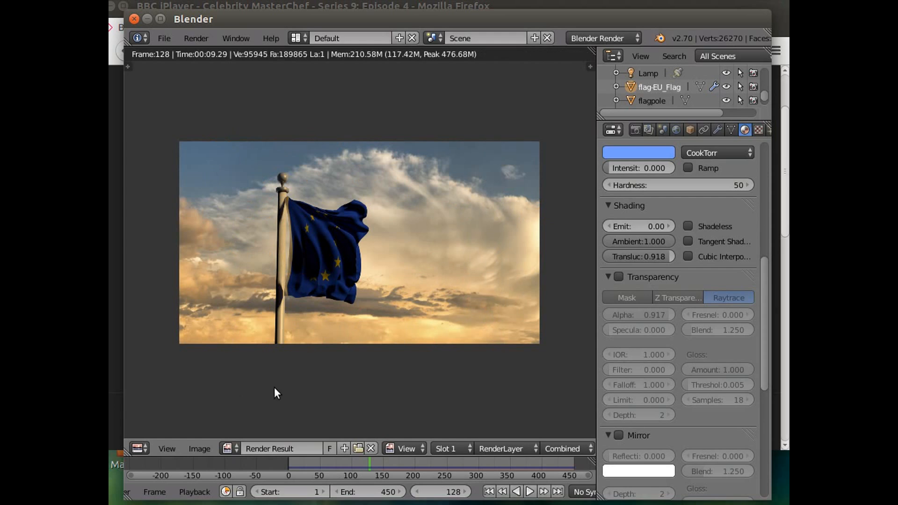
Enable transparency on the flag material with the Z Transparency method and render the frame
left_click(617, 276)
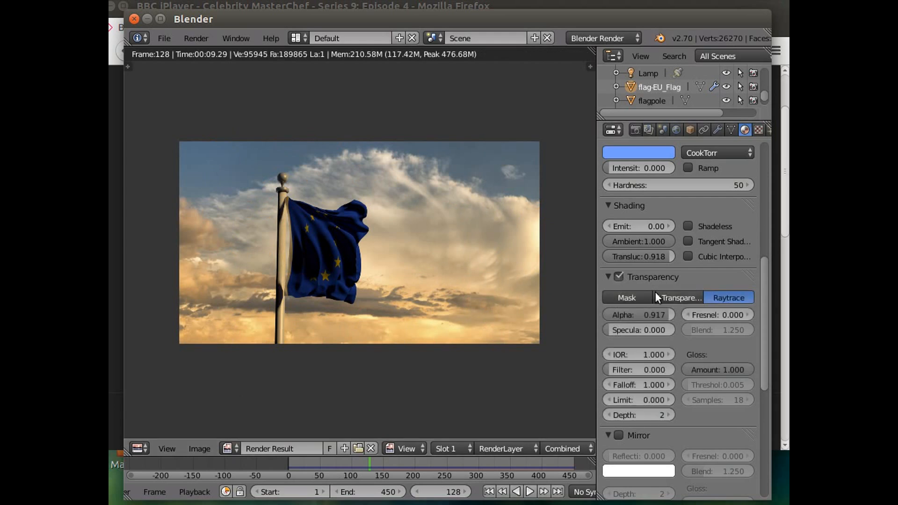
left_click(674, 295)
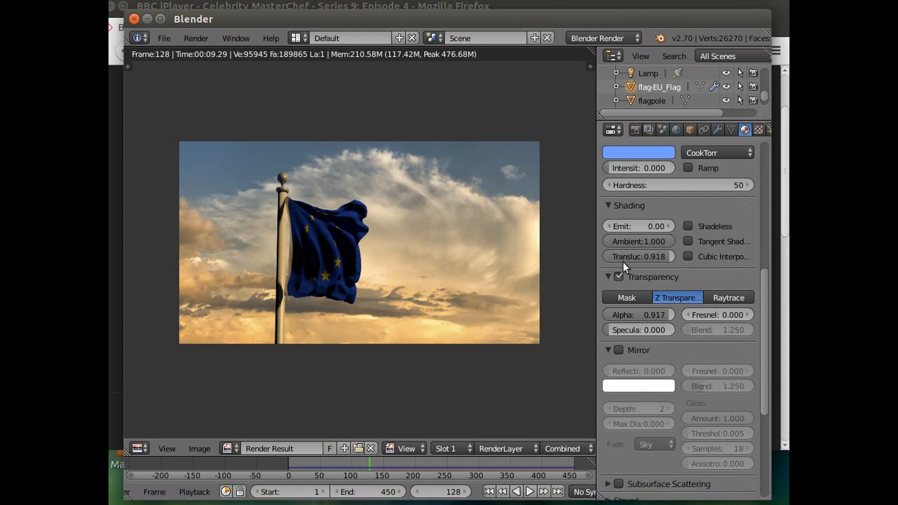
left_click(193, 37)
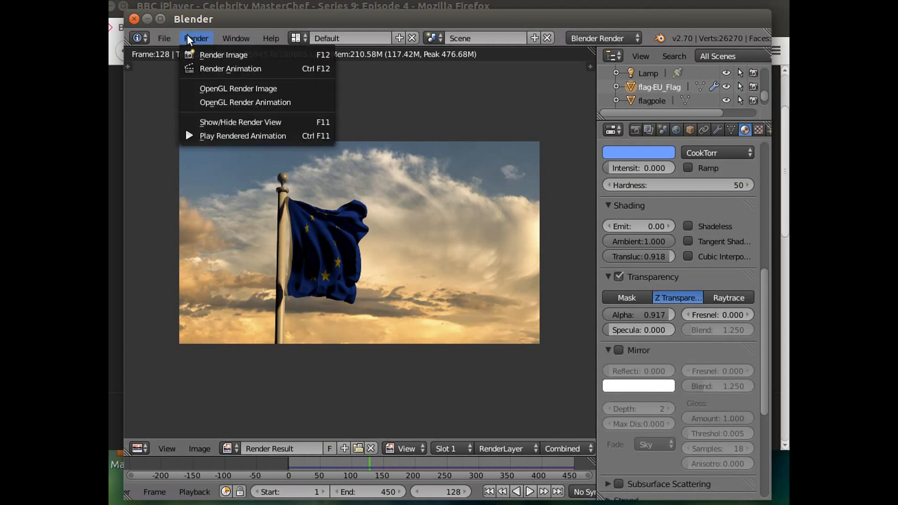
left_click(210, 55)
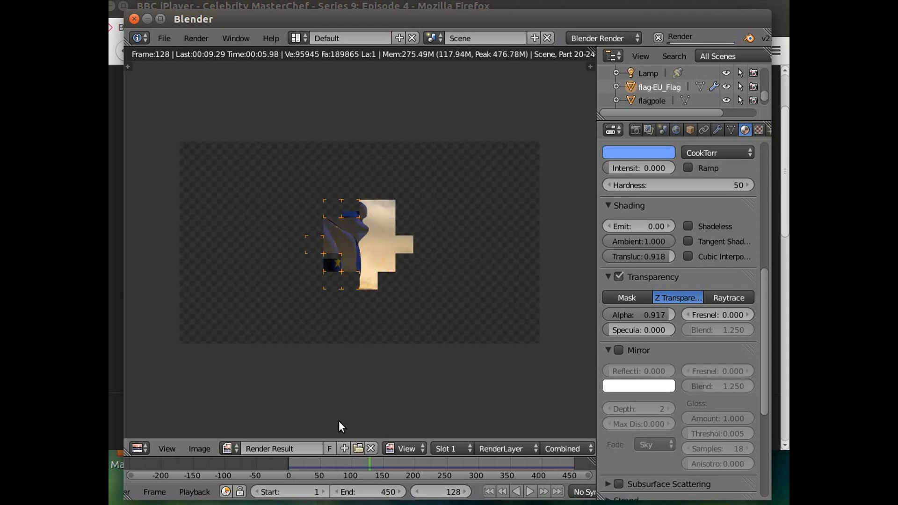
Set the flag material's Z Transparency alpha to 0.956 and render the frame again
left_click(641, 312)
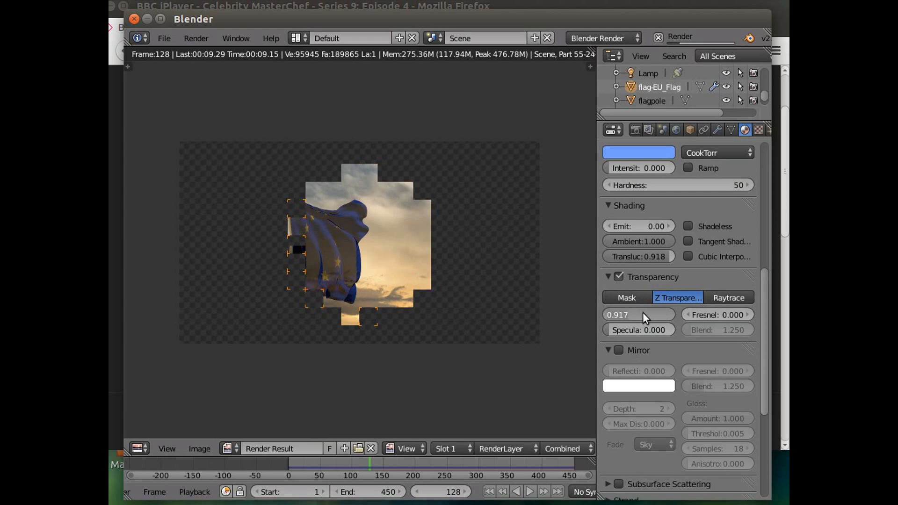
type(".956")
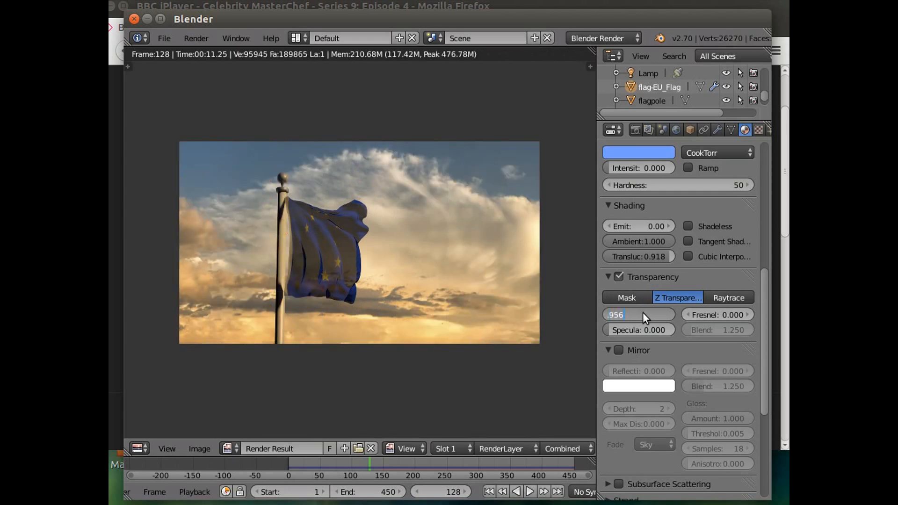
key("Return")
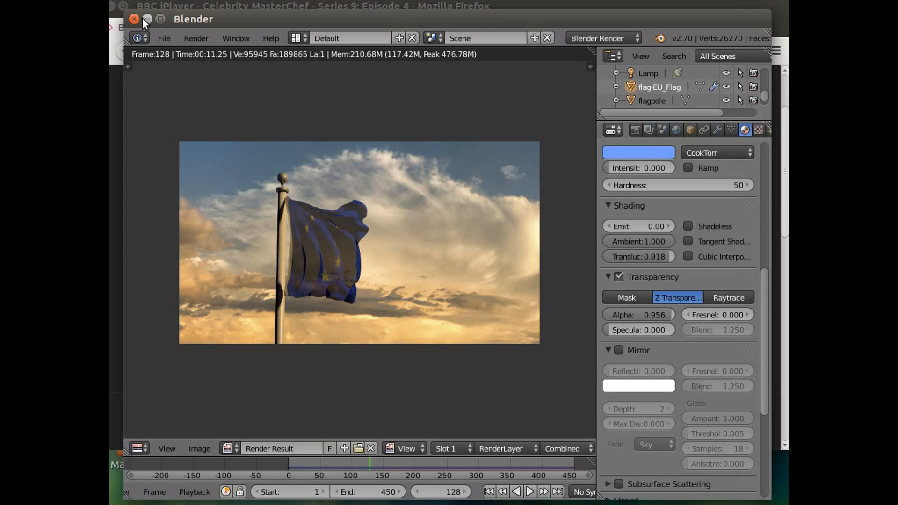
left_click(202, 36)
left_click(213, 54)
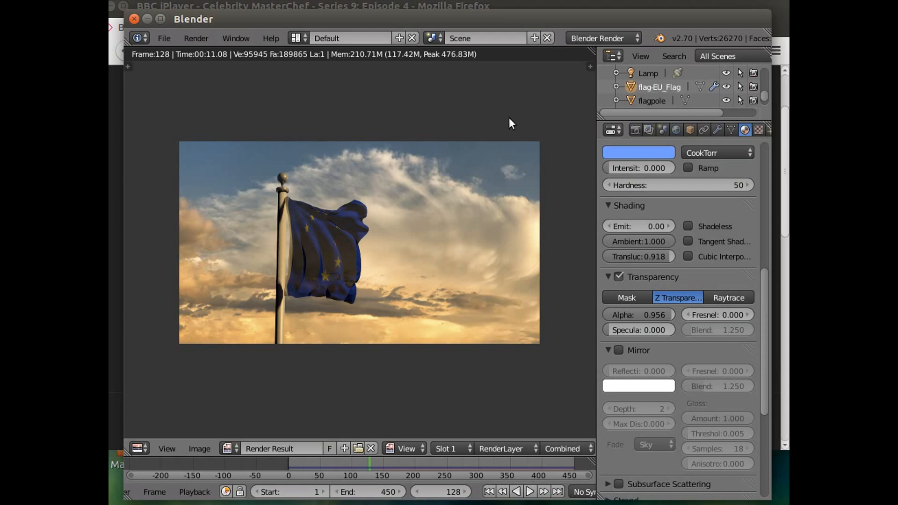
left_click(632, 0)
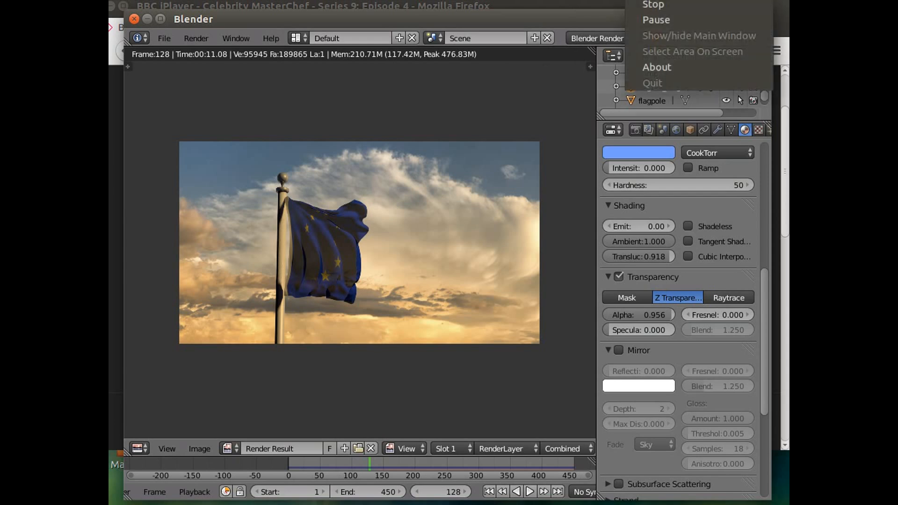
left_click(646, 19)
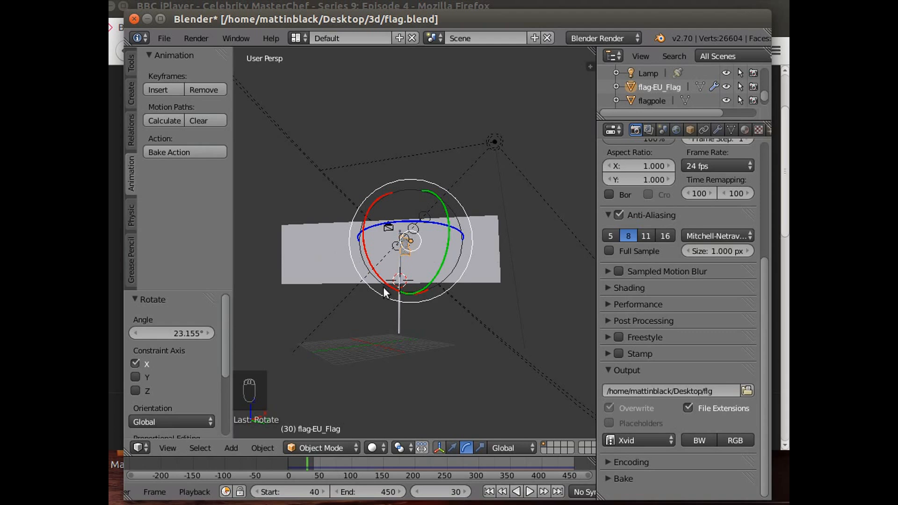
Select the skystormypanorama sky plane and display its X, Y and Z Location curves in the Graph Editor
left_click(141, 446)
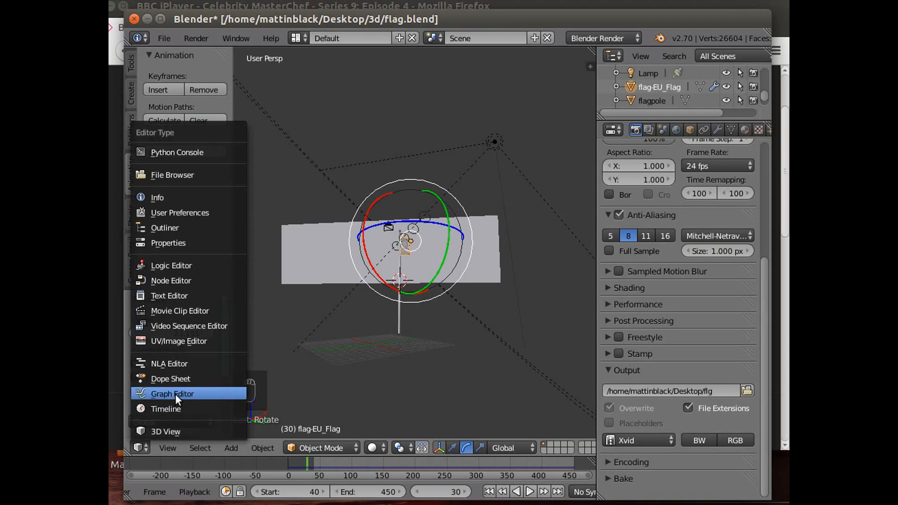
right_click(320, 268)
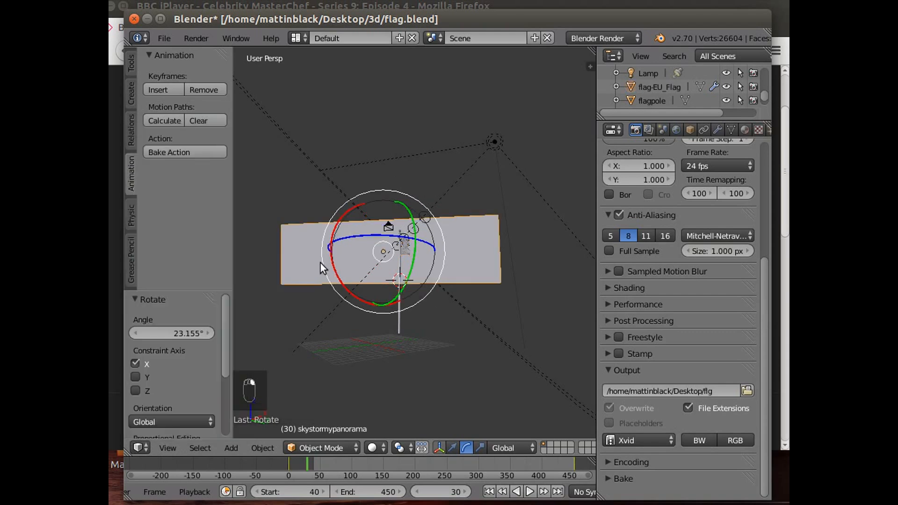
left_click(140, 447)
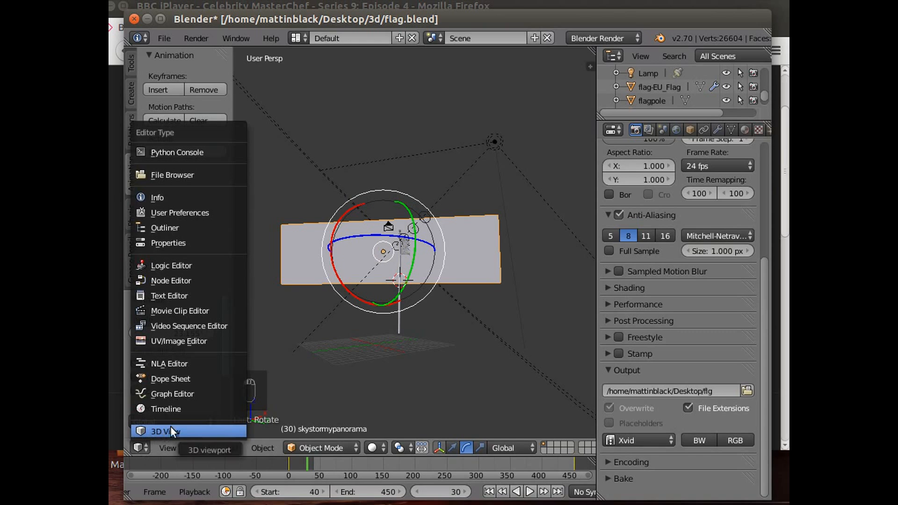
left_click(170, 394)
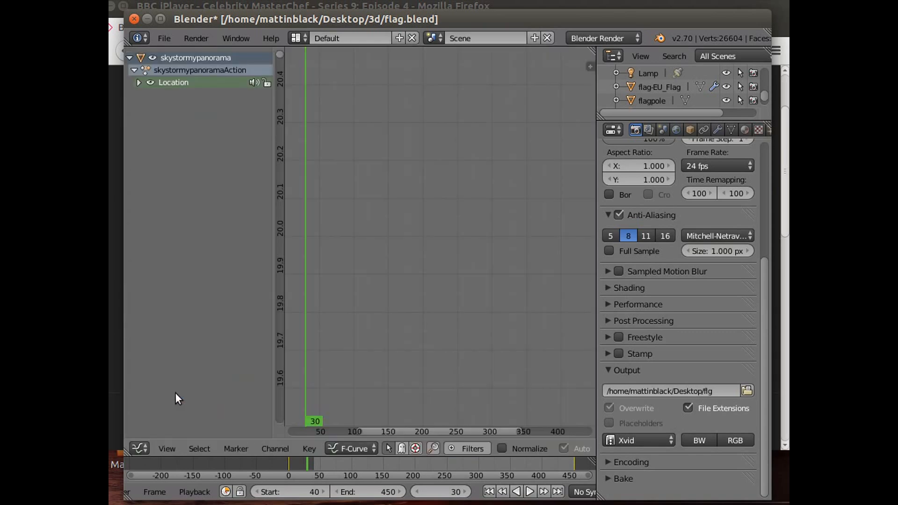
left_click(139, 82)
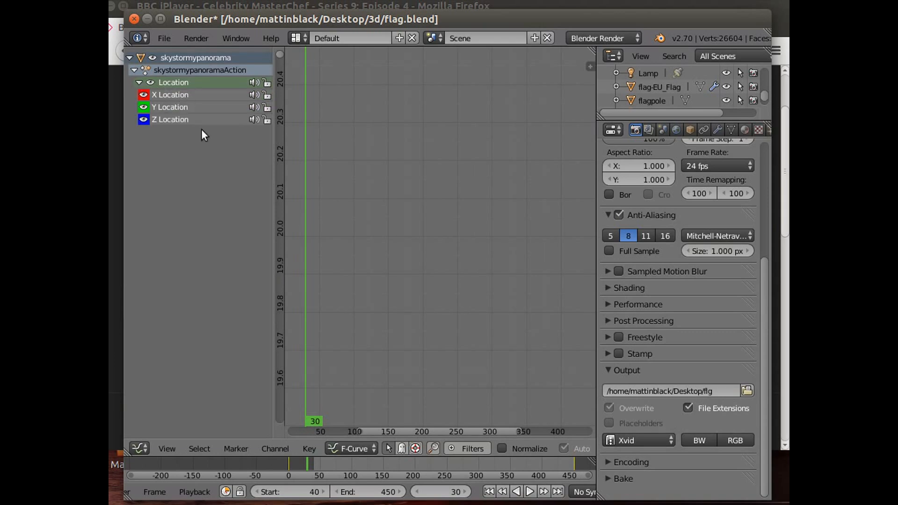
scroll(306, 299, "down", 4)
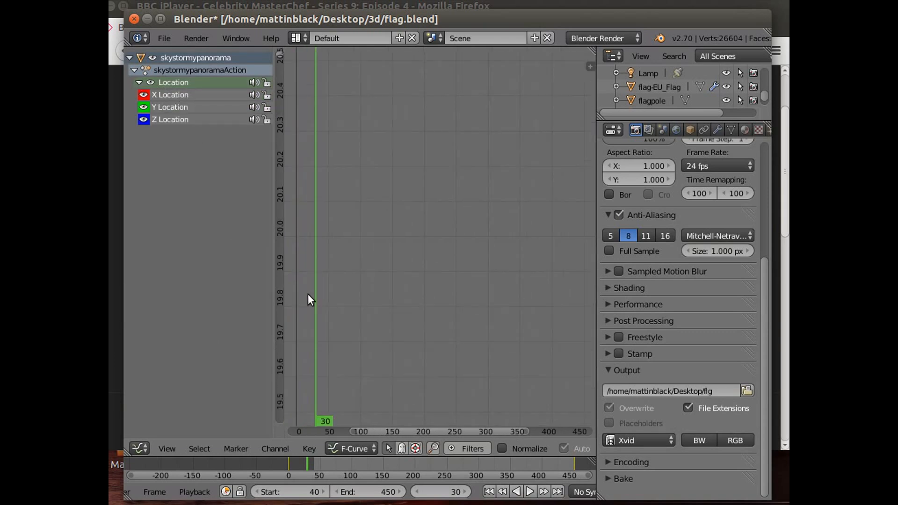
scroll(310, 294, "down", 6)
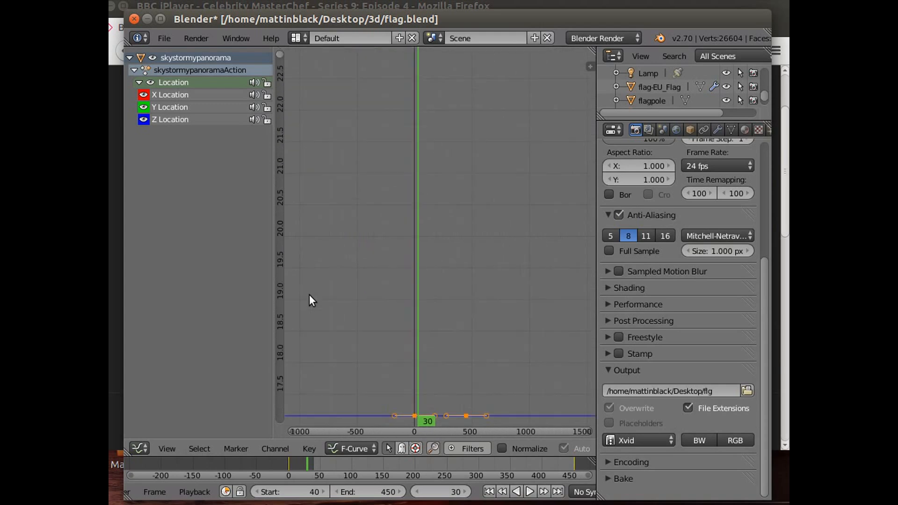
scroll(309, 295, "down", 4)
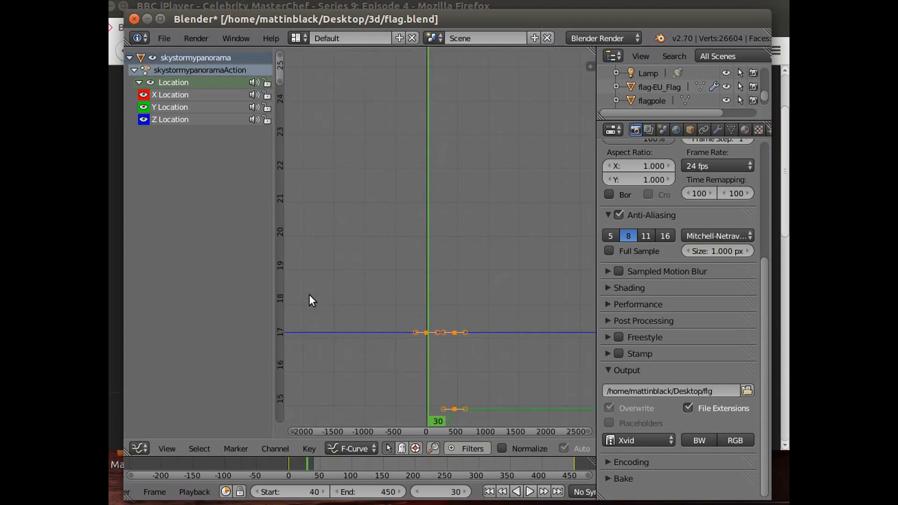
scroll(452, 349, "down", 5)
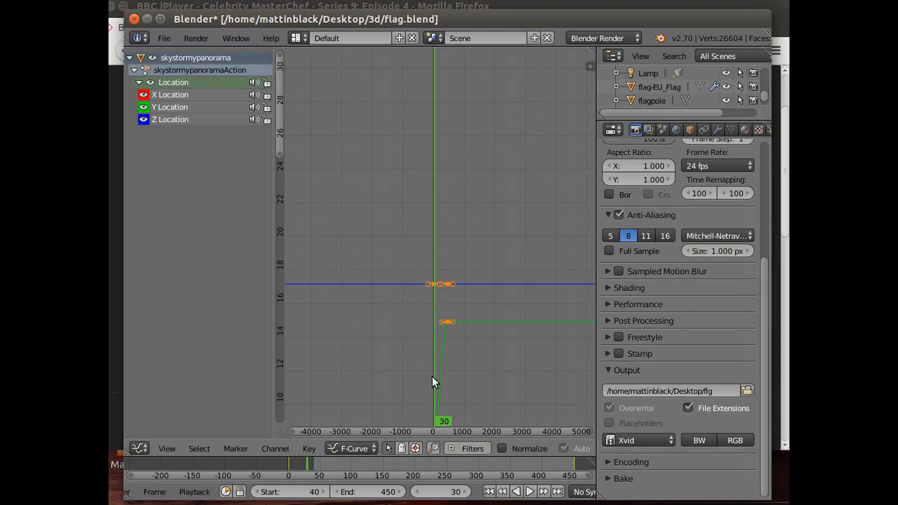
Set the interpolation mode of the sky plane's location keyframes to Linear
left_click(305, 448)
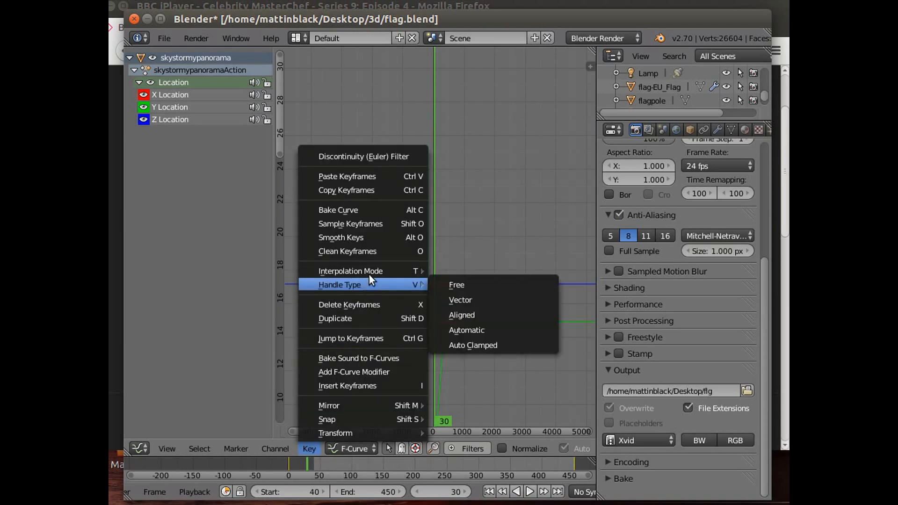
mouse_move(374, 266)
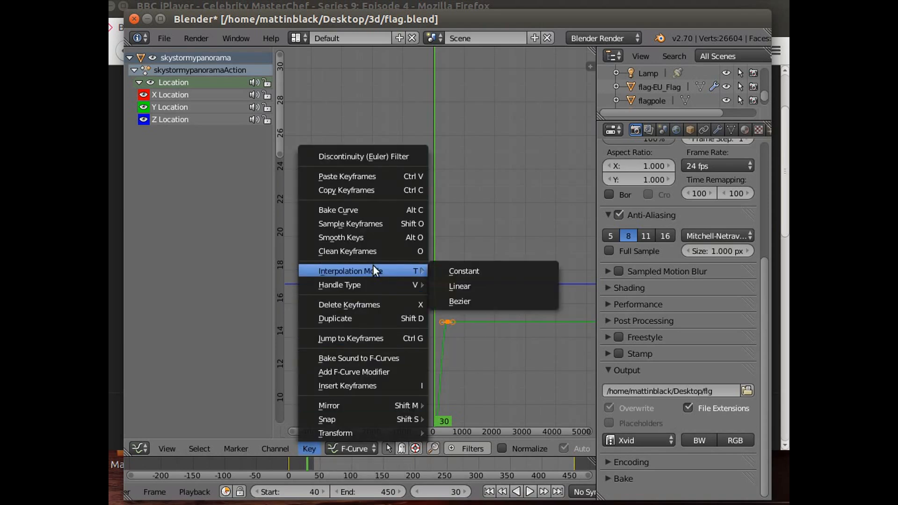
left_click(465, 286)
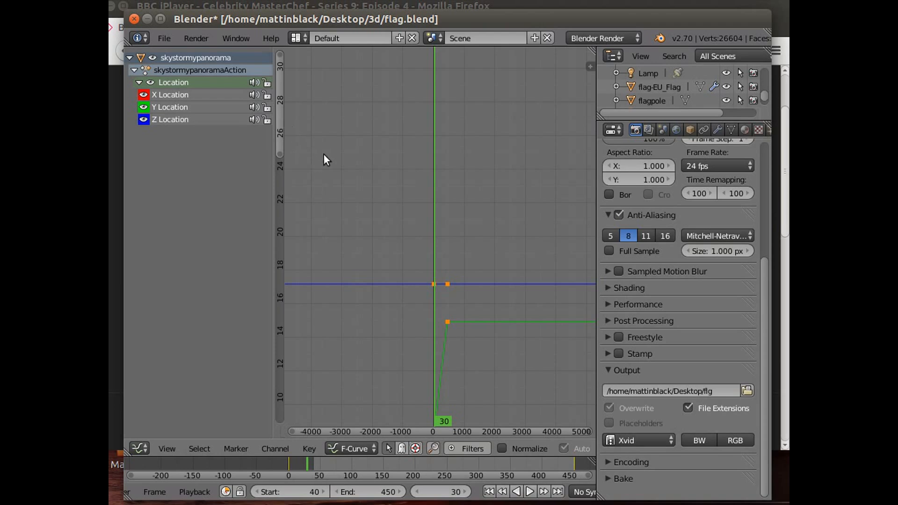
Switch the Graph Editor area back to the 3D View and look through the camera
left_click(138, 448)
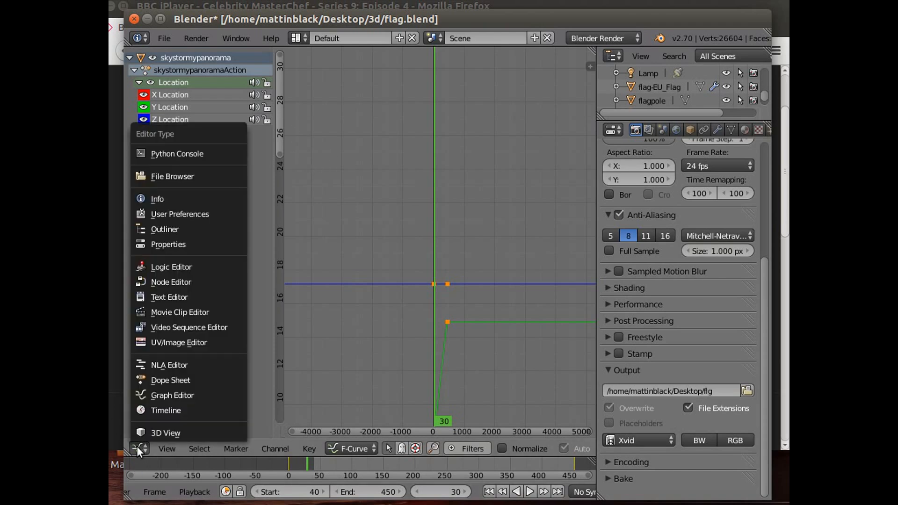
left_click(164, 432)
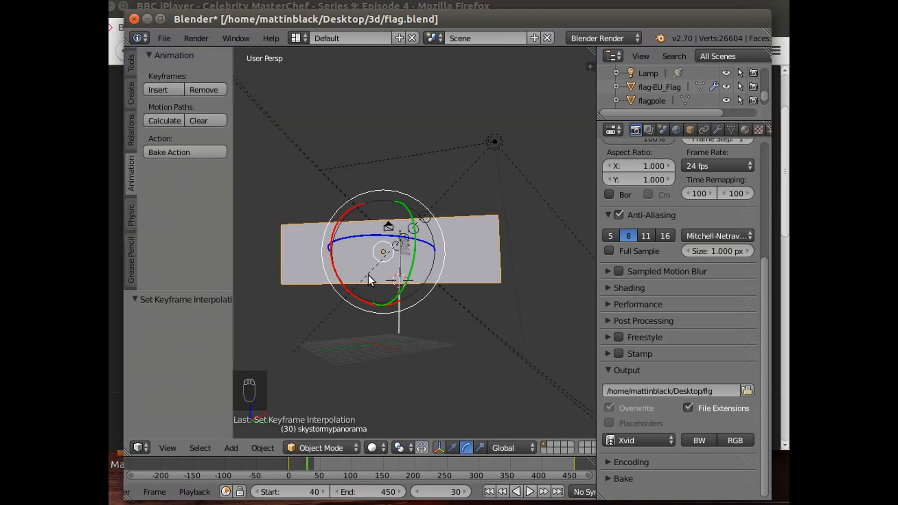
left_click(169, 448)
left_click(187, 396)
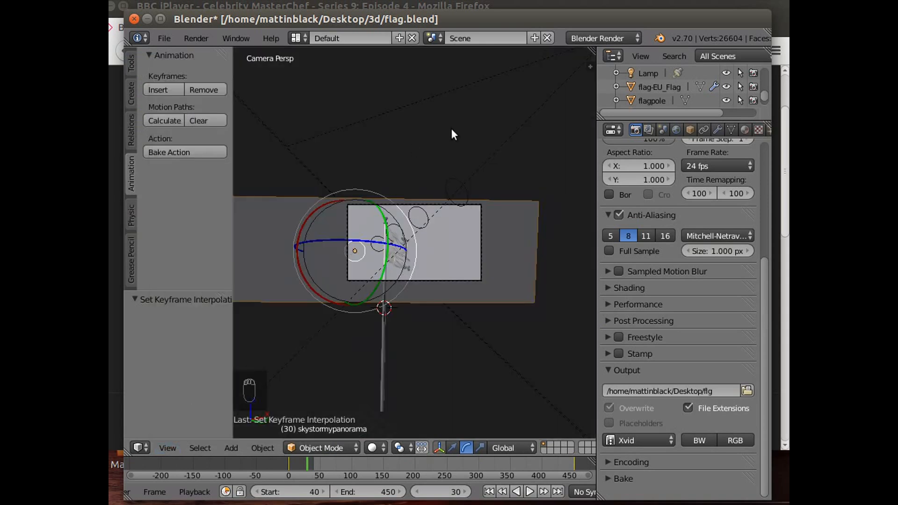
left_click(630, 1)
left_click(656, 22)
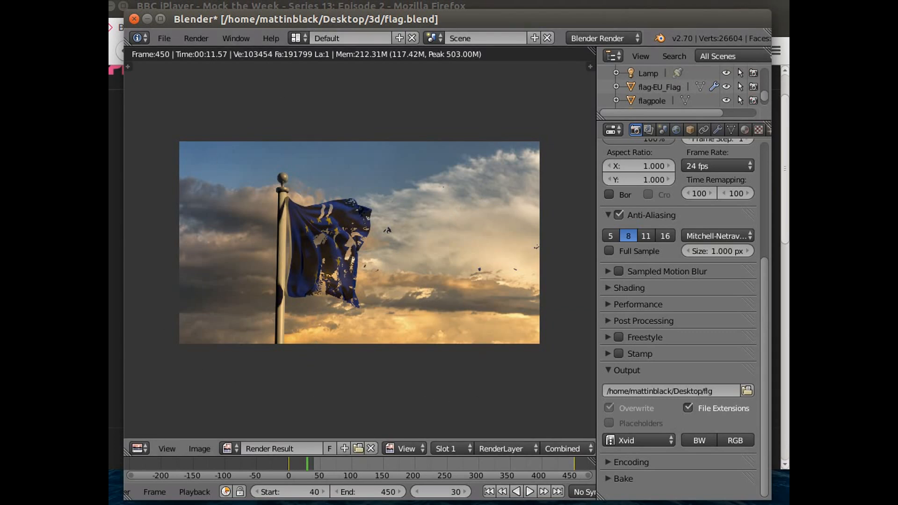
Play back the rendered flag animation to review it
left_click(242, 39)
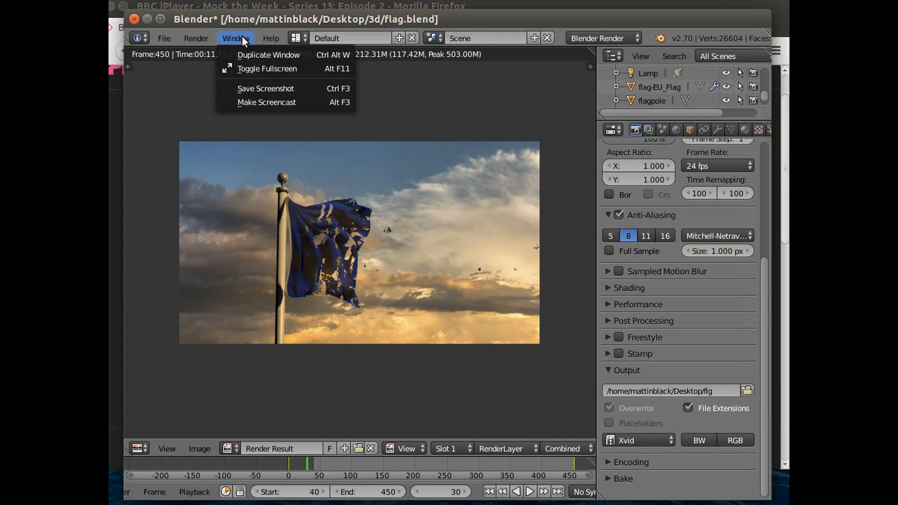
mouse_move(197, 38)
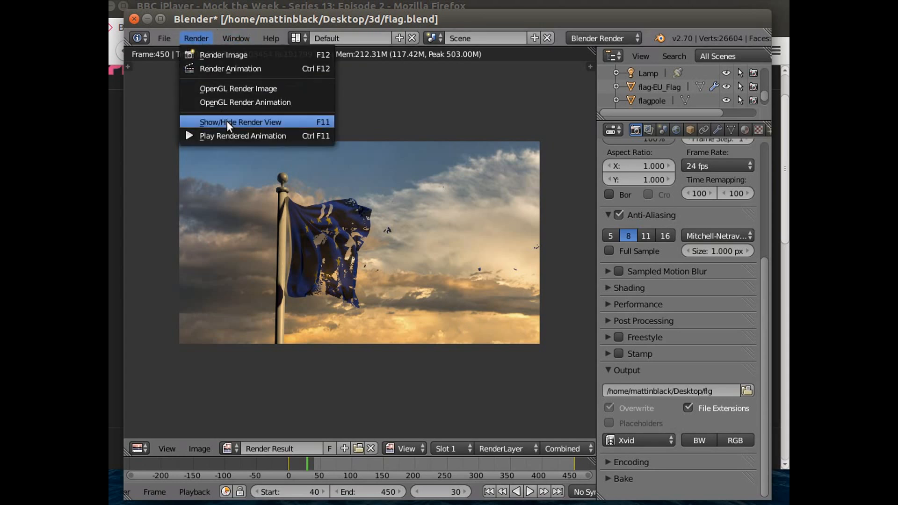
left_click(232, 135)
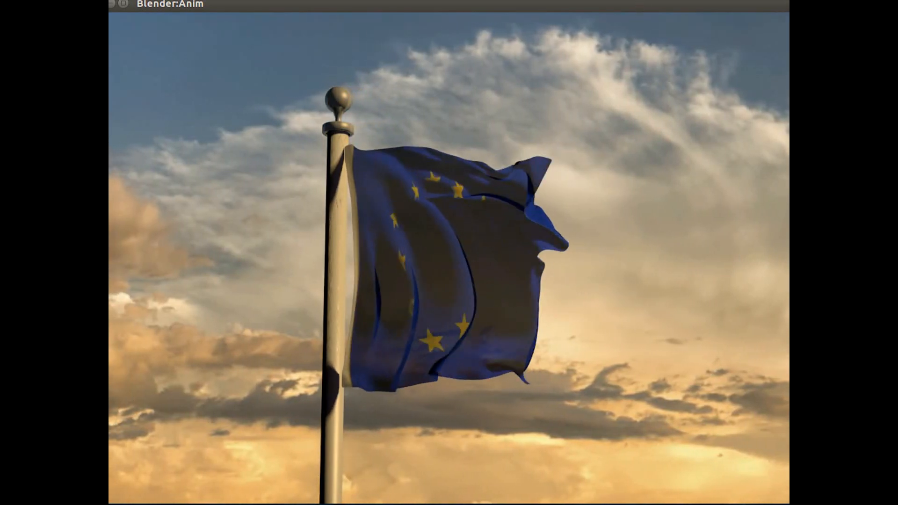
left_click(635, 0)
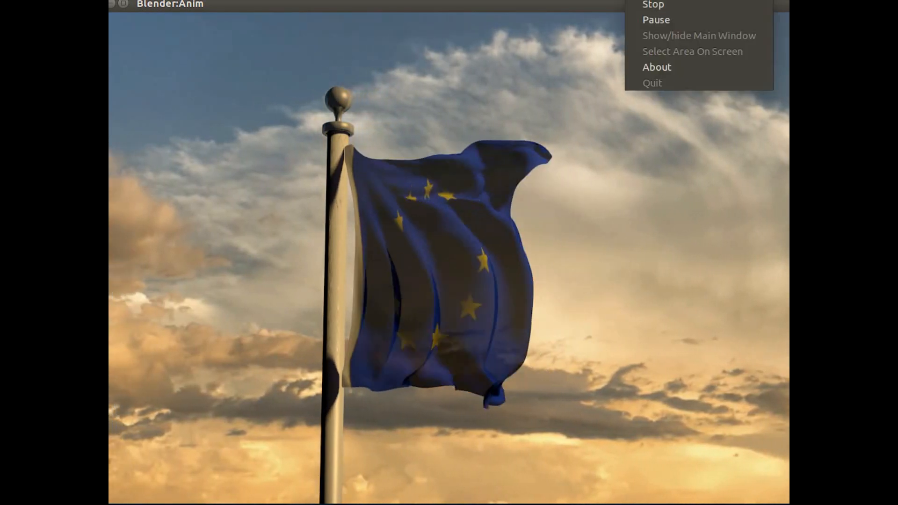